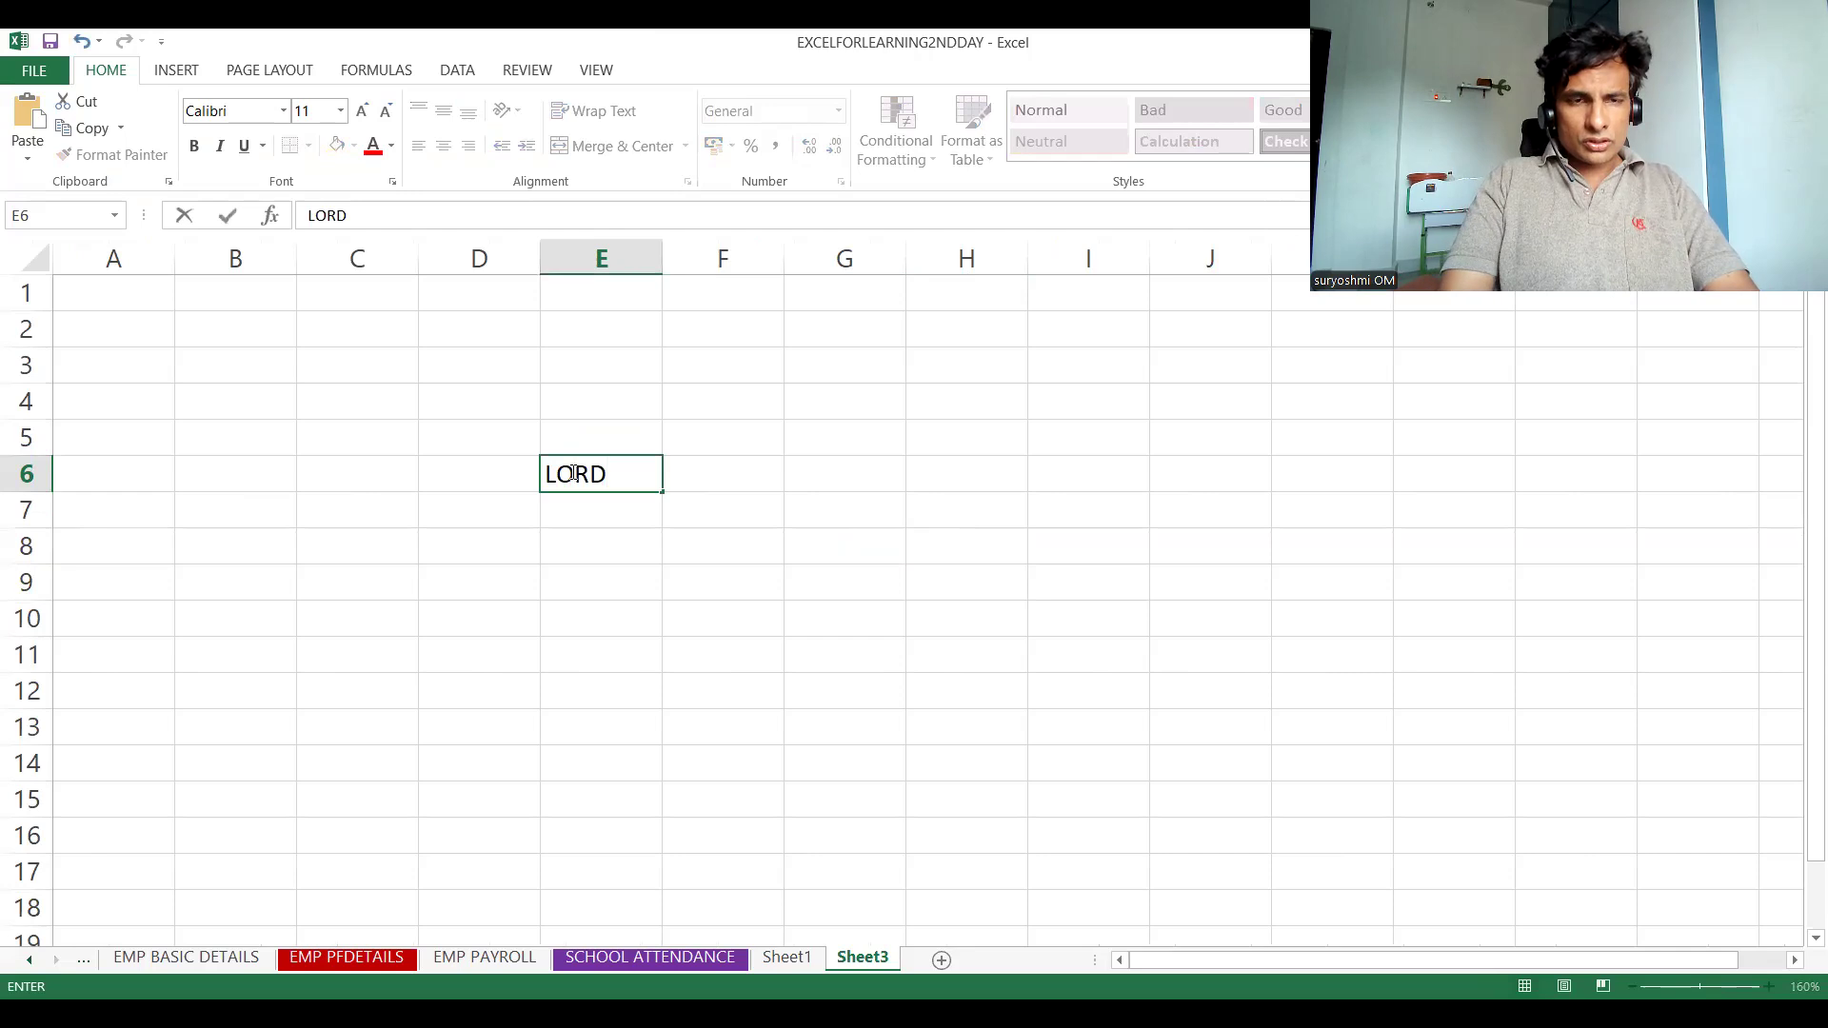
Replace the text in cell E6 with "GOD IS SO POWERFUL"
text(GOD)
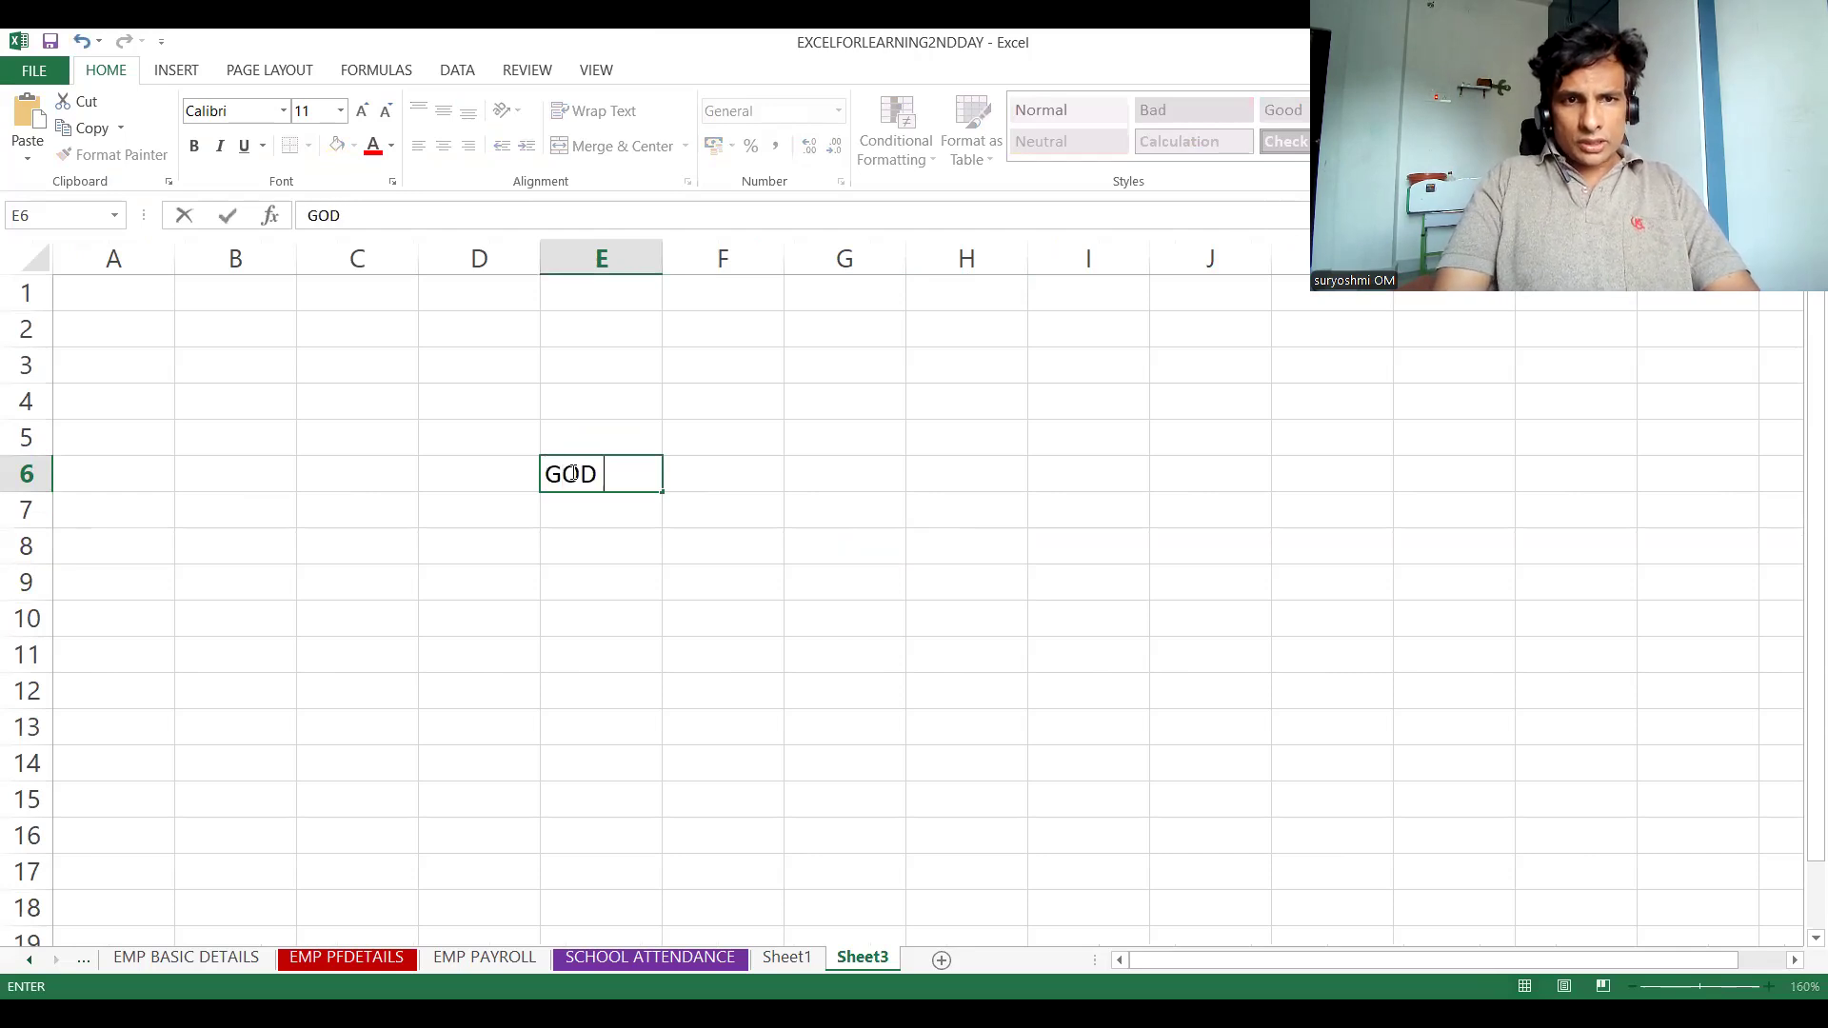
text( IS )
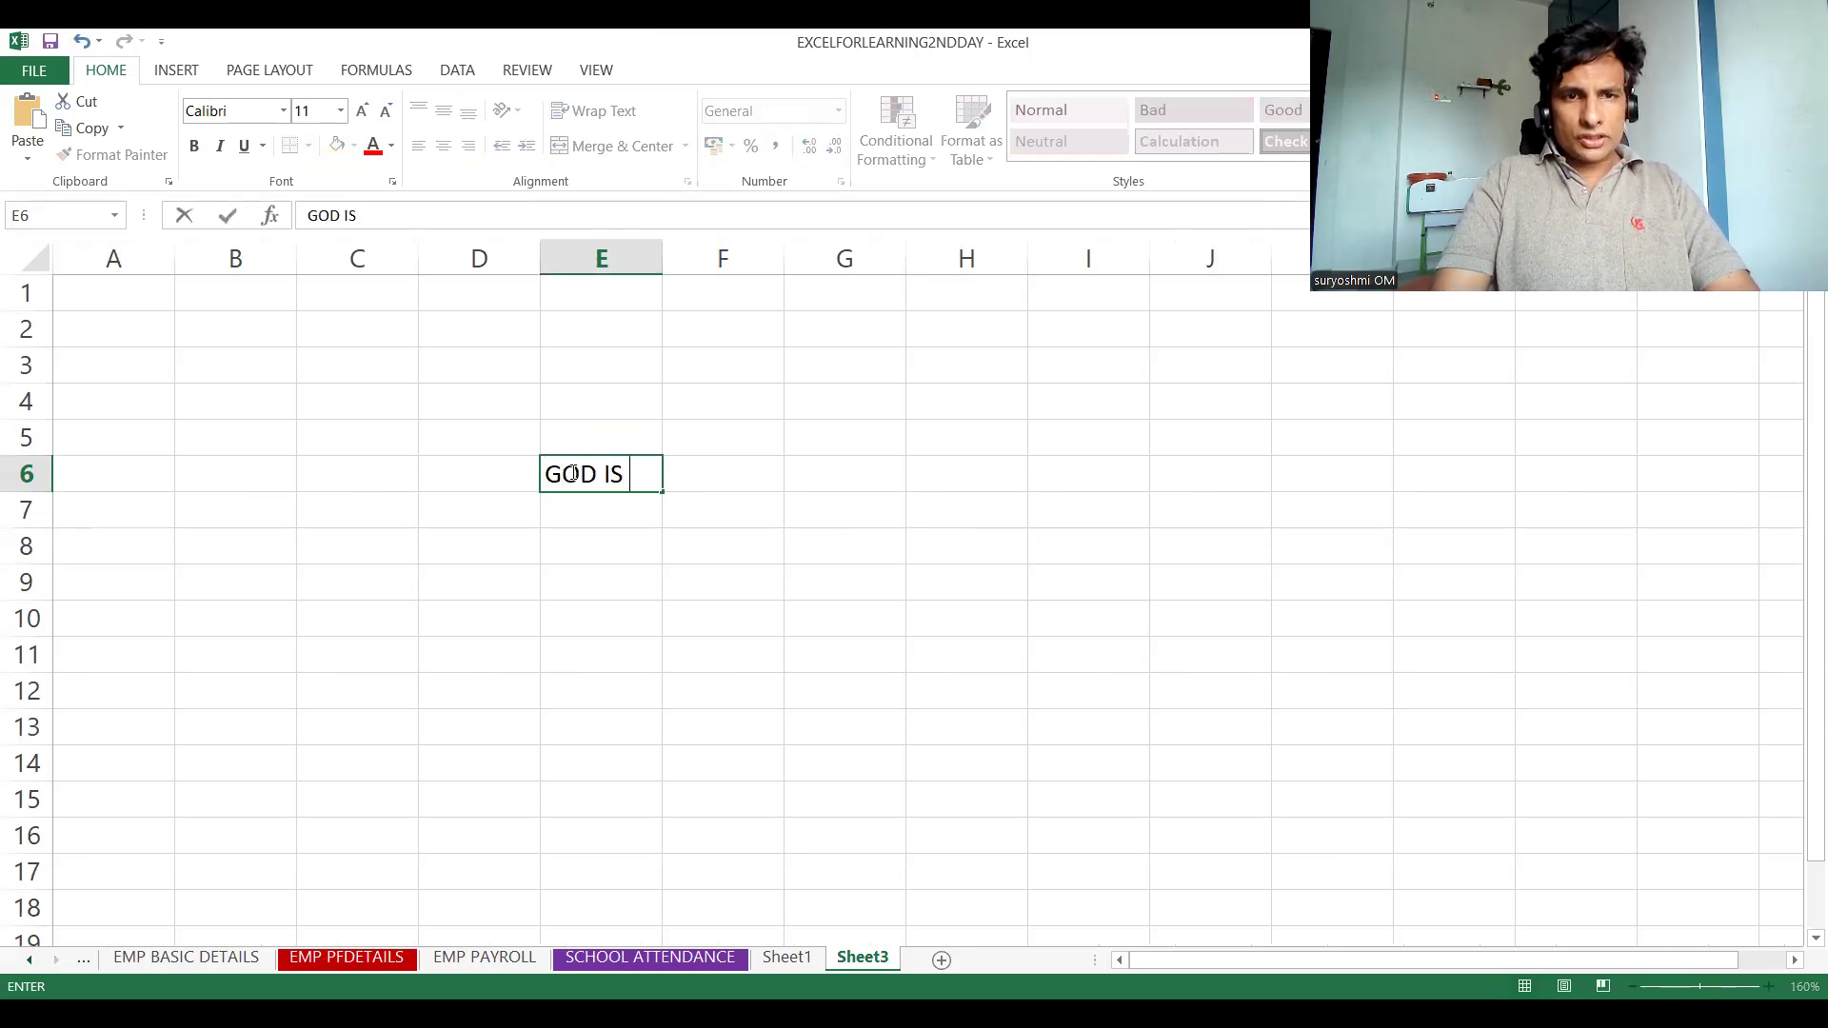
text(SO POWERFUL)
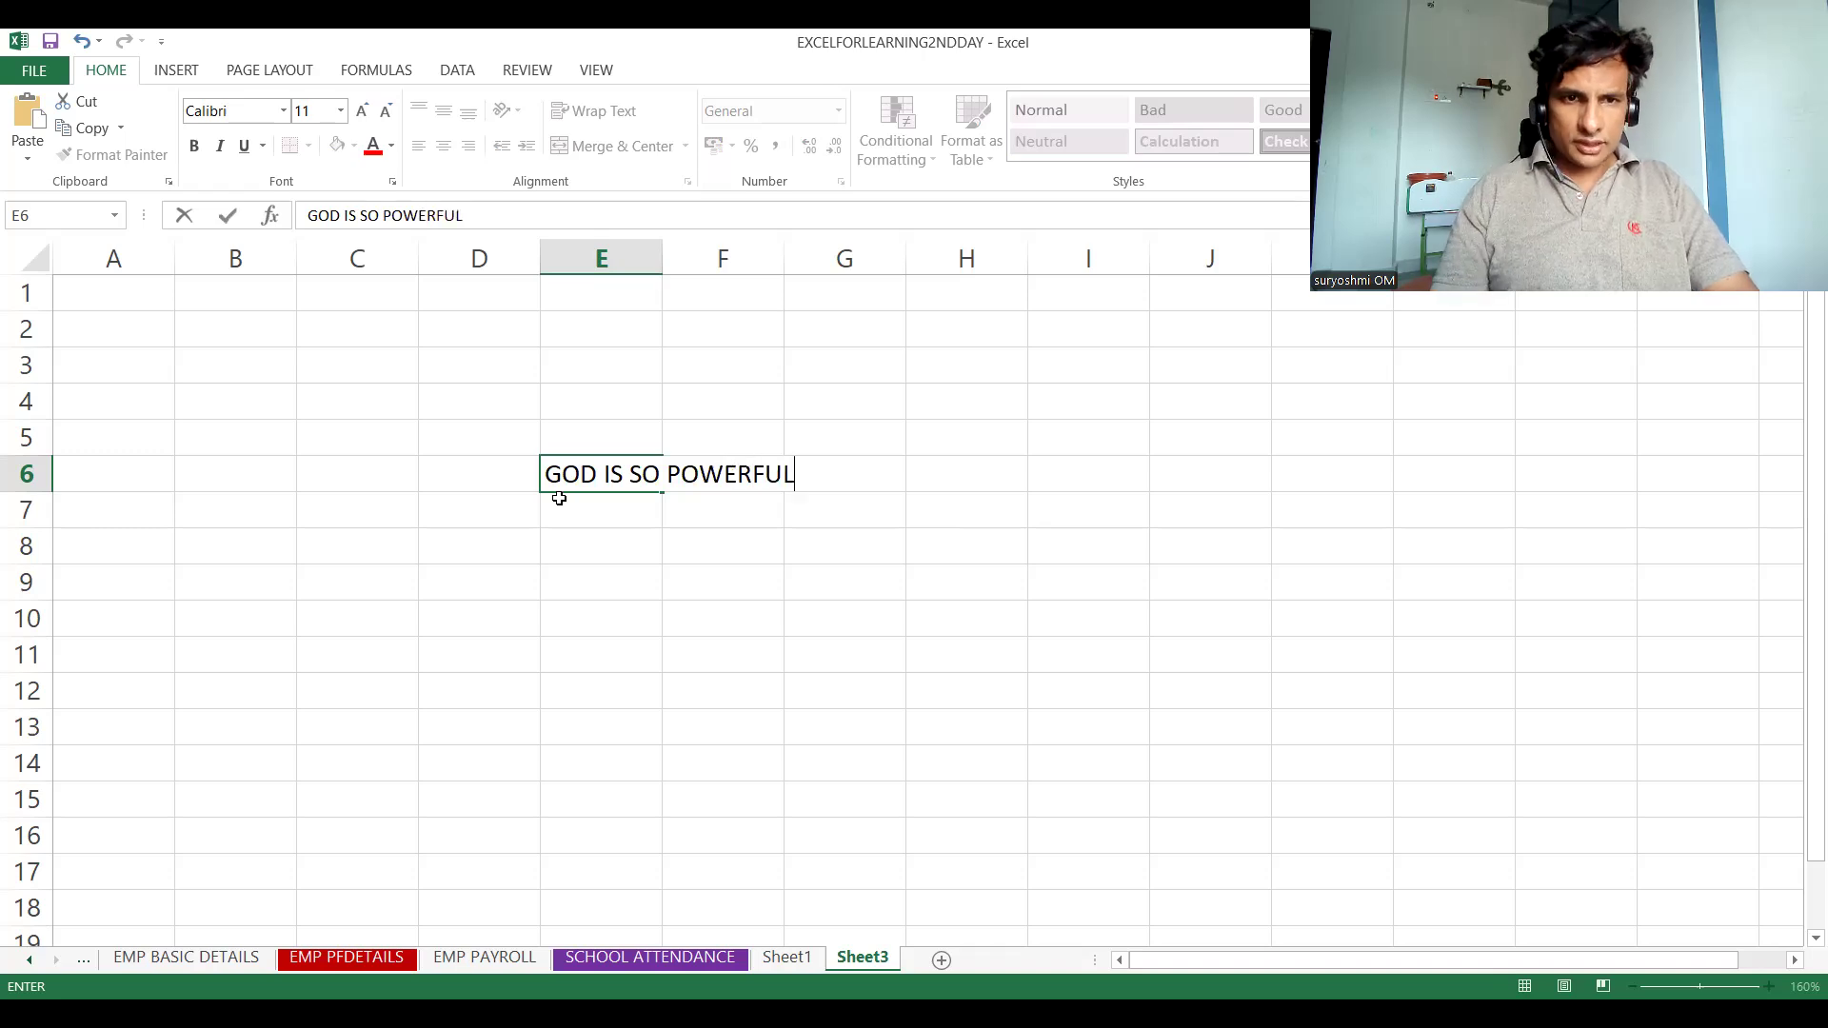
click(593, 504)
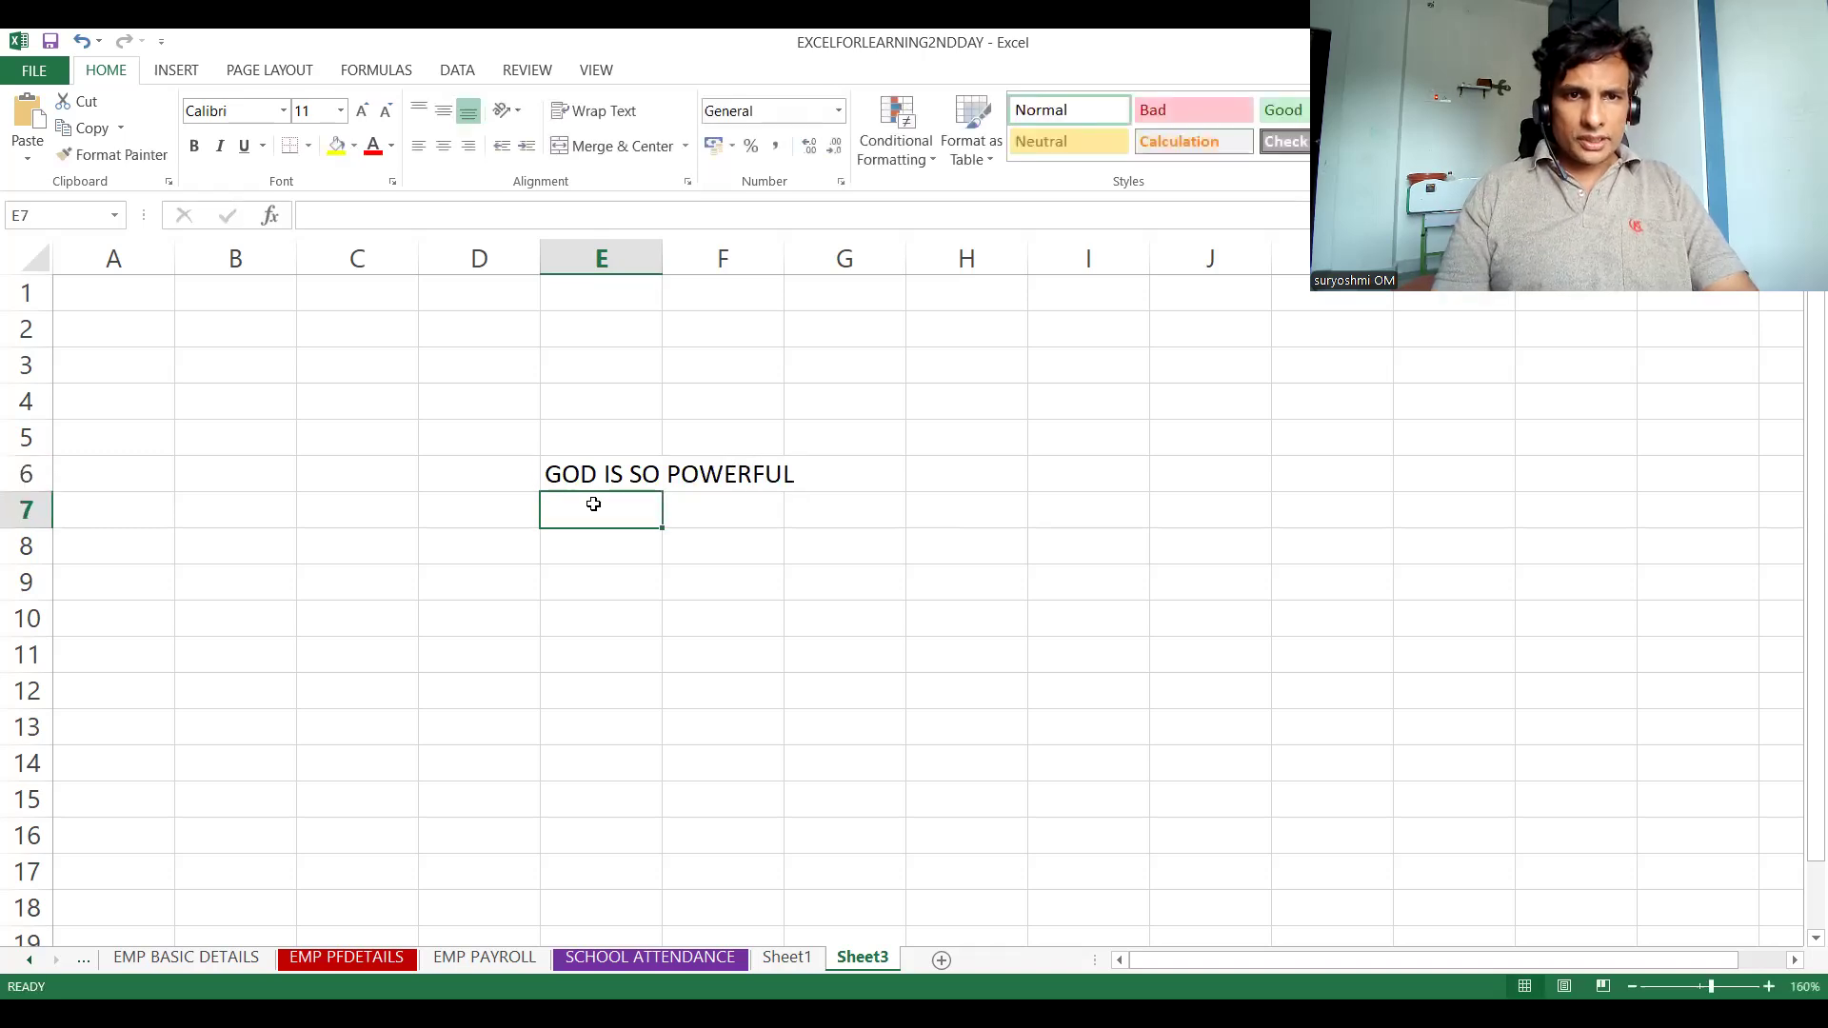
Enter "YOU CAN CHOOSE YOUR OWN DESTINATION" in cell F6
click(705, 470)
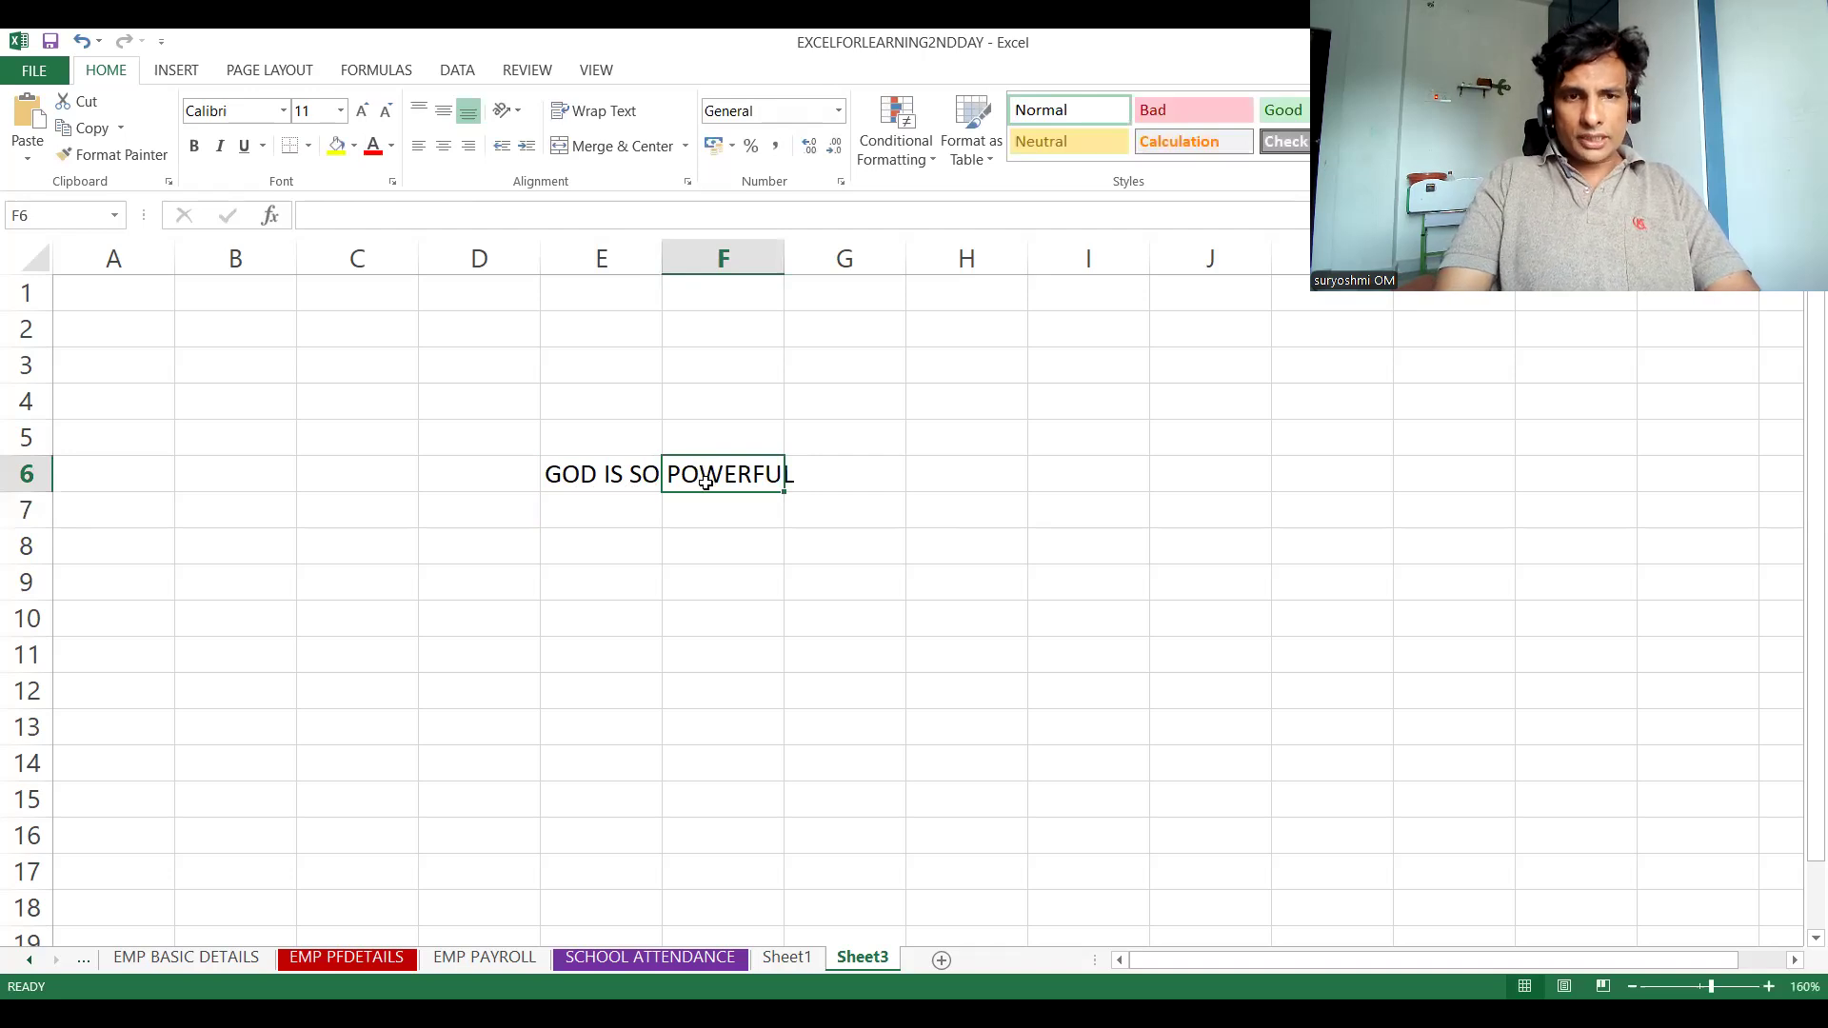
text(YOU CAN CHOOSE YOUR)
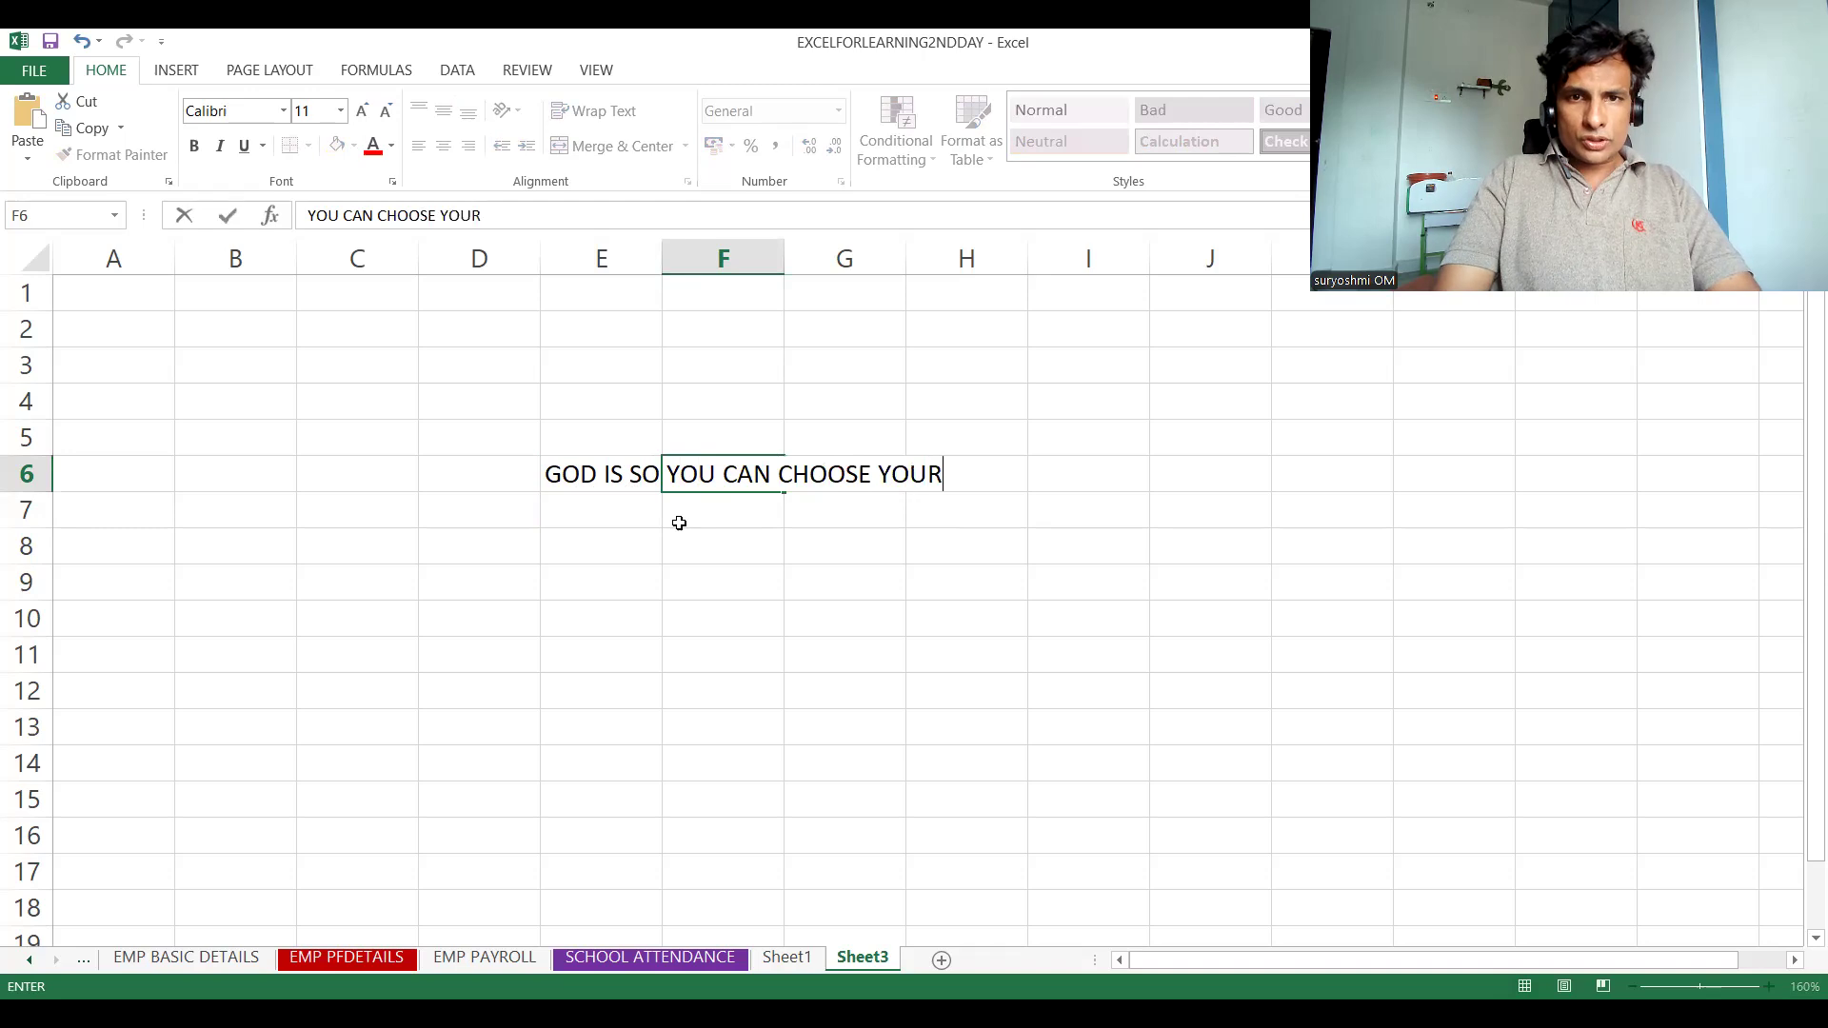
text( OWN D)
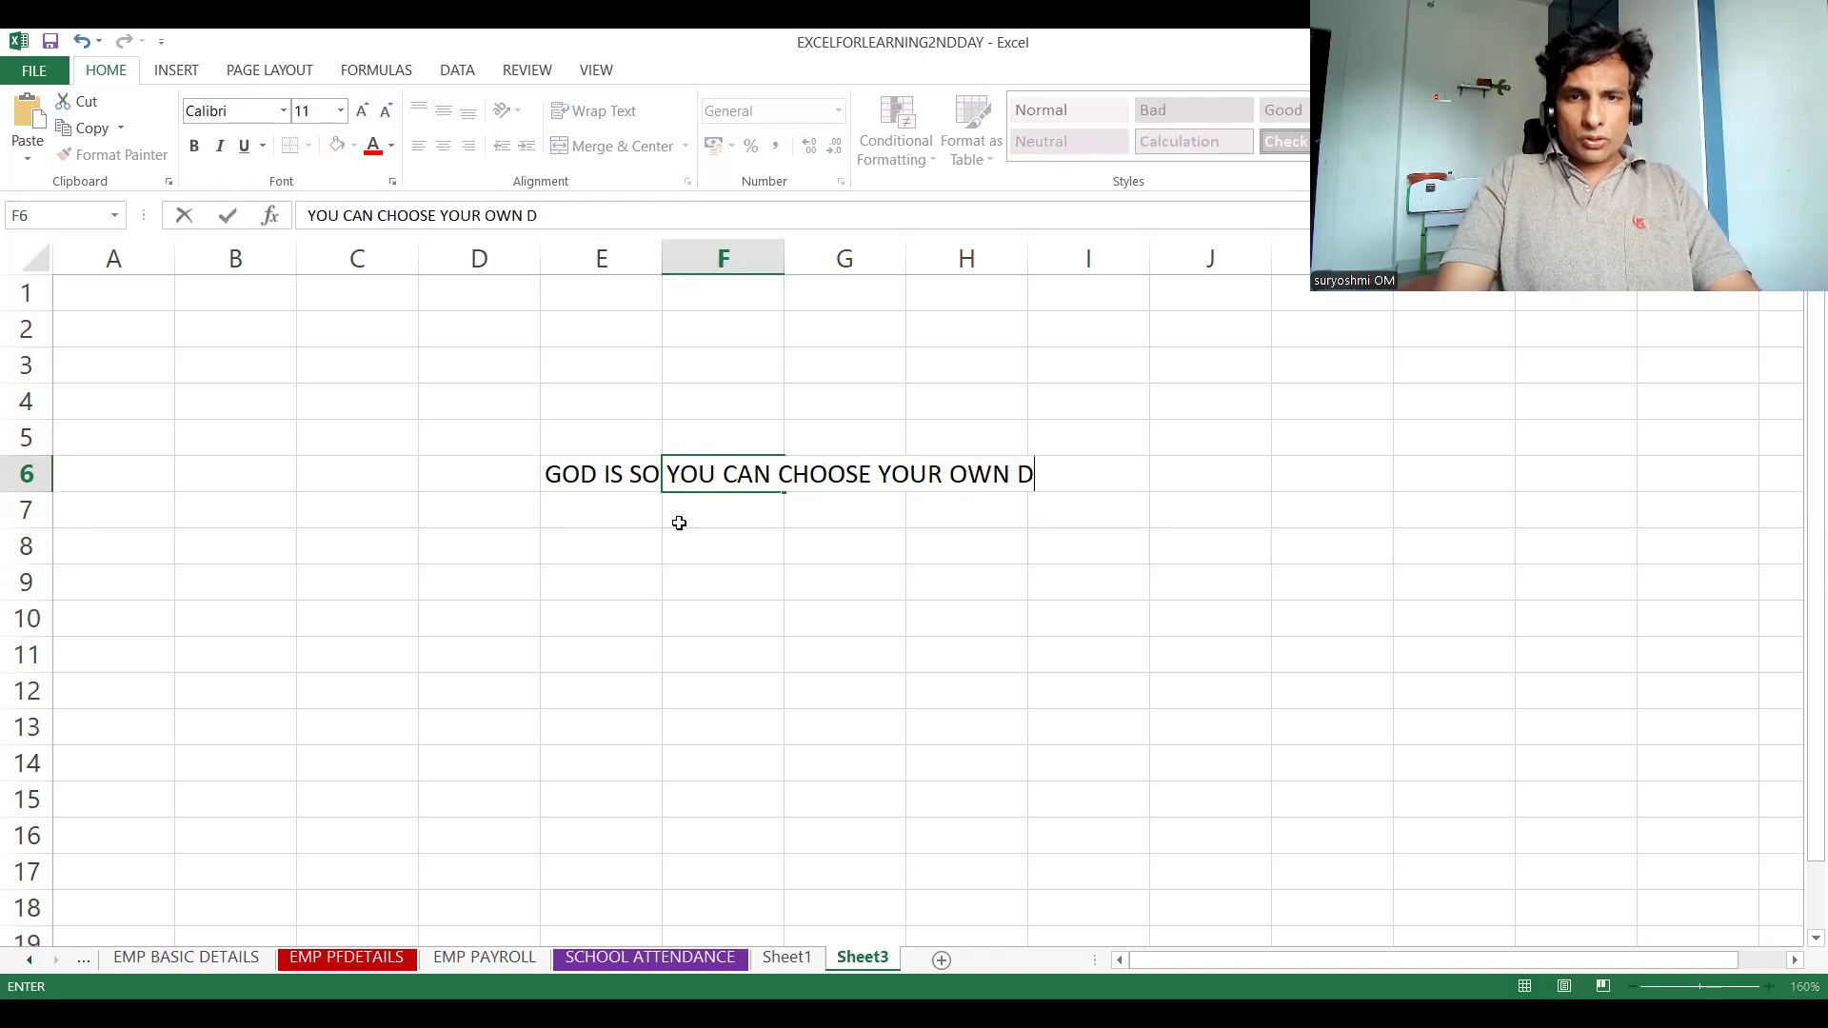
text(ESTINATION)
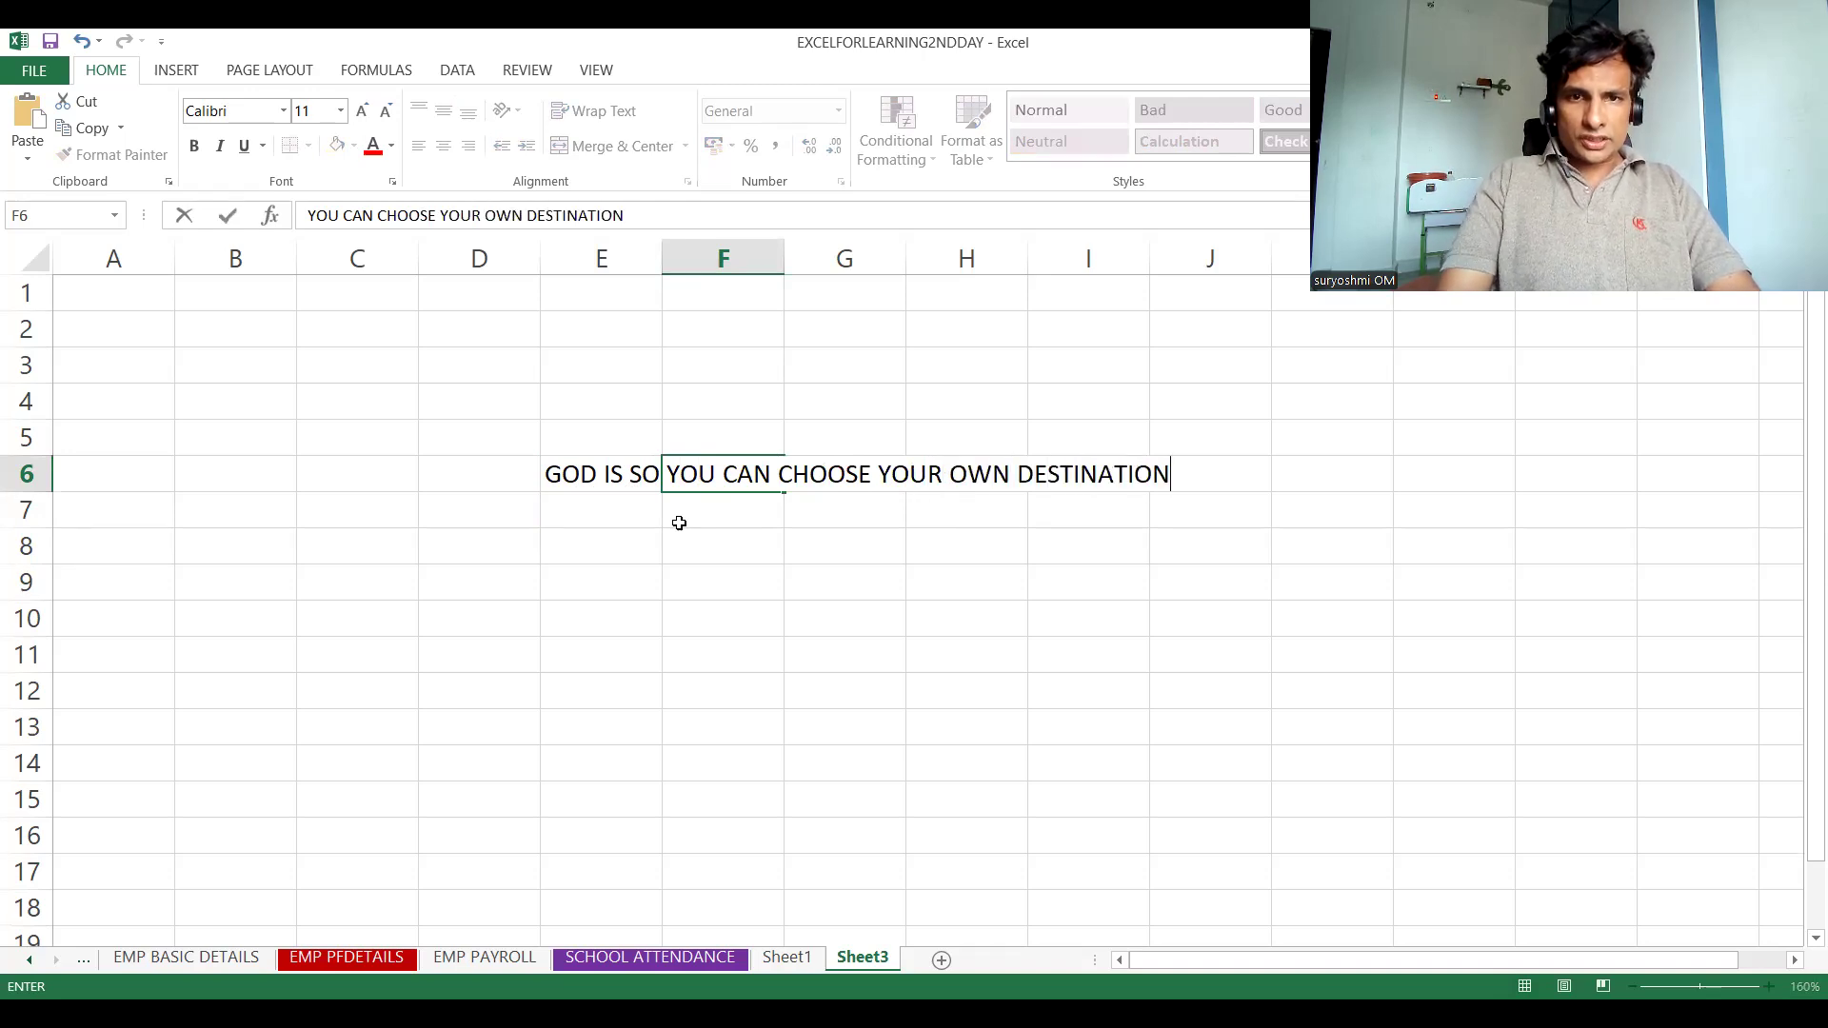
key(Return)
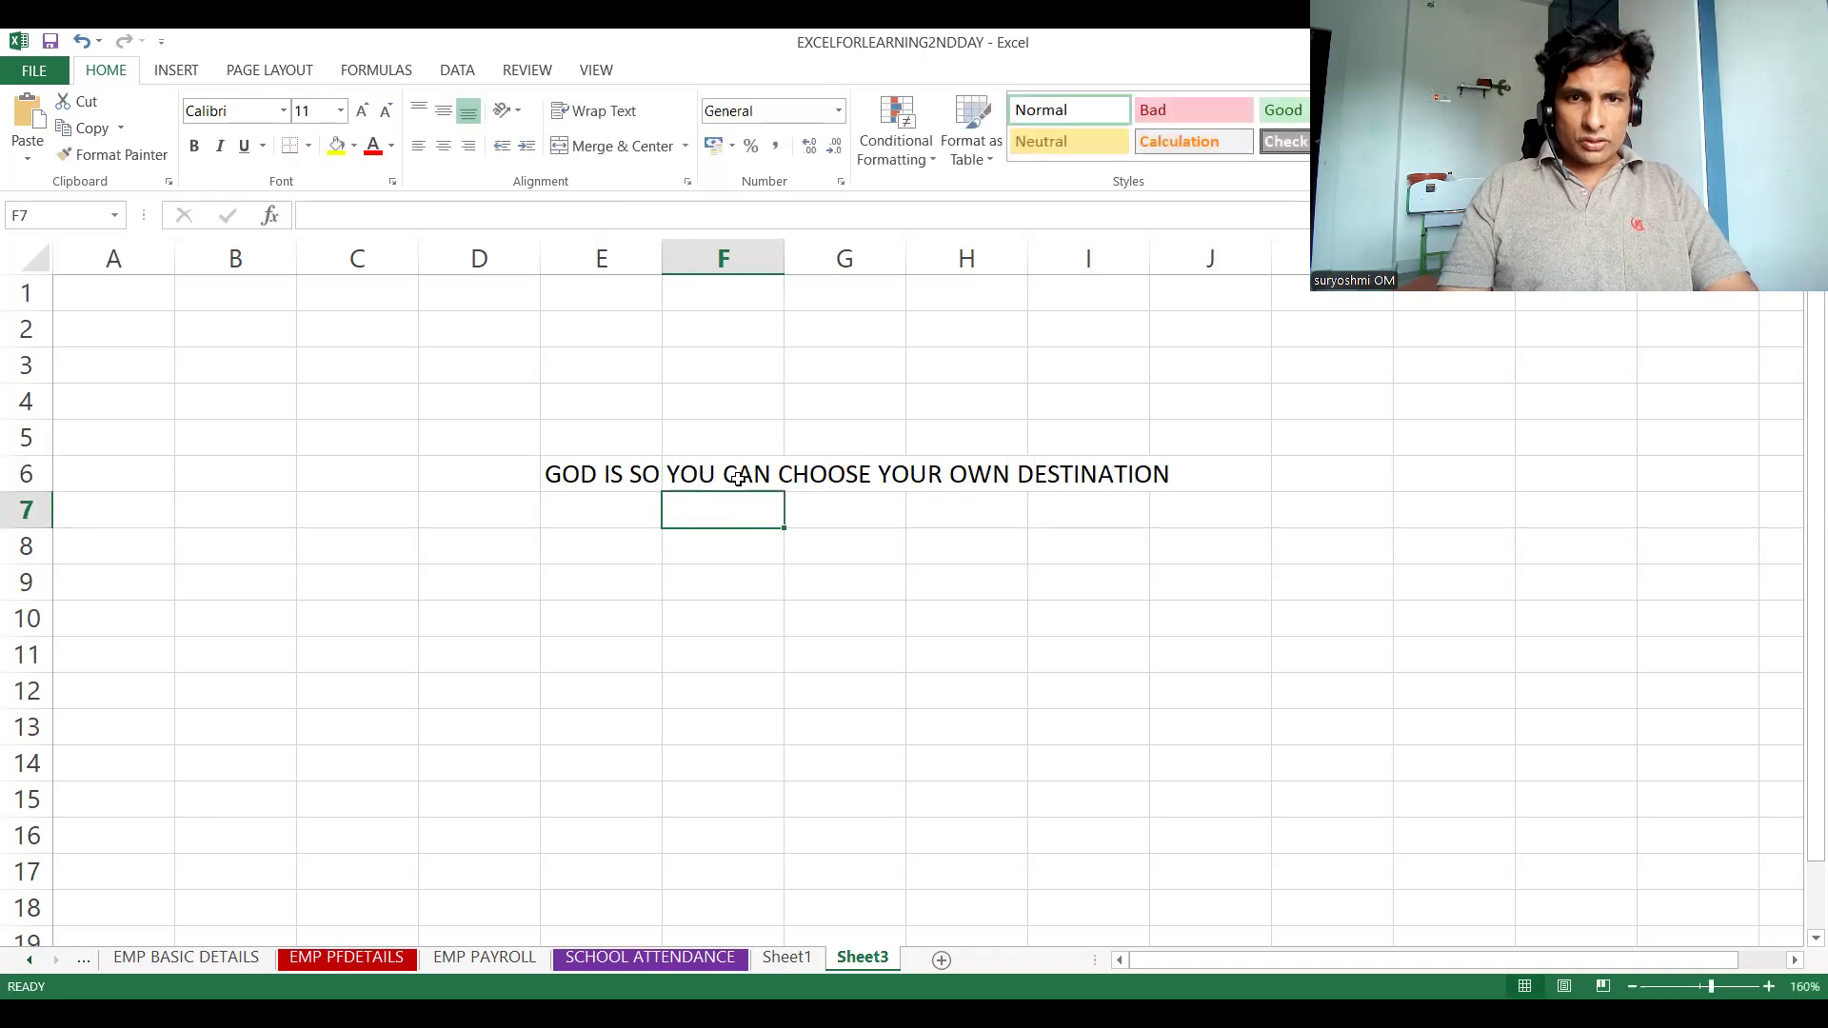
Enter "SACHIN TENDULAR IS TOP BATSMAN IN THIS WORLS" in cell G6
click(812, 474)
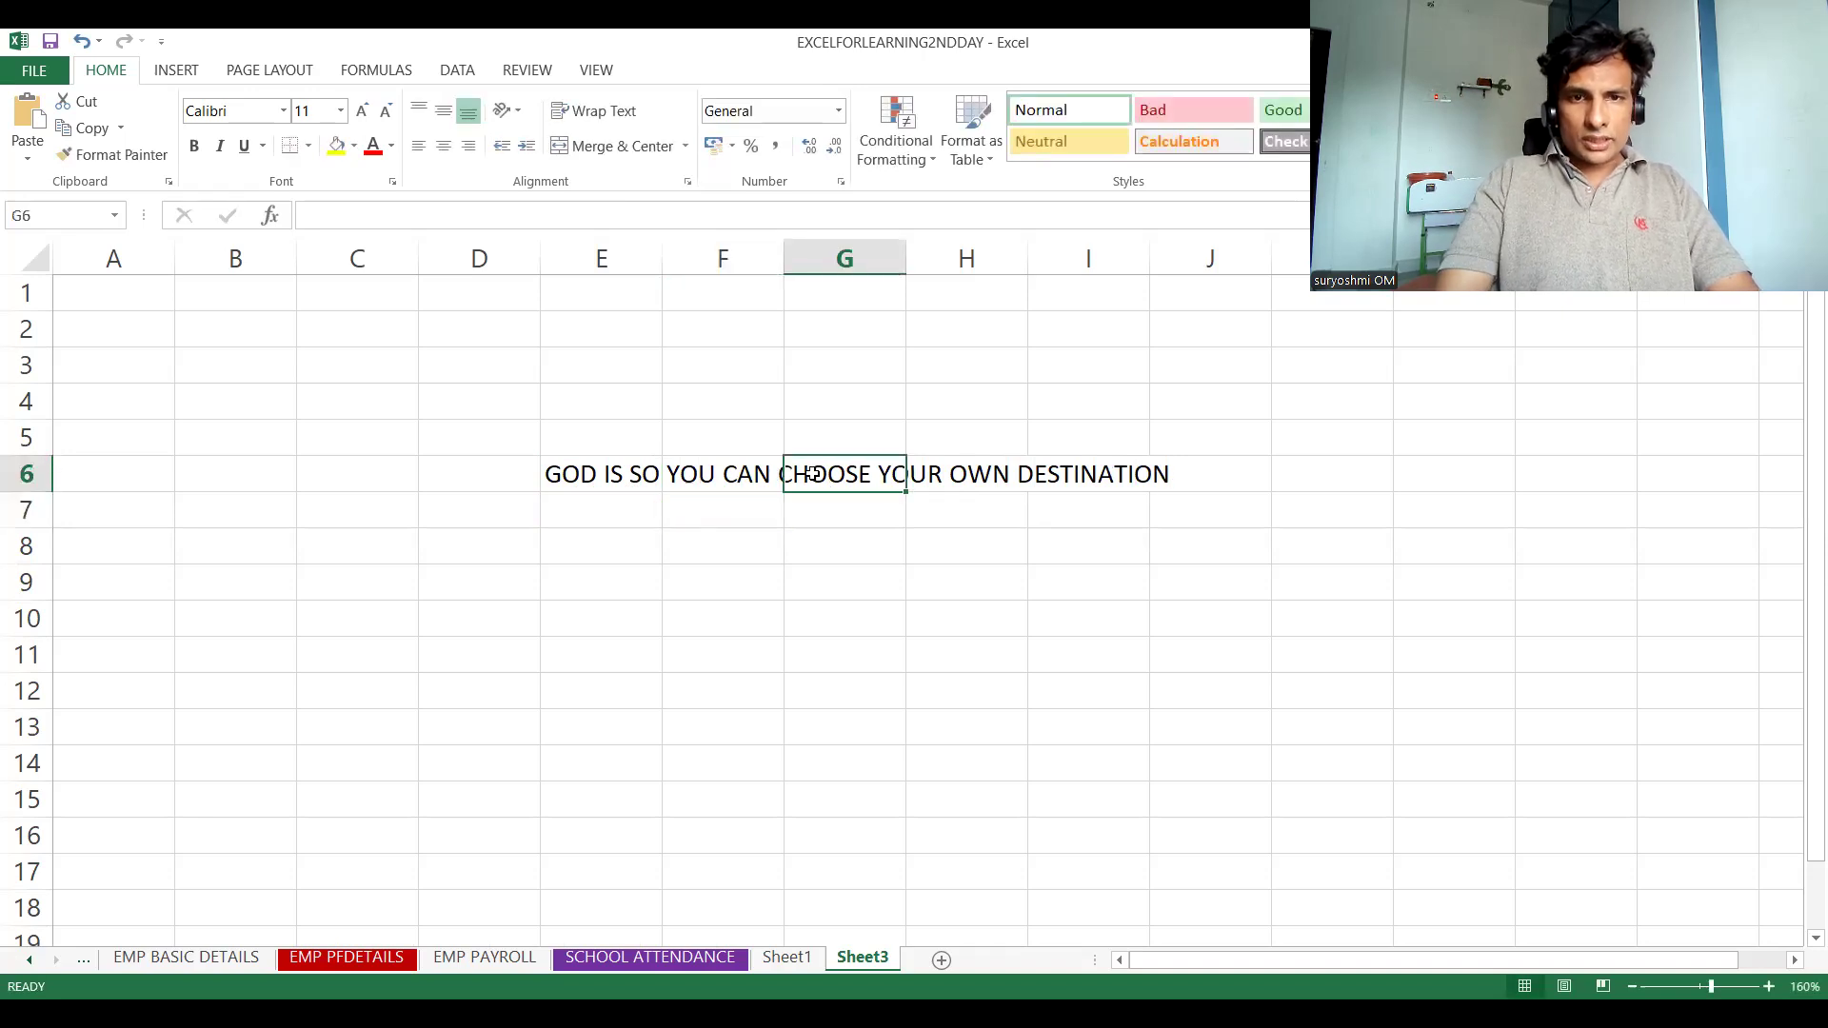
text(SARCH)
key(BackSpace)
key(BackSpace)
key(BackSpace)
text(CHIN TENDU)
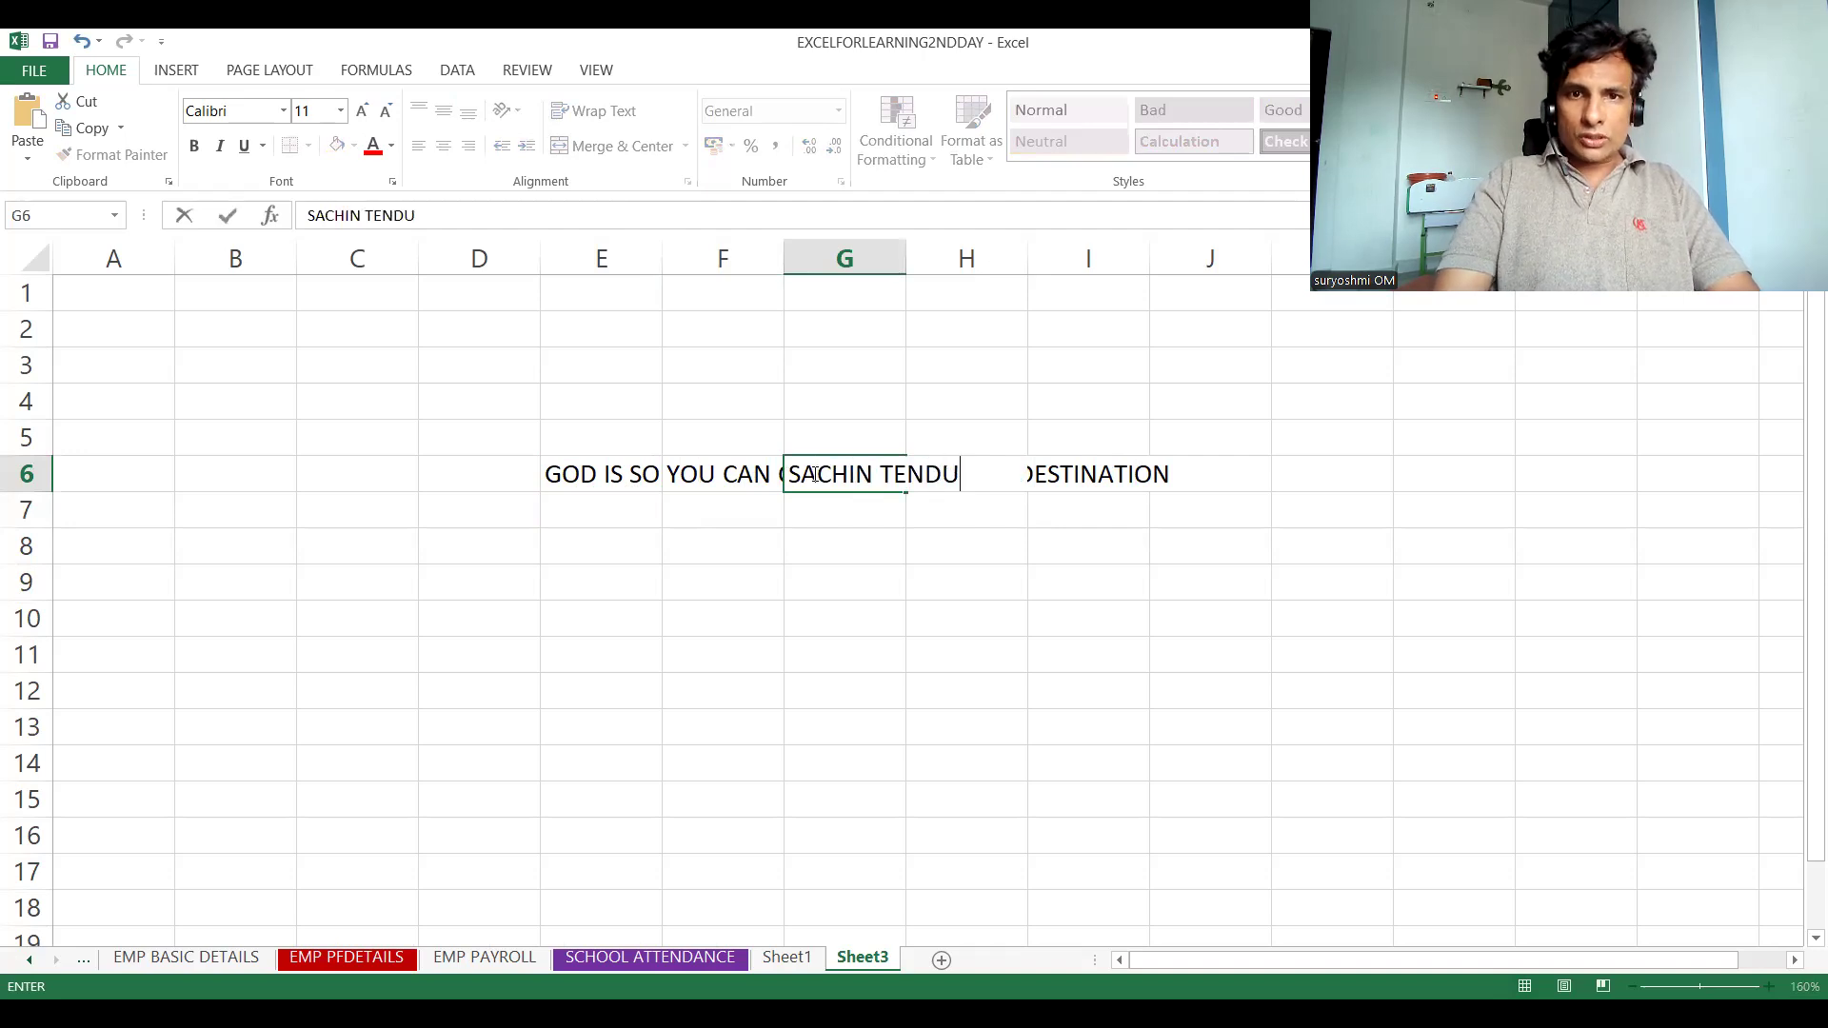
text(LAR IS)
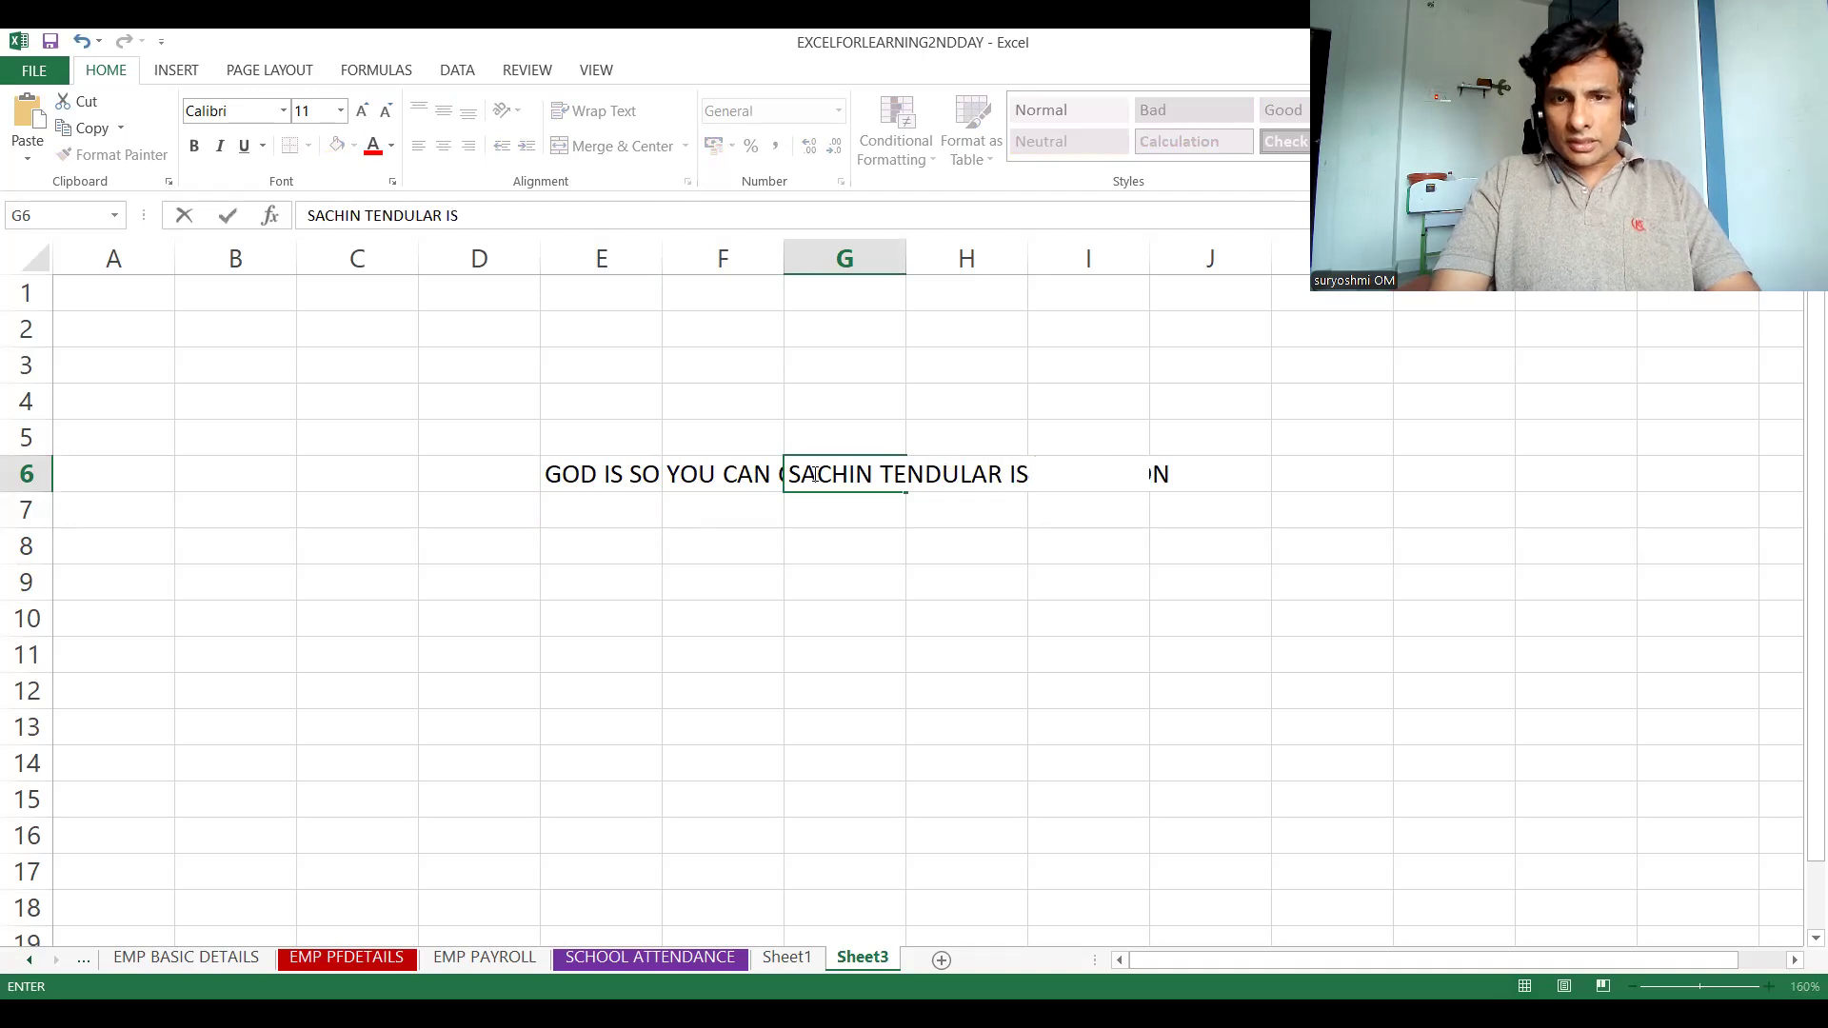
text( TOP BA)
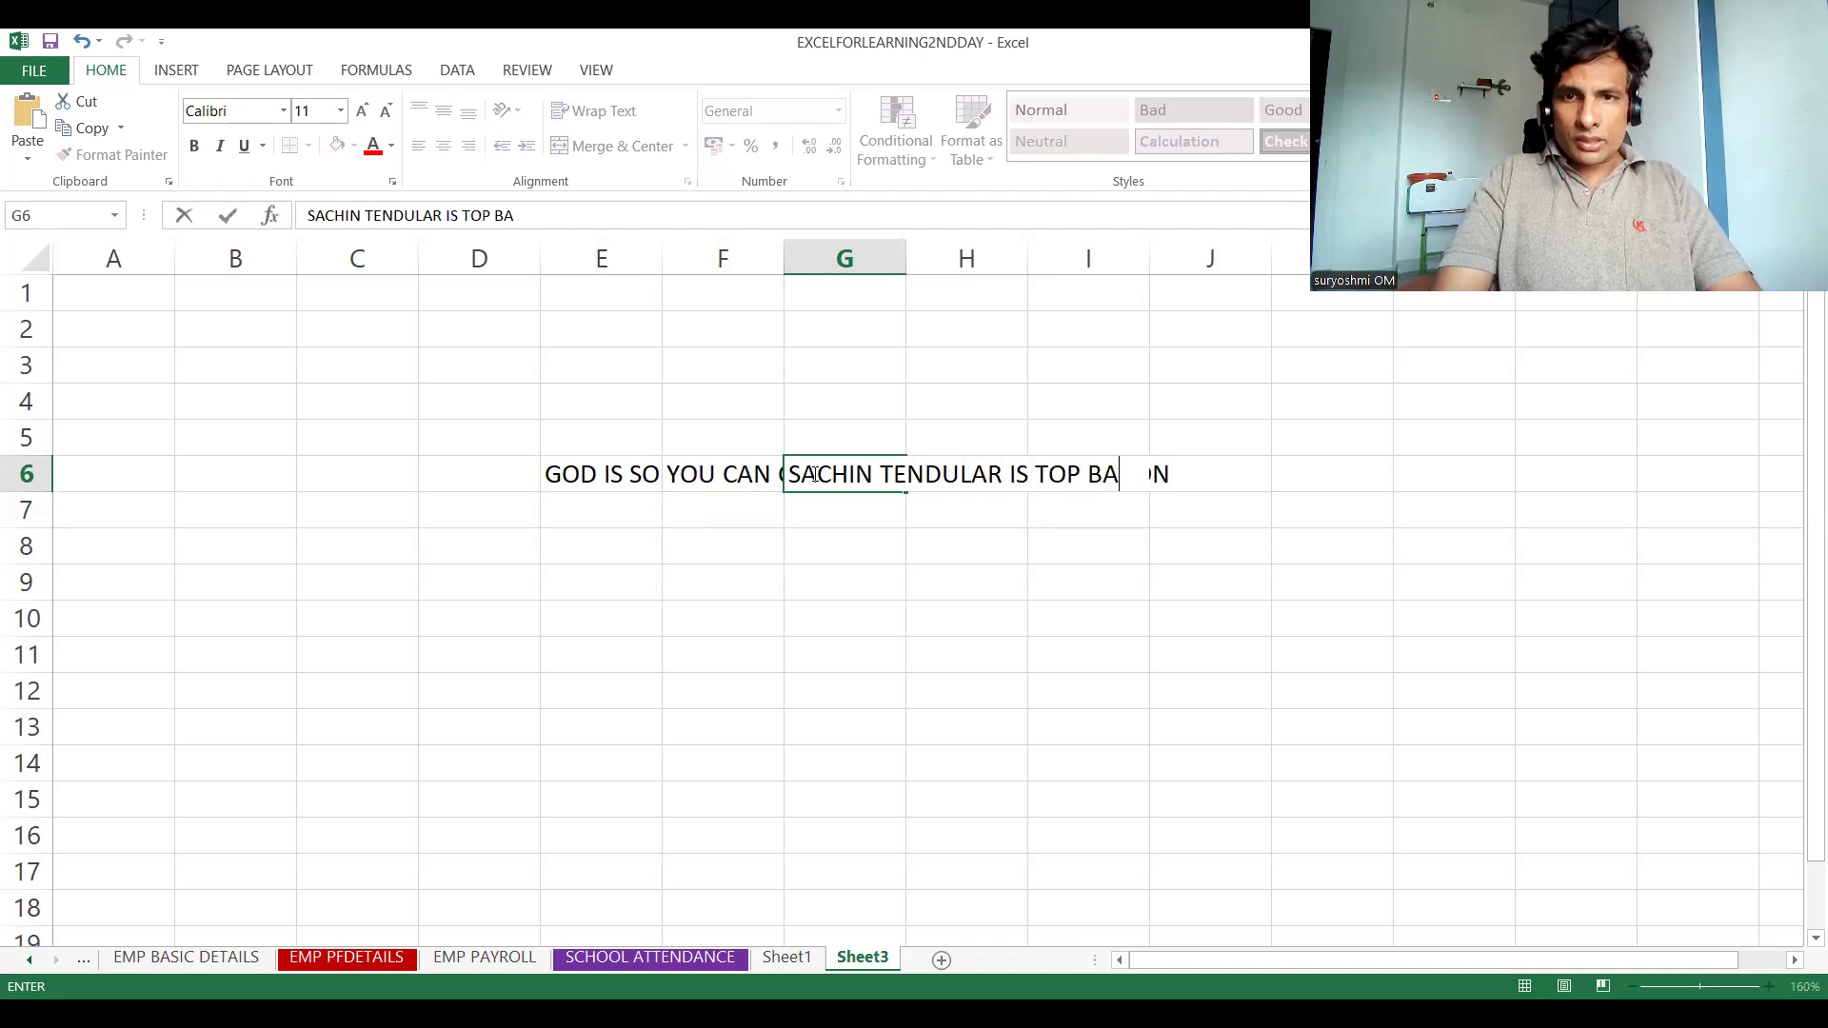
text(TSMAN I)
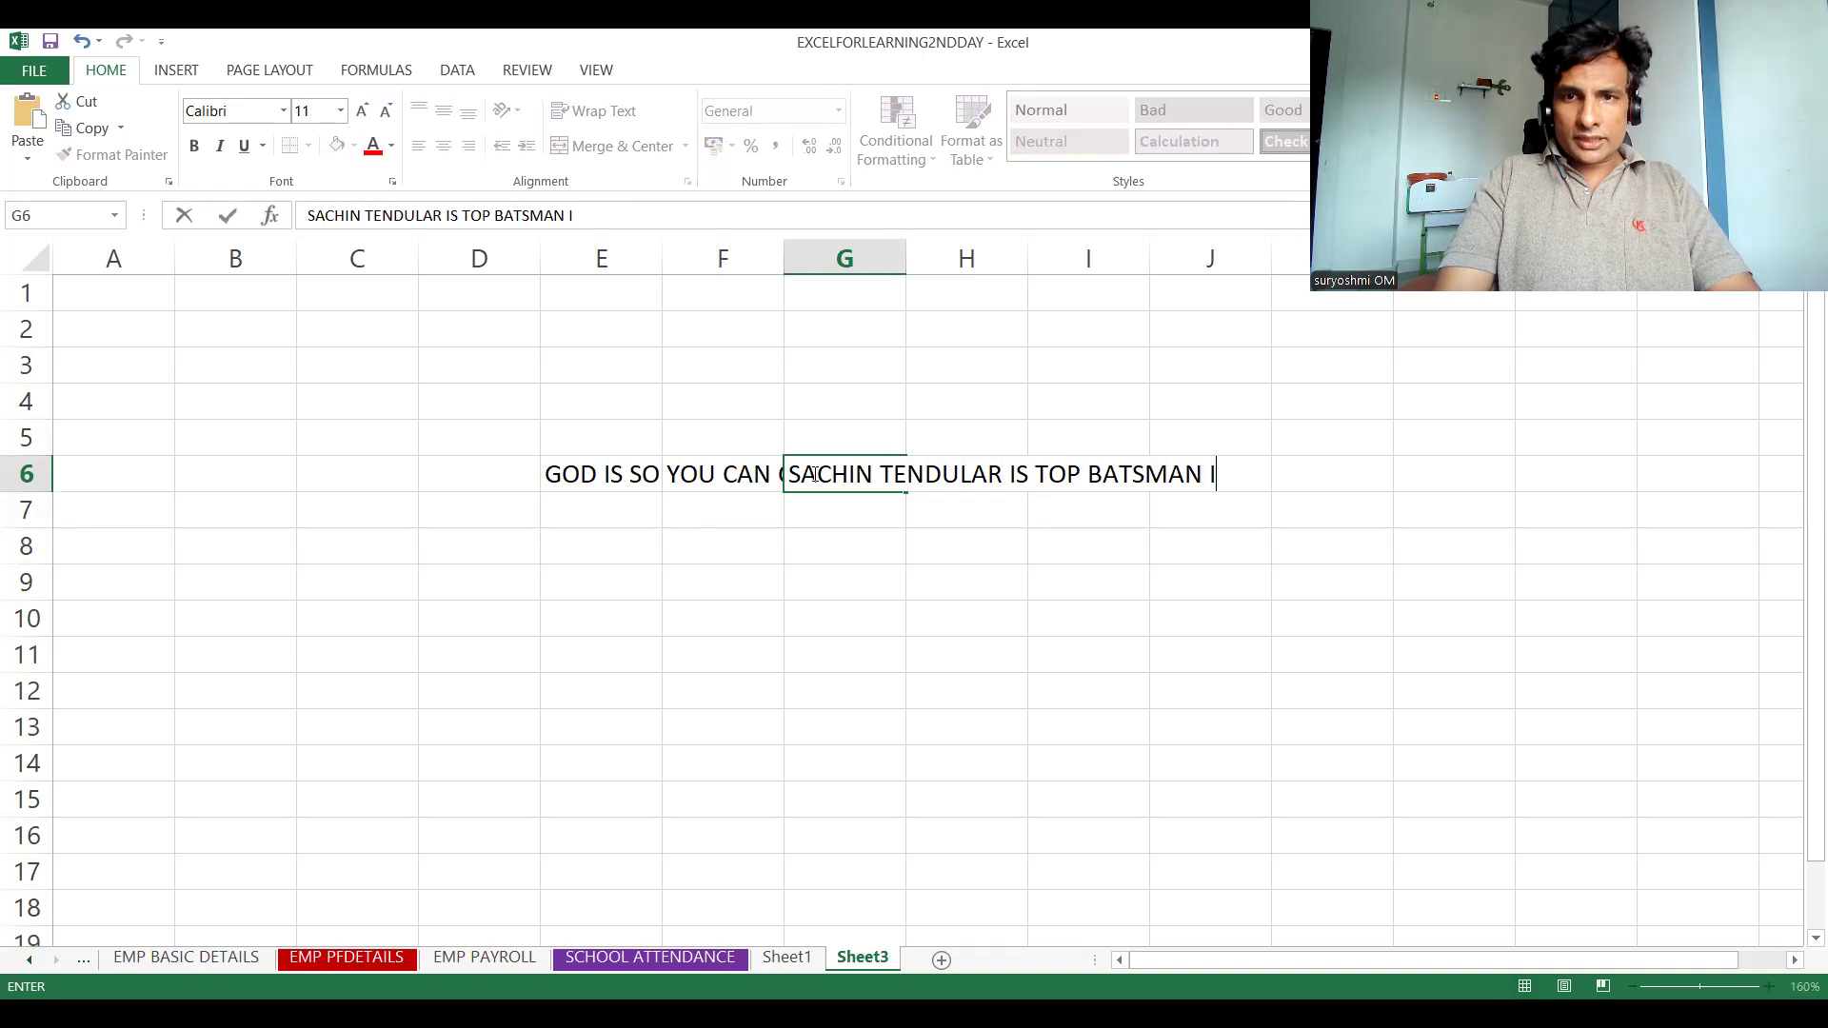
text(N THIS WORLS)
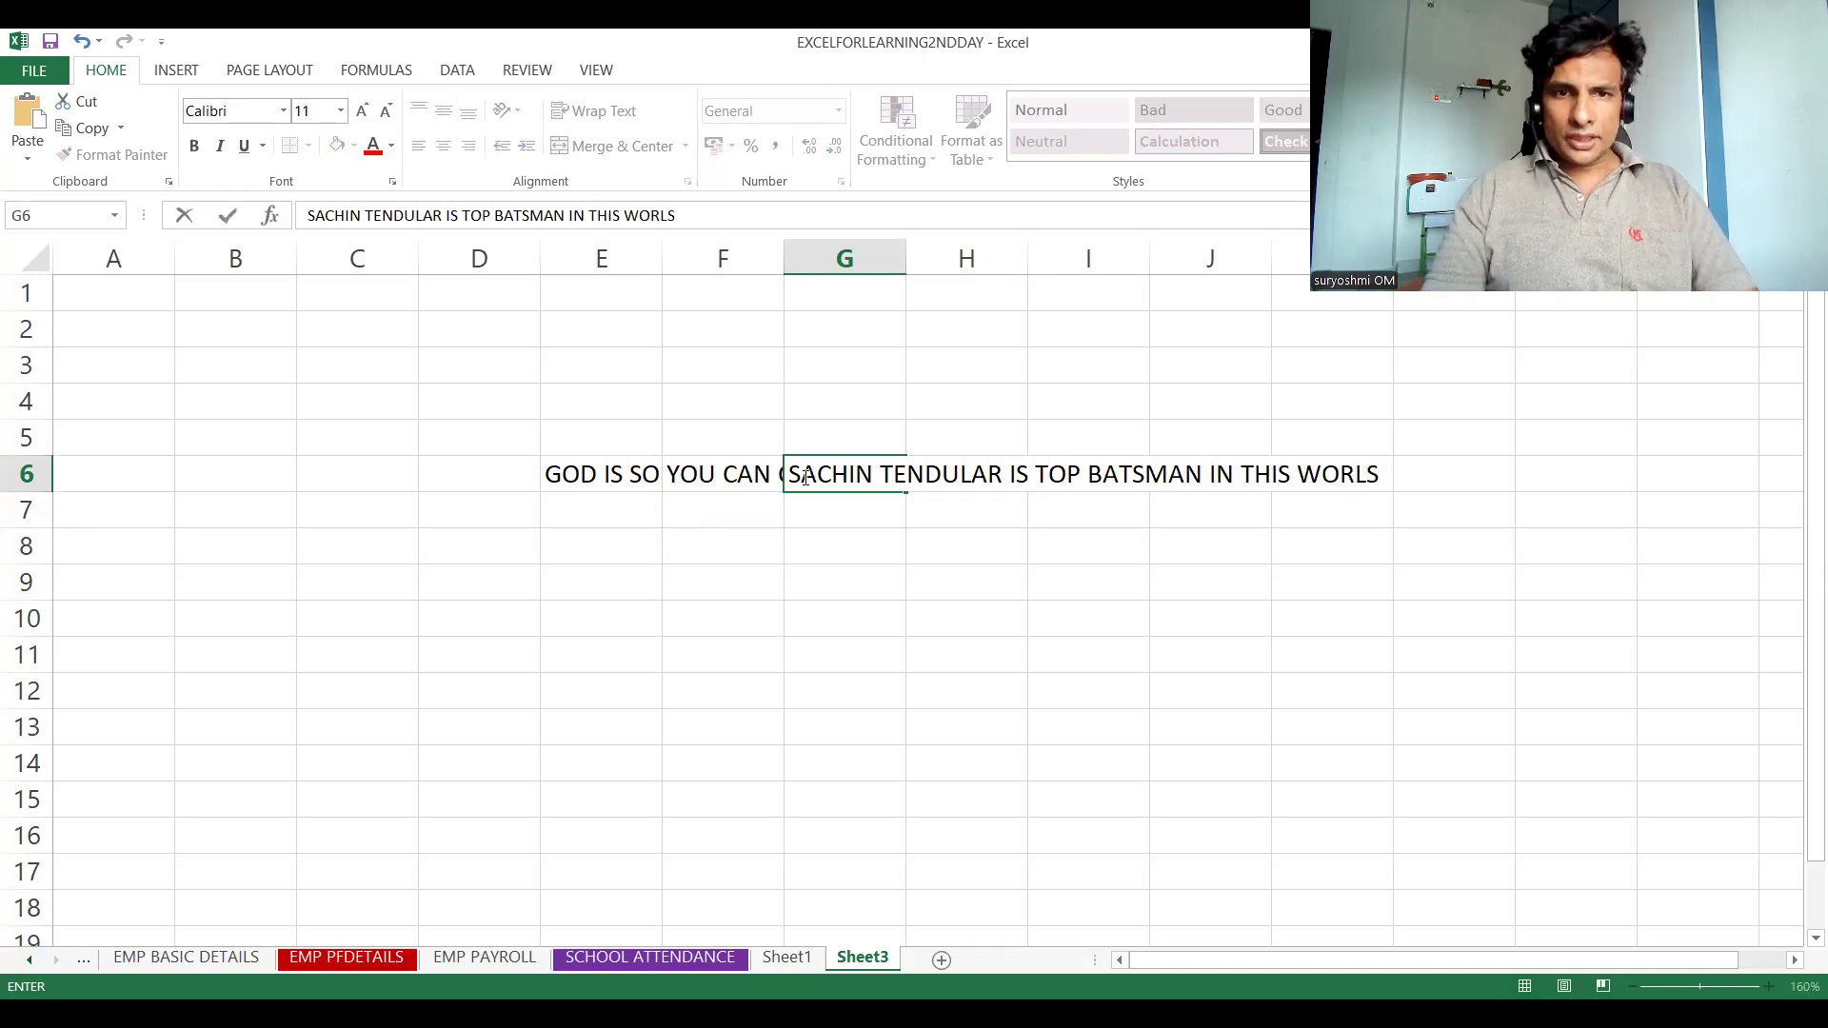
click(644, 475)
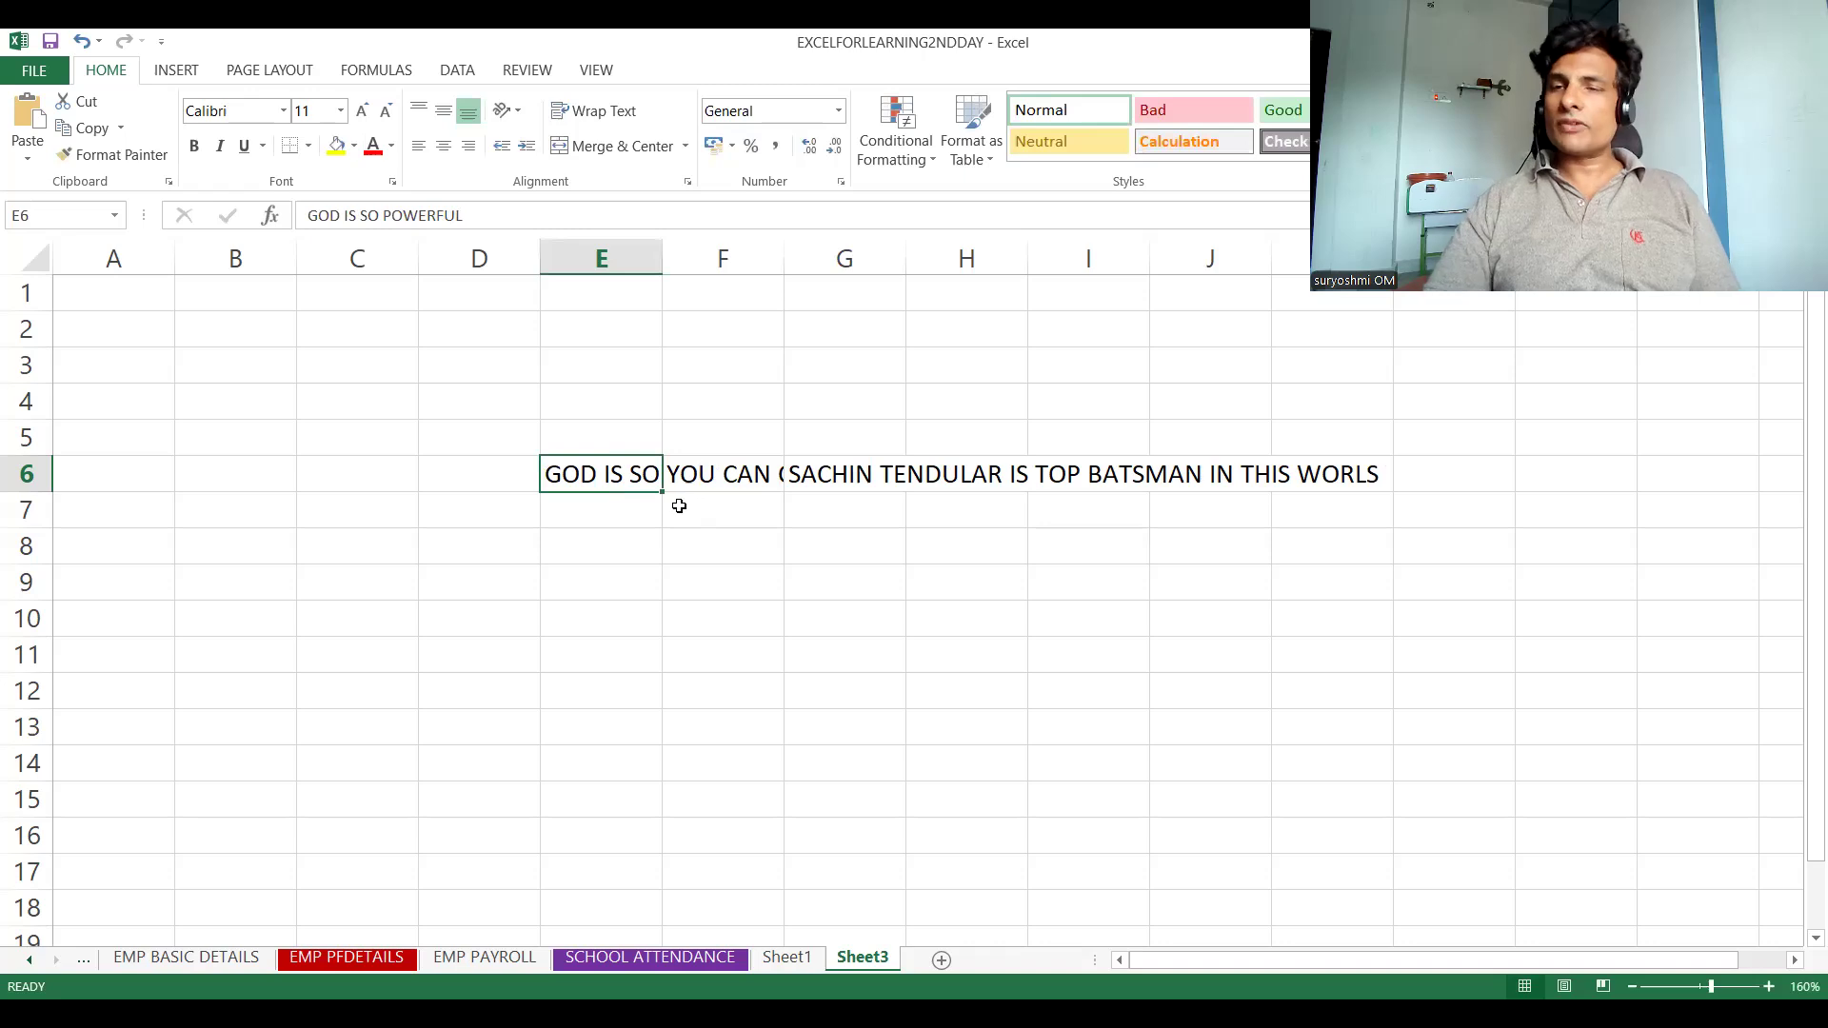
Increase the heights of rows 7 and 8 and widen column G slightly
click(589, 515)
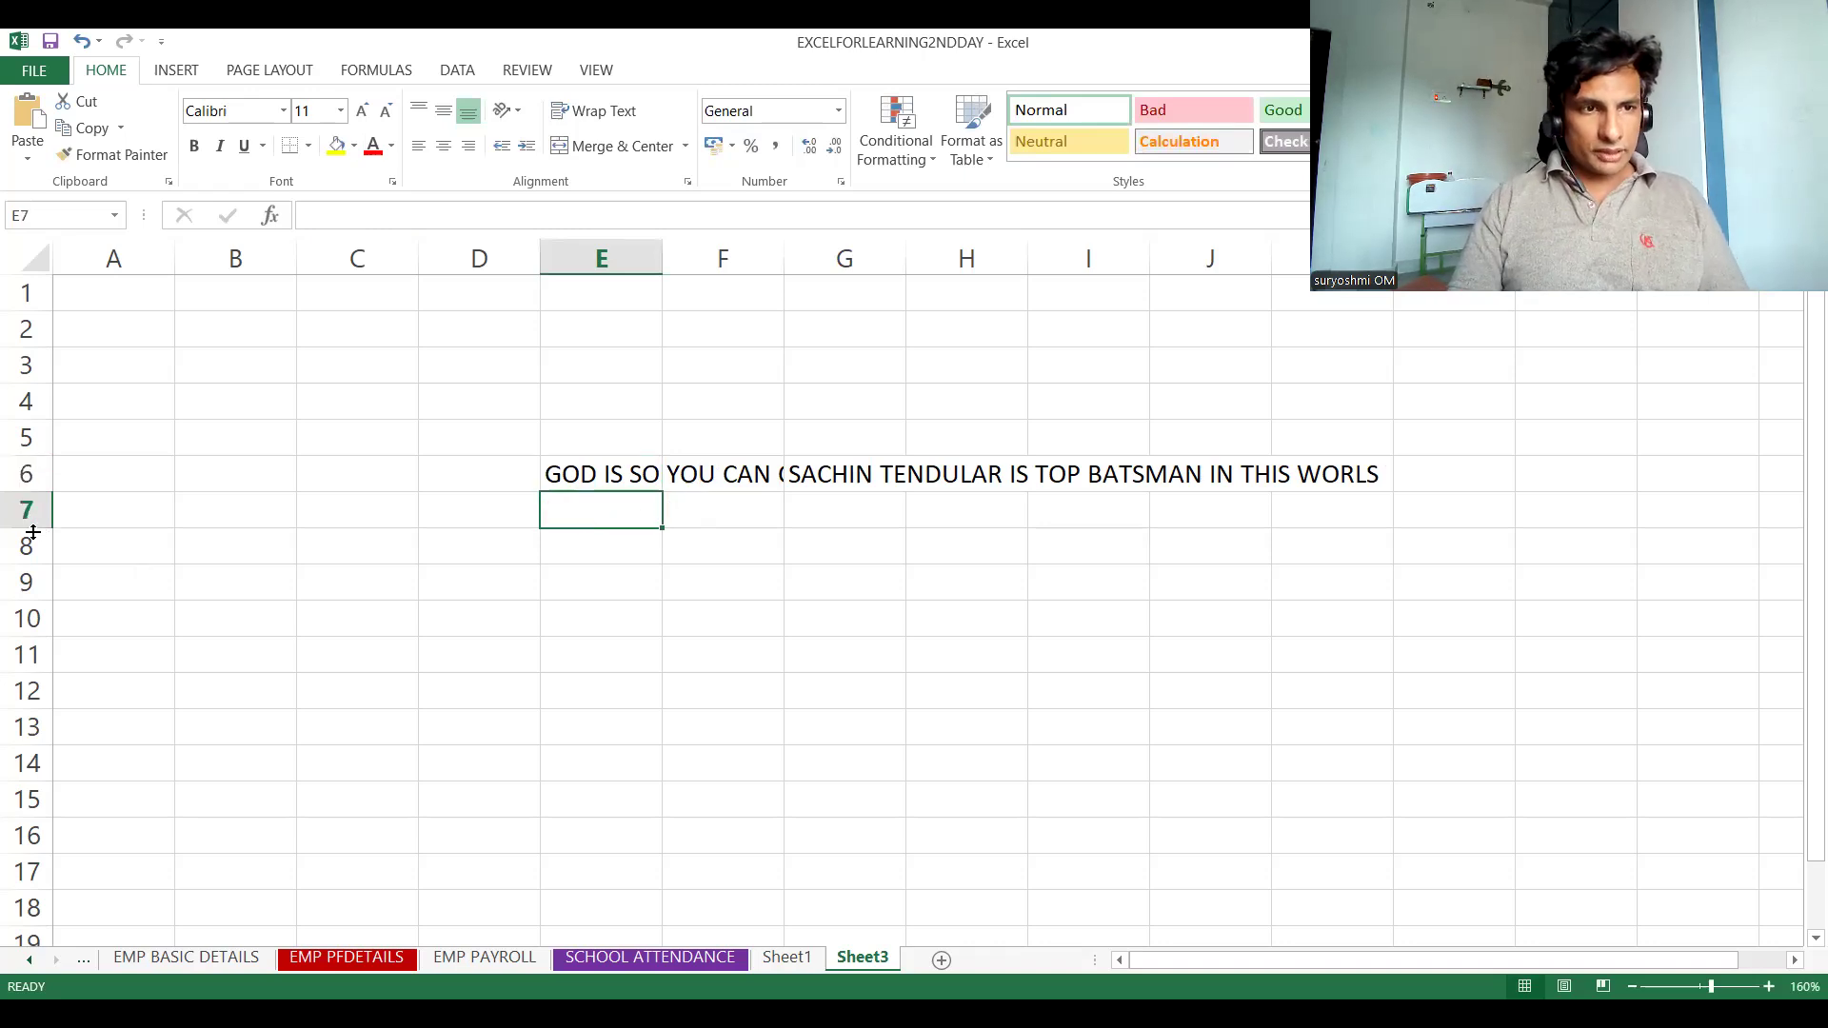
drag(38, 529, 32, 726)
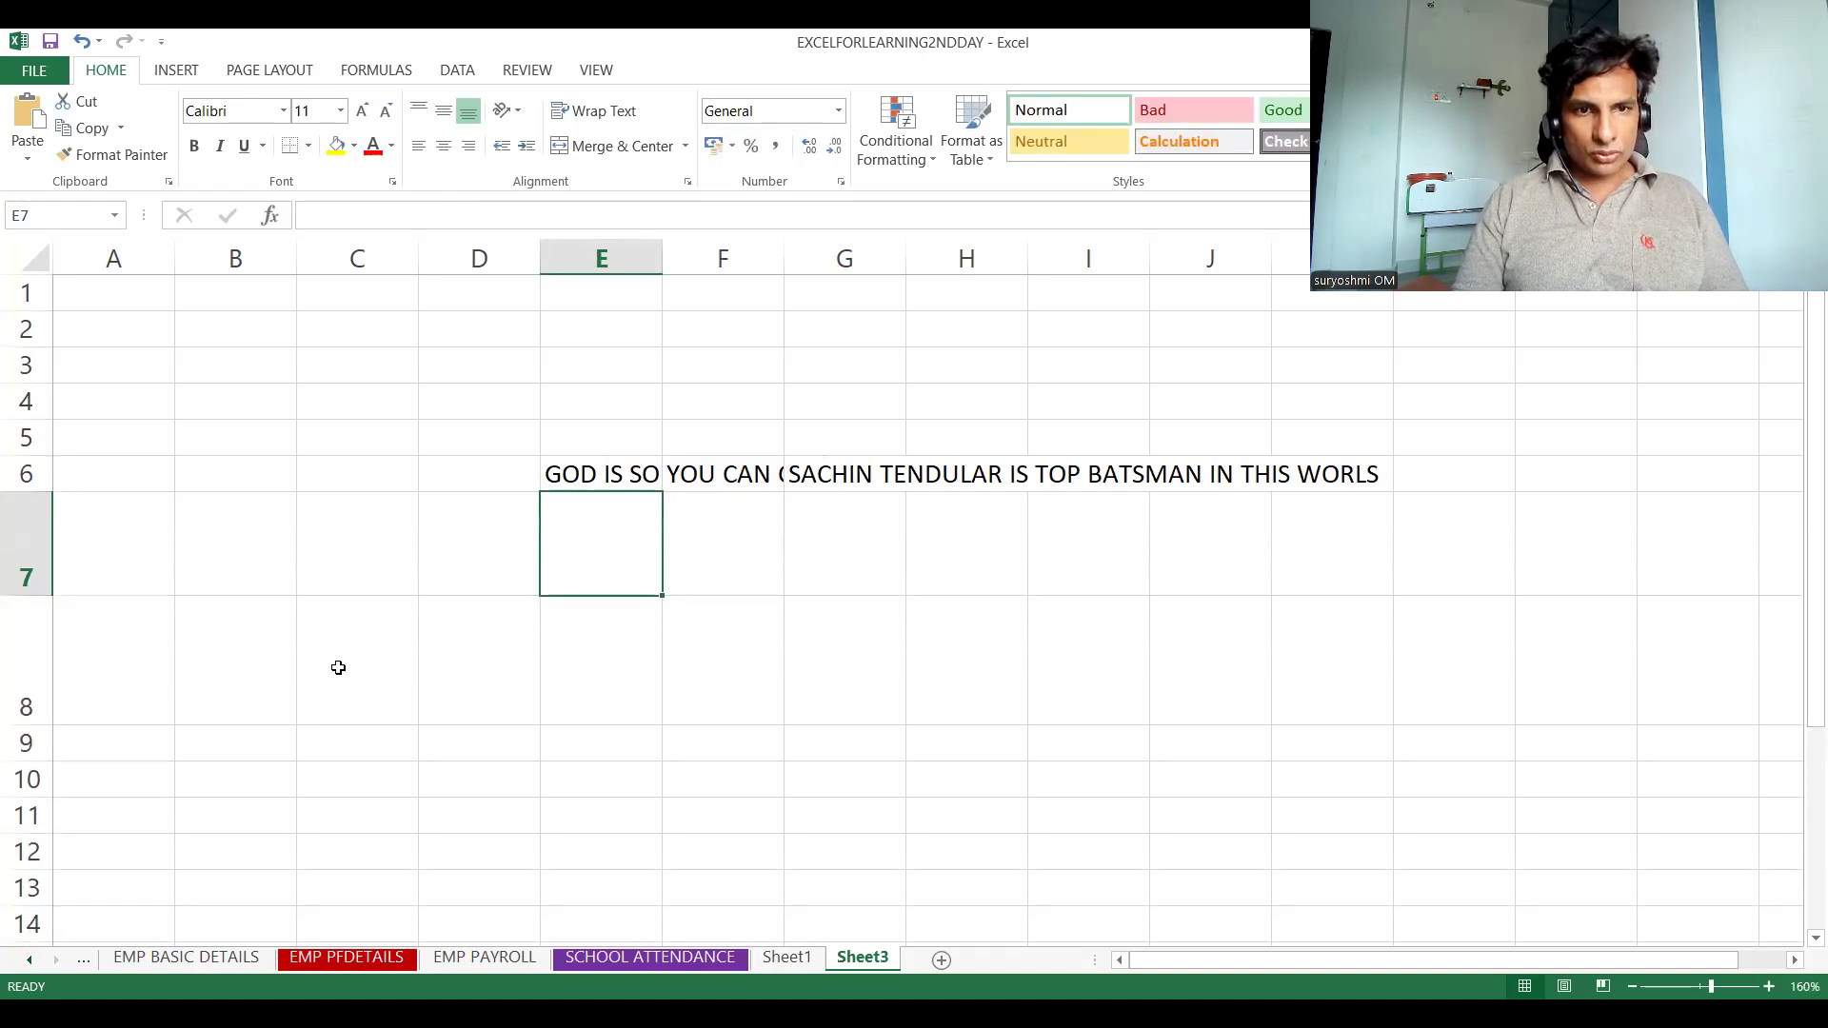
click(557, 660)
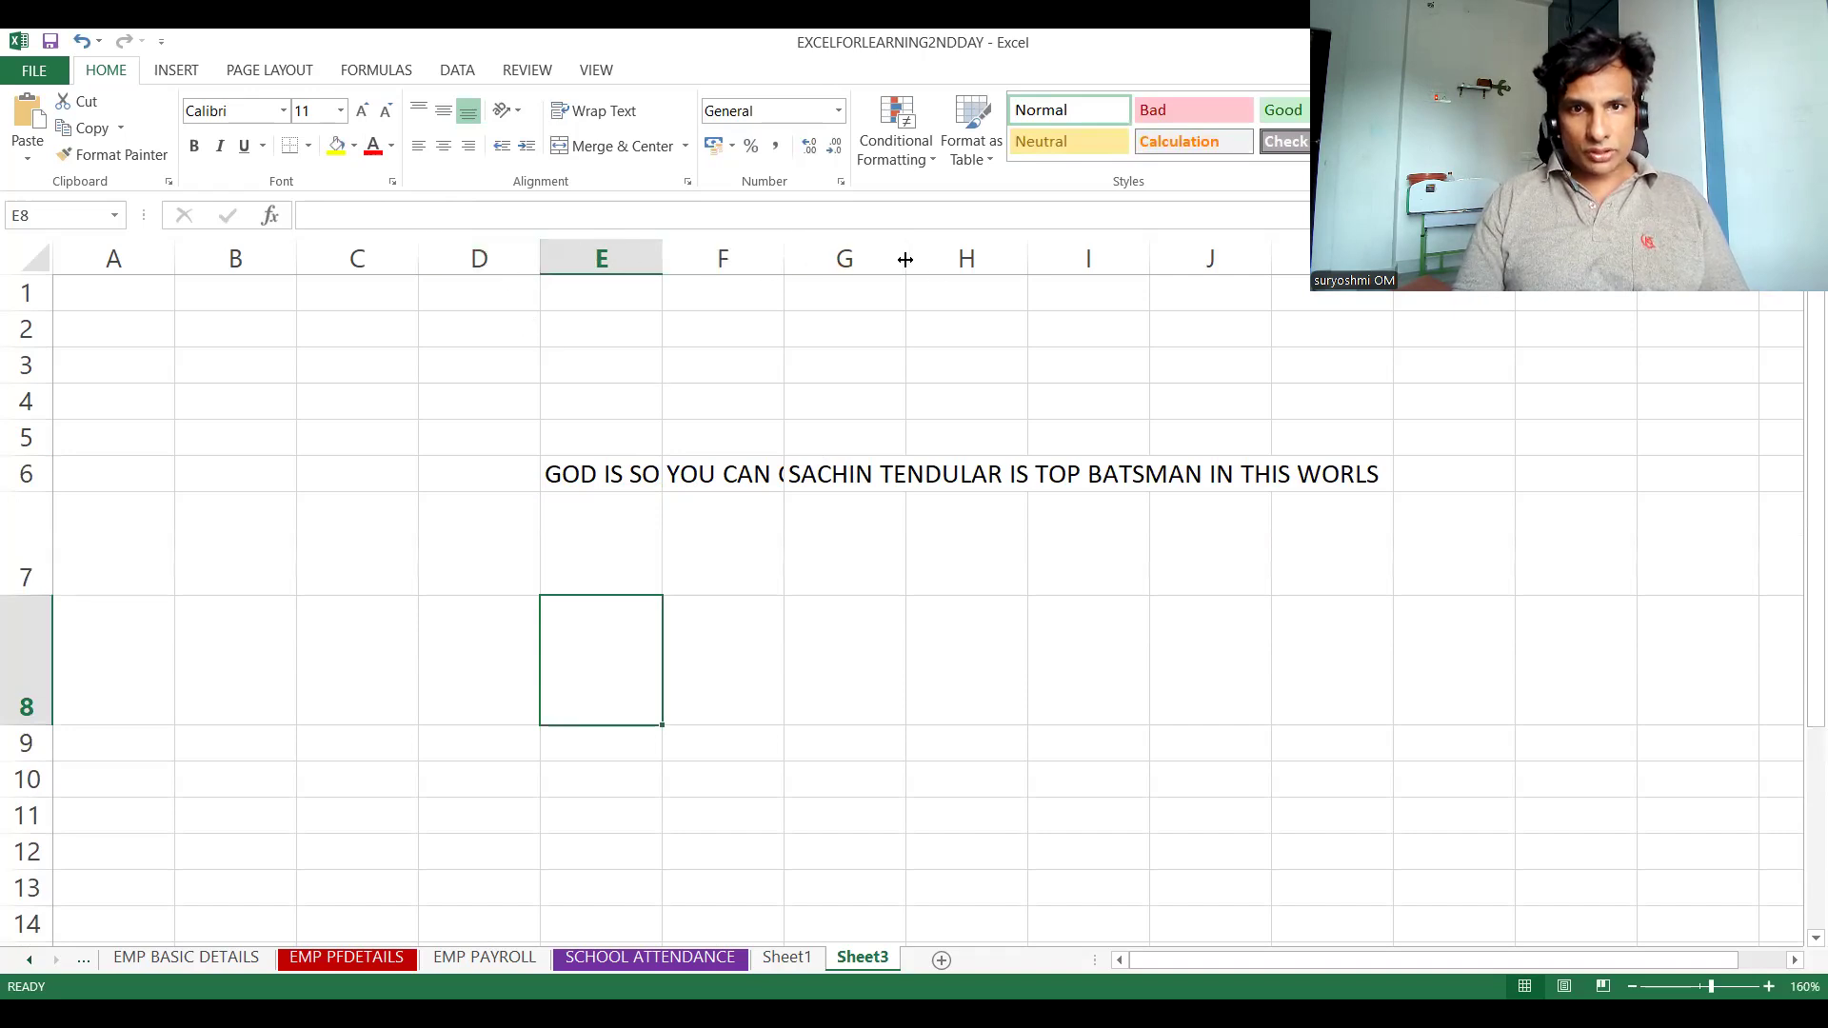
drag(1027, 258, 1040, 258)
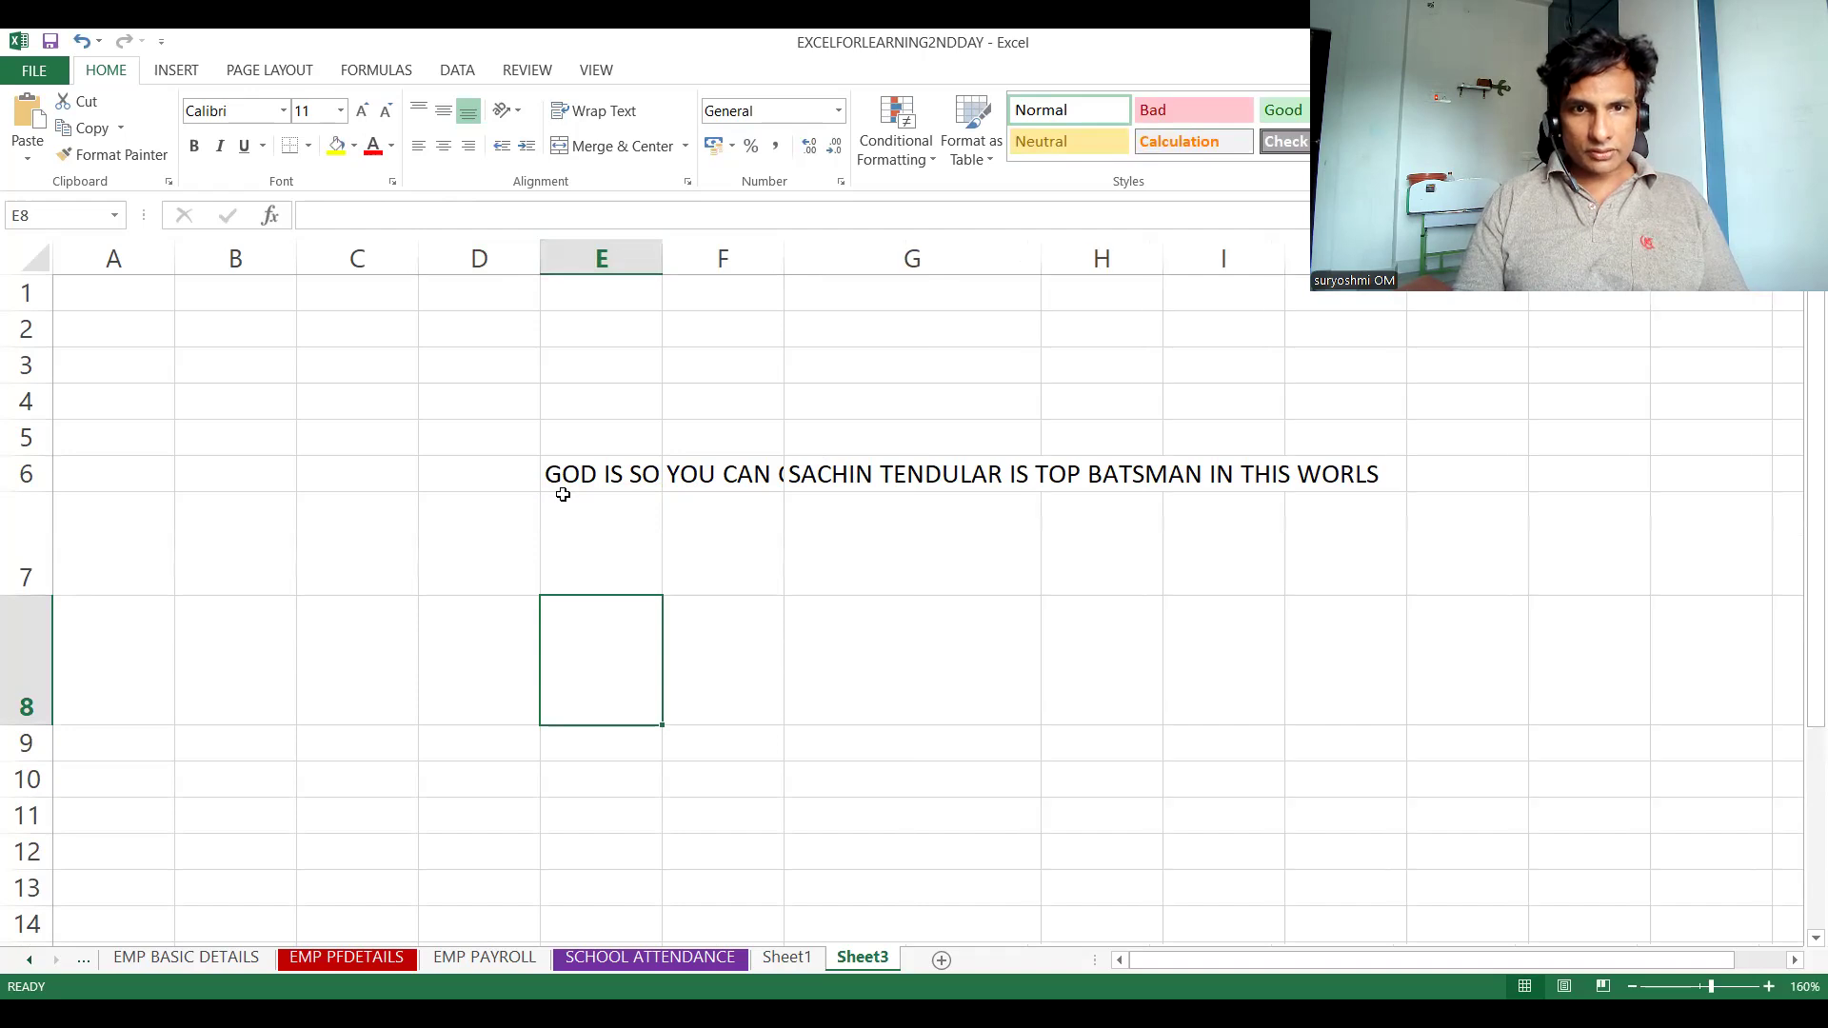
click(578, 556)
text(H)
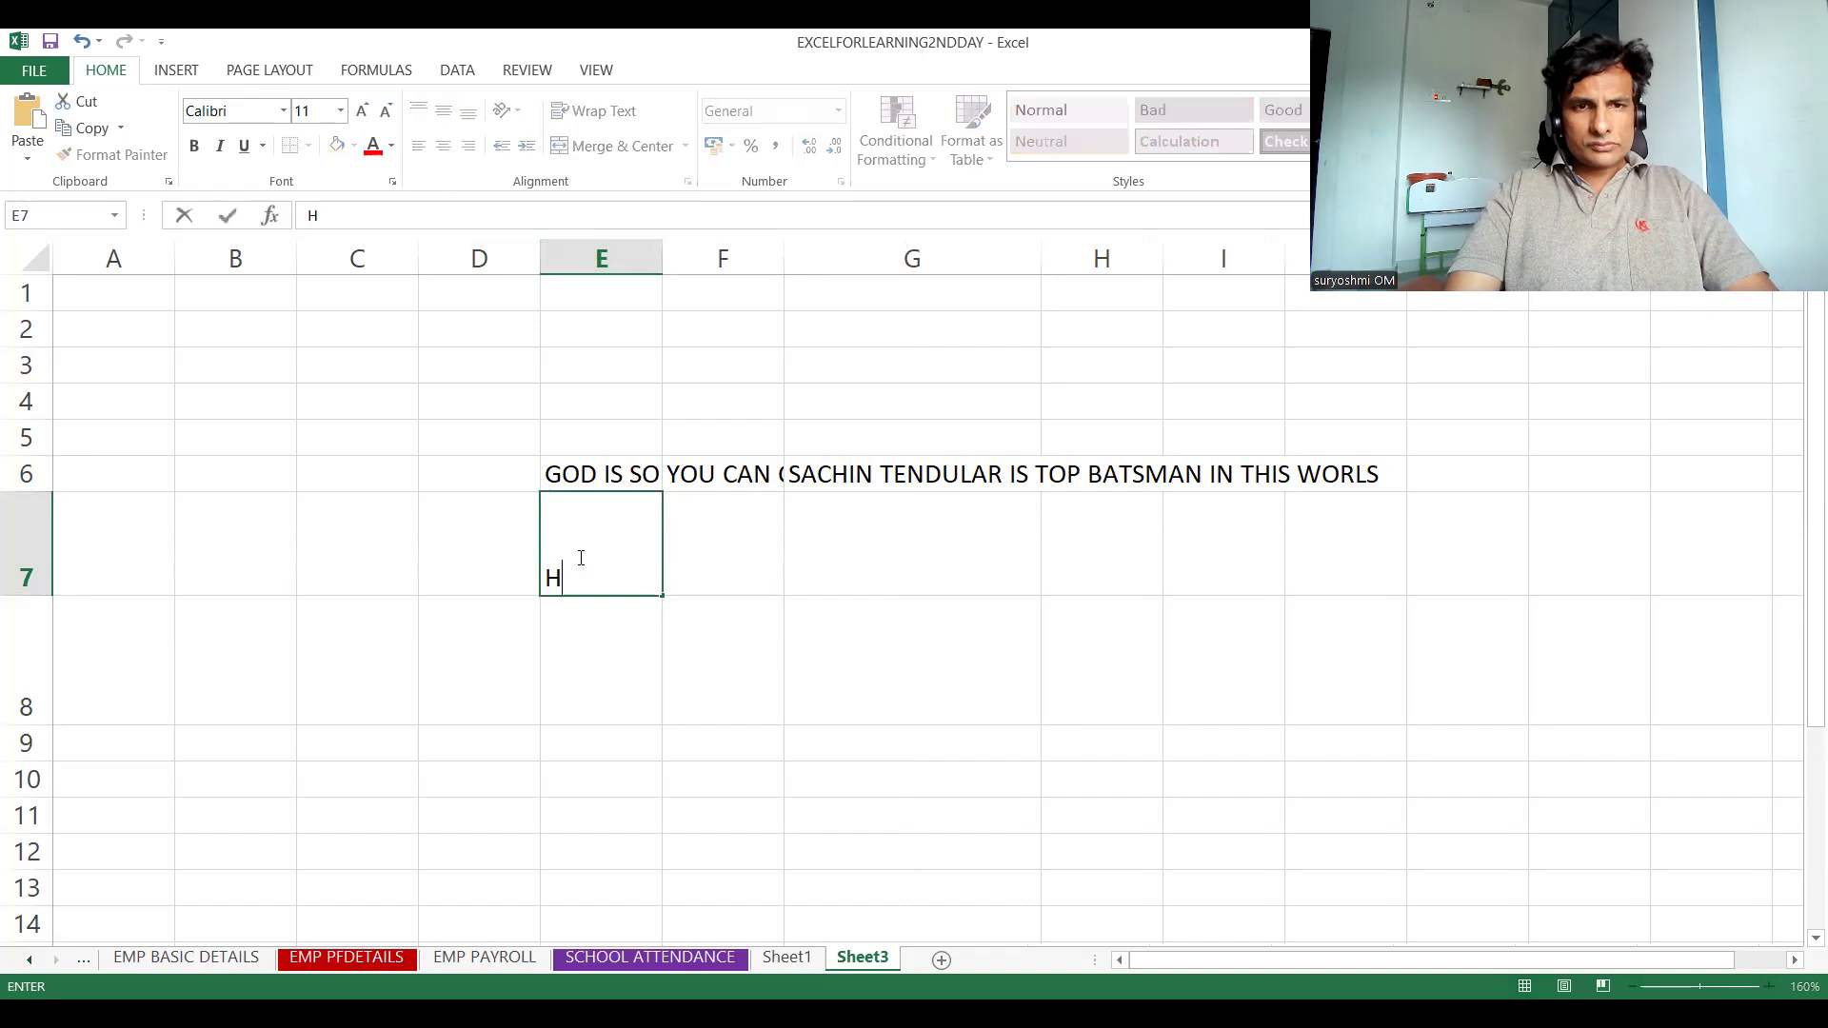
text(ELL)
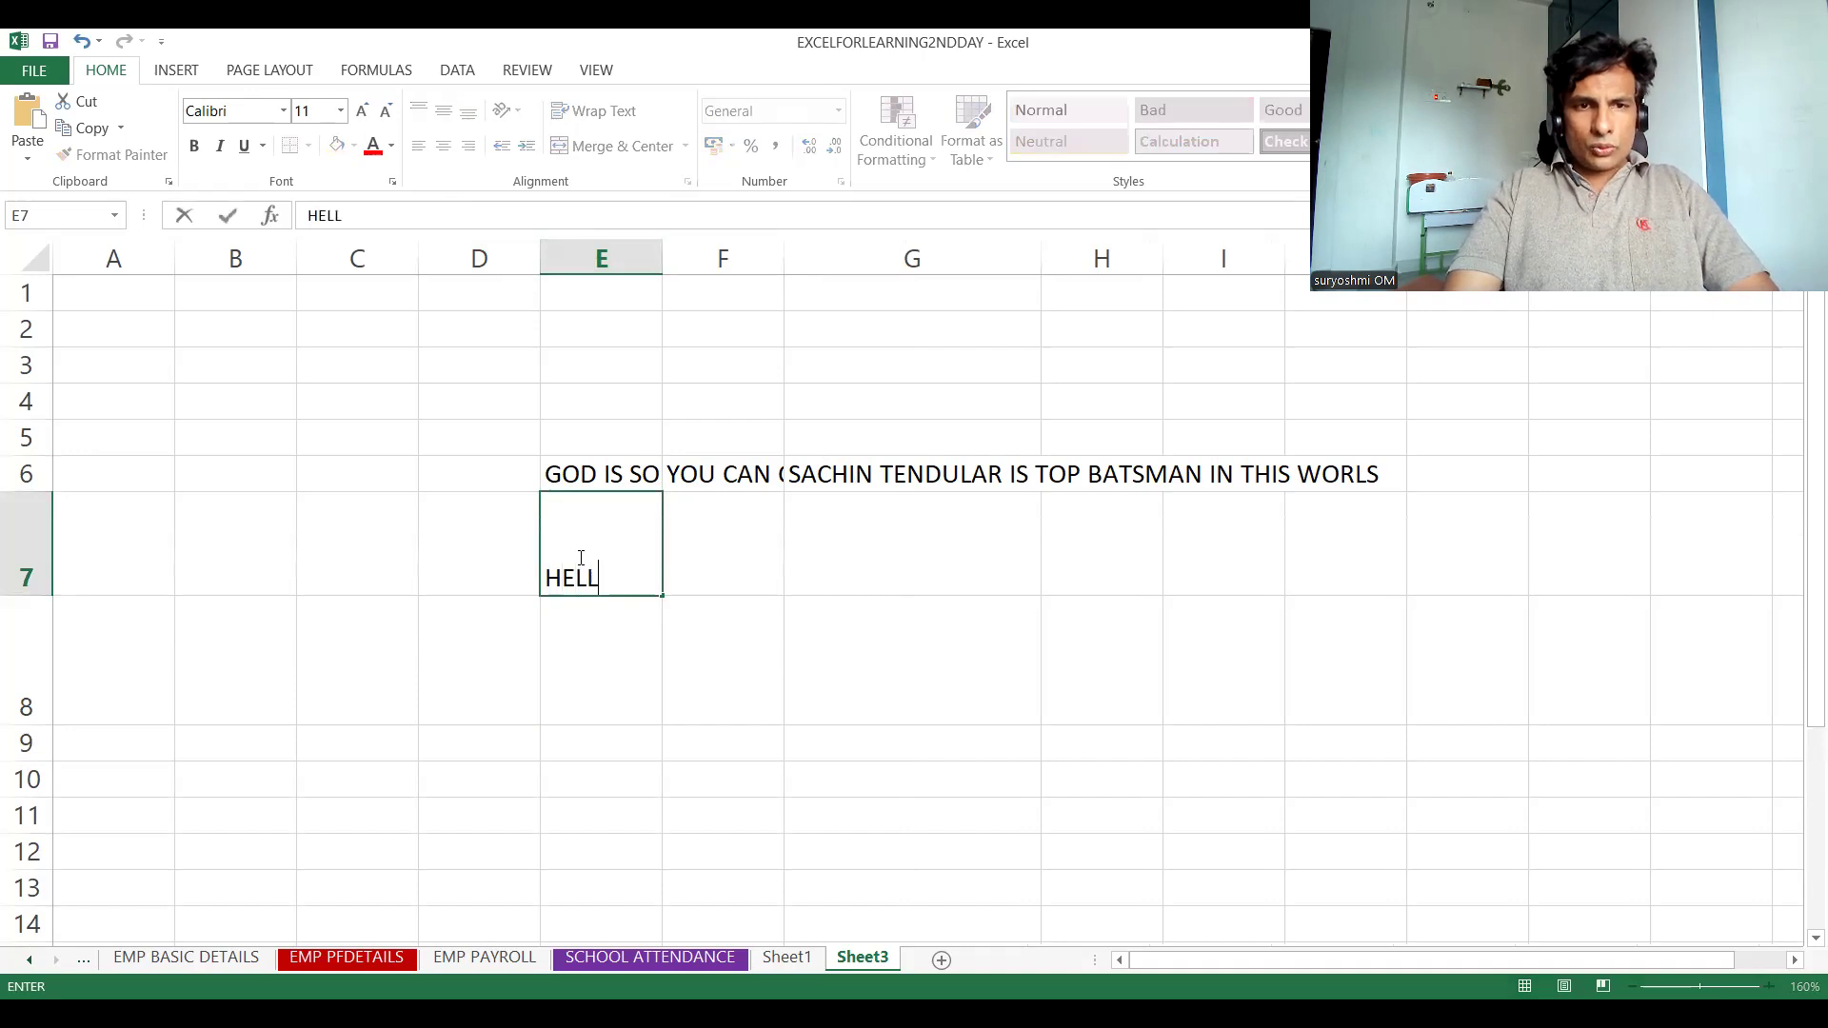
text(O FOLKD)
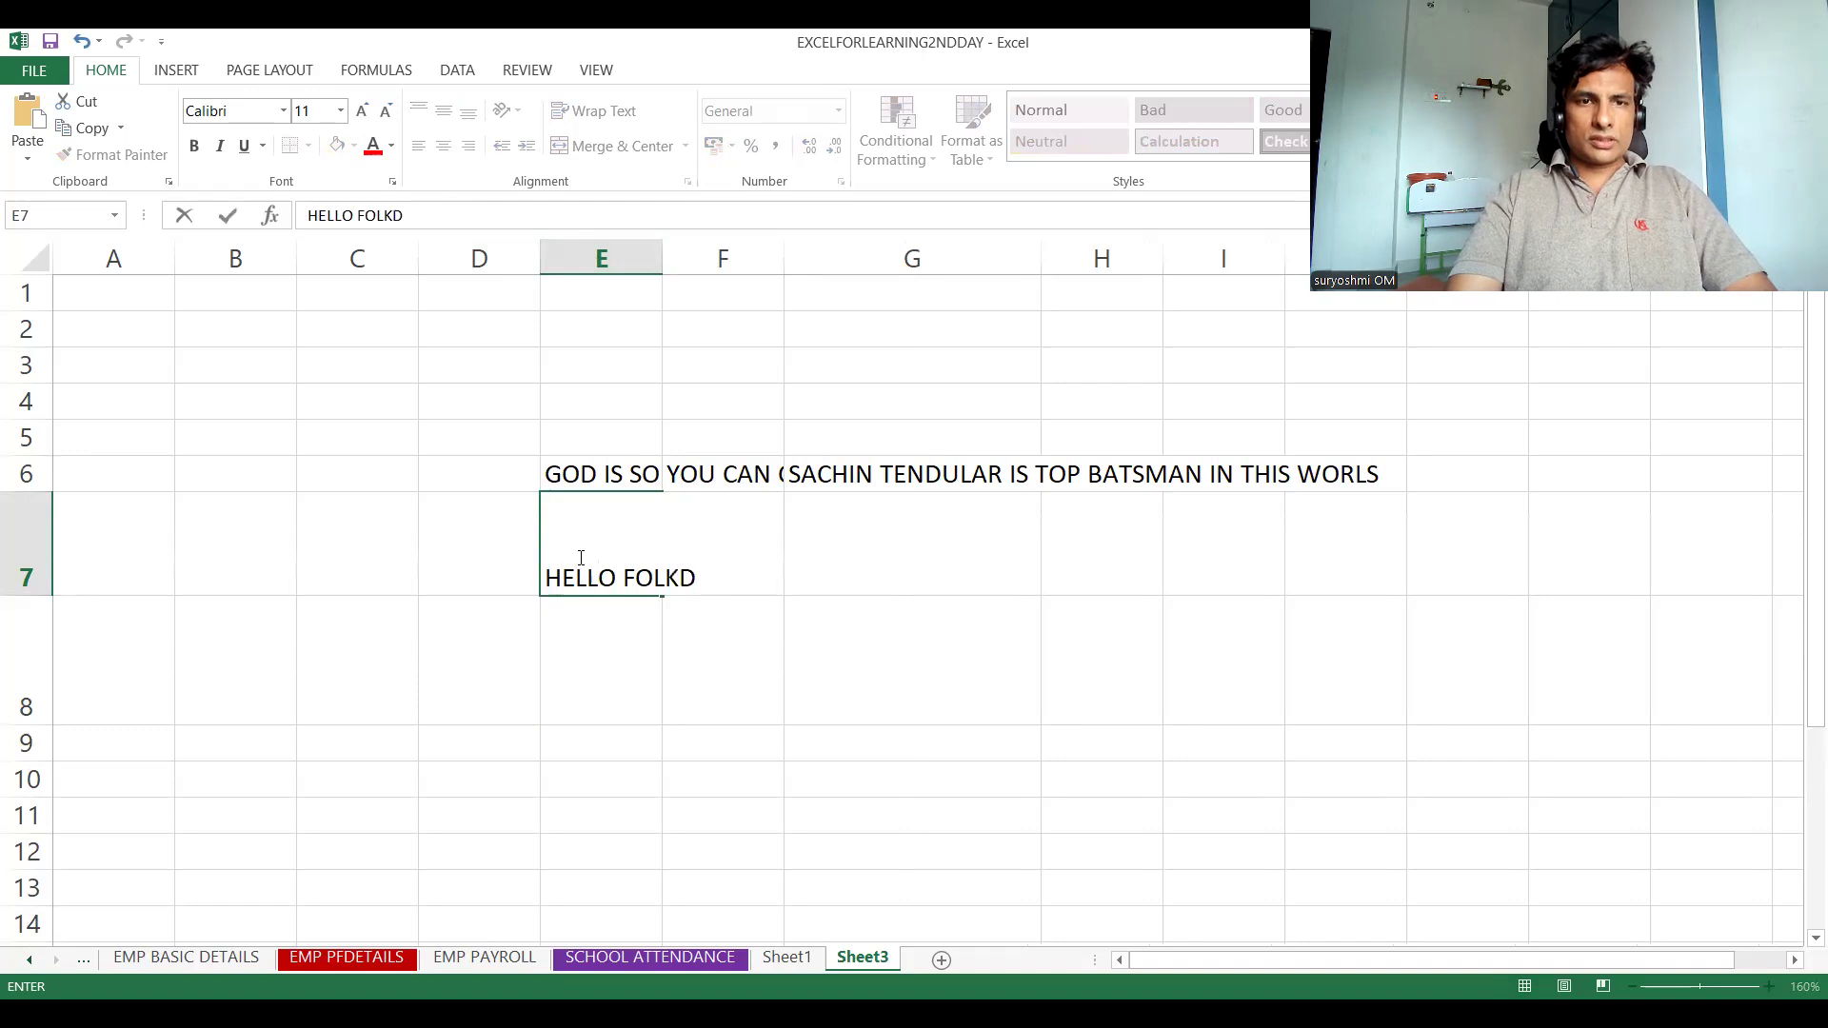
key(BackSpace)
text(S)
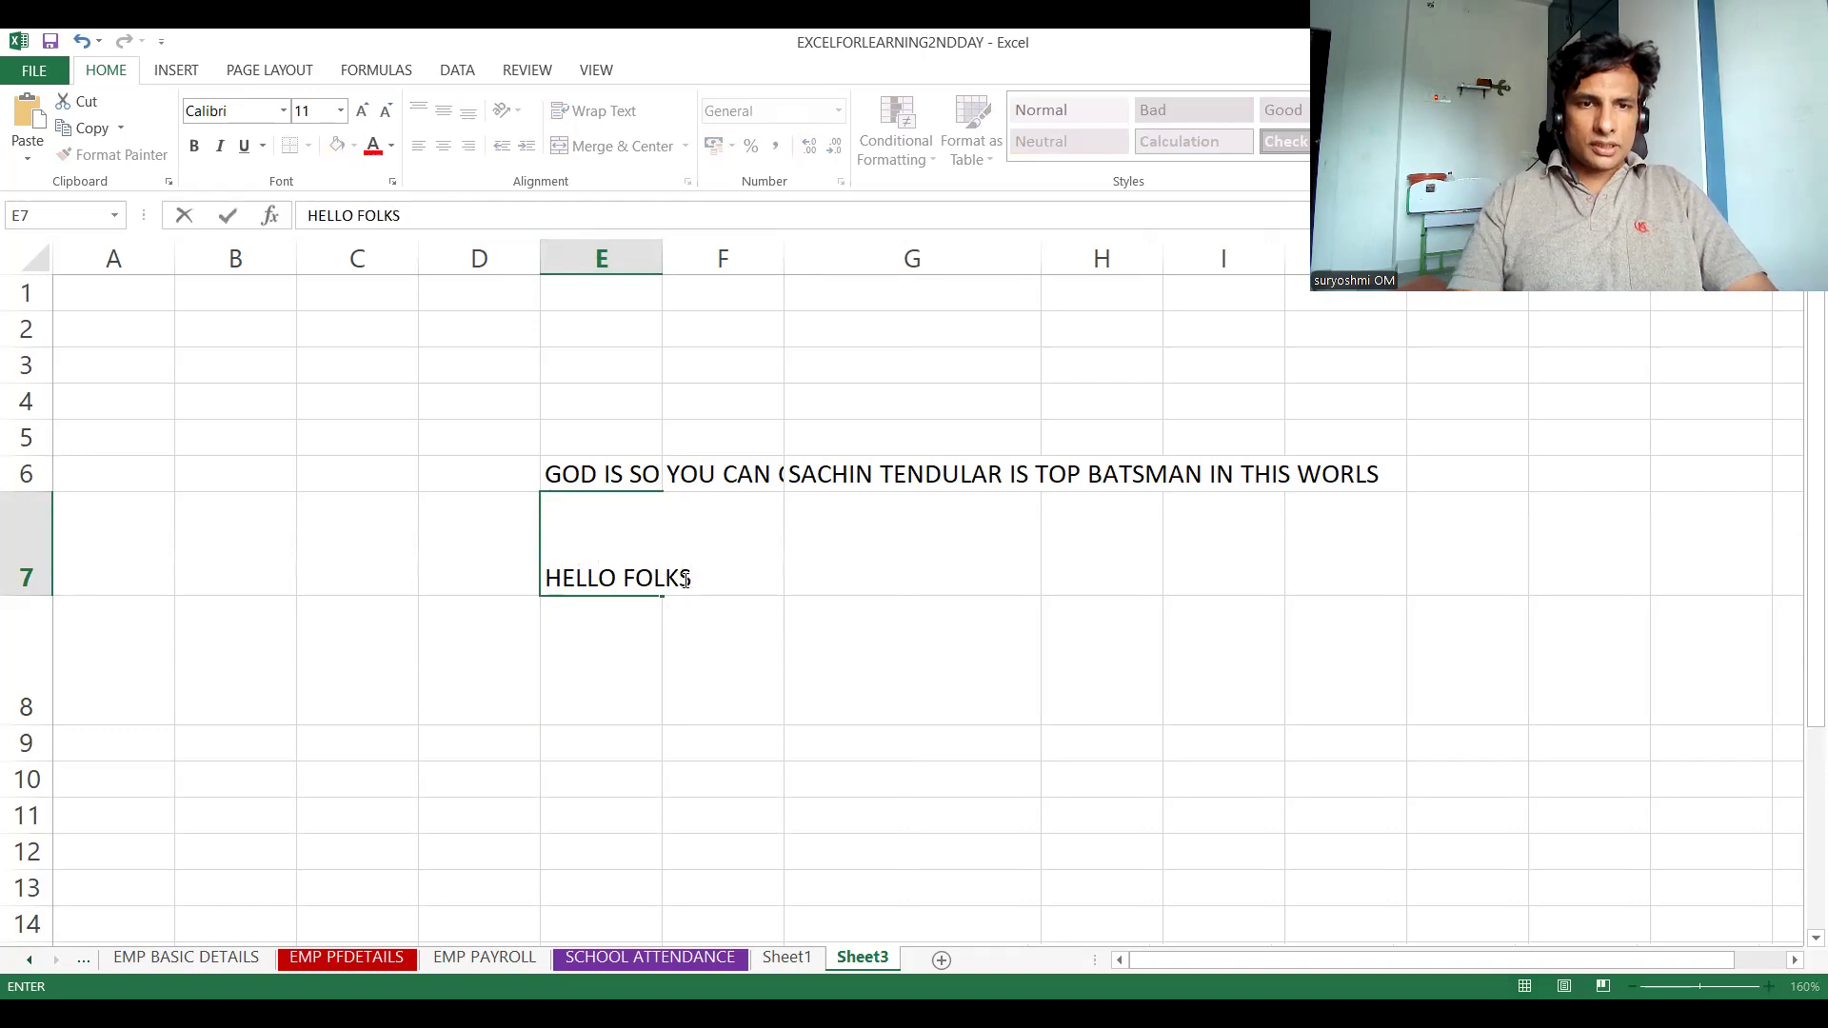
key(F2)
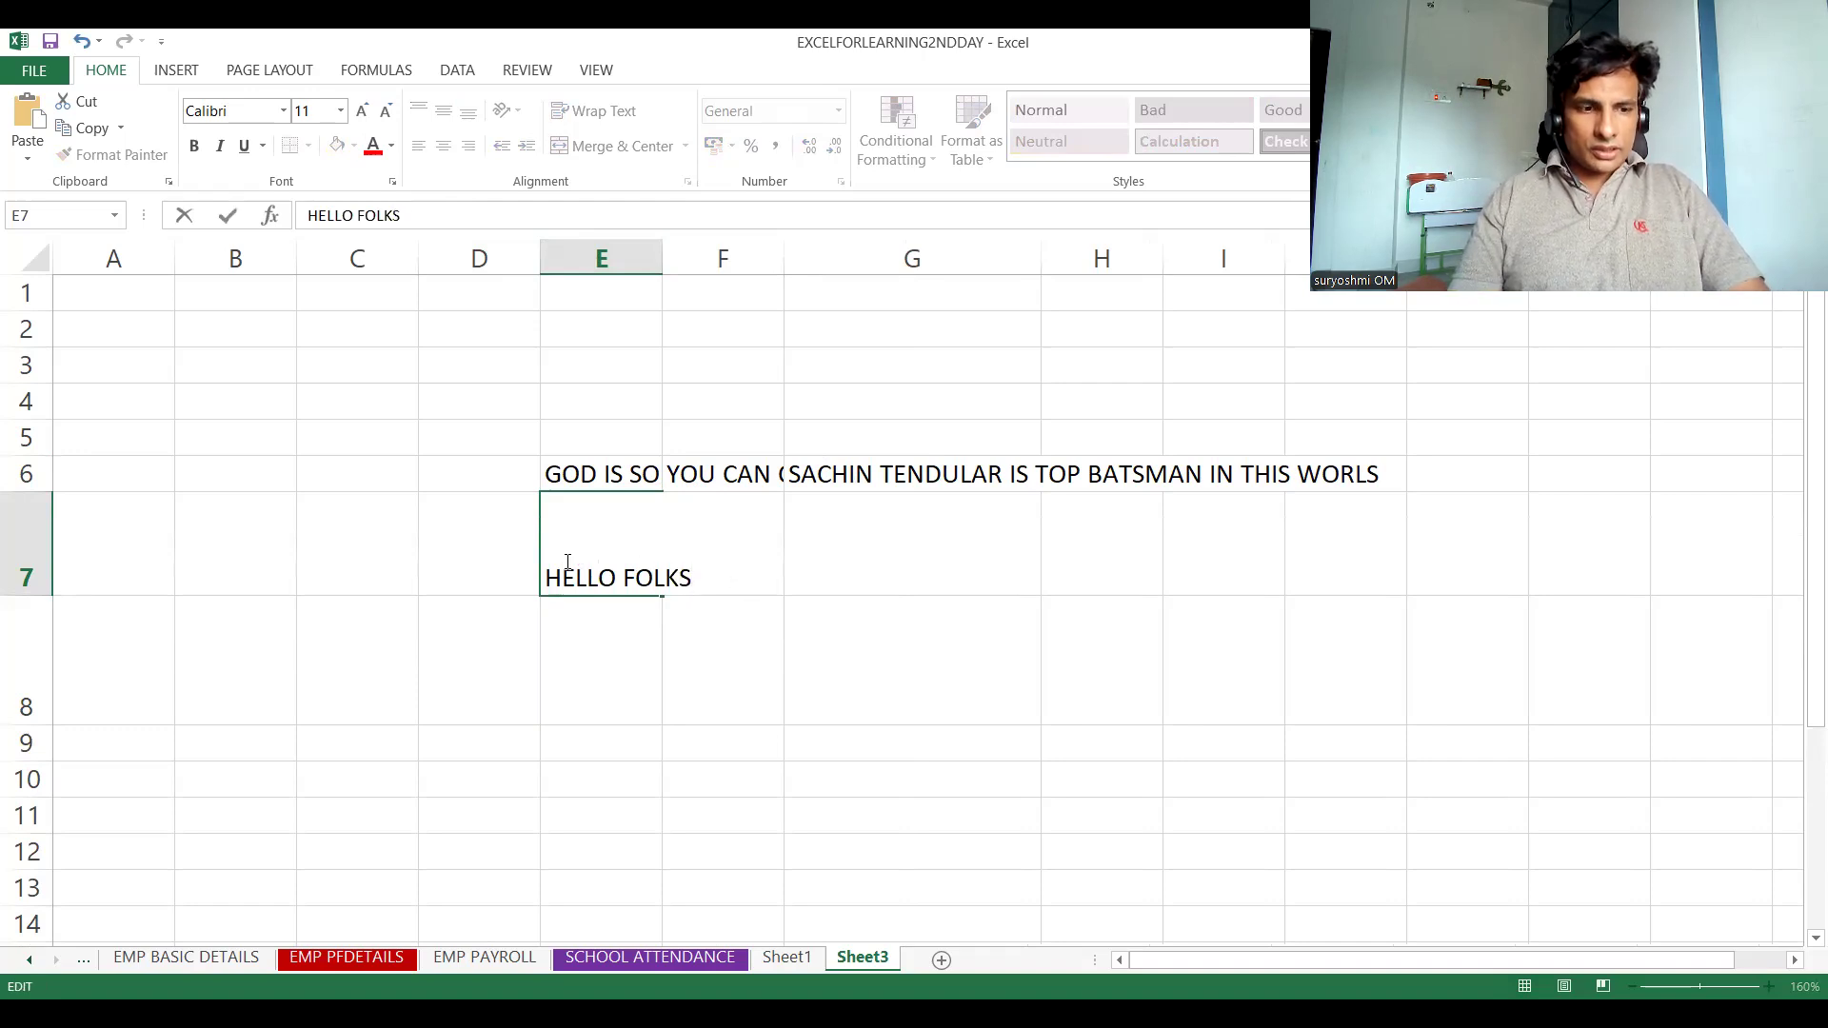
key(Escape)
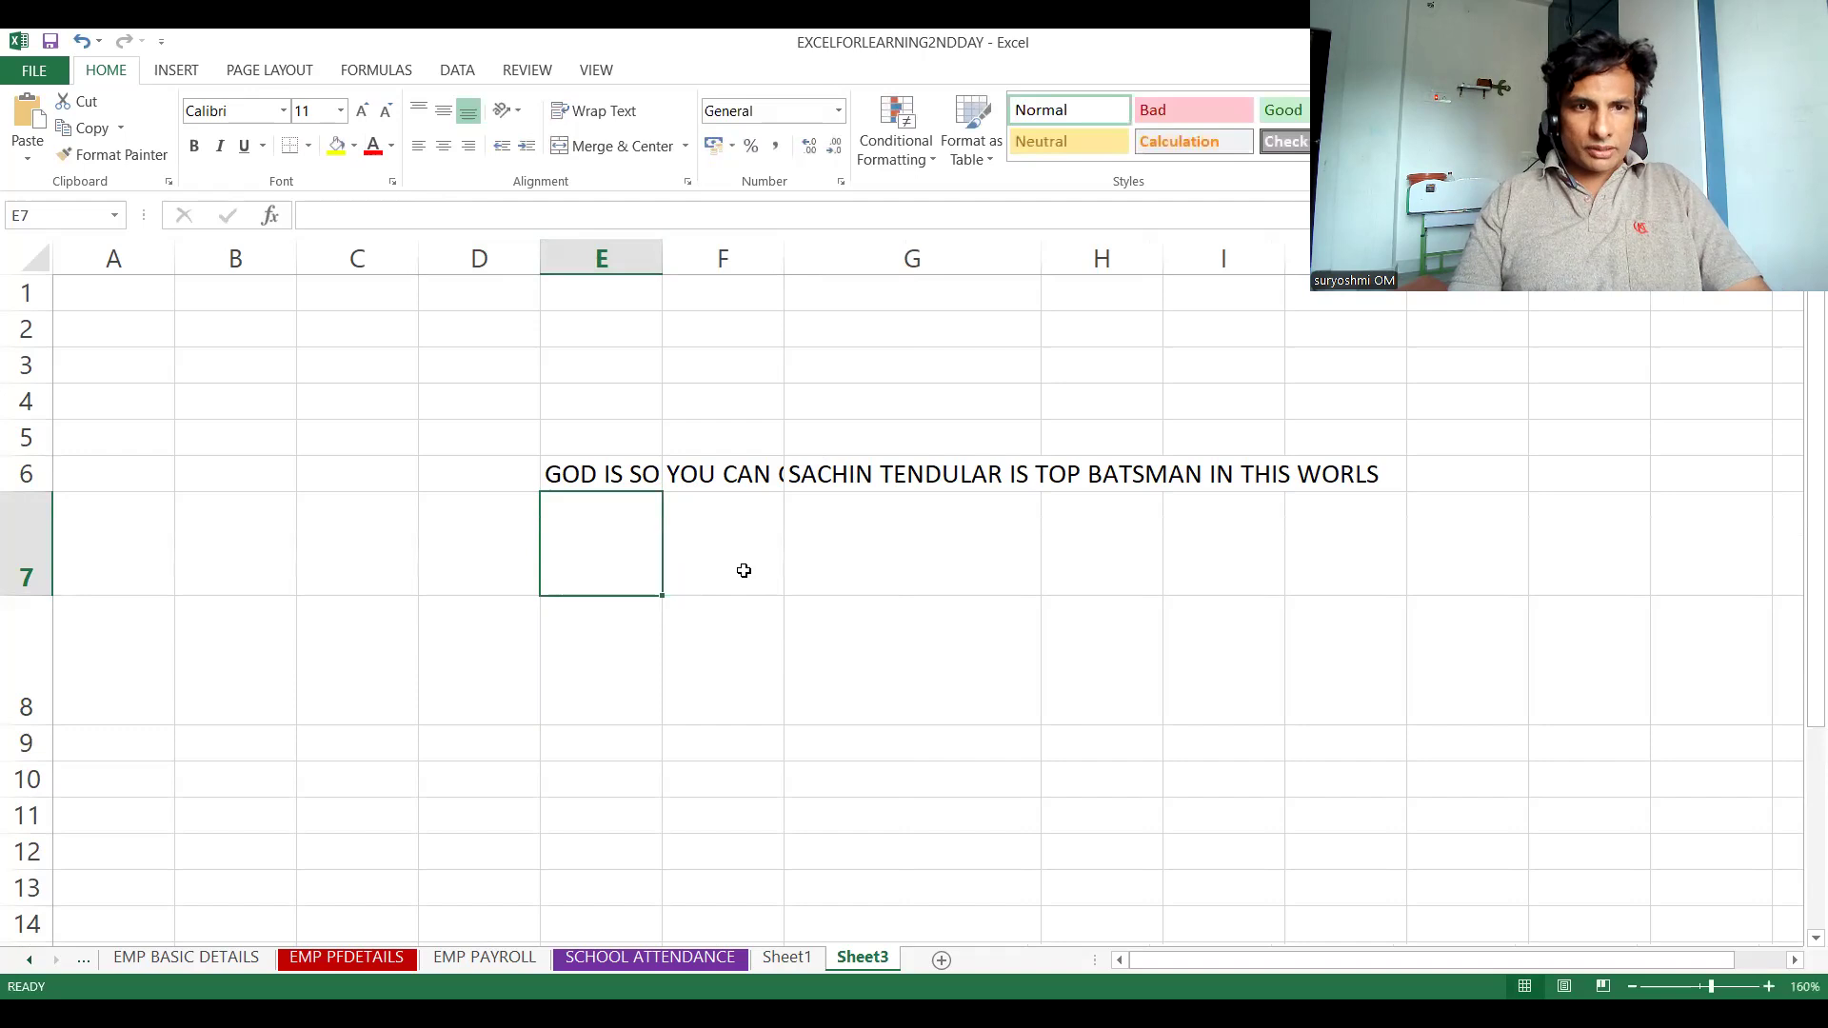
Enter "HELLO FOLKS" in cell E7
click(742, 567)
click(576, 540)
text(H)
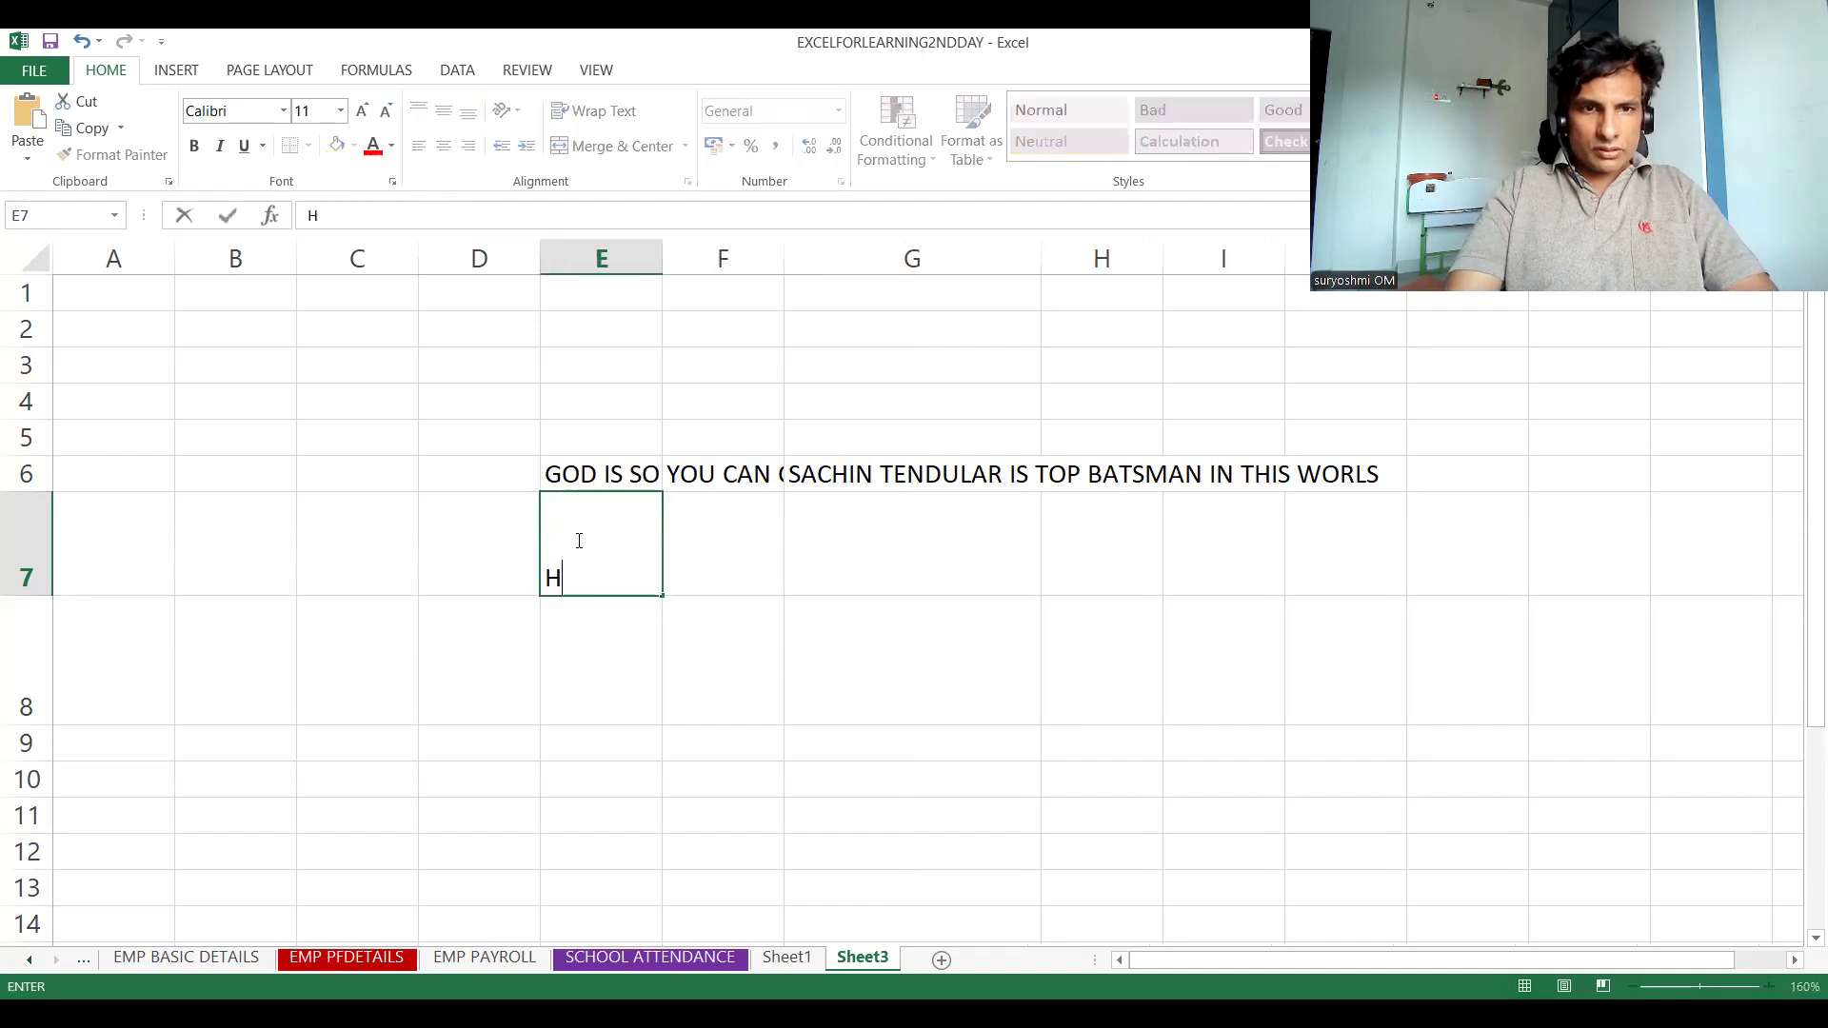
text(ELLO FOLKS)
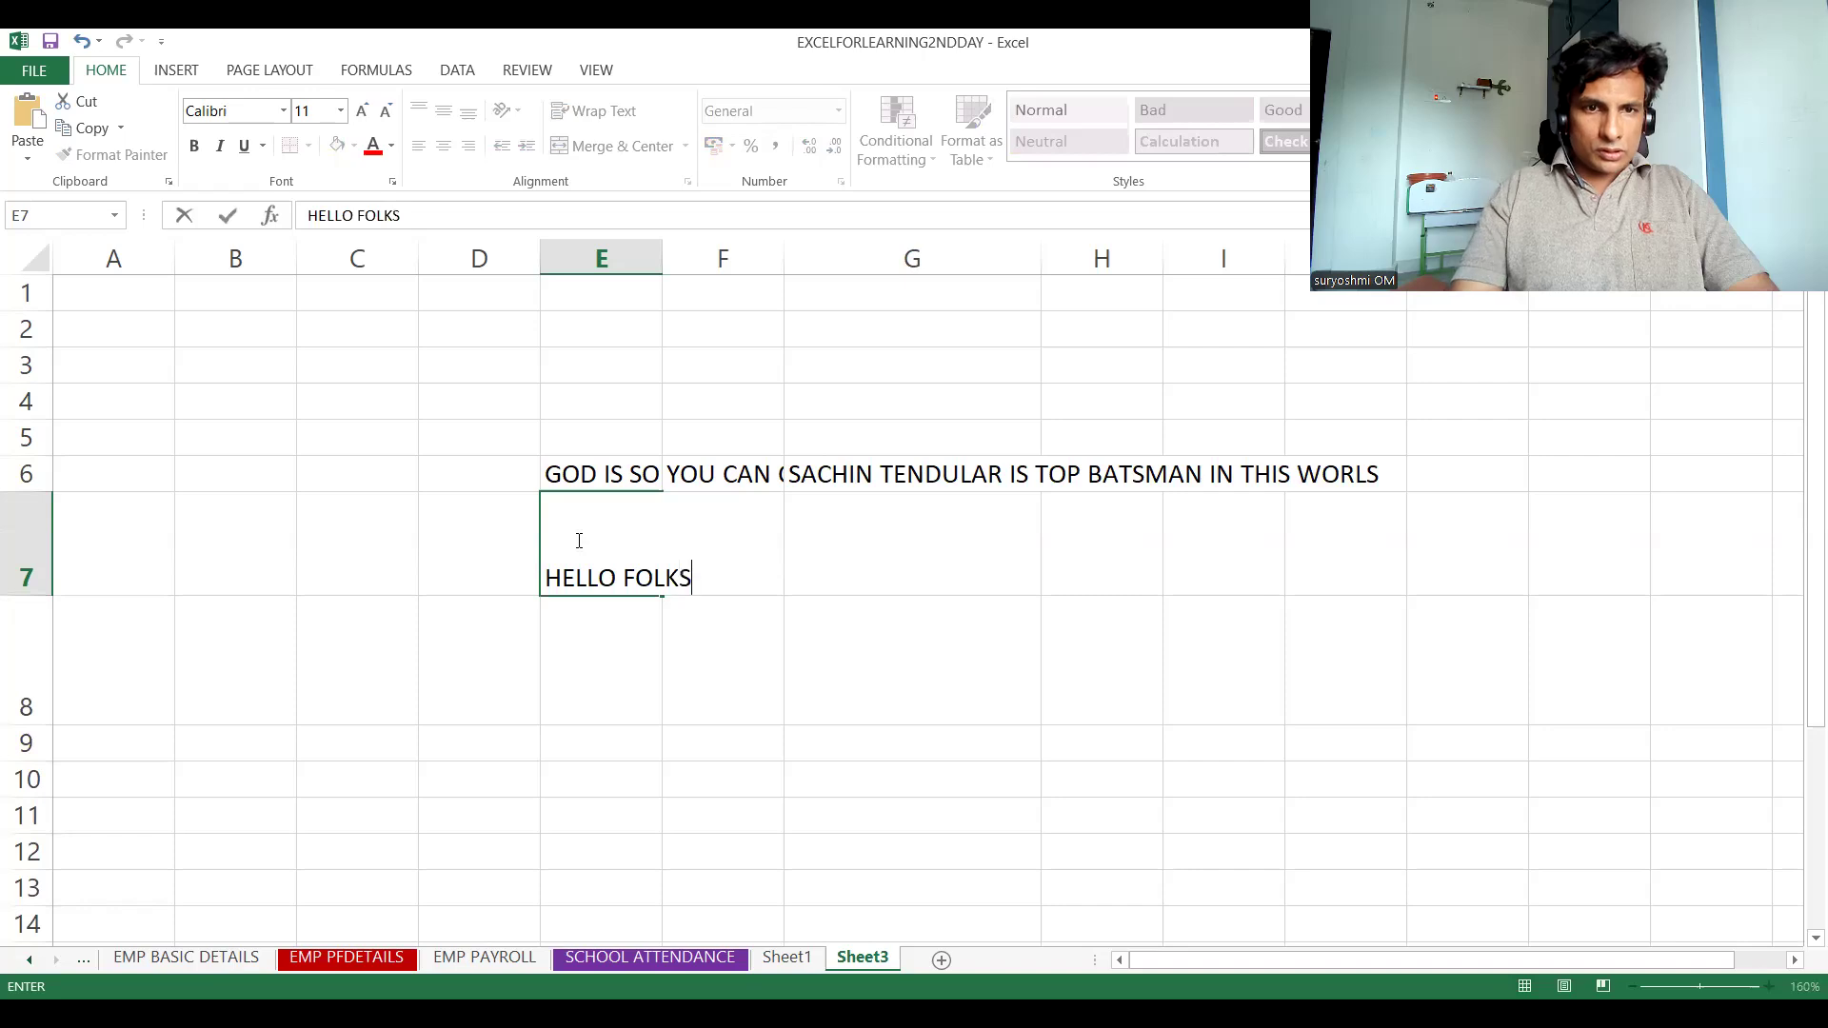
key(Return)
Enter "LEARNING ALWAYS YOUR PRIORITY" in cell F7
click(690, 526)
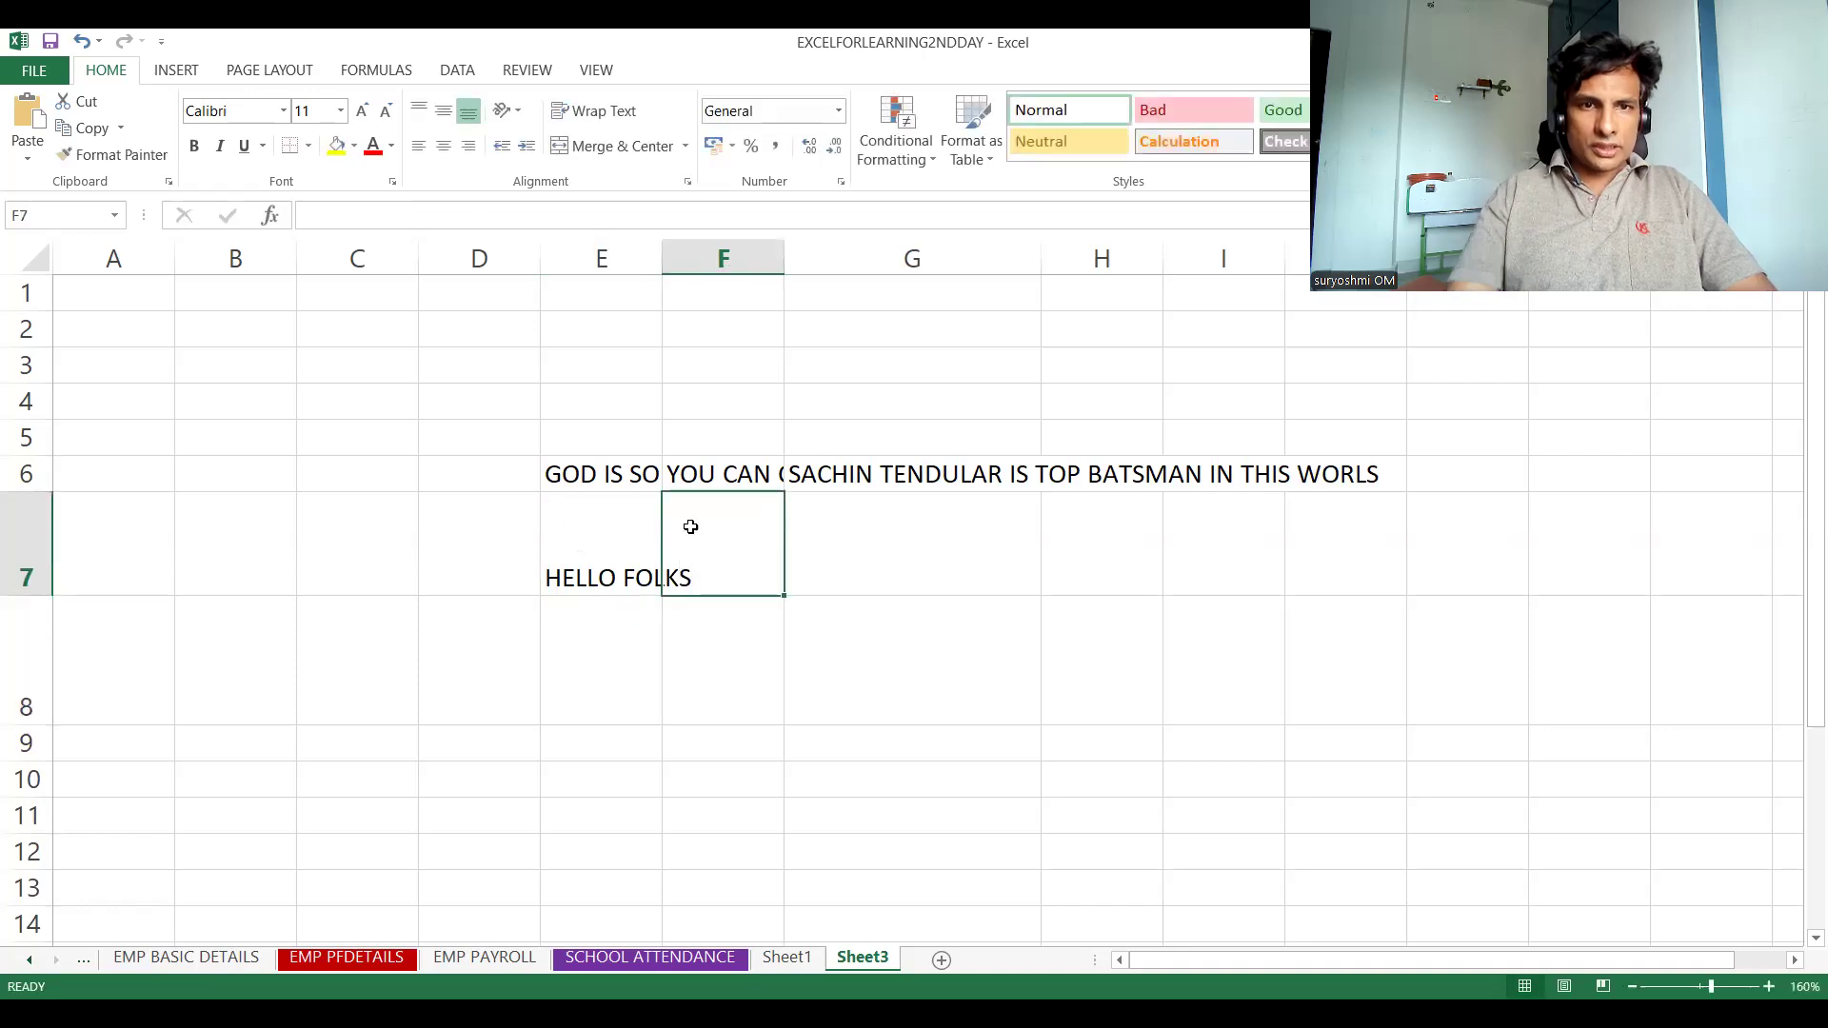
text(THIS)
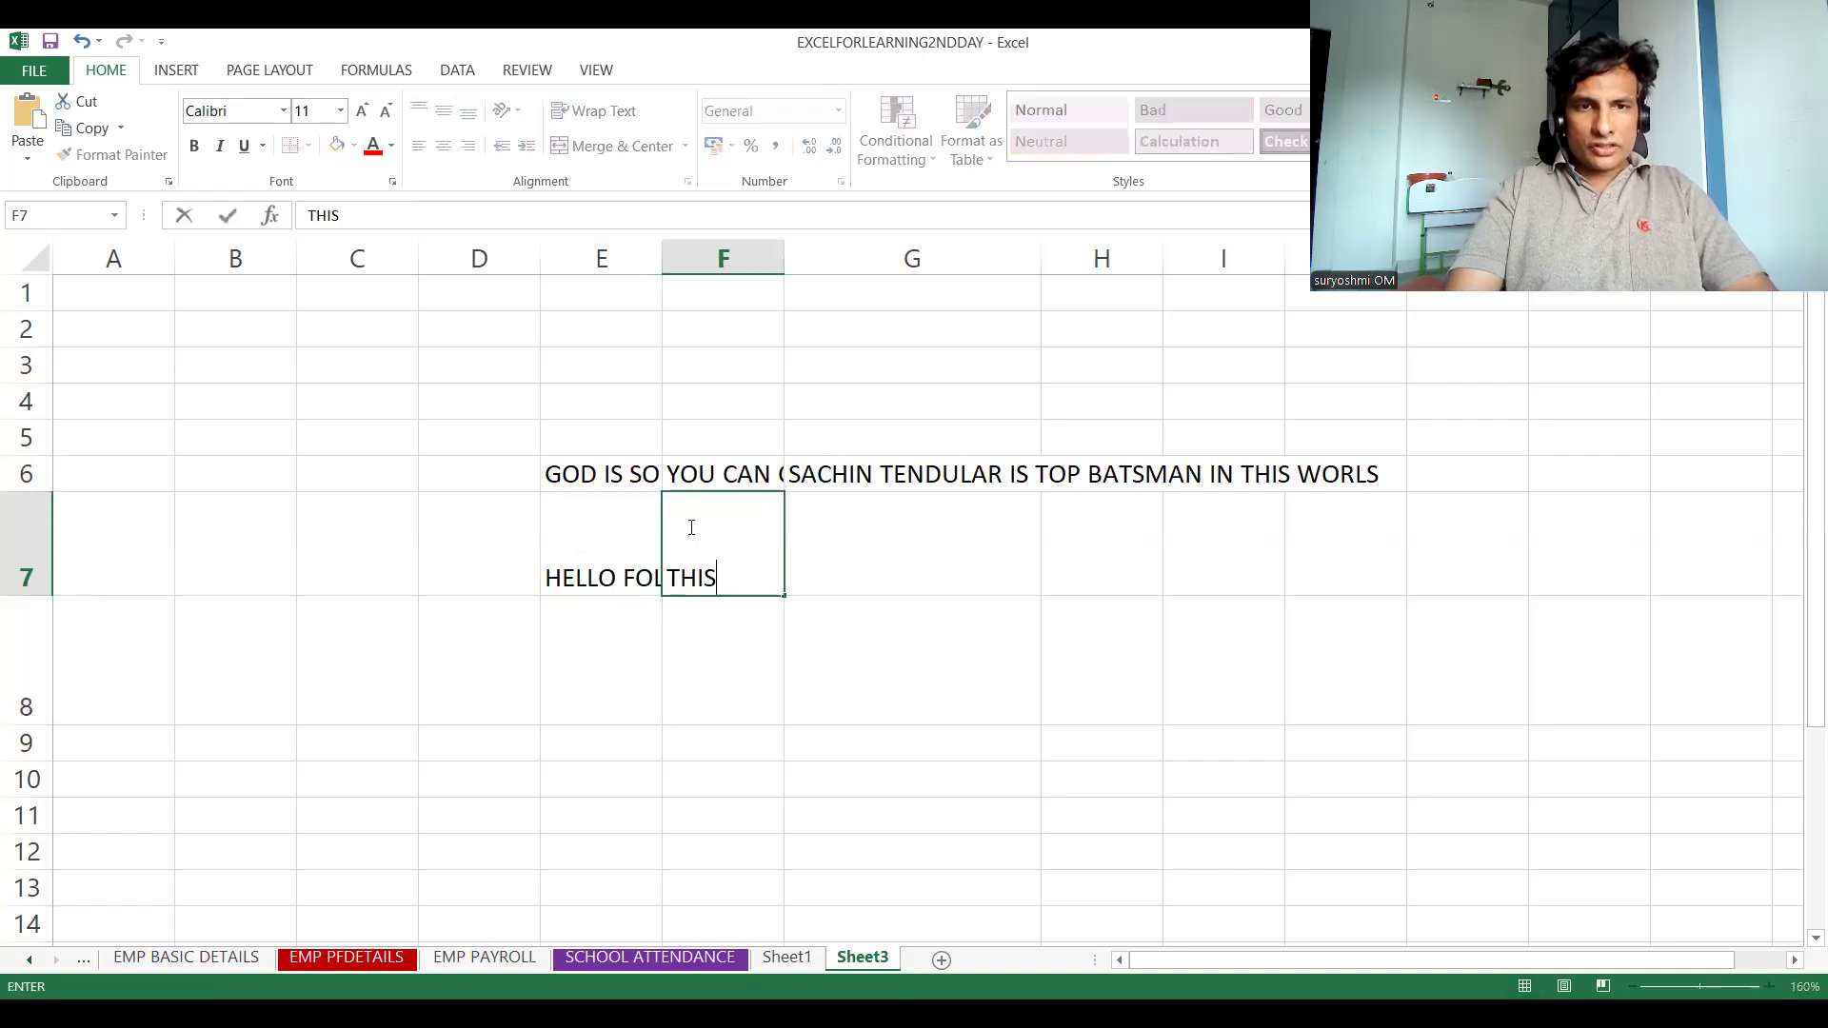
key(BackSpace)
key(BackSpace)
key(BackSpace)
key(BackSpace)
text(LEA)
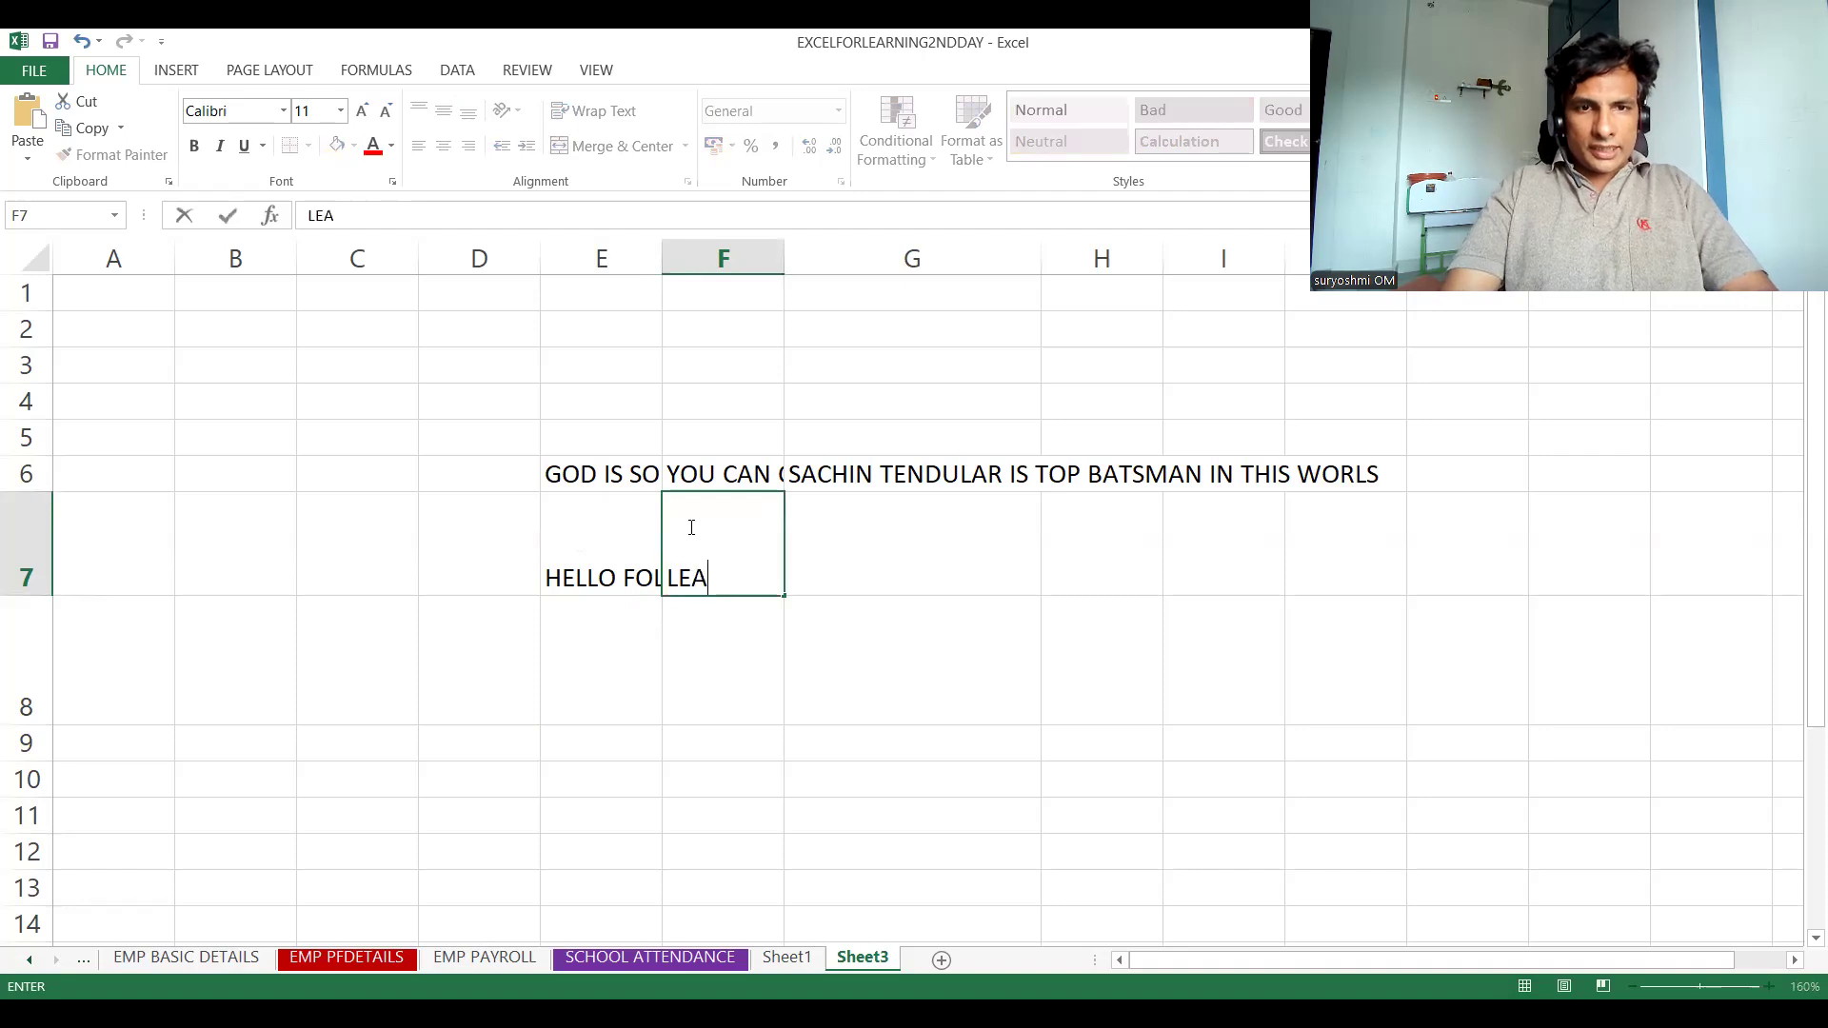
text(RNING ALWY)
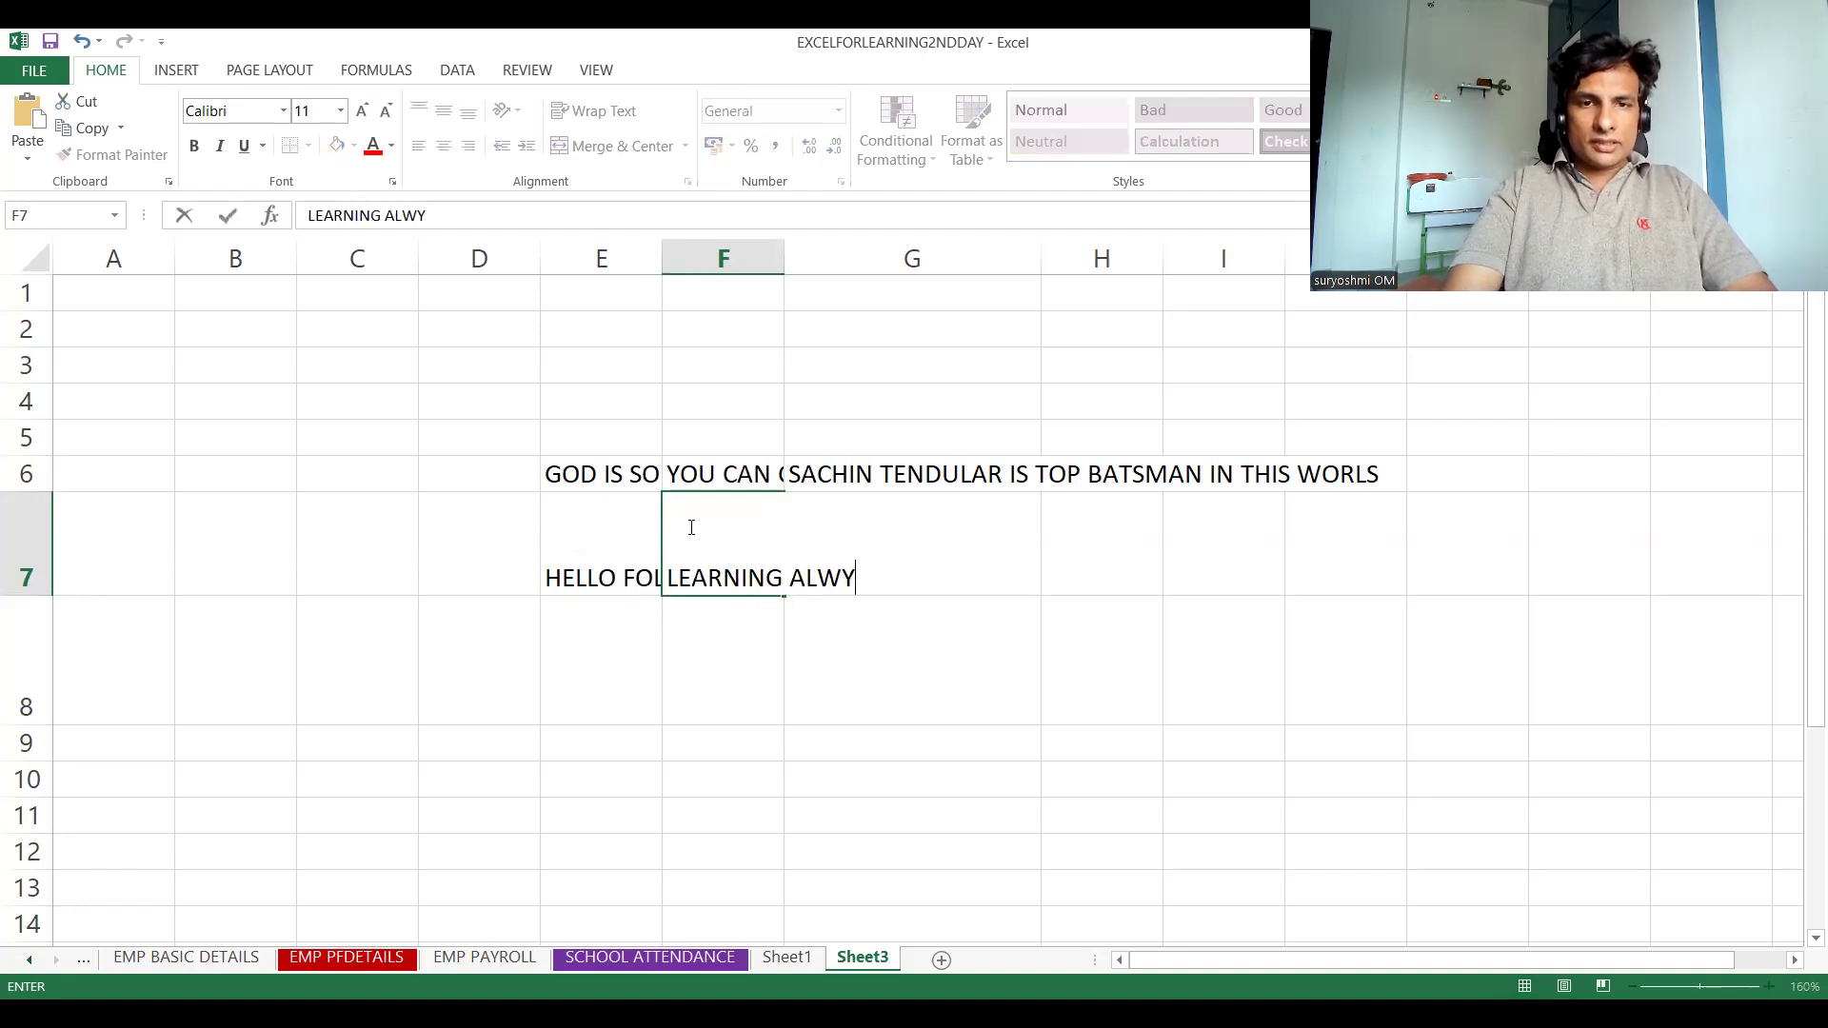
key(BackSpace)
text(AYS)
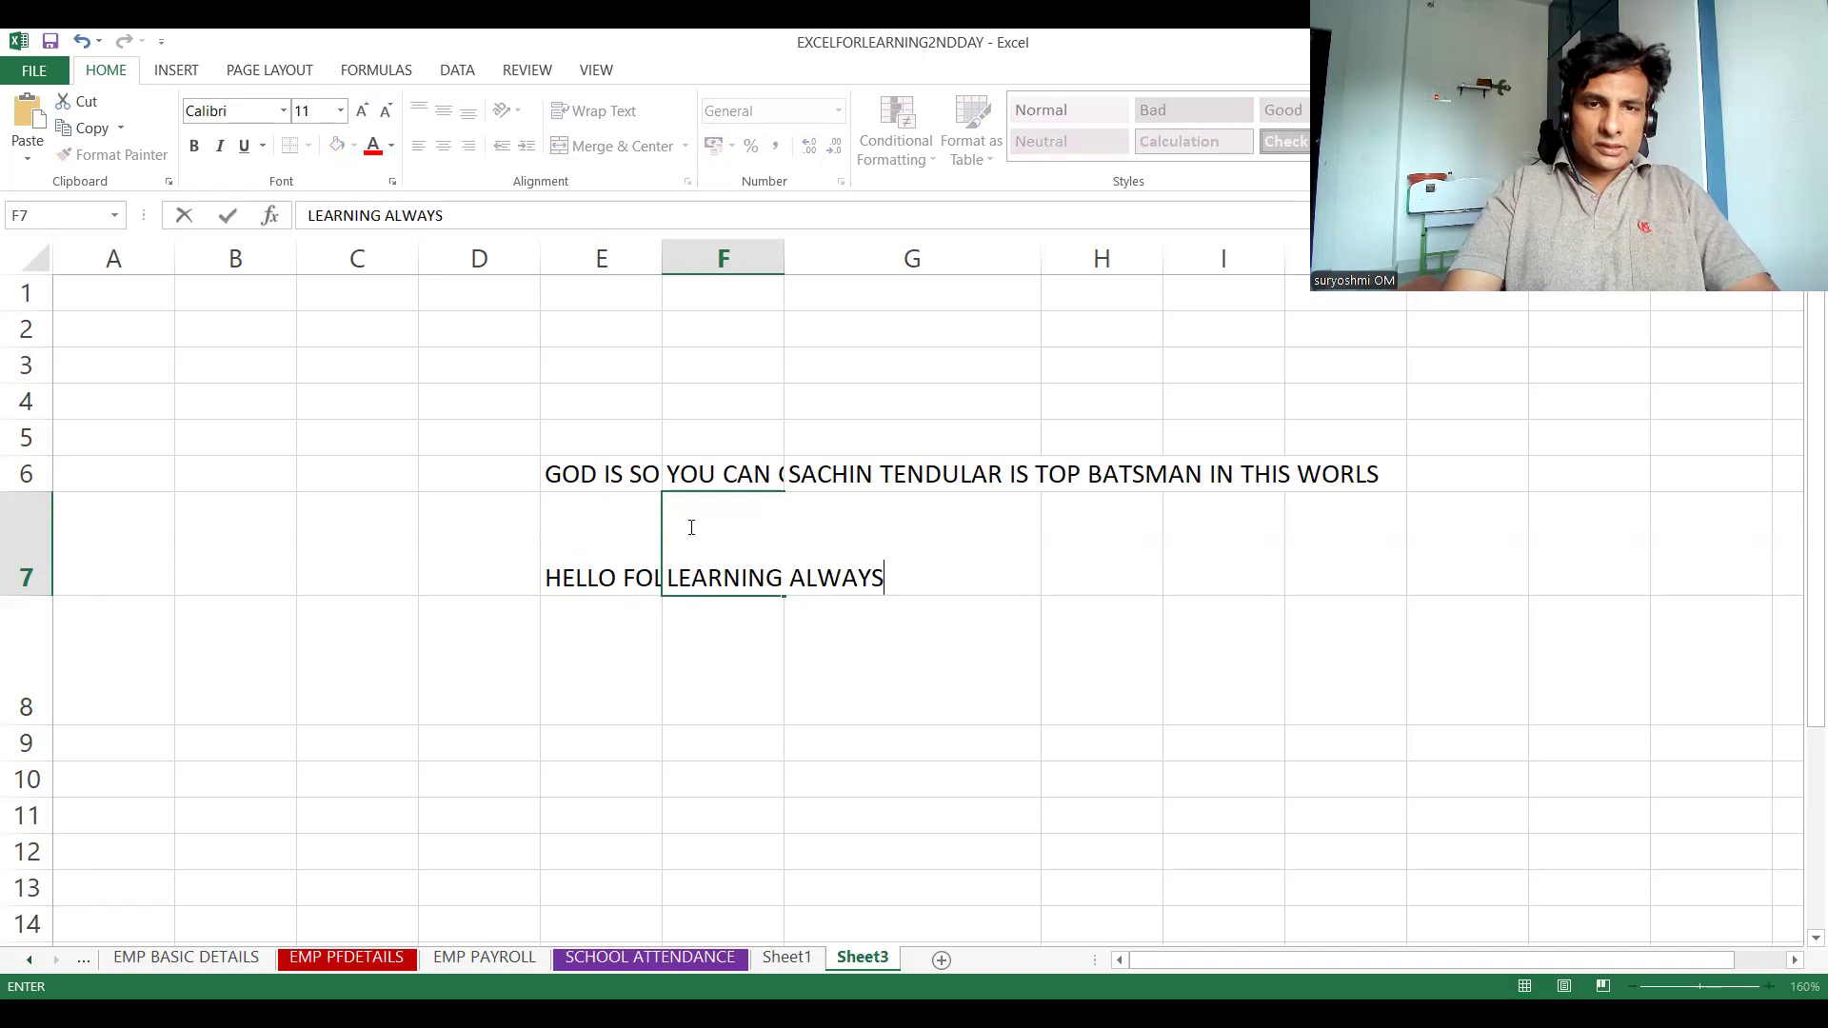
text( YOUR PRIORITY)
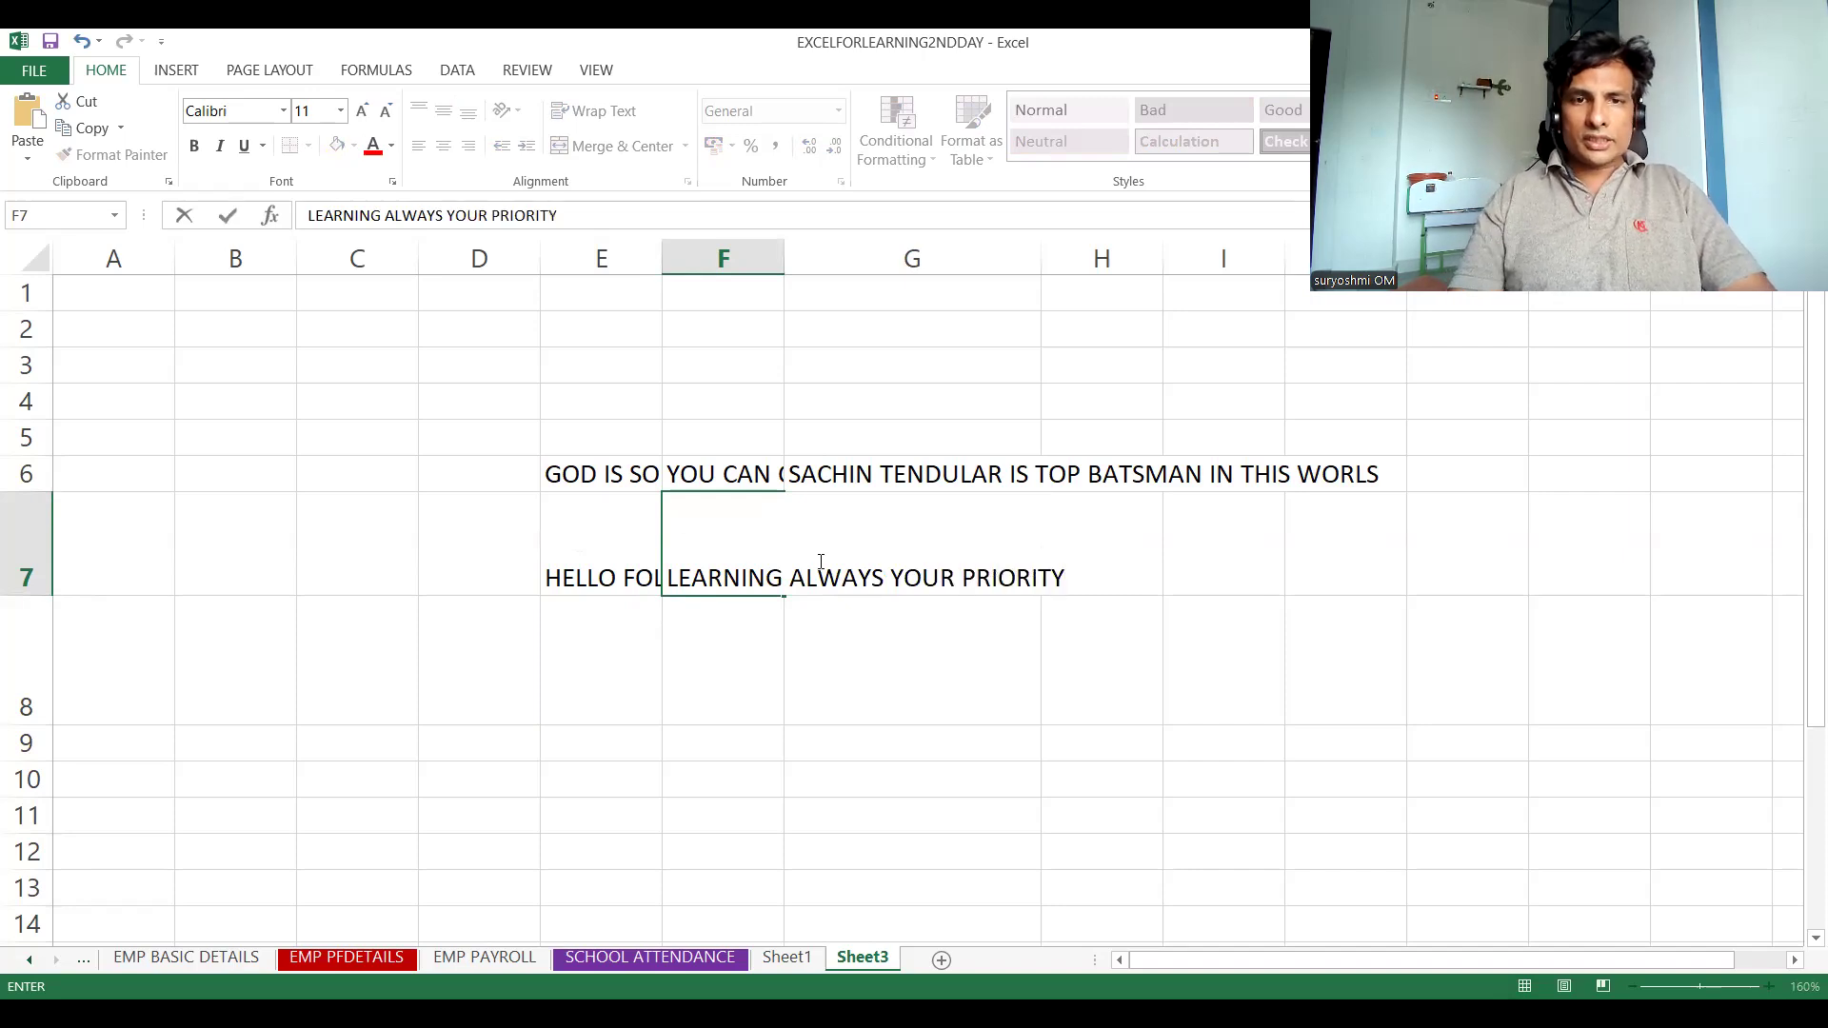
click(939, 637)
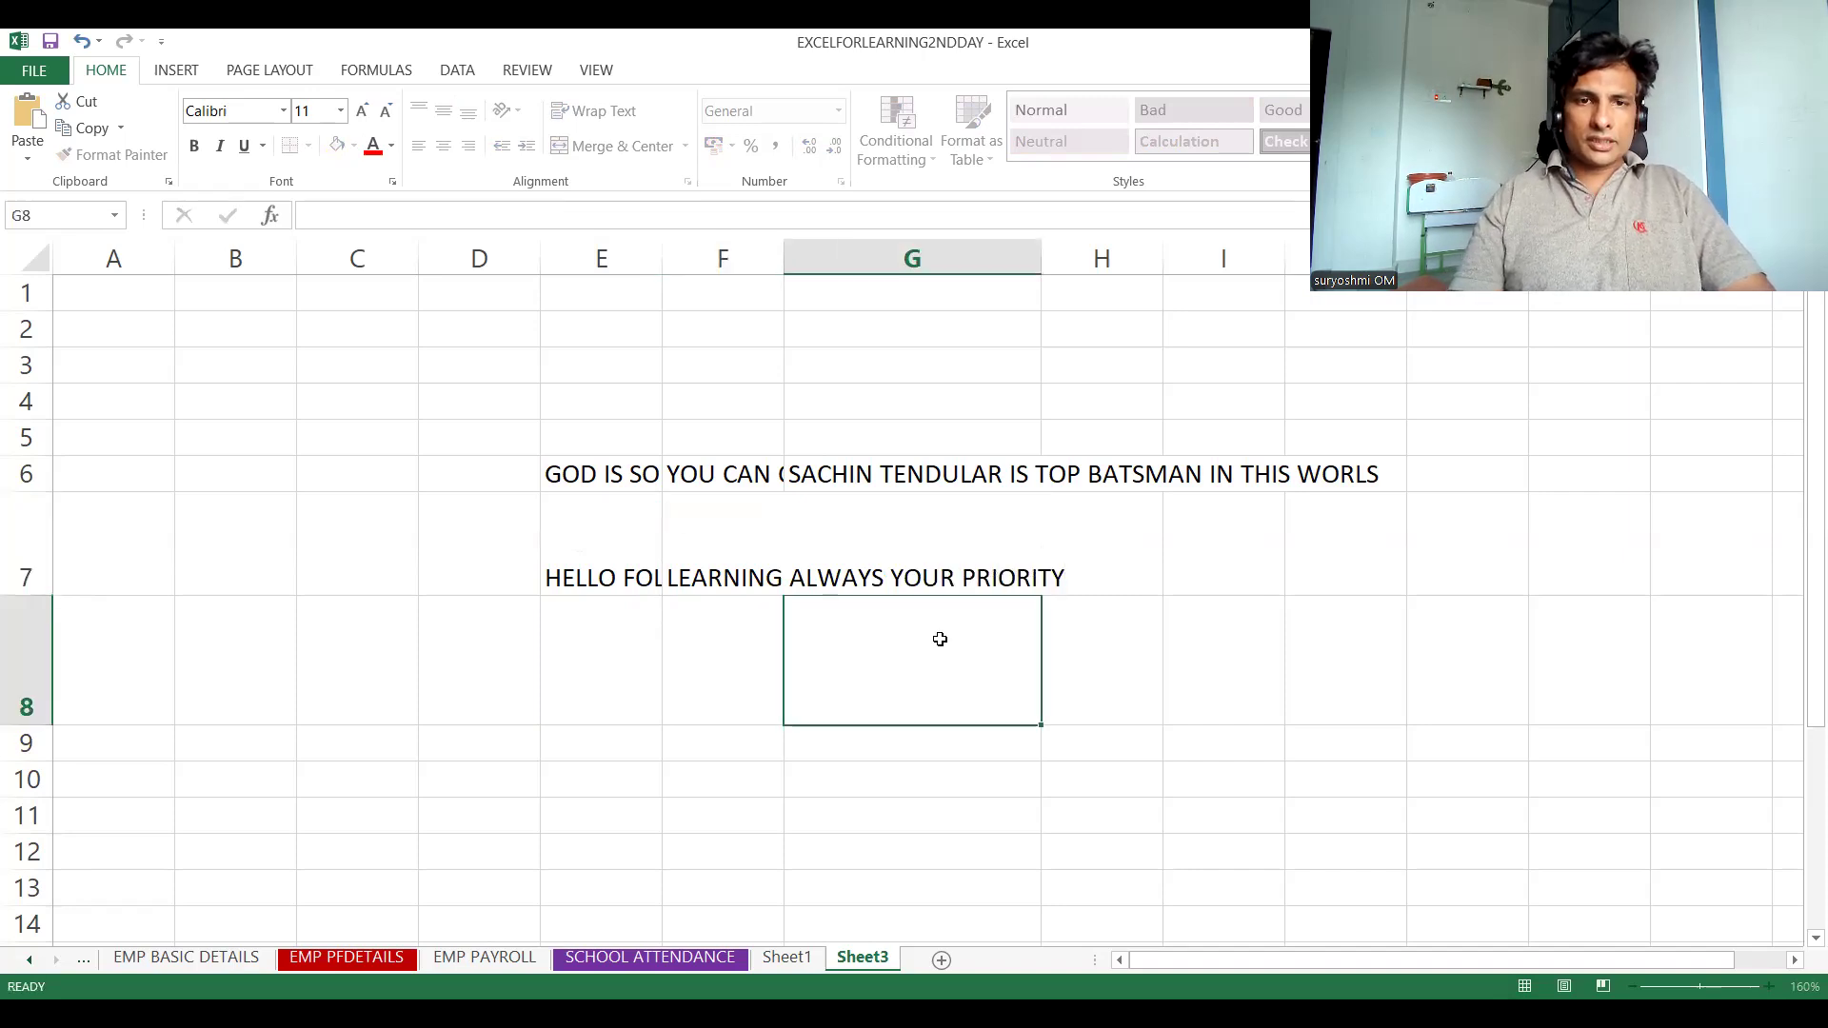
Enter "INDIAN TEAM HAS FULL OF GOOD SPINNERS" in cell G7
click(844, 549)
text(WE)
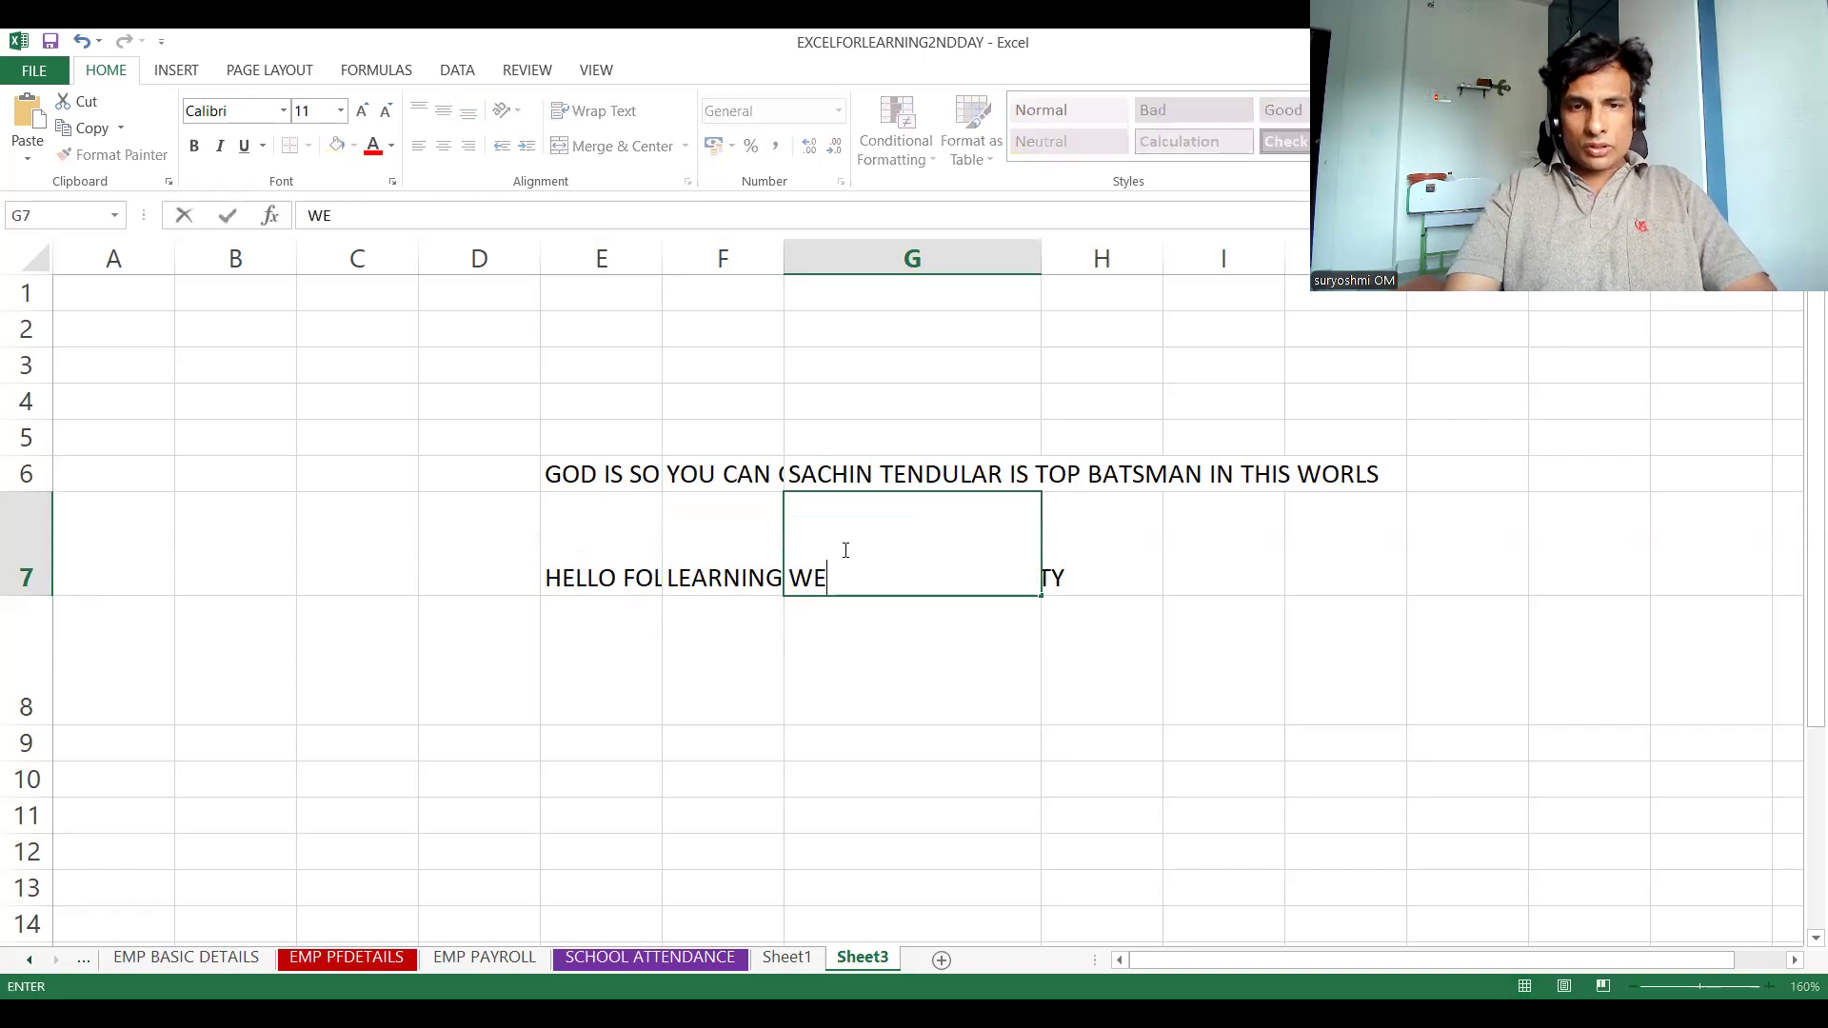
key(BackSpace)
key(BackSpace)
text(IN)
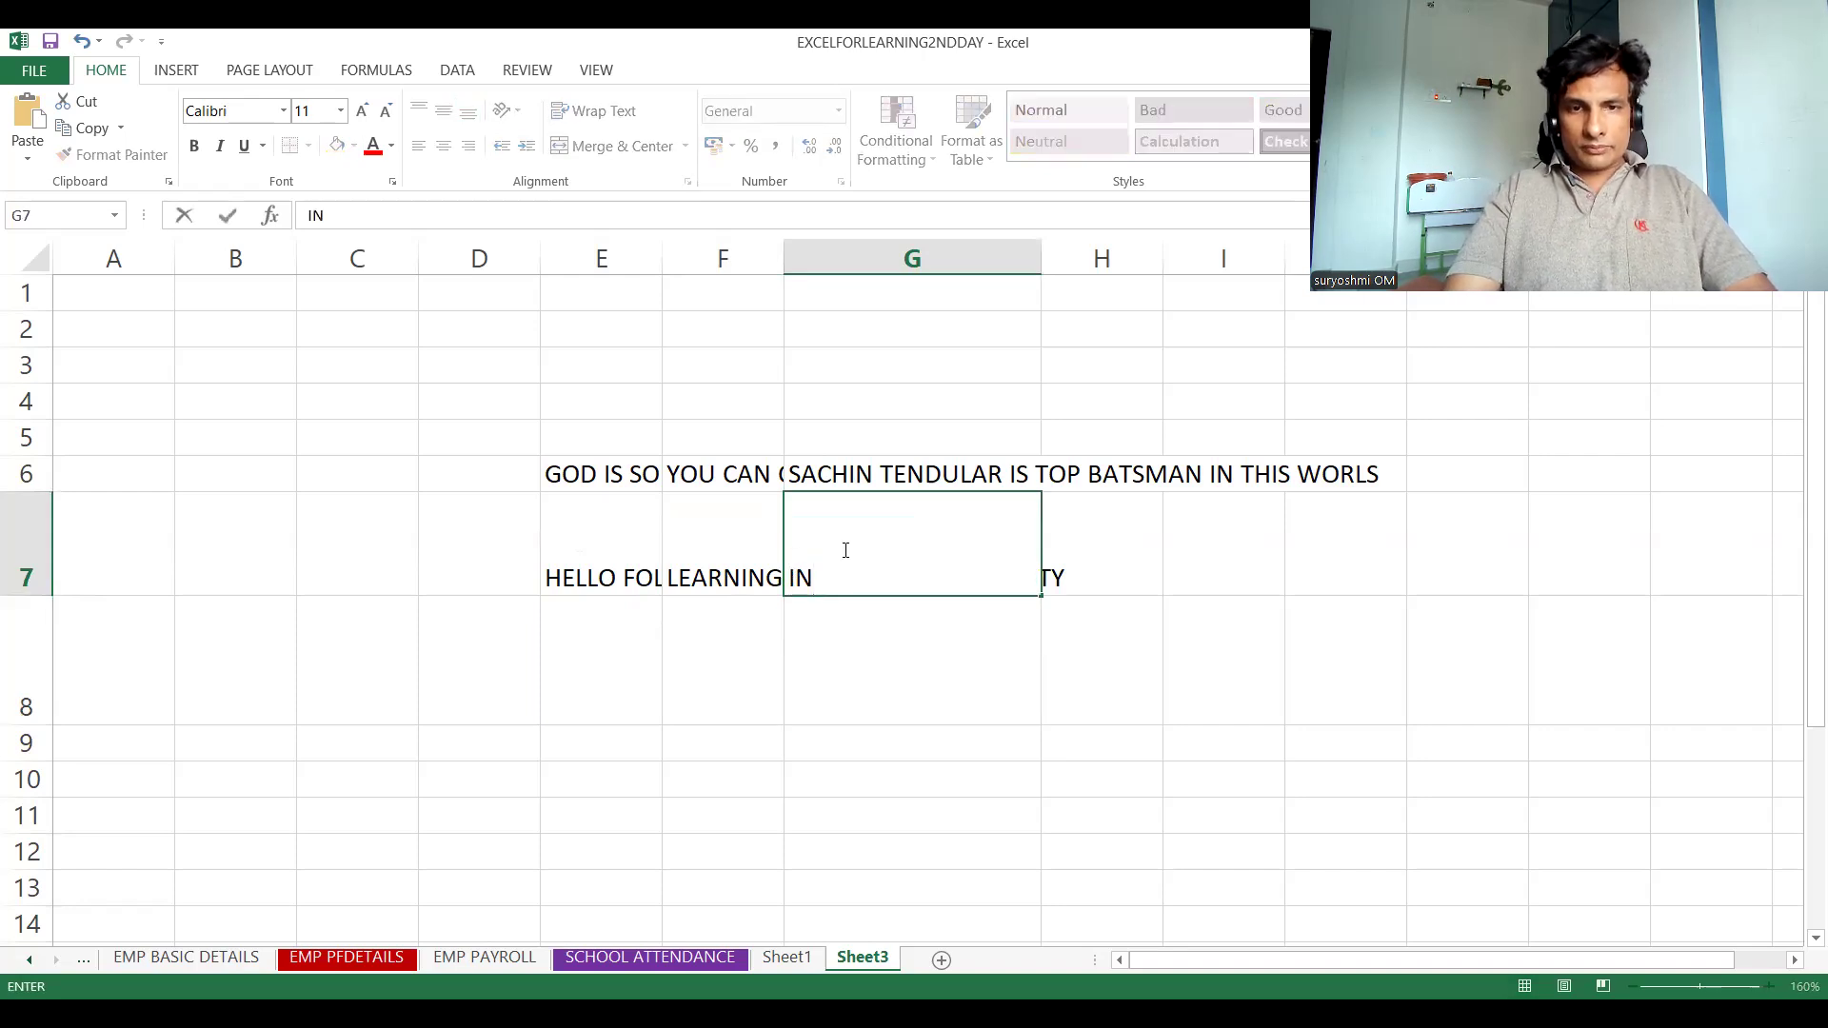
text(DIA)
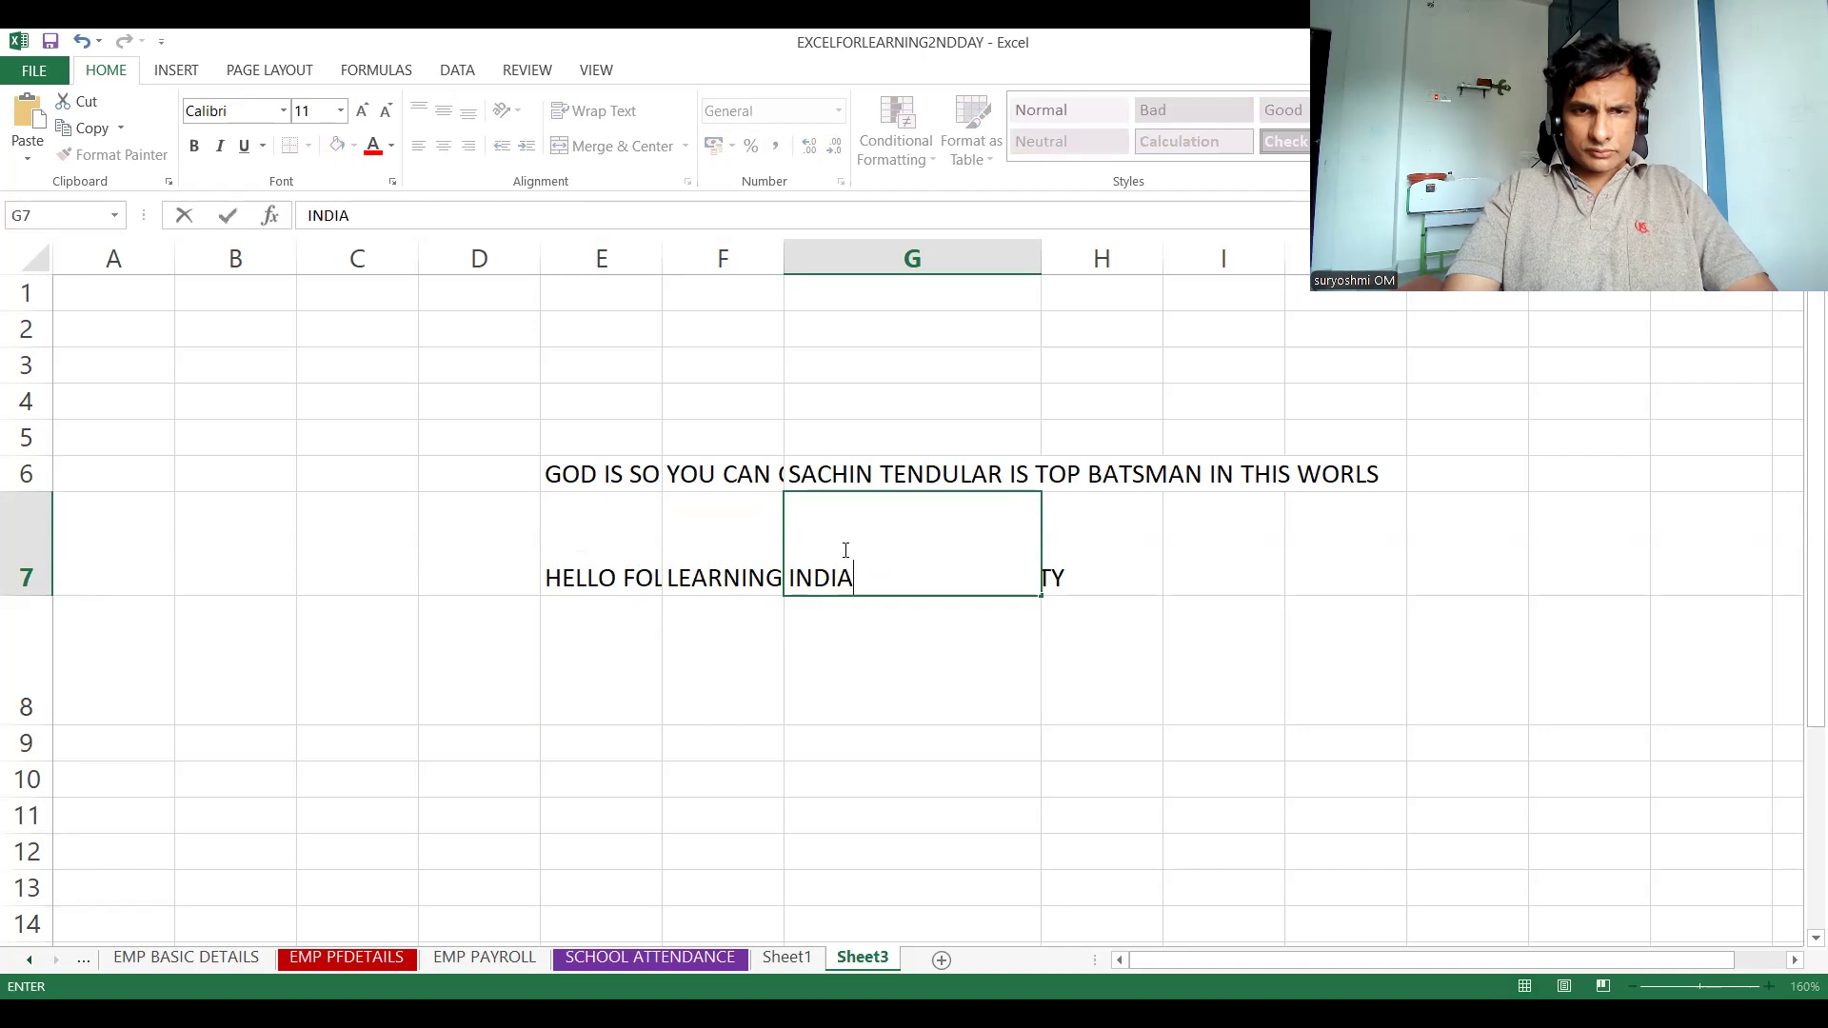
text(N TEAM HAS)
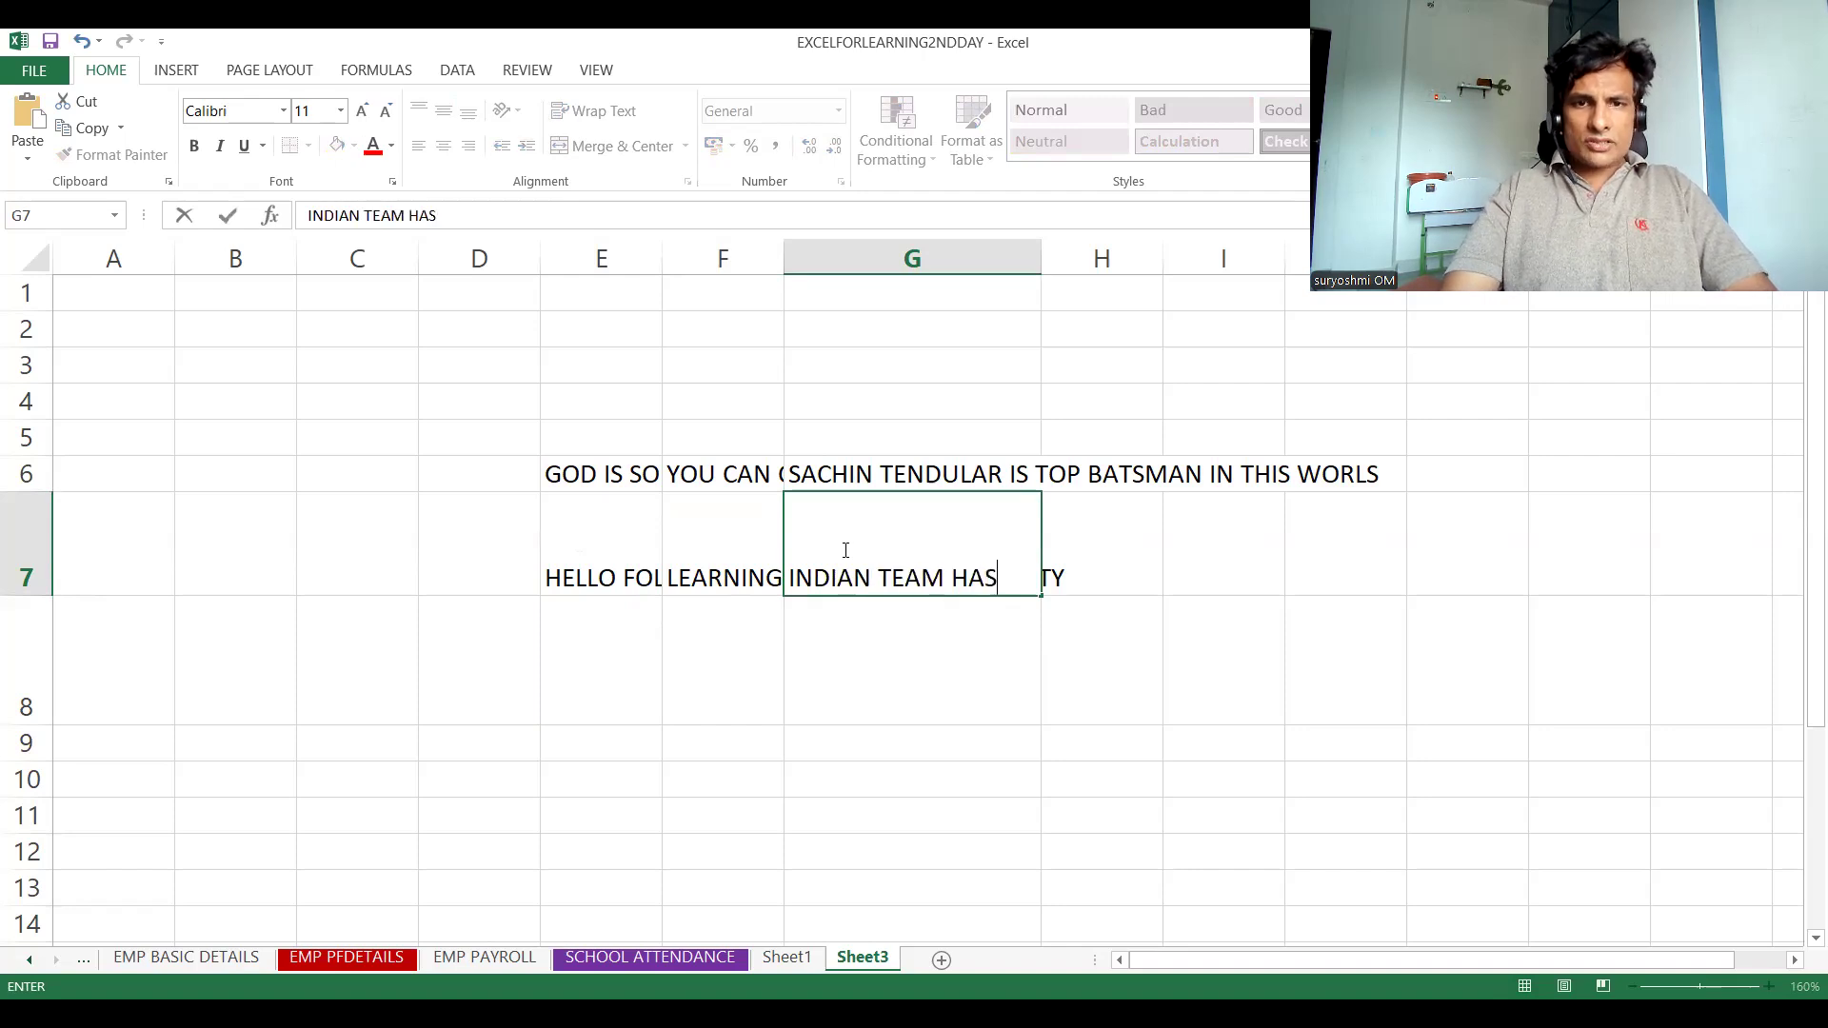
text( FULL OF )
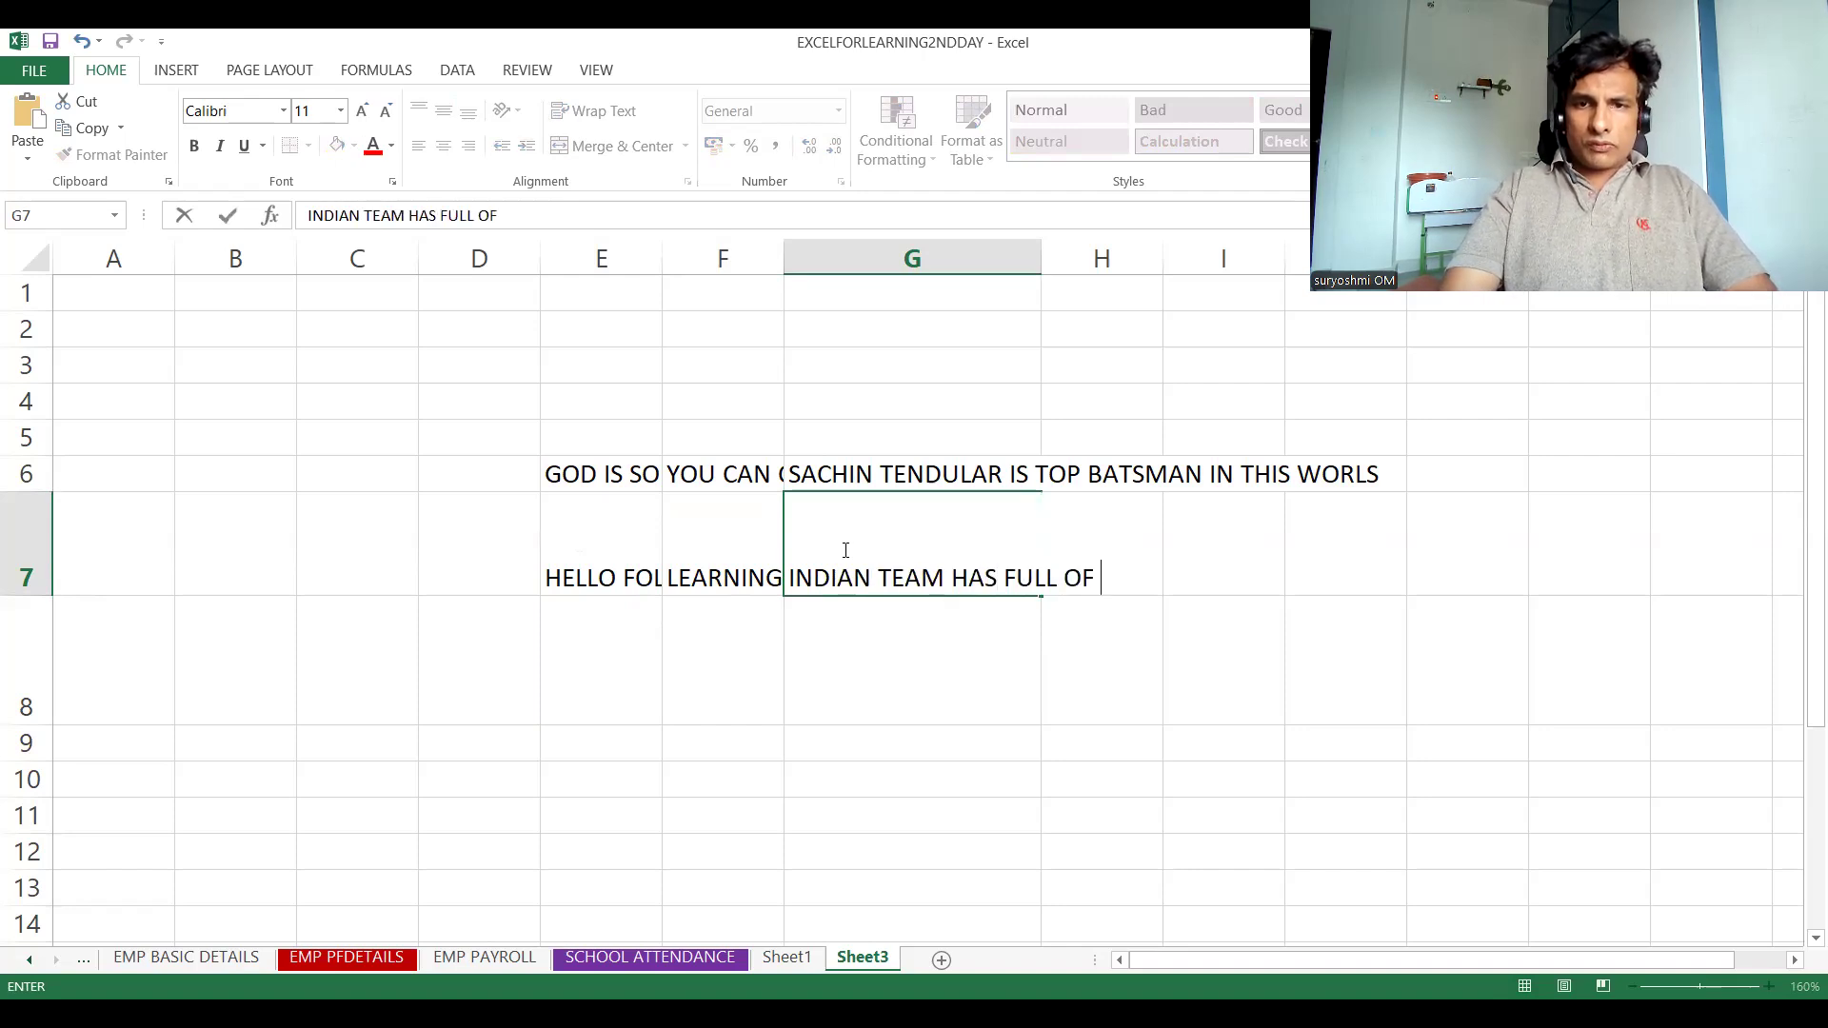
text(GOOD SPINNERS)
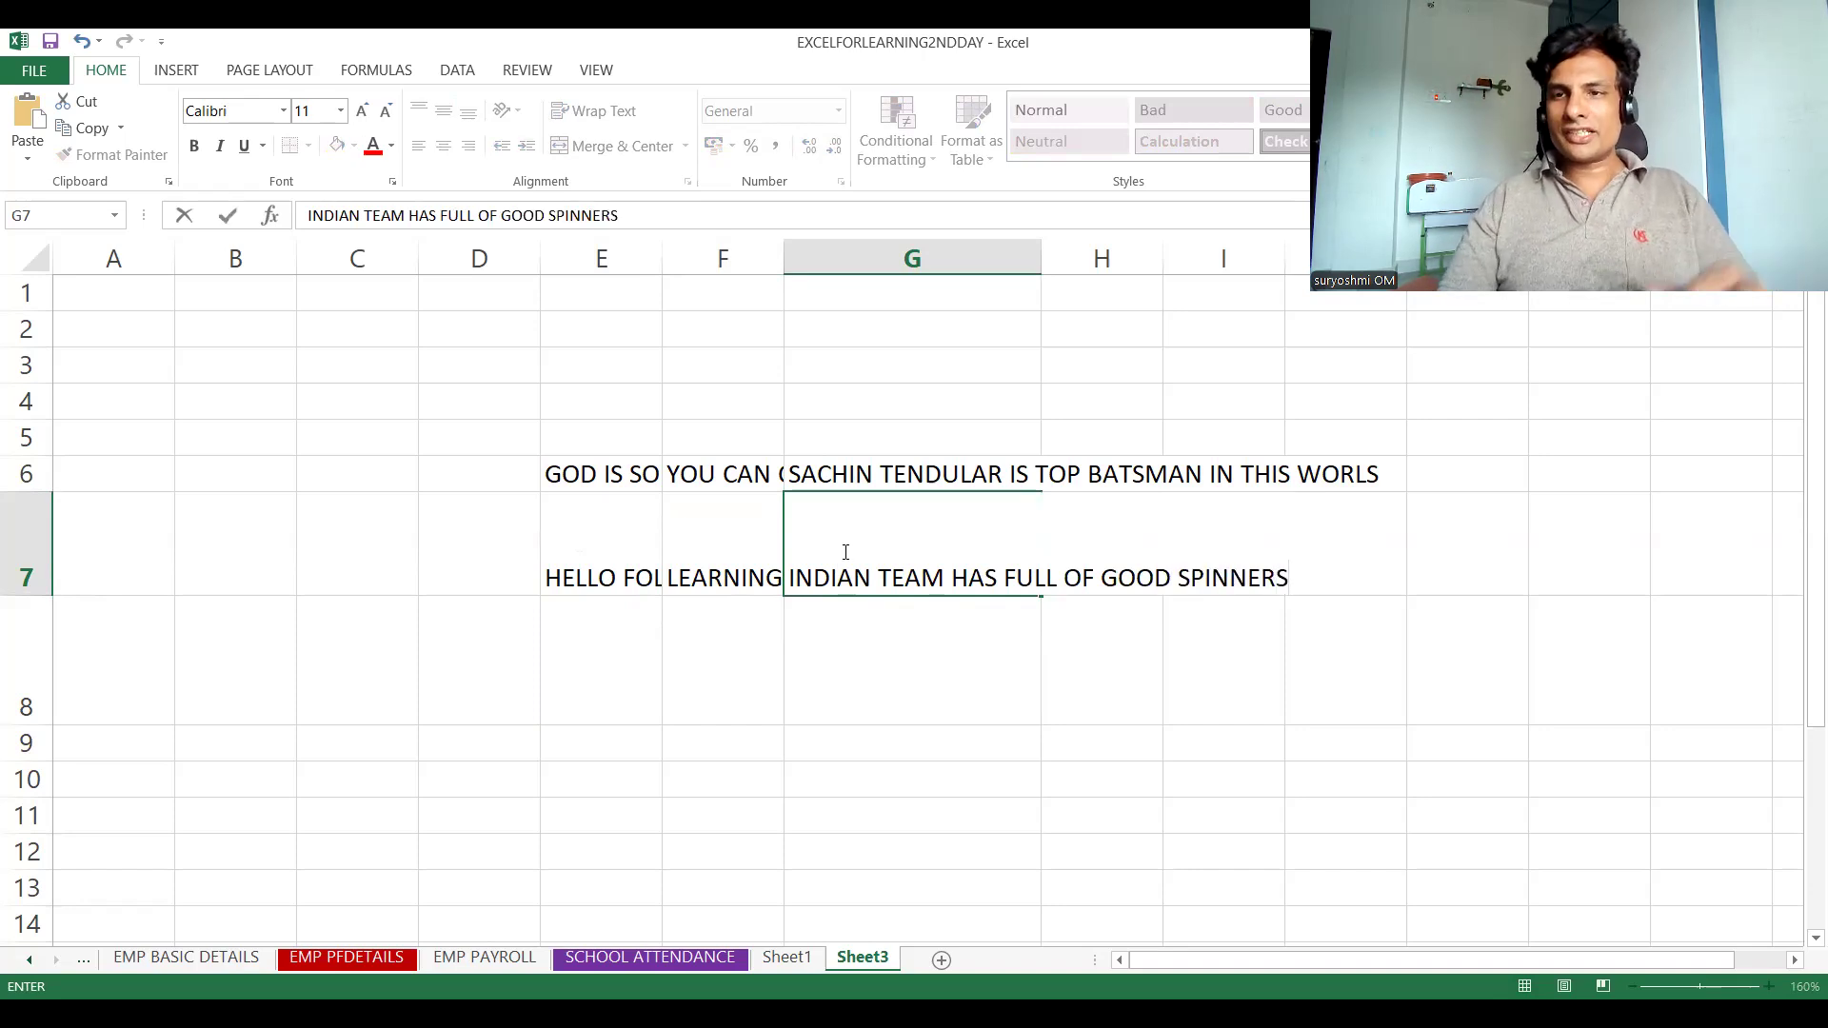
click(714, 664)
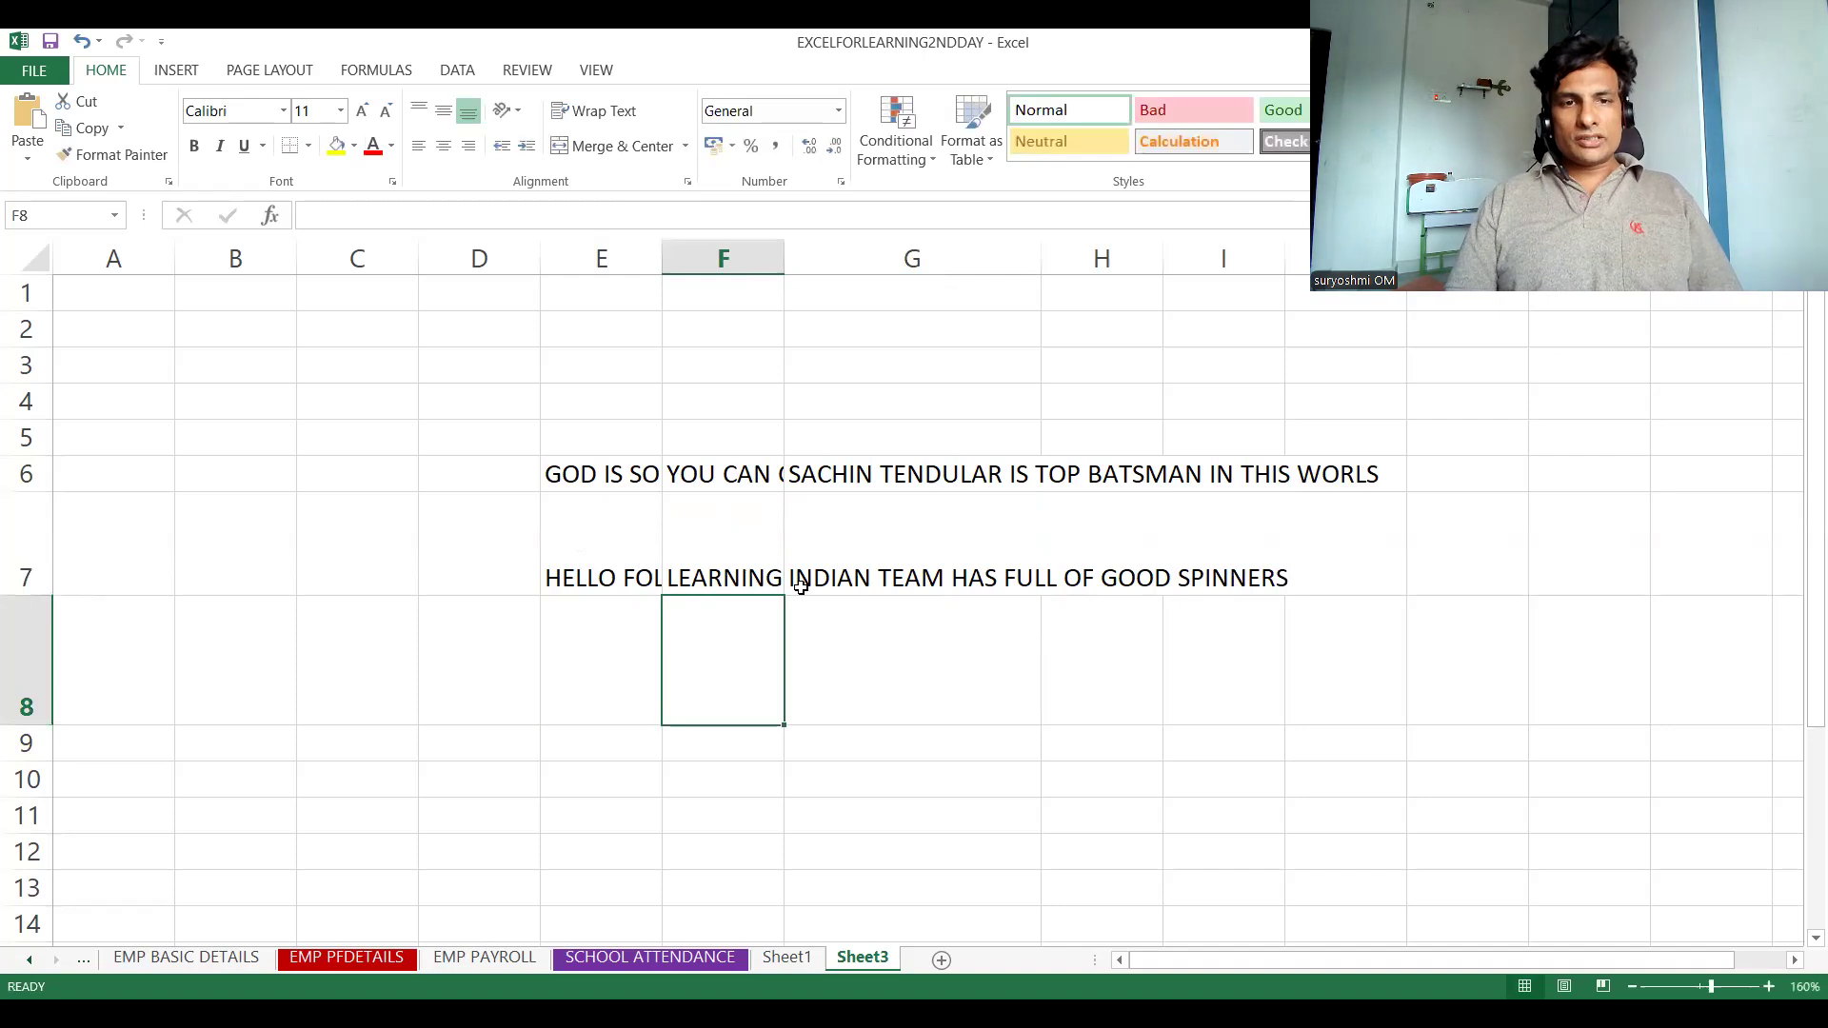
Enter "KING OF ANDHARA" in cell E8
click(570, 658)
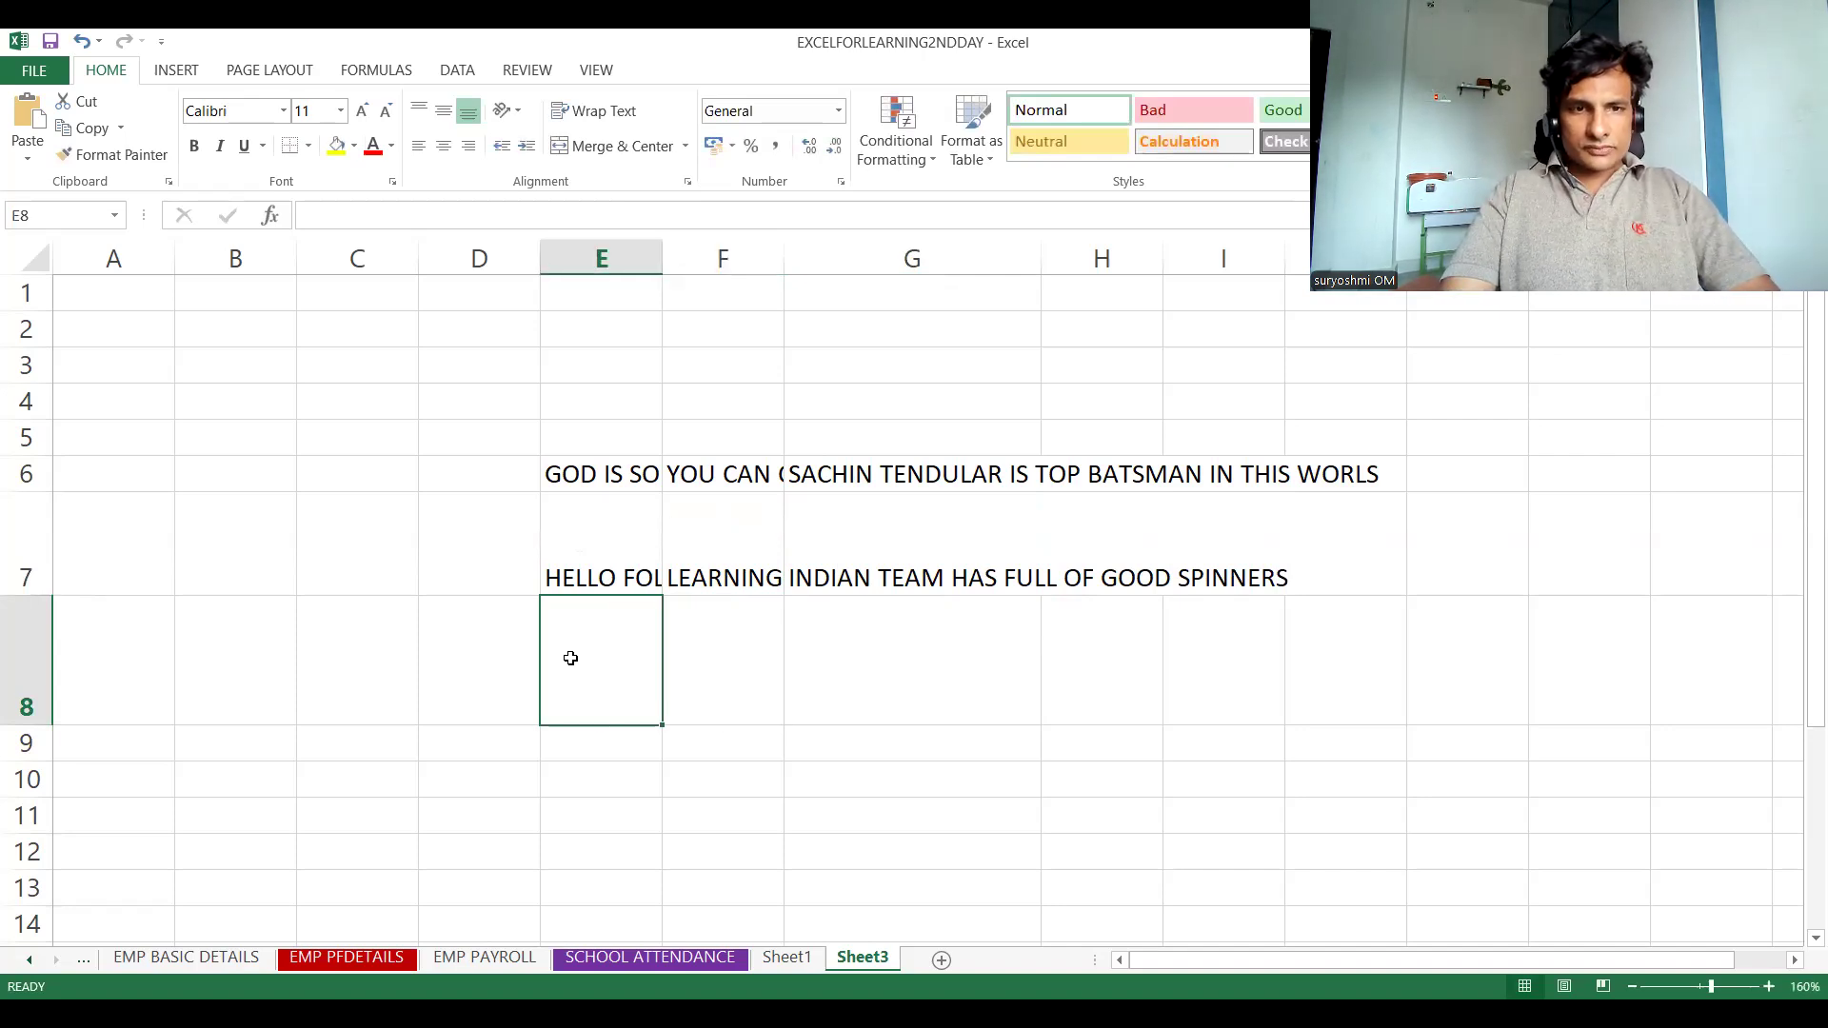
text(KING OF ANDR)
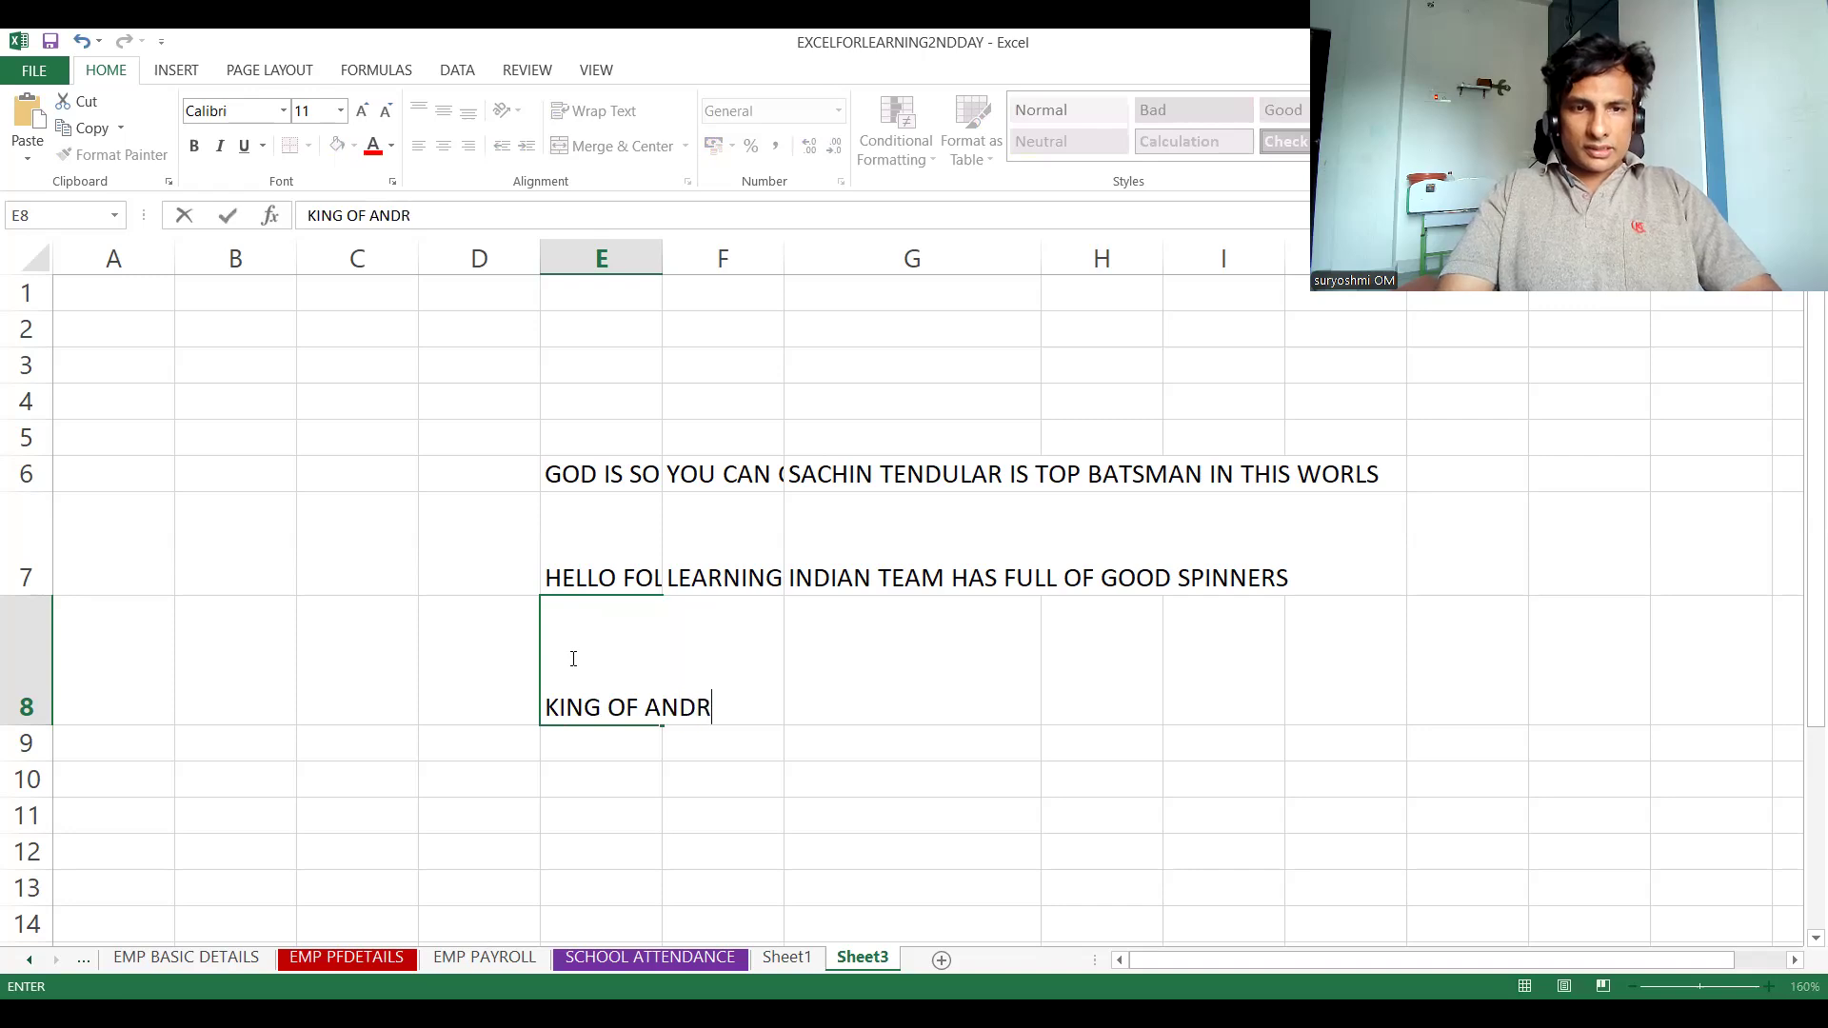
key(BackSpace)
text(HAR)
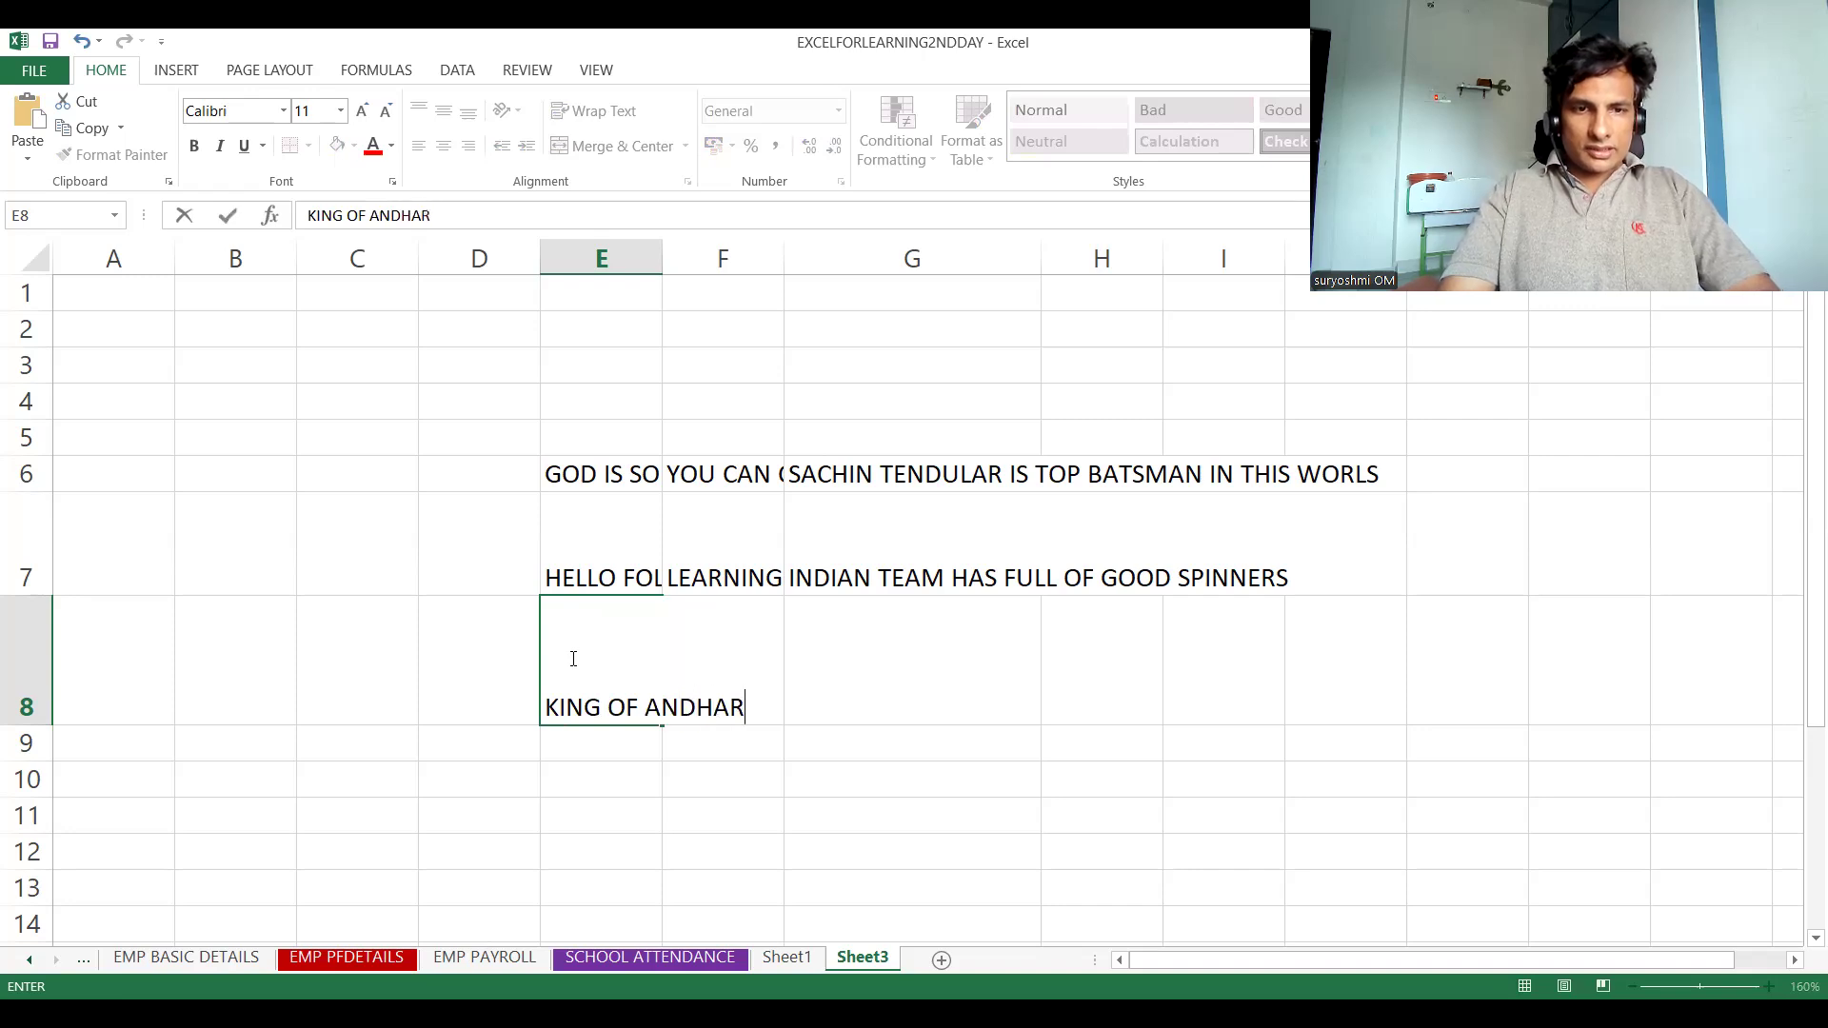
text(A)
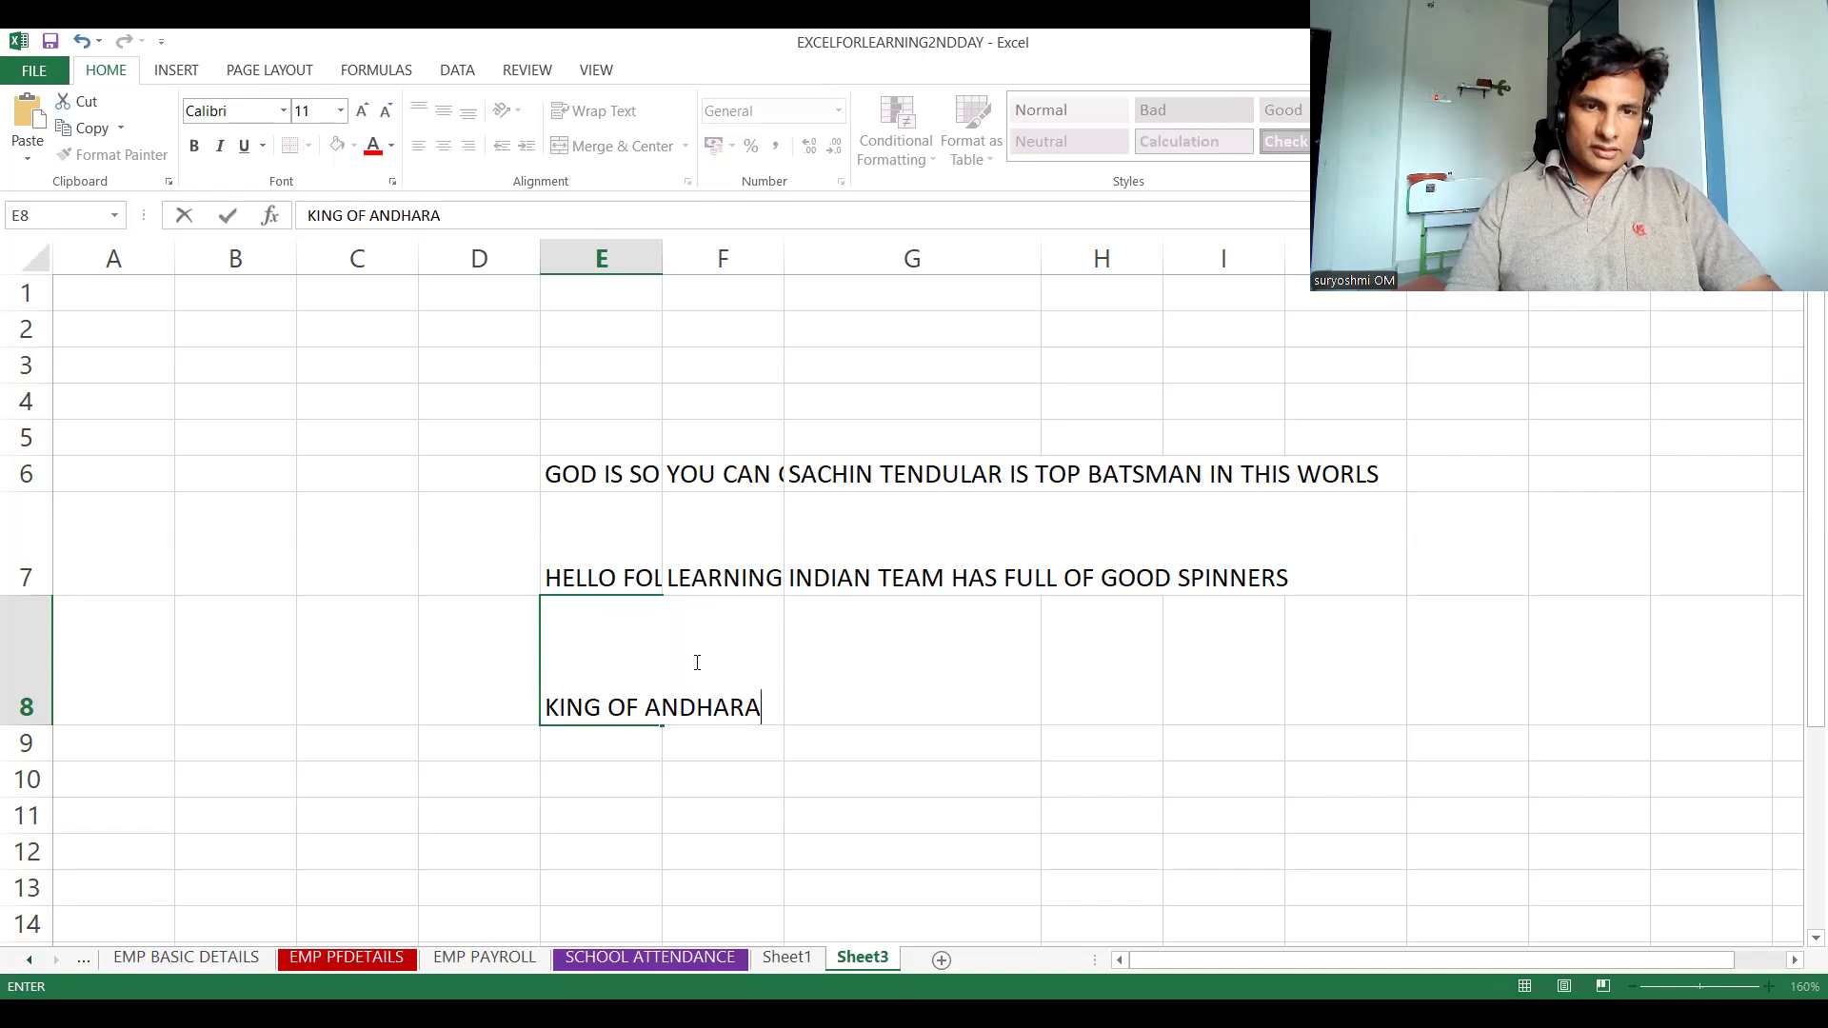
click(898, 686)
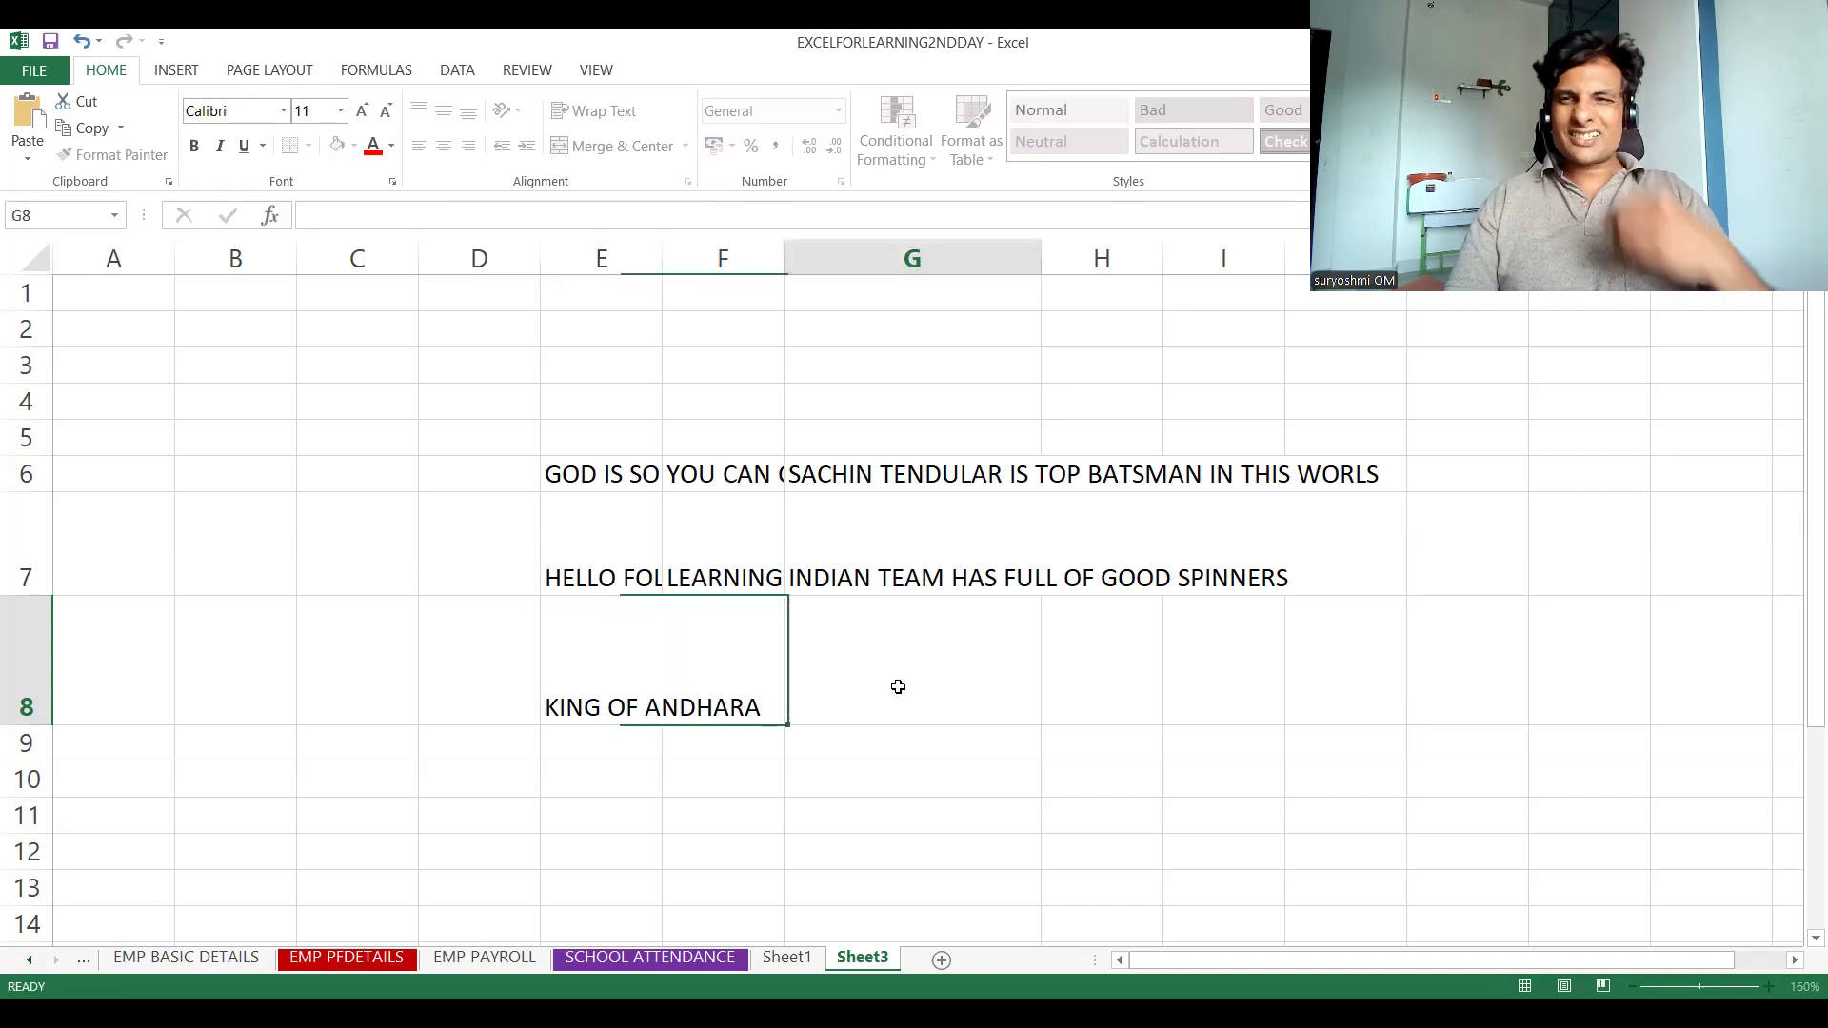
Enter "FEEL YOUR THOUGHT WITH GOOD FEELINGS" in cell F8
click(648, 646)
click(752, 647)
text(F)
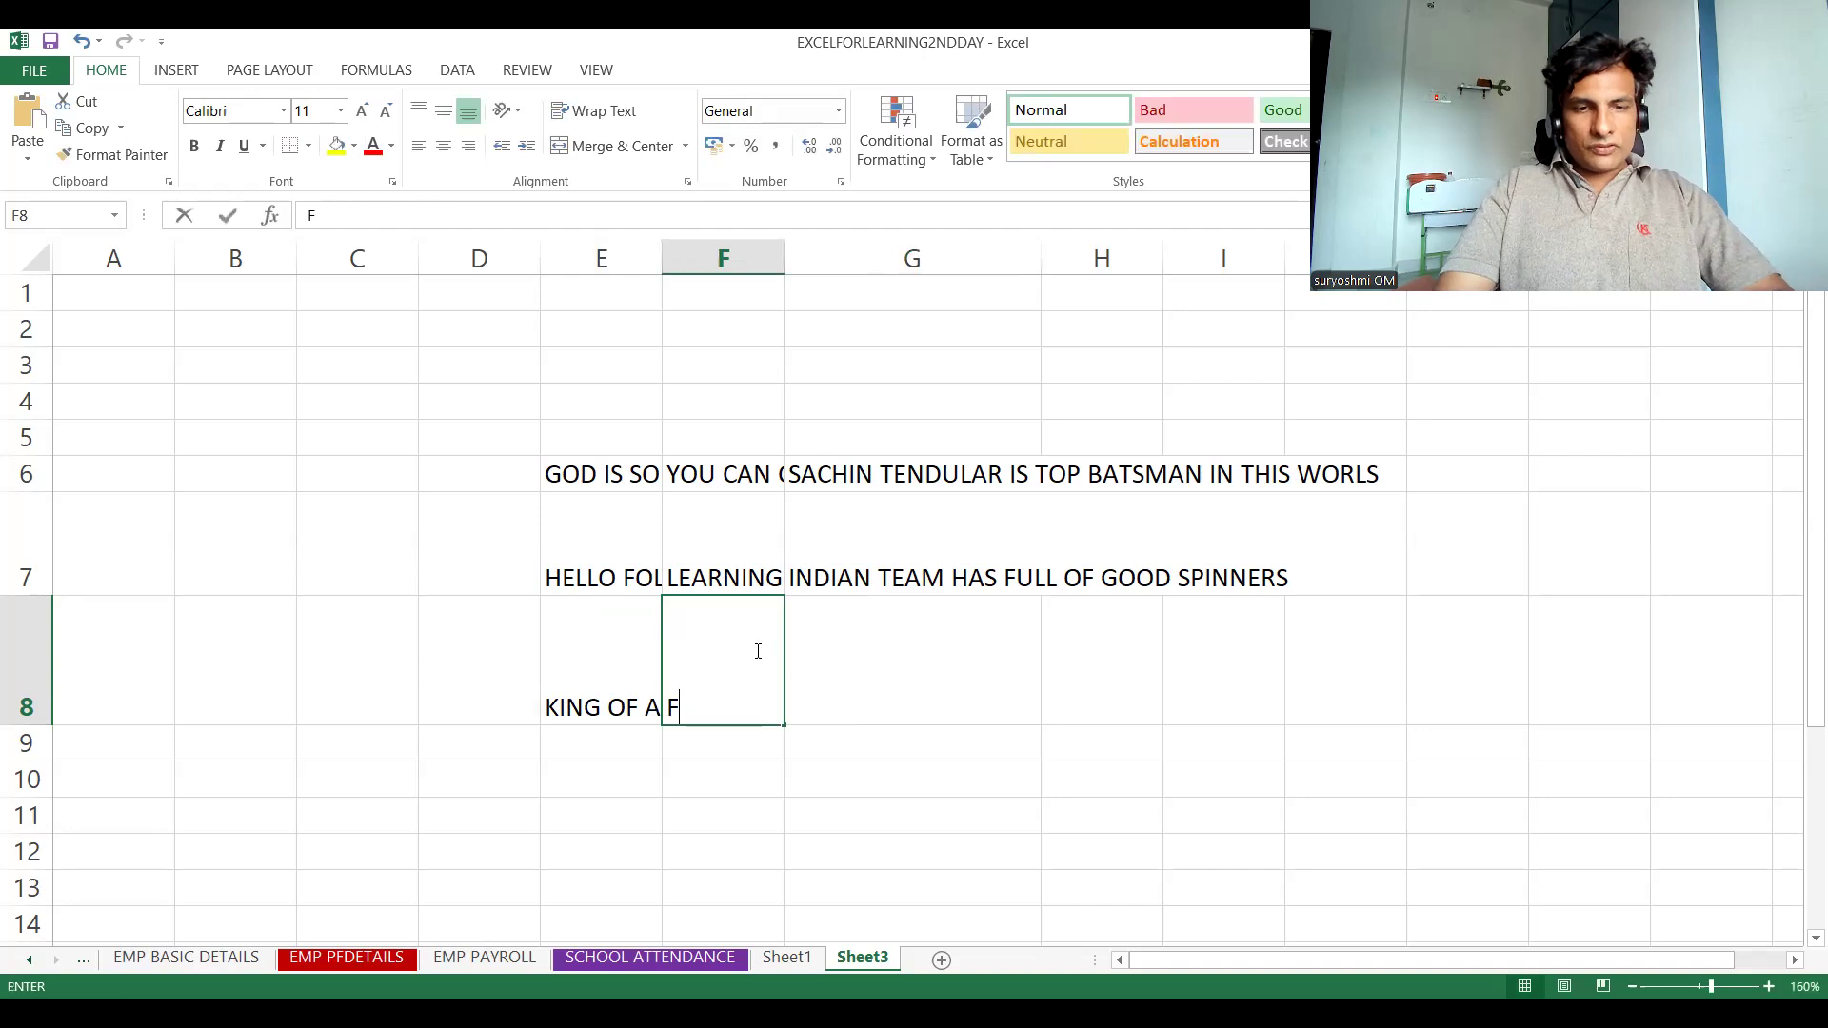
text(EEL YOUR THOUG)
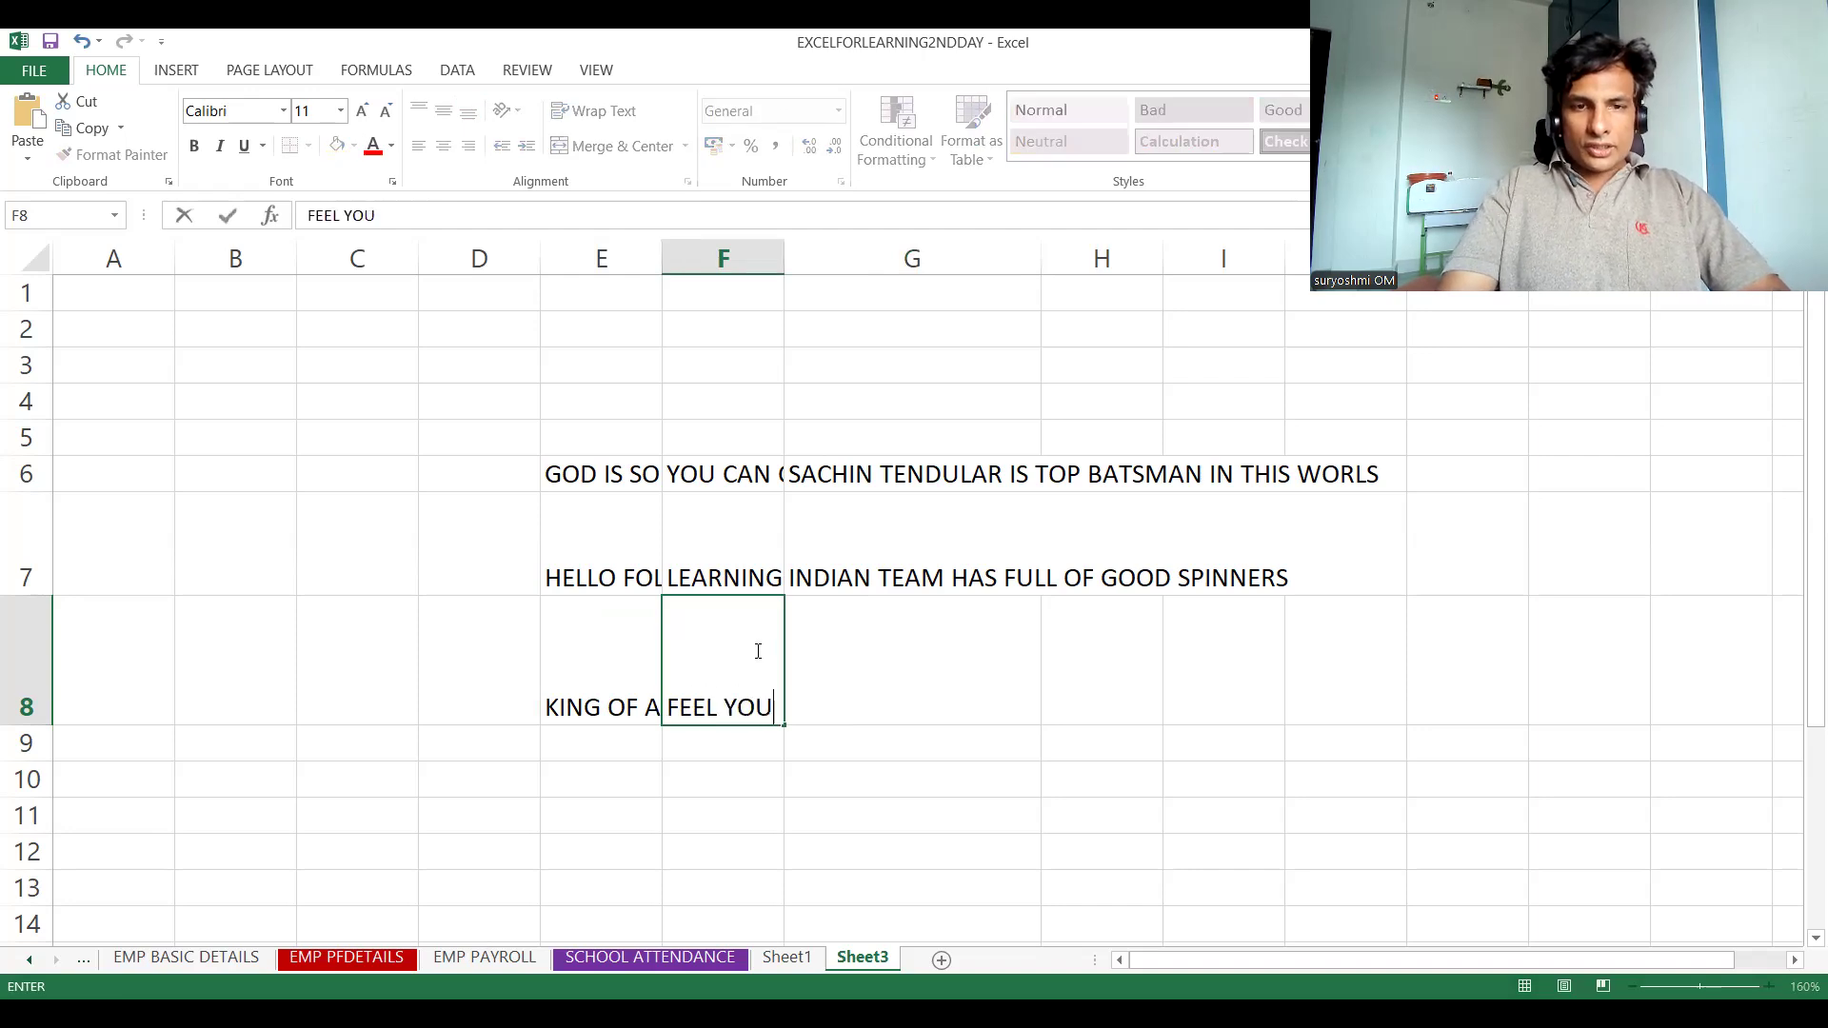
key(BackSpace)
key(BackSpace)
text(UGHT WI)
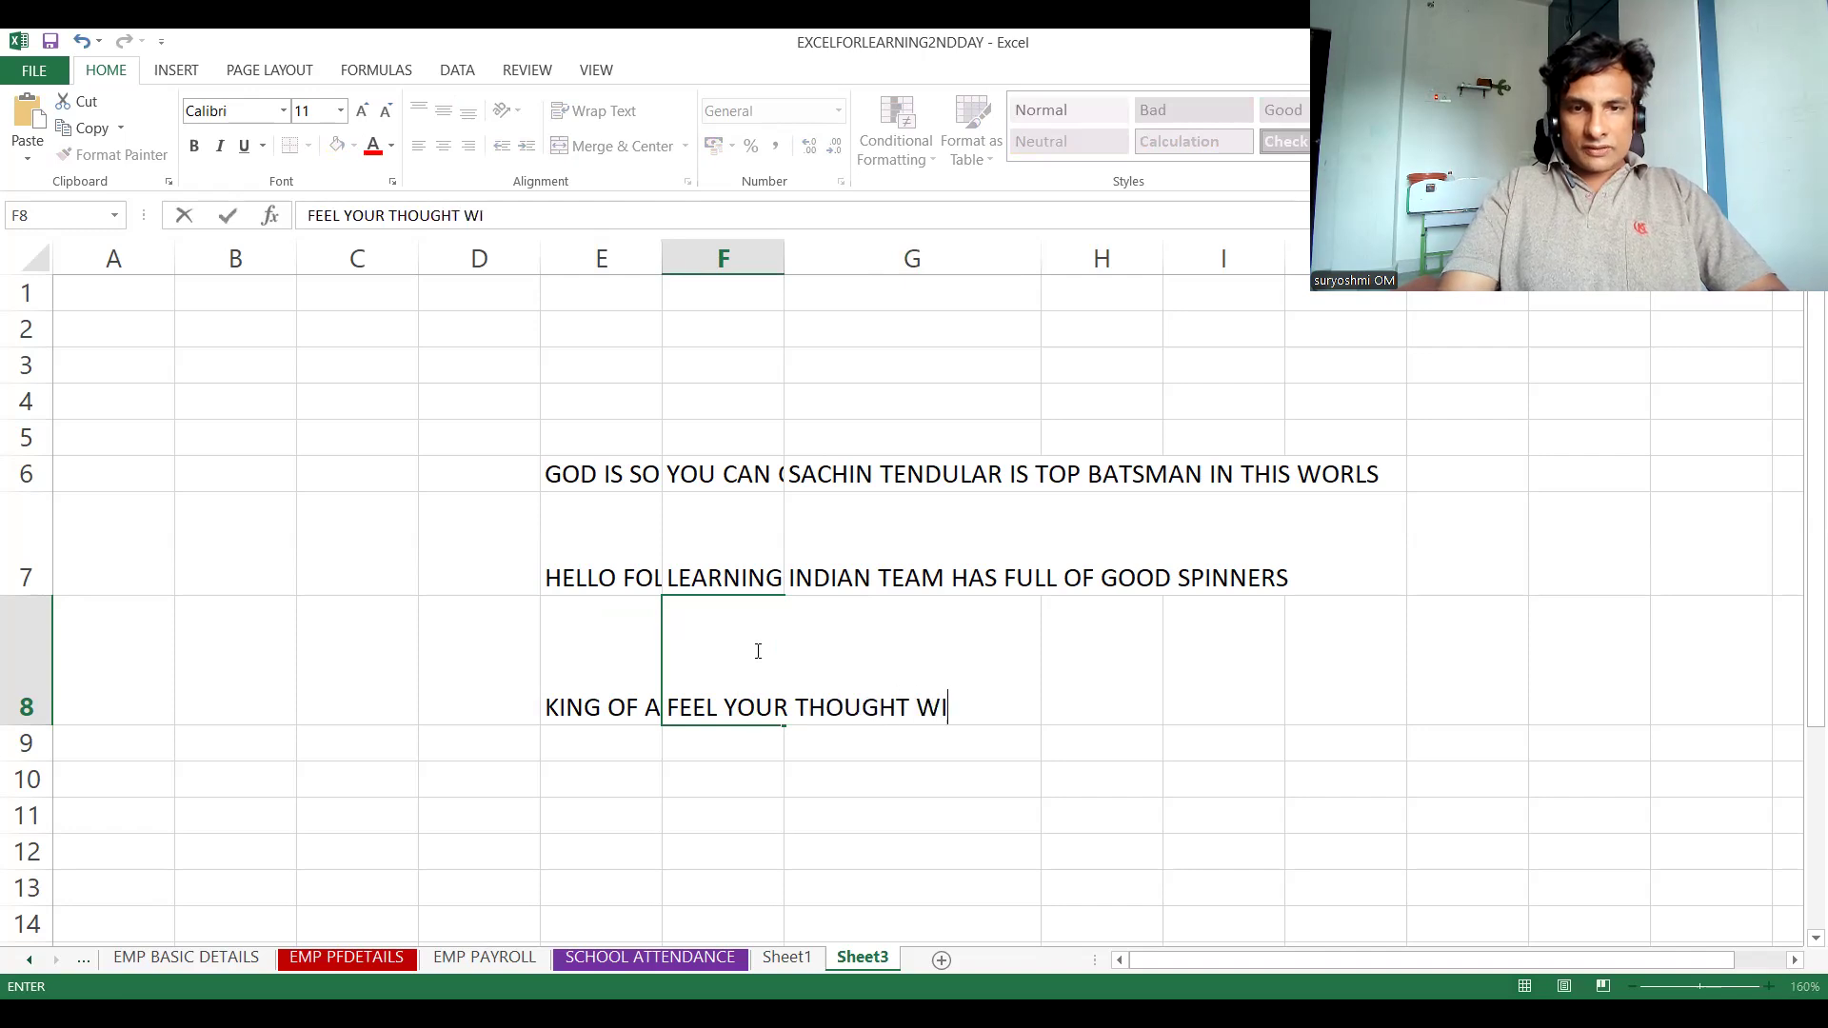
text(TH GOOD FEELINGS)
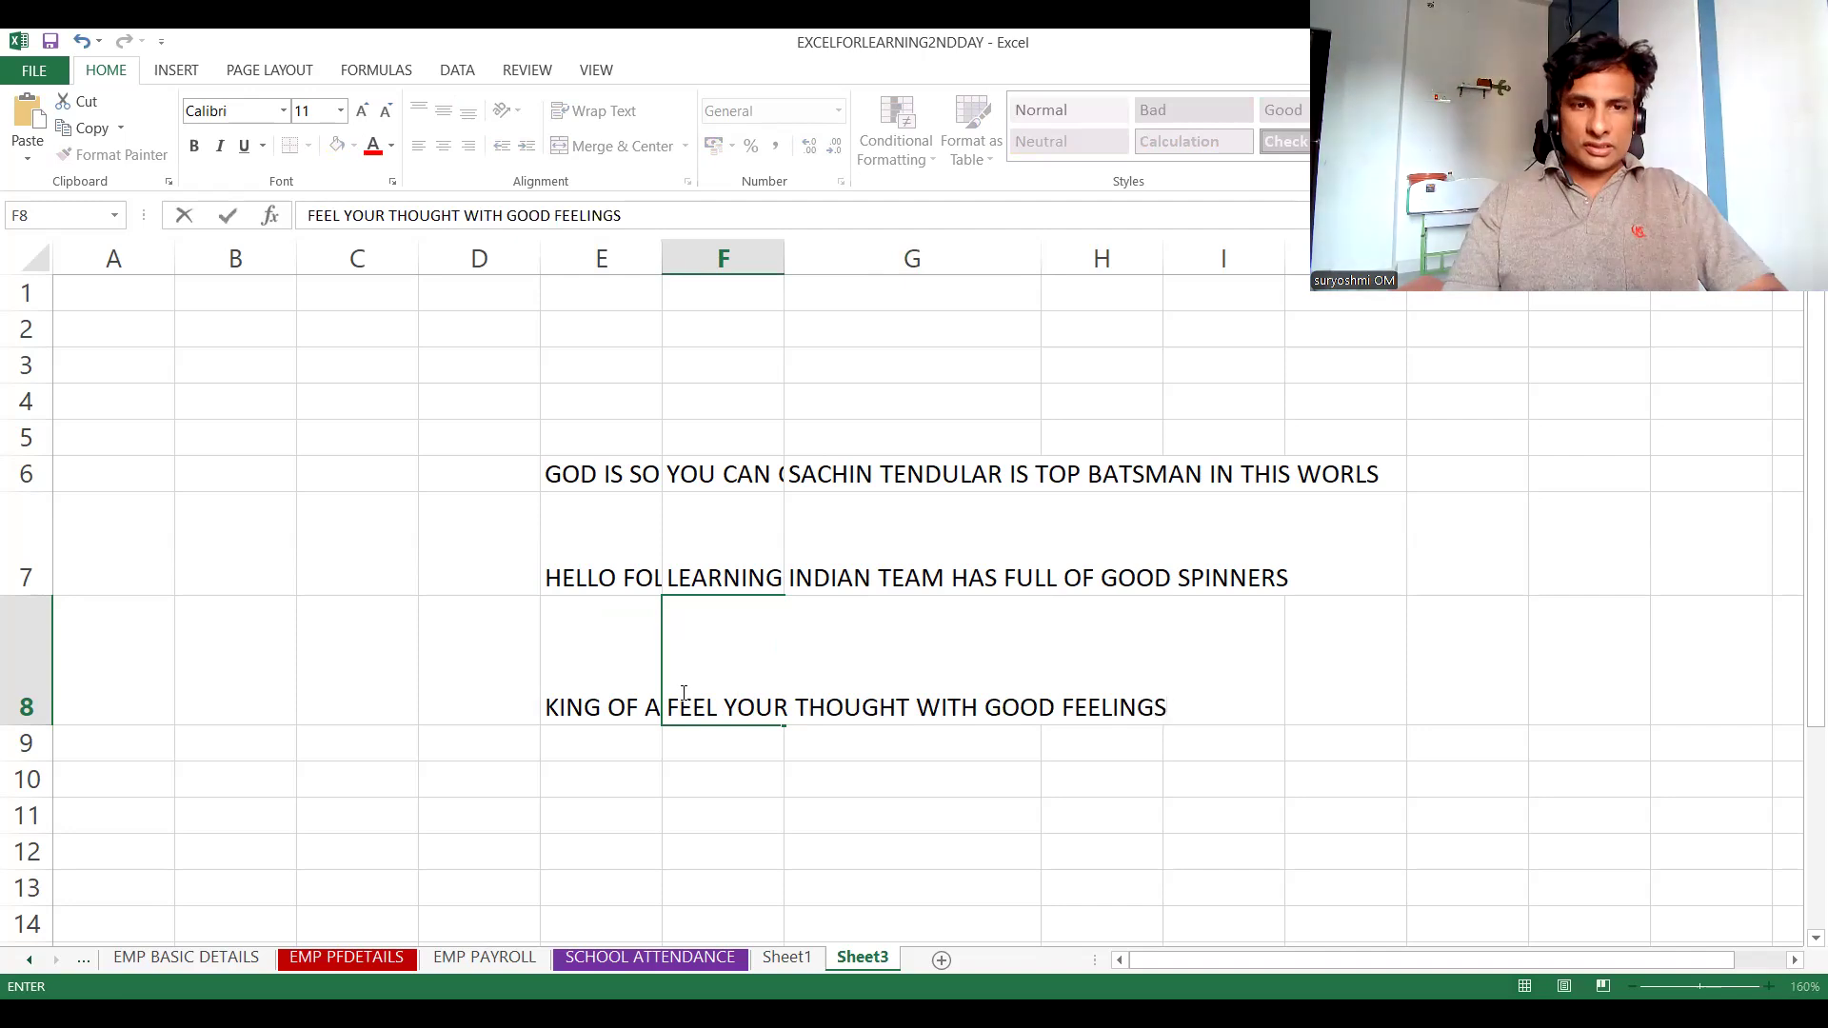
drag(546, 702, 844, 661)
Enter "YOU CAN PLAY CRICKET ANY TIME" in cell G8
click(846, 663)
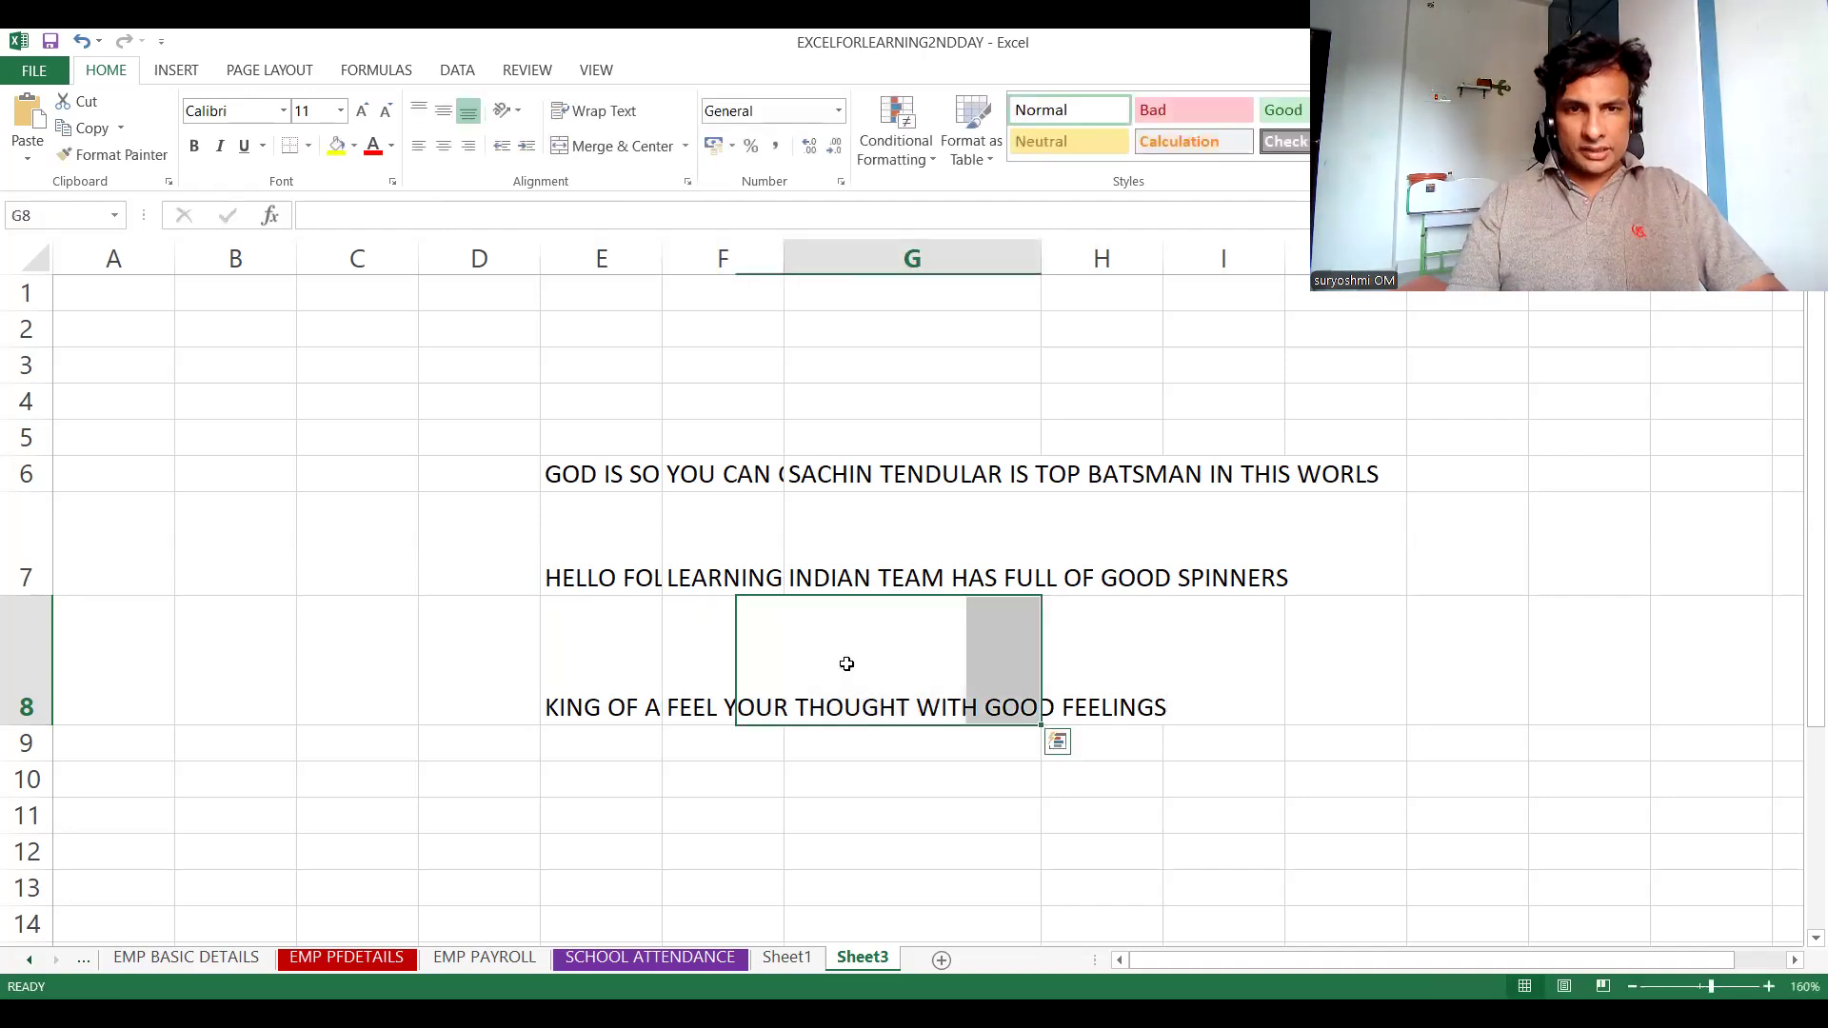
text(YOU CA)
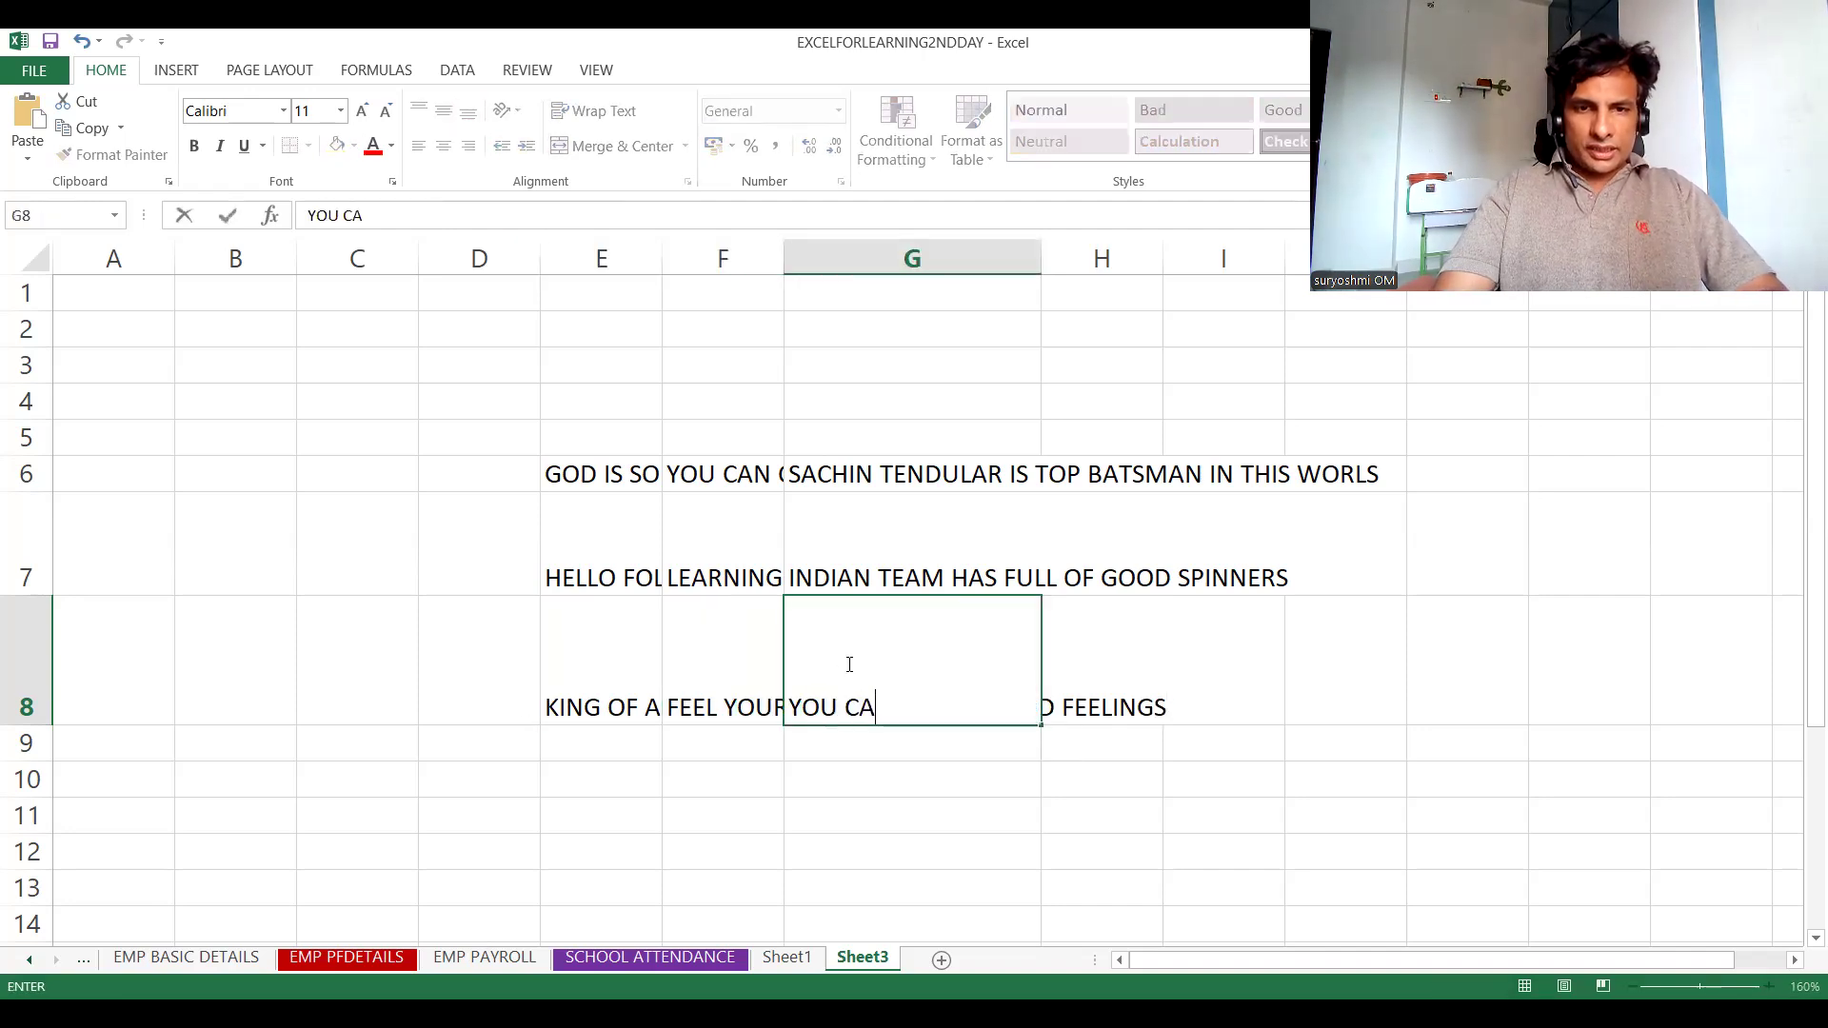
text(N PLAY)
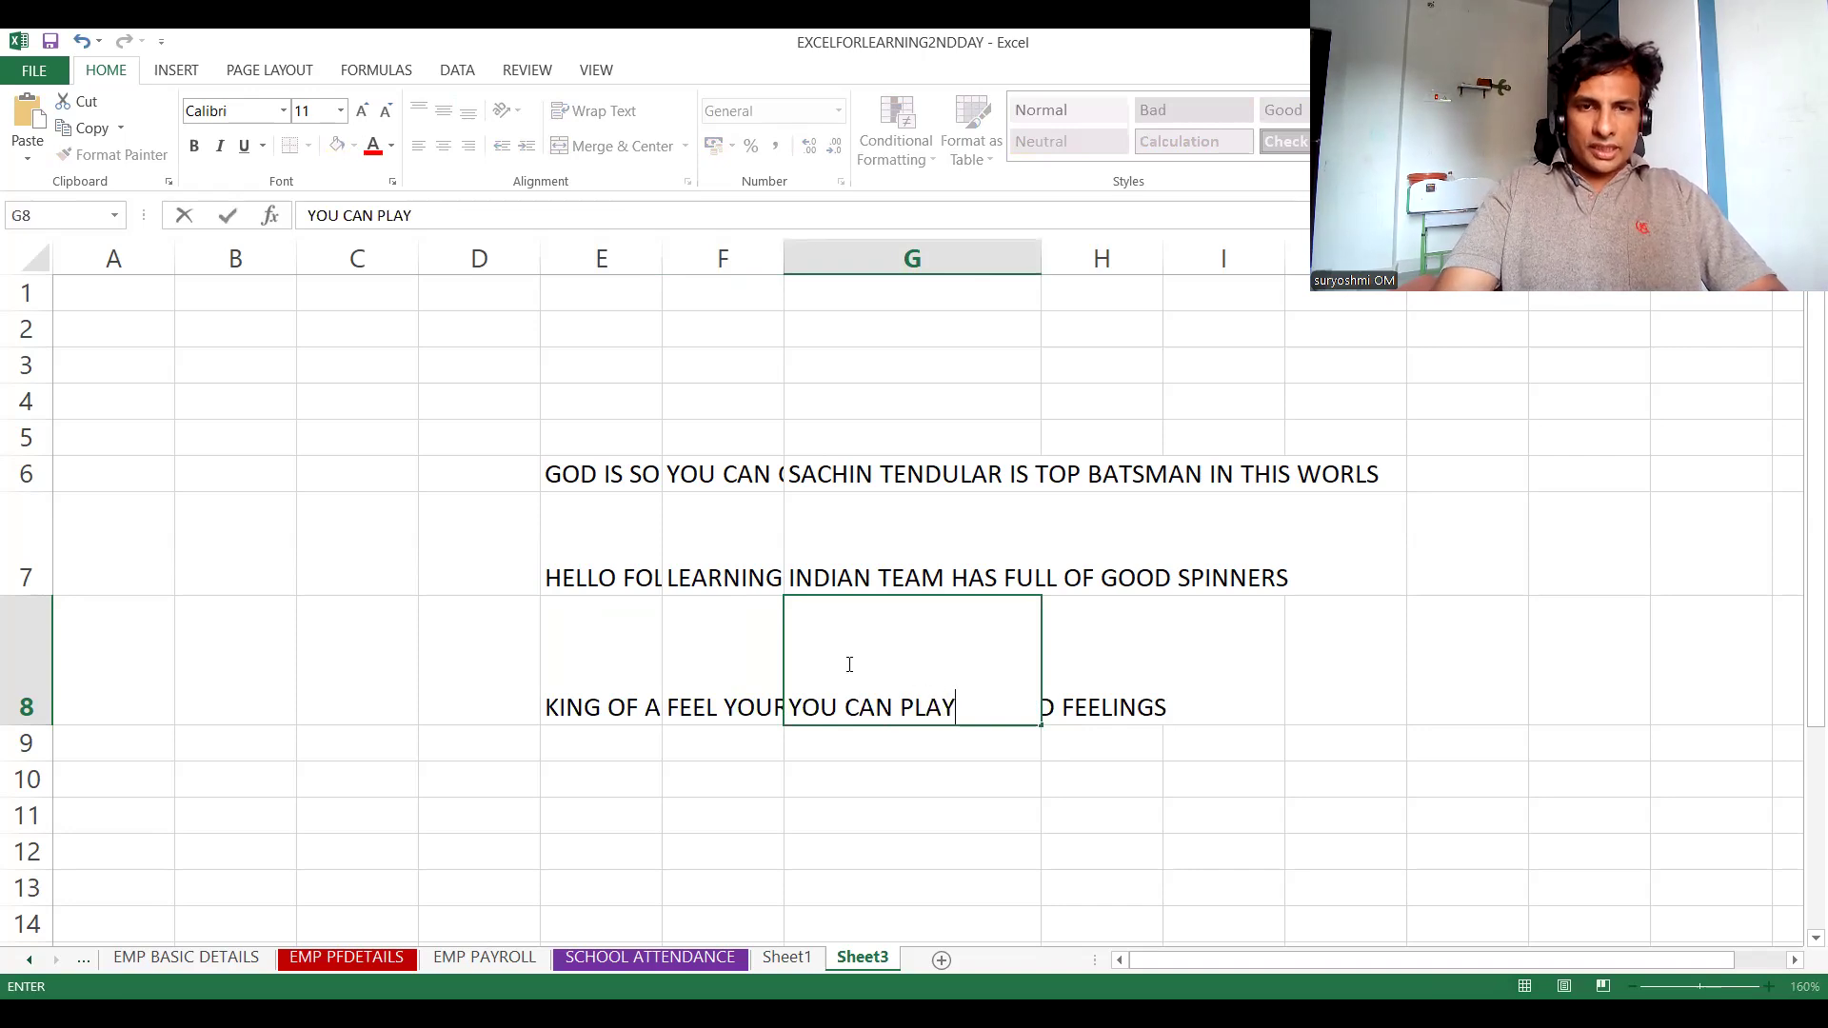
text( CRI)
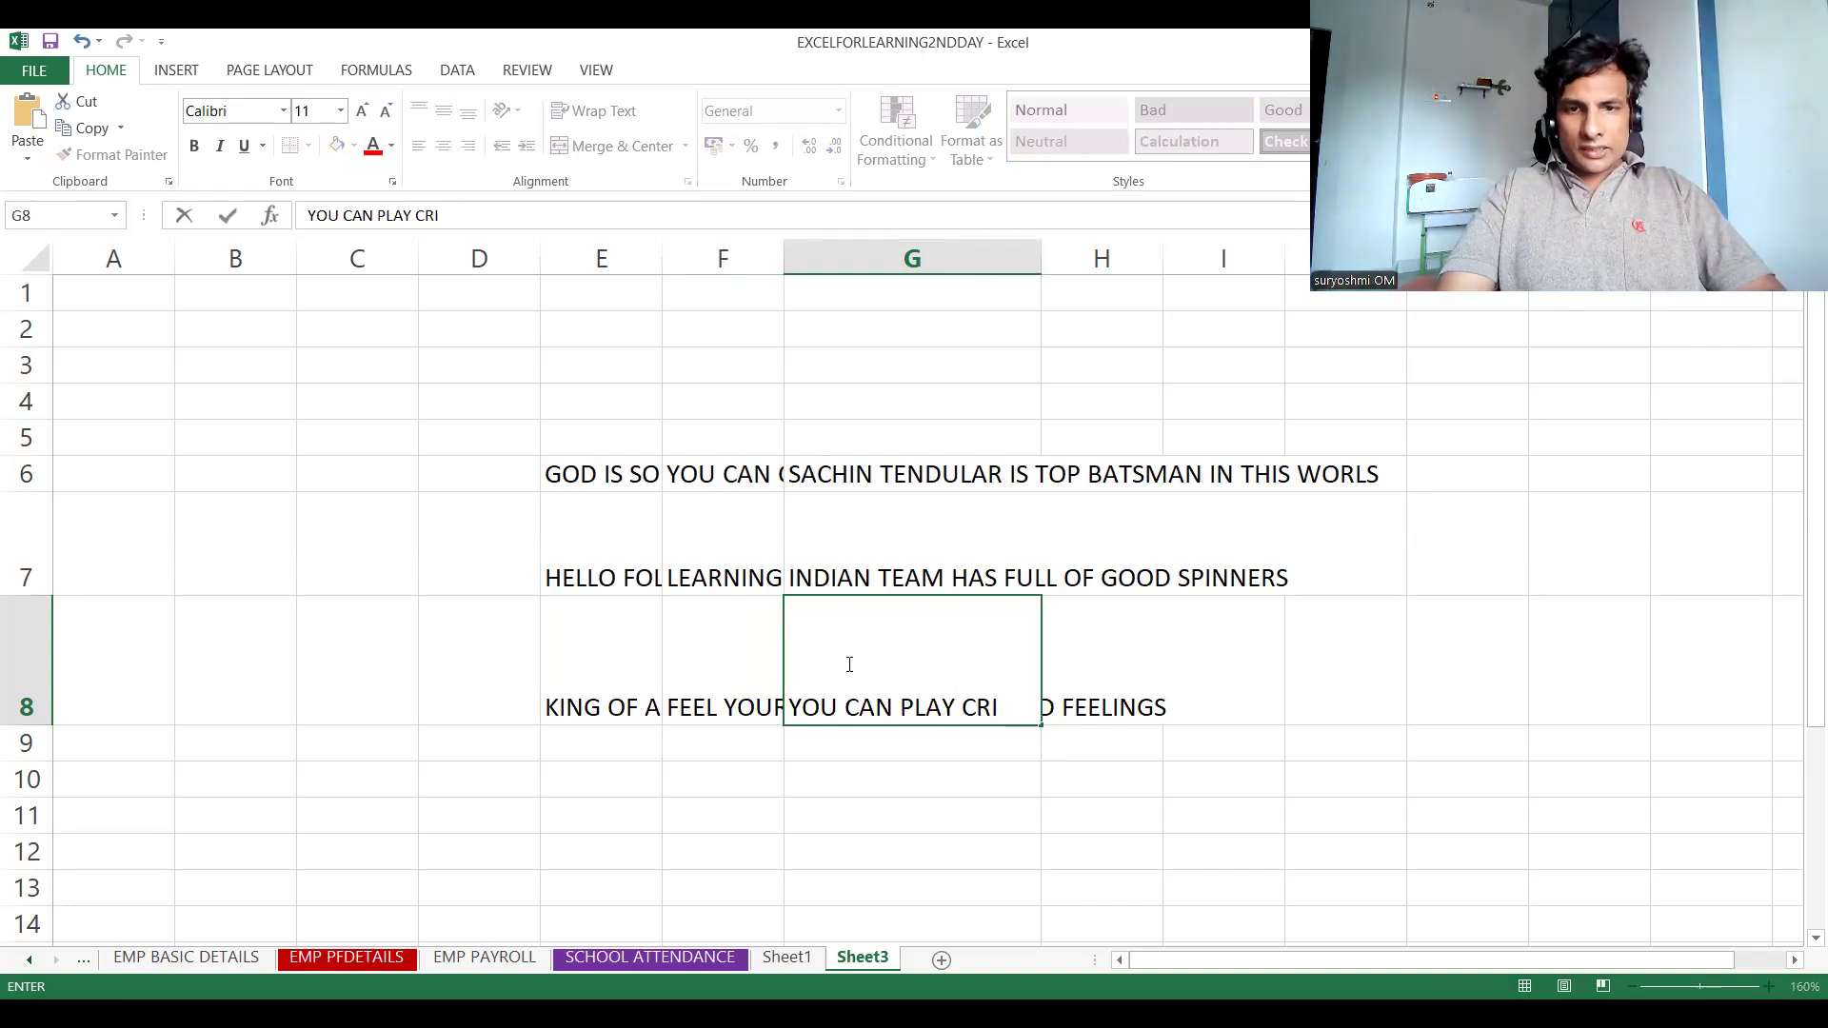
text(CKET ANY TIME)
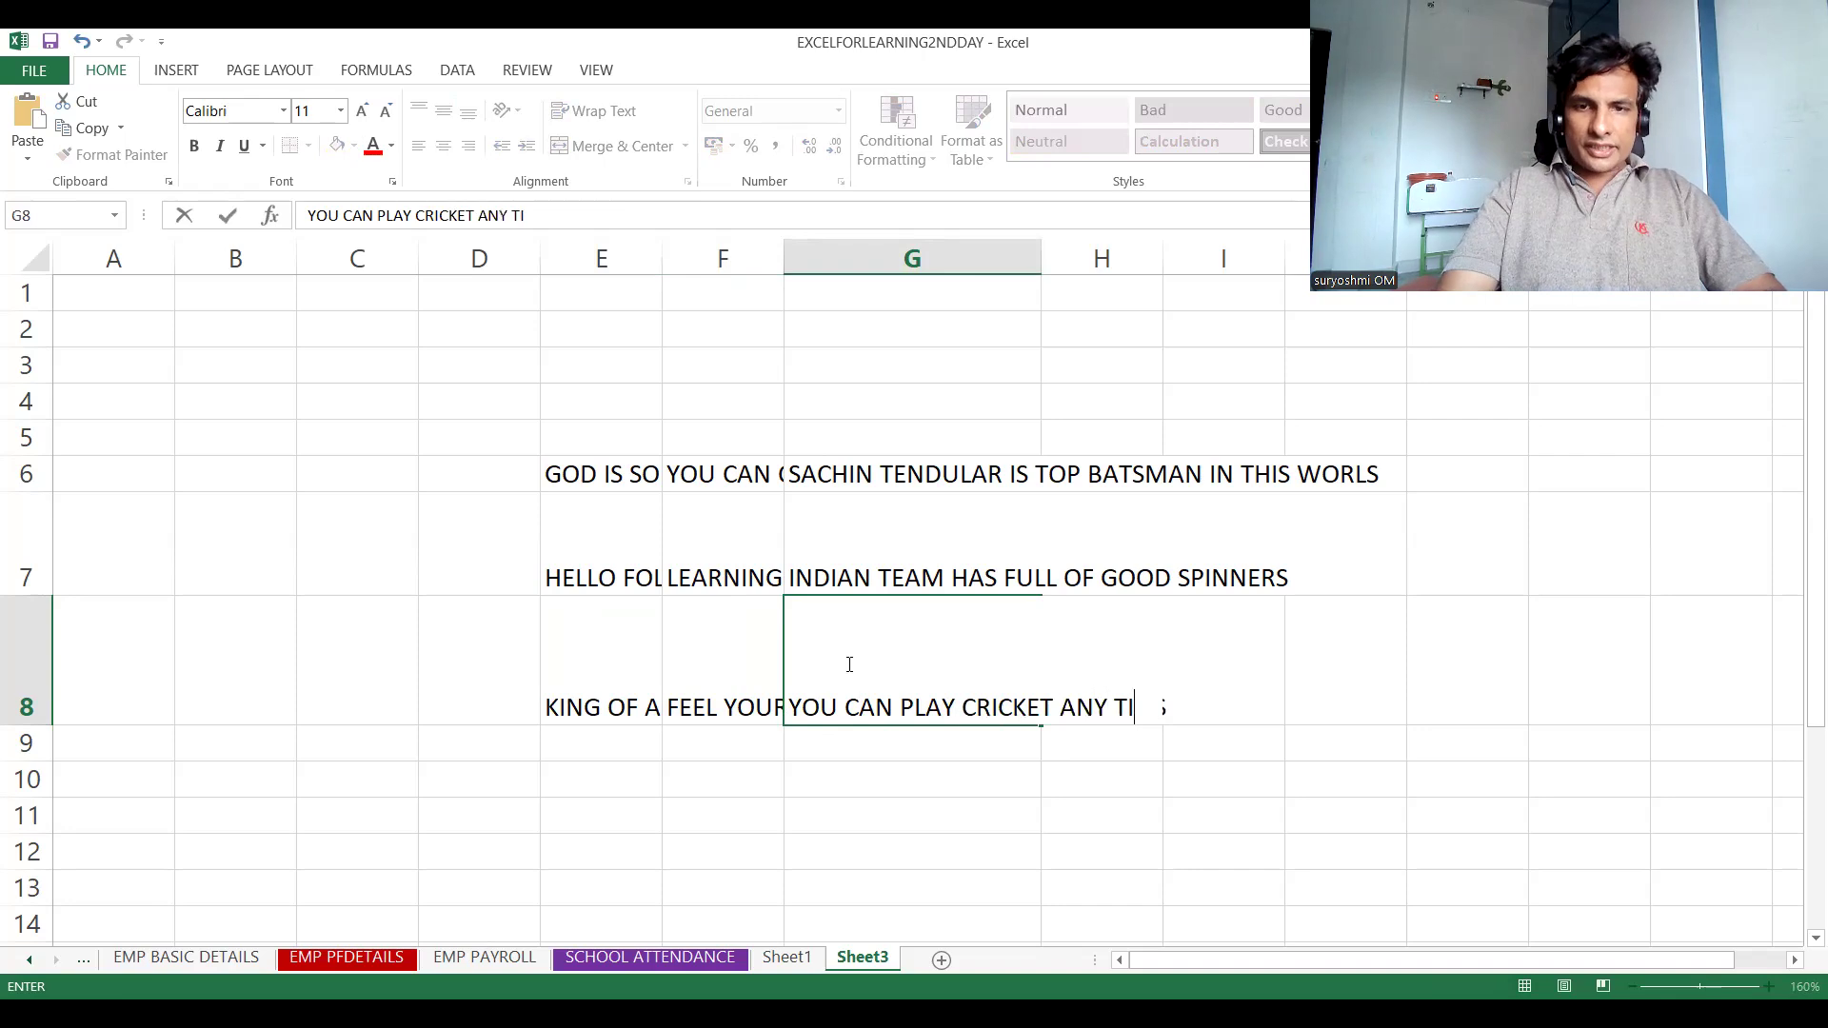
click(583, 743)
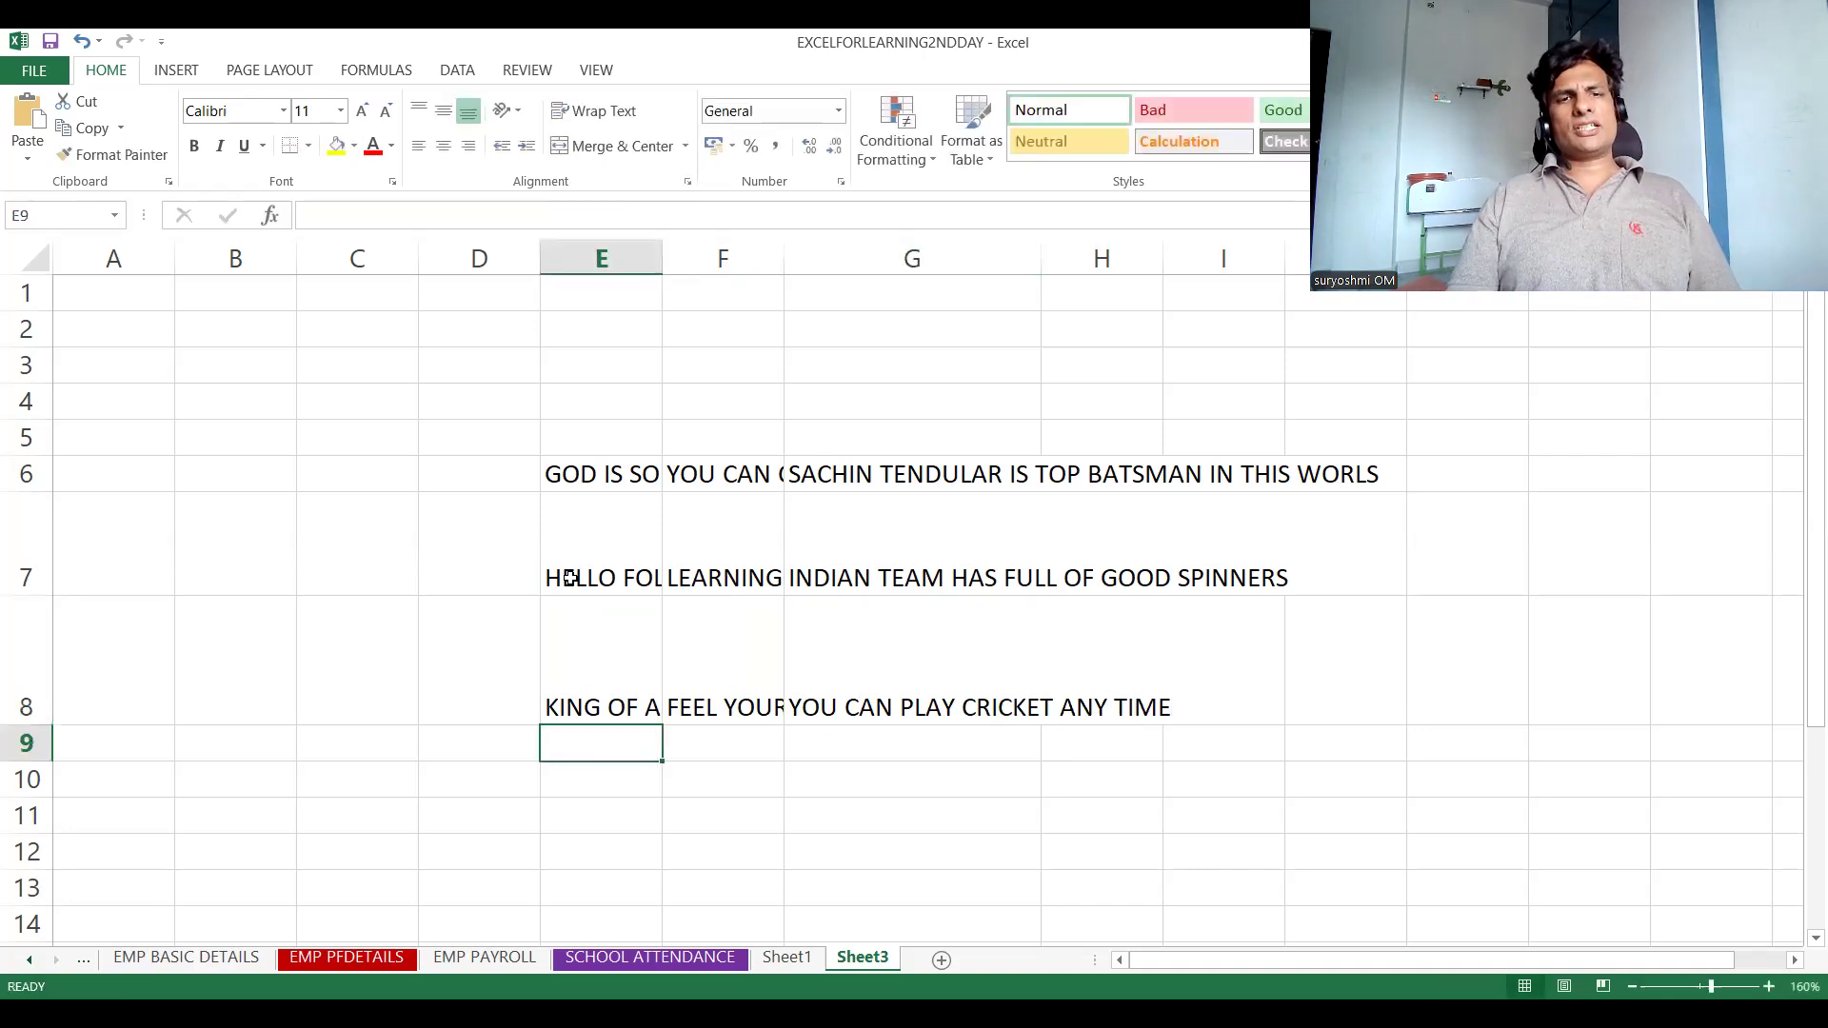
Select the entire sheet and autofit all column widths and row heights to their contents
click(571, 573)
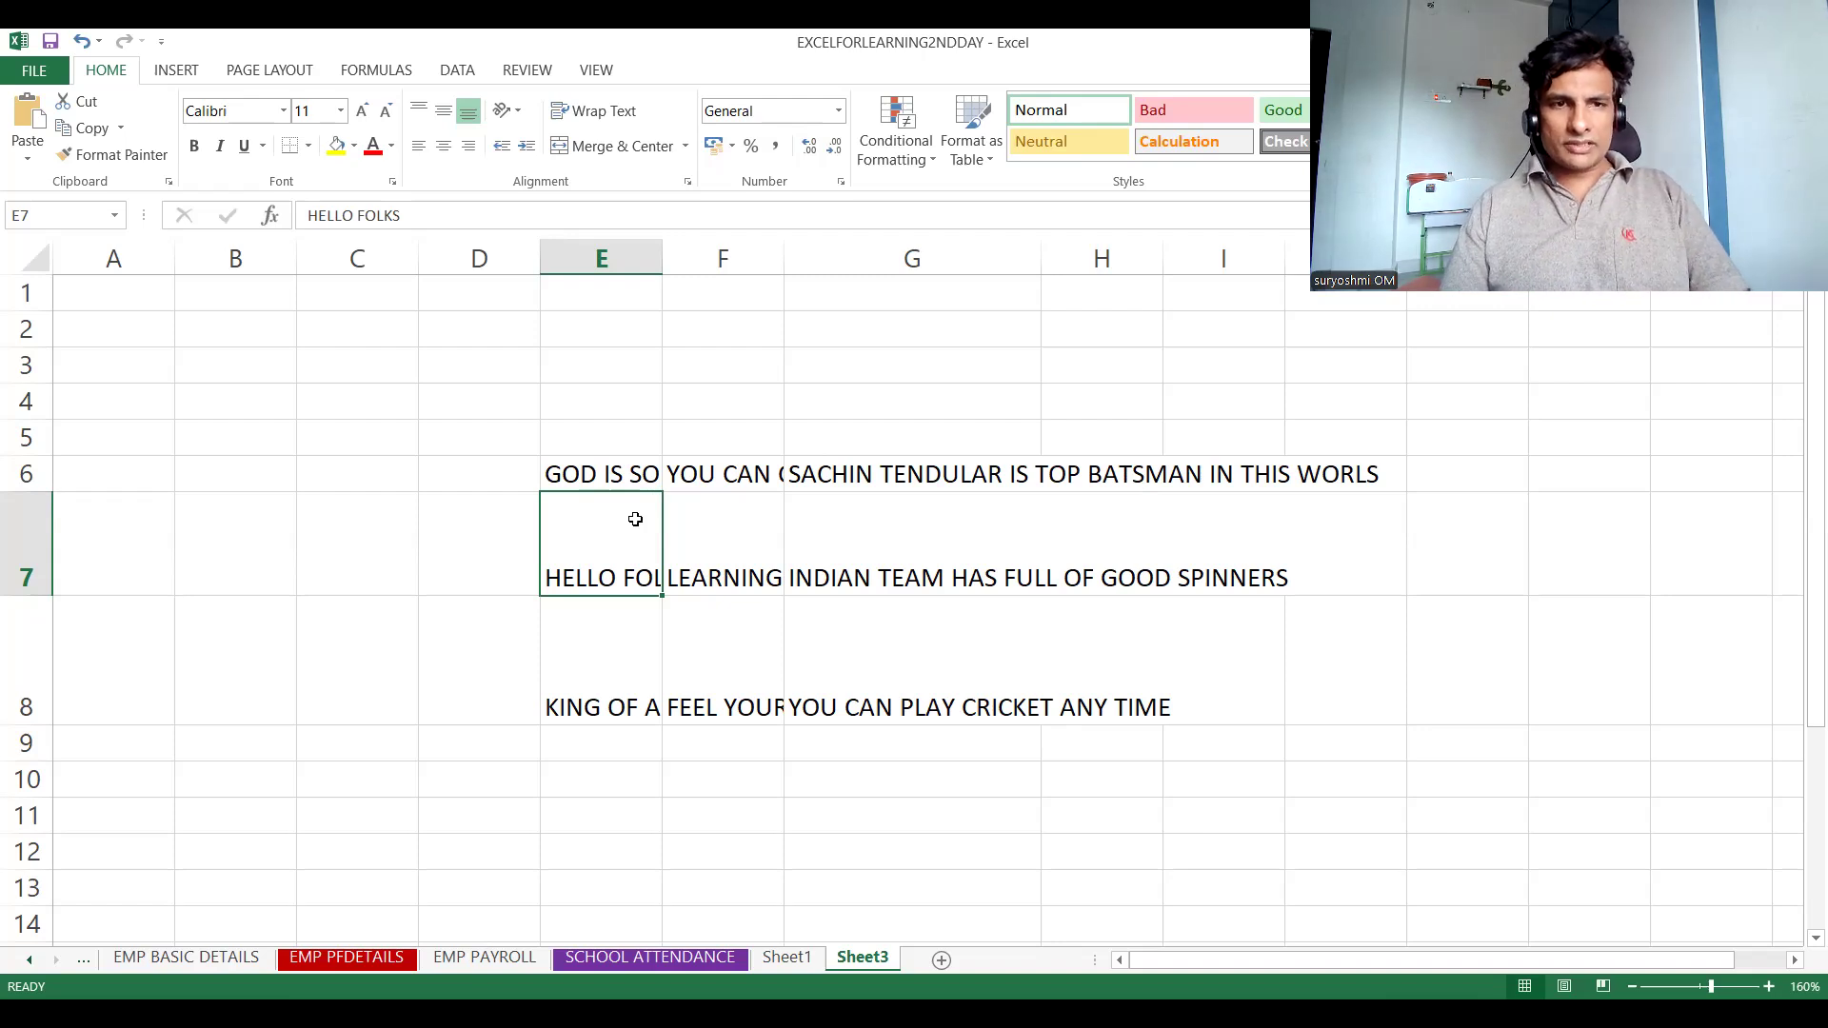
key(ctrl+a)
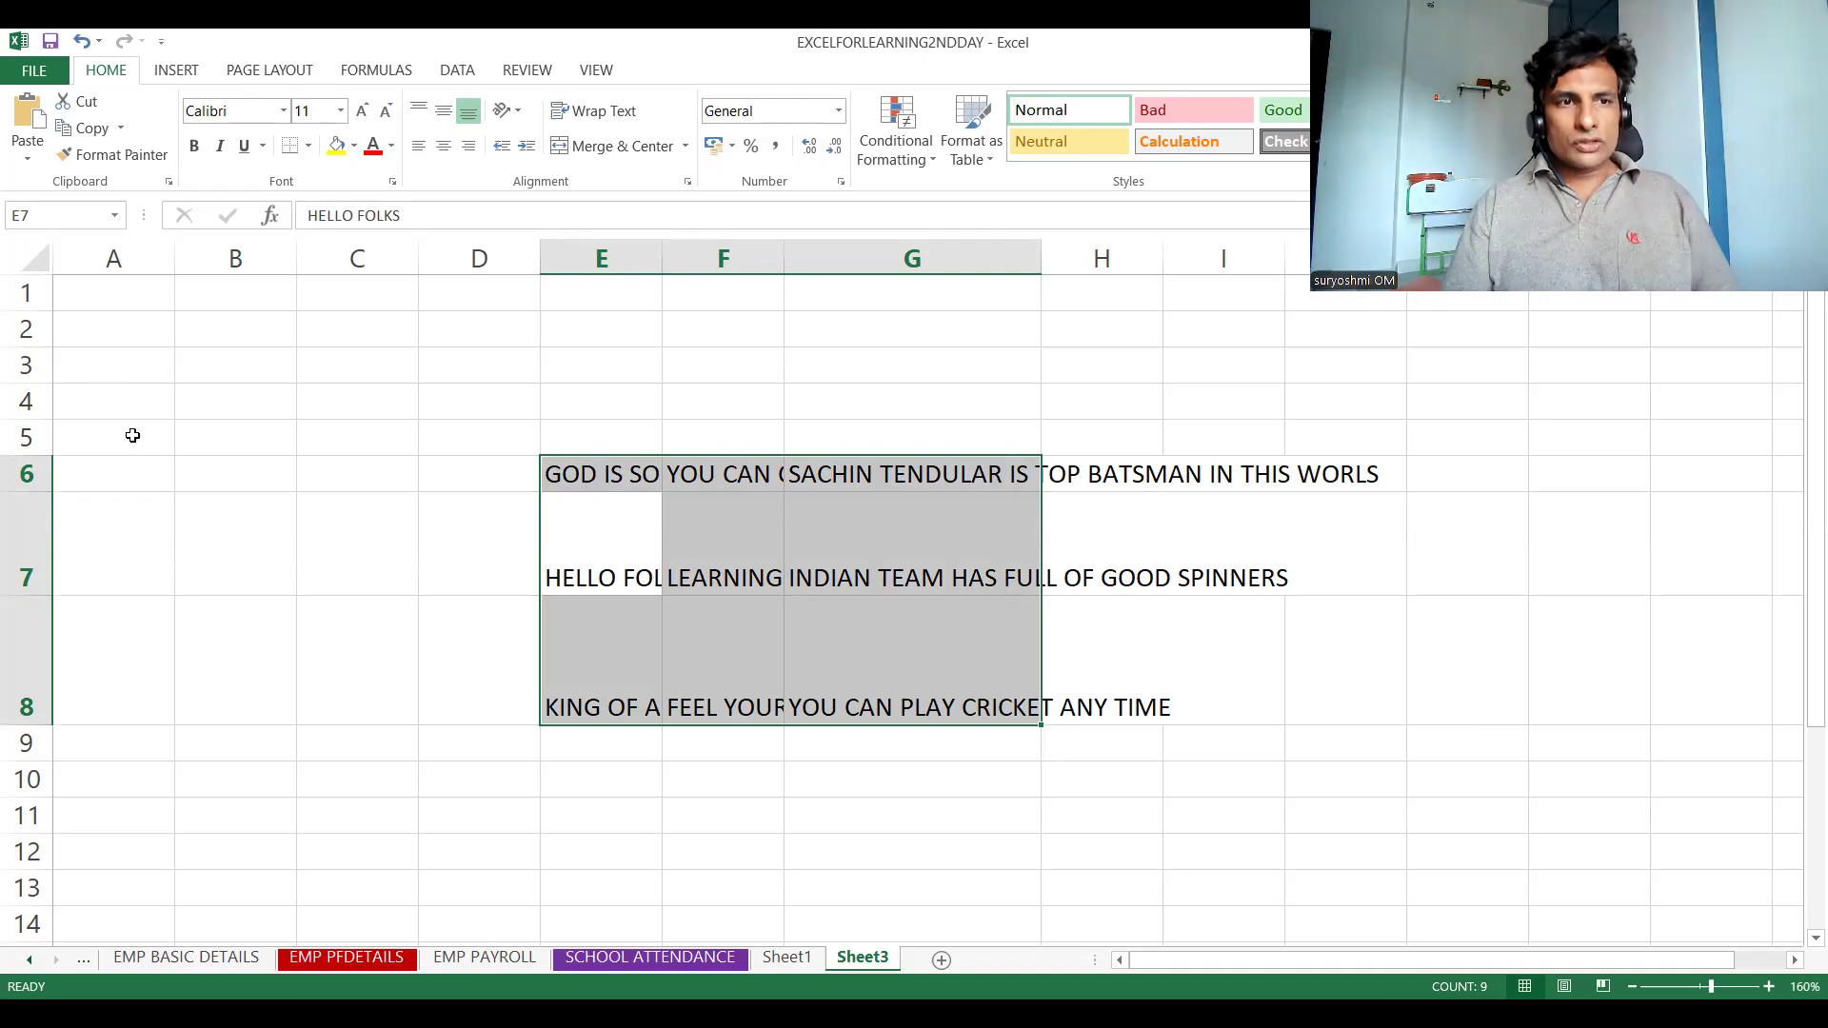
click(39, 264)
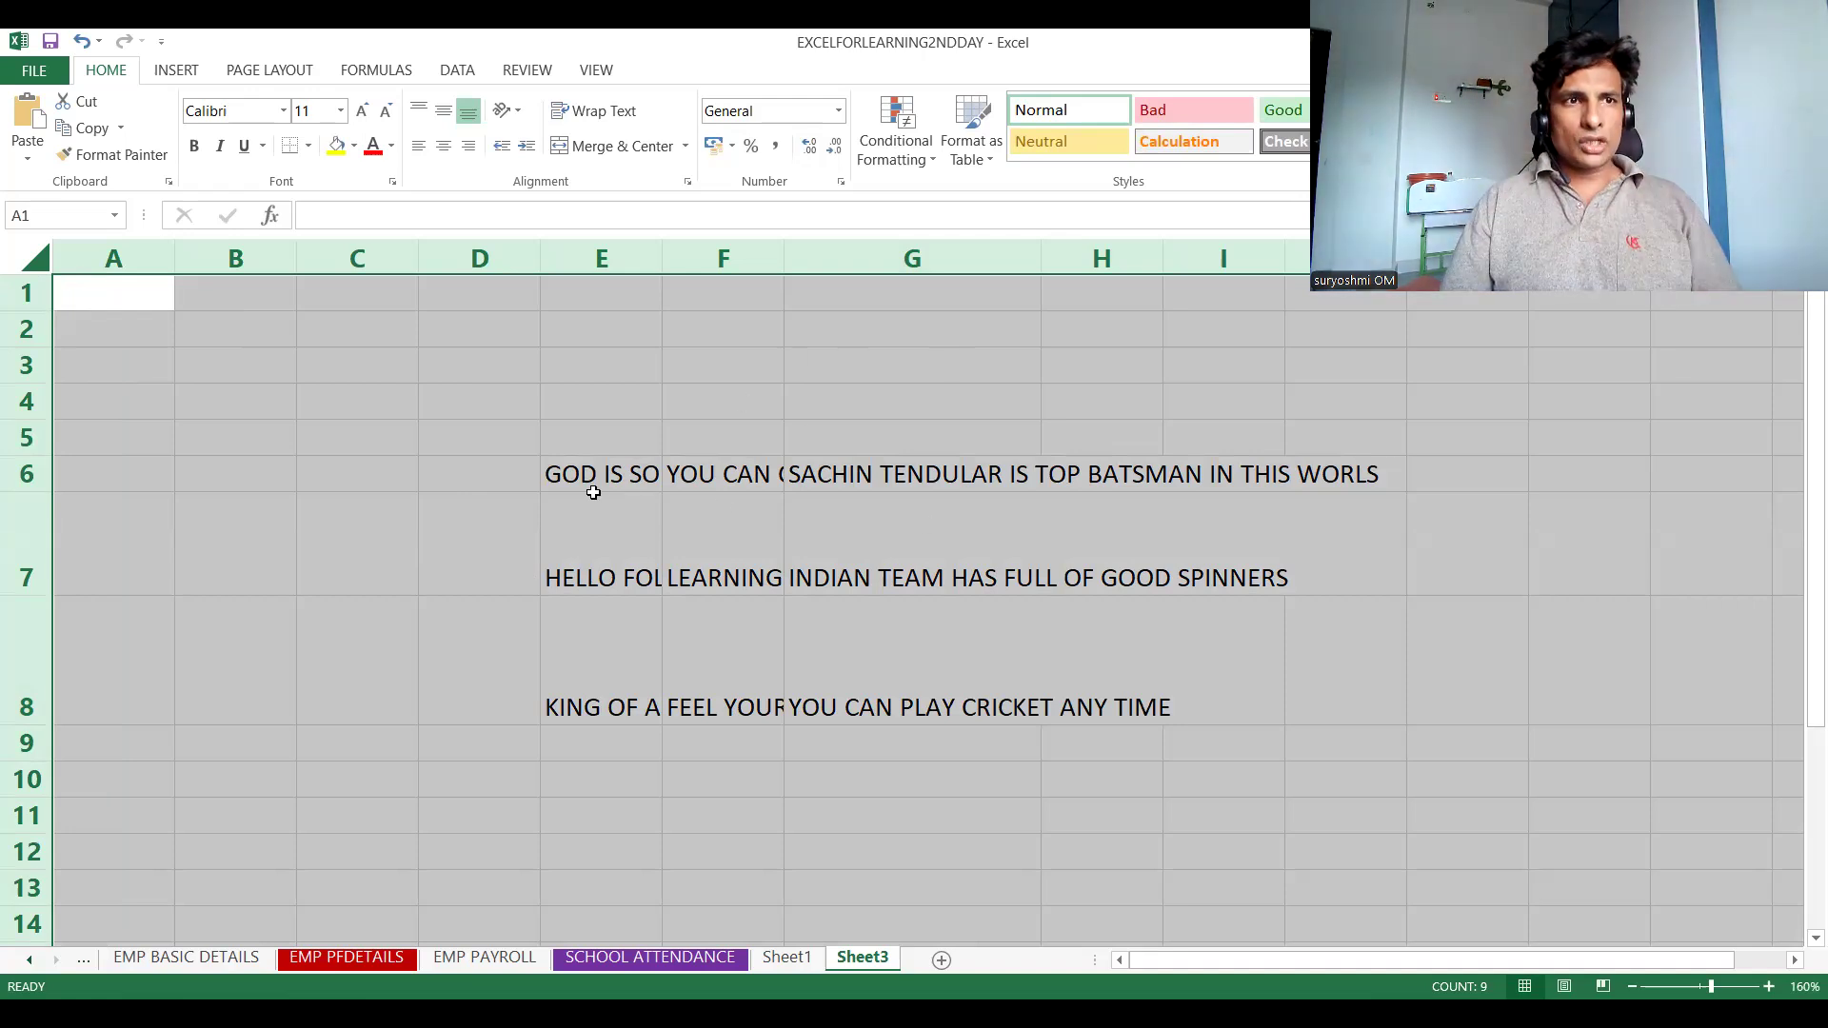
double_click(785, 265)
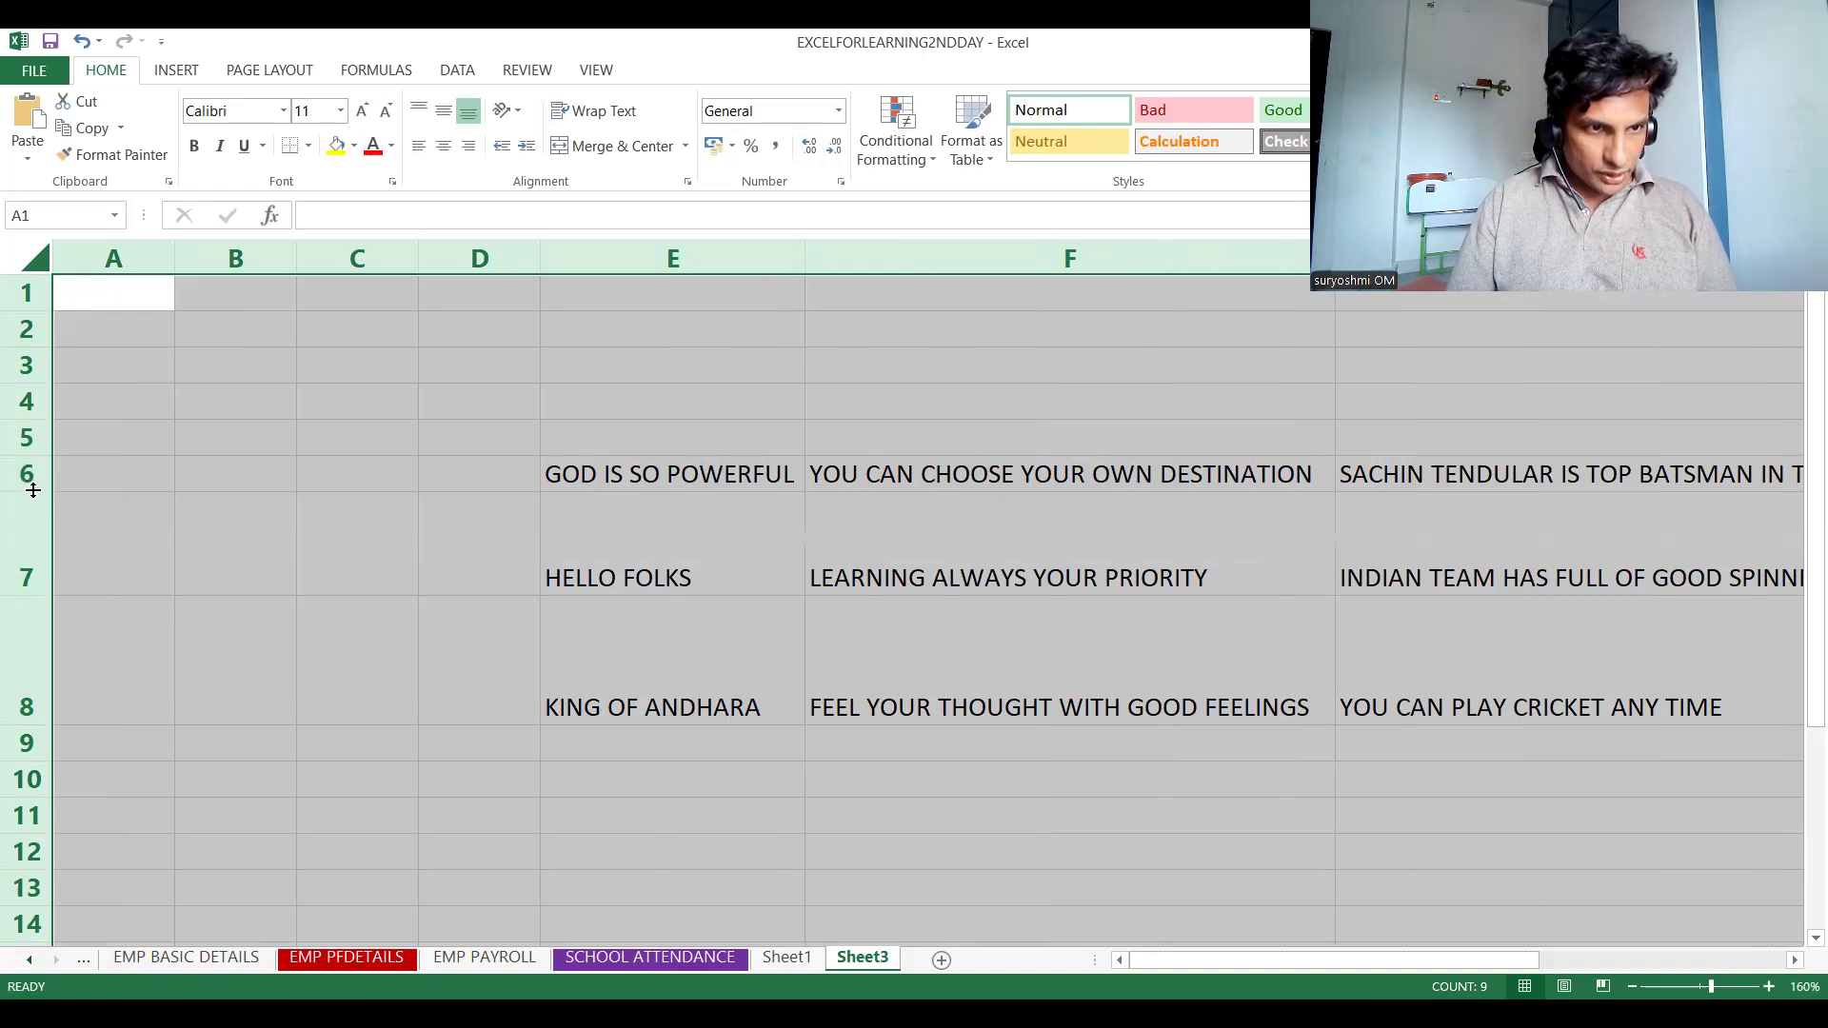
drag(34, 491, 33, 491)
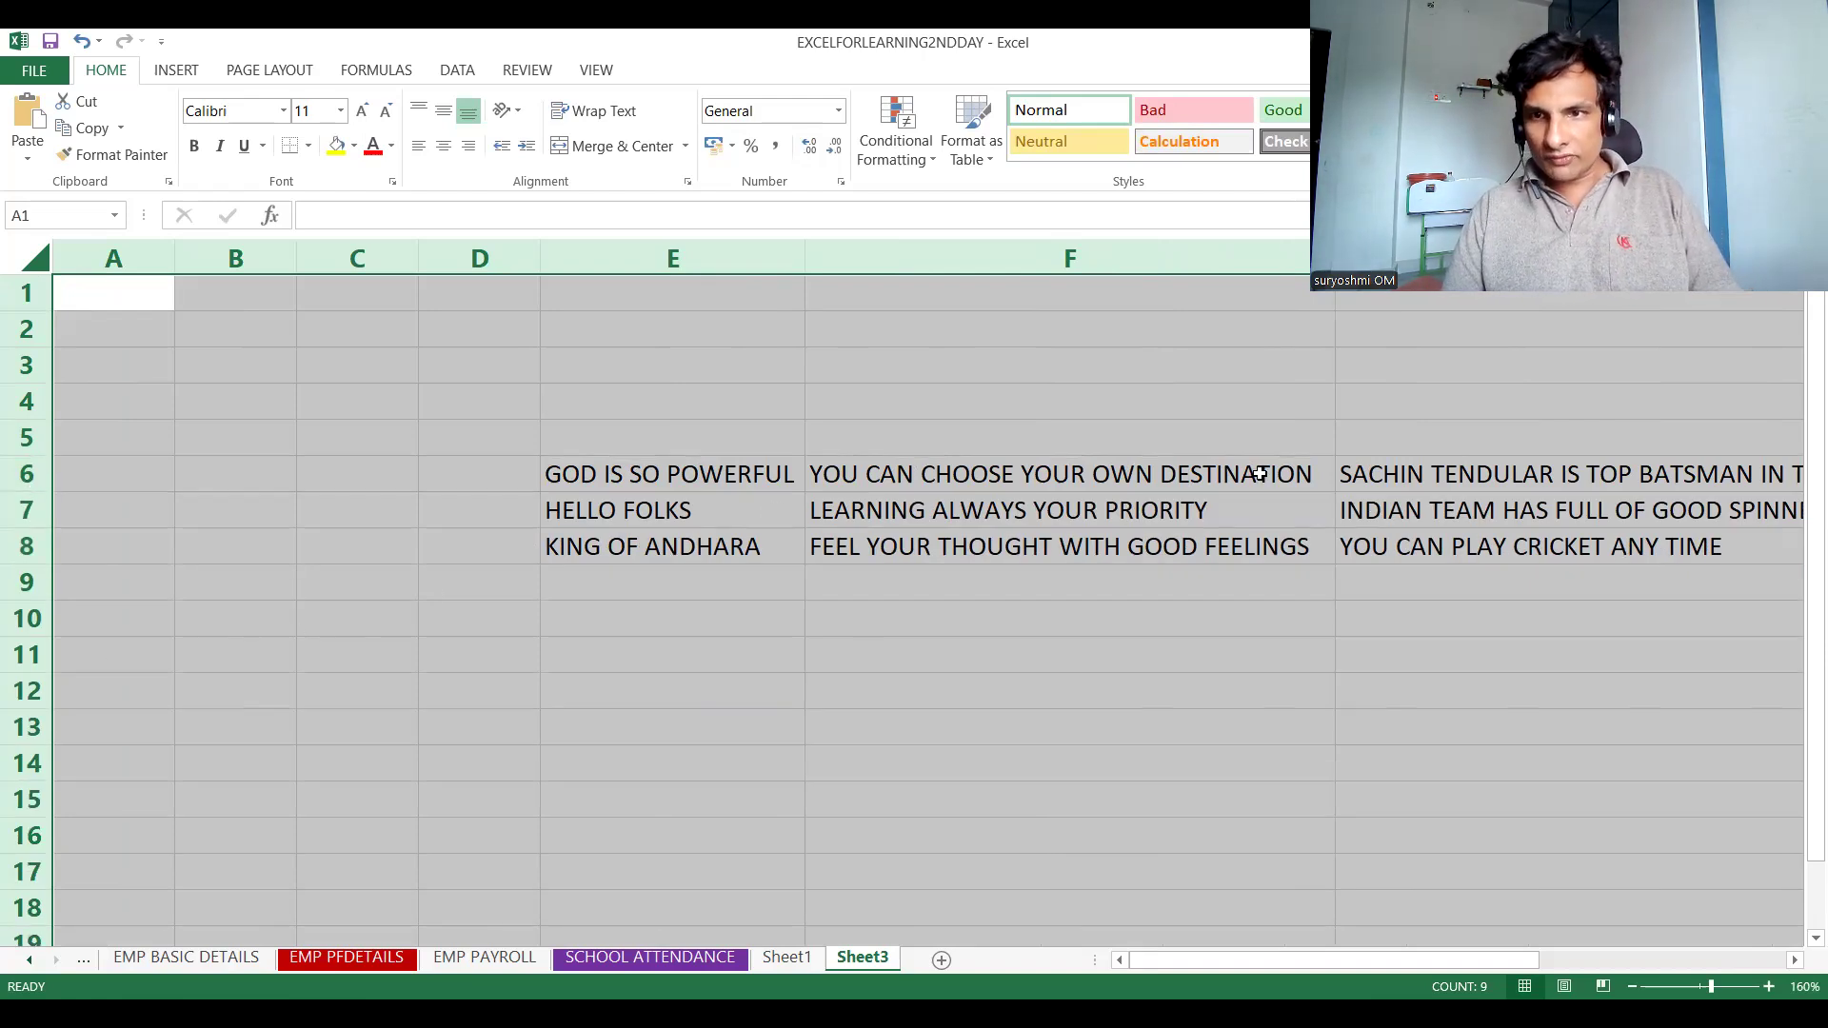
click(1061, 474)
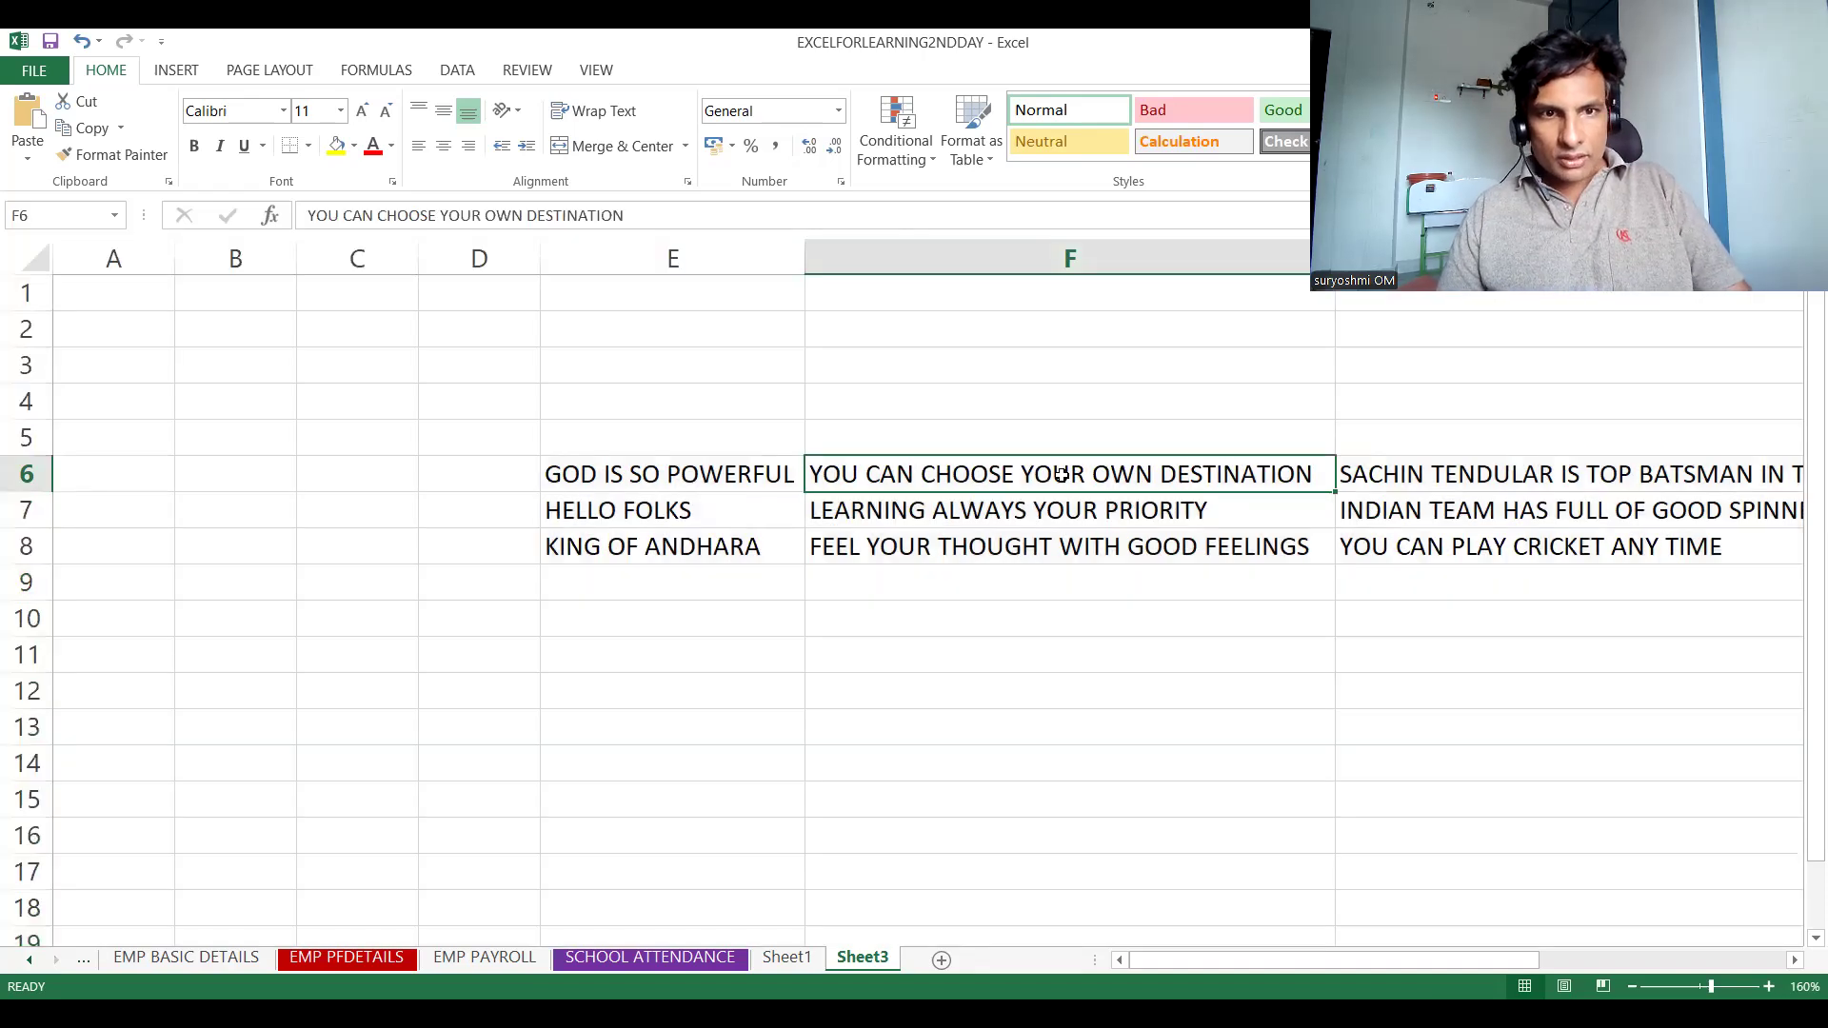
key(Right)
key(Left)
key(Left)
key(Left)
key(Left)
key(Left)
key(Left)
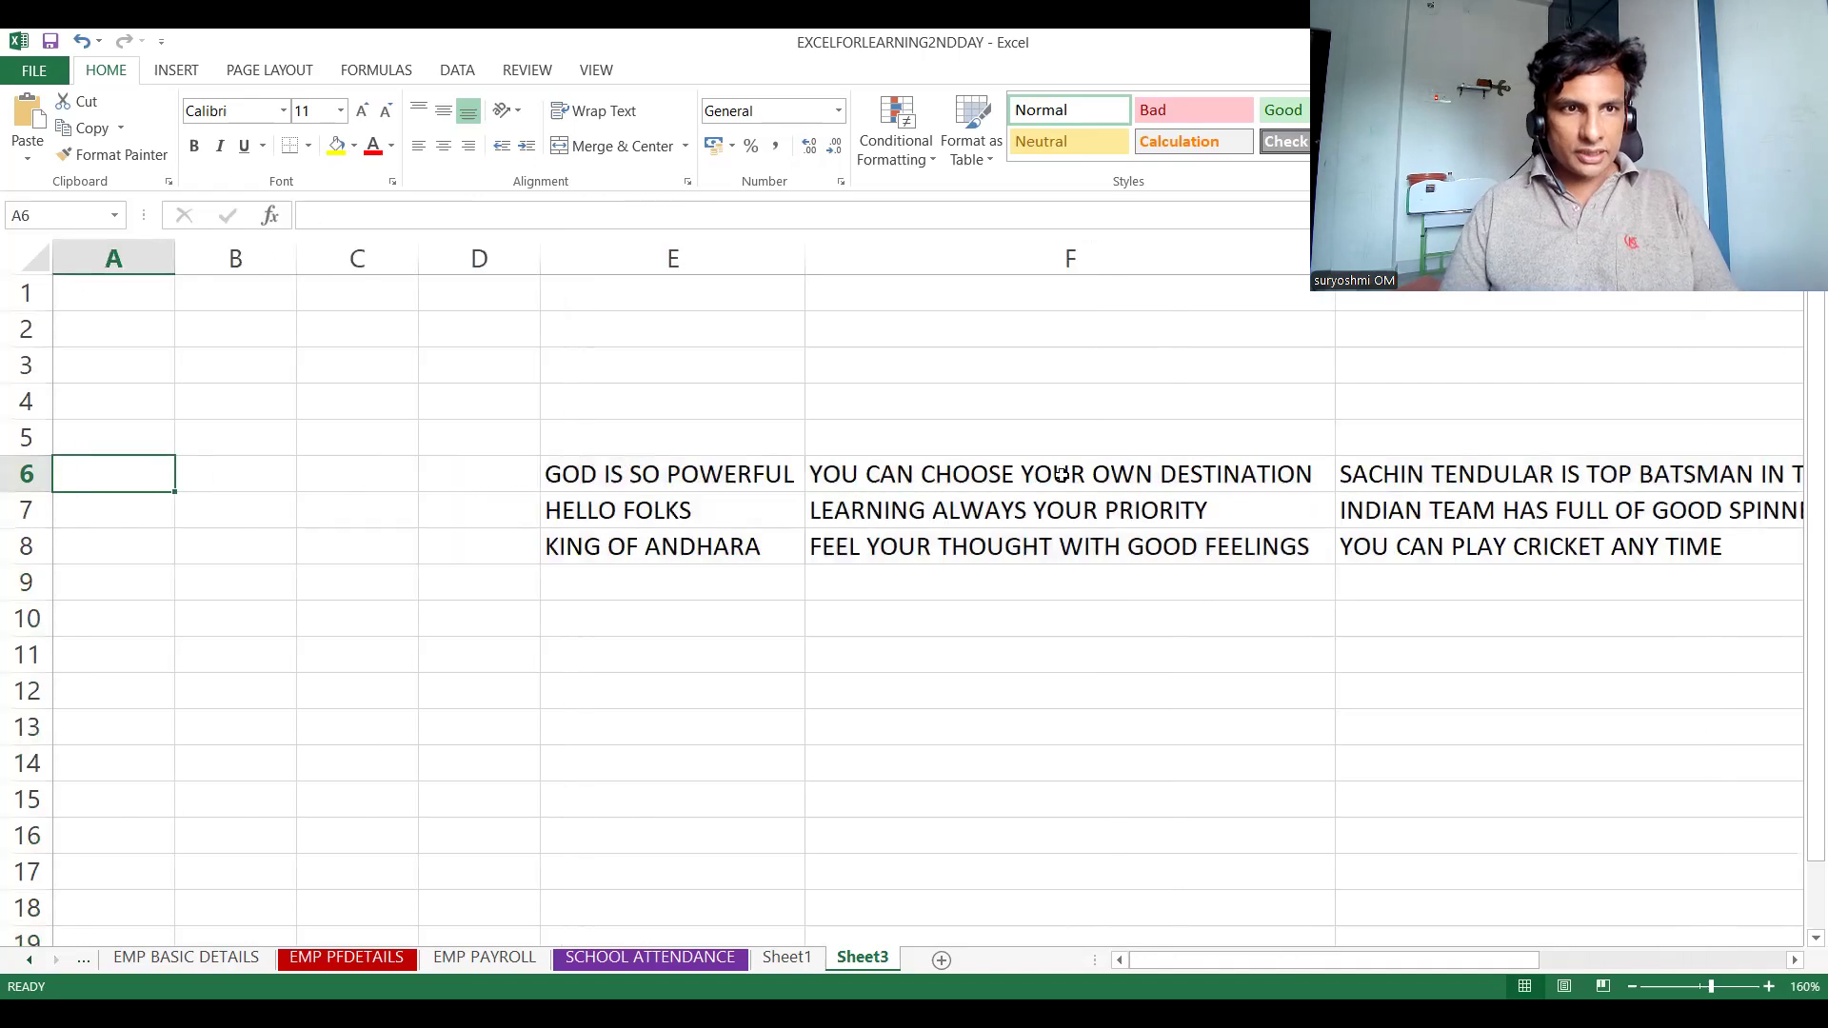
Select columns B through D and delete them
click(210, 249)
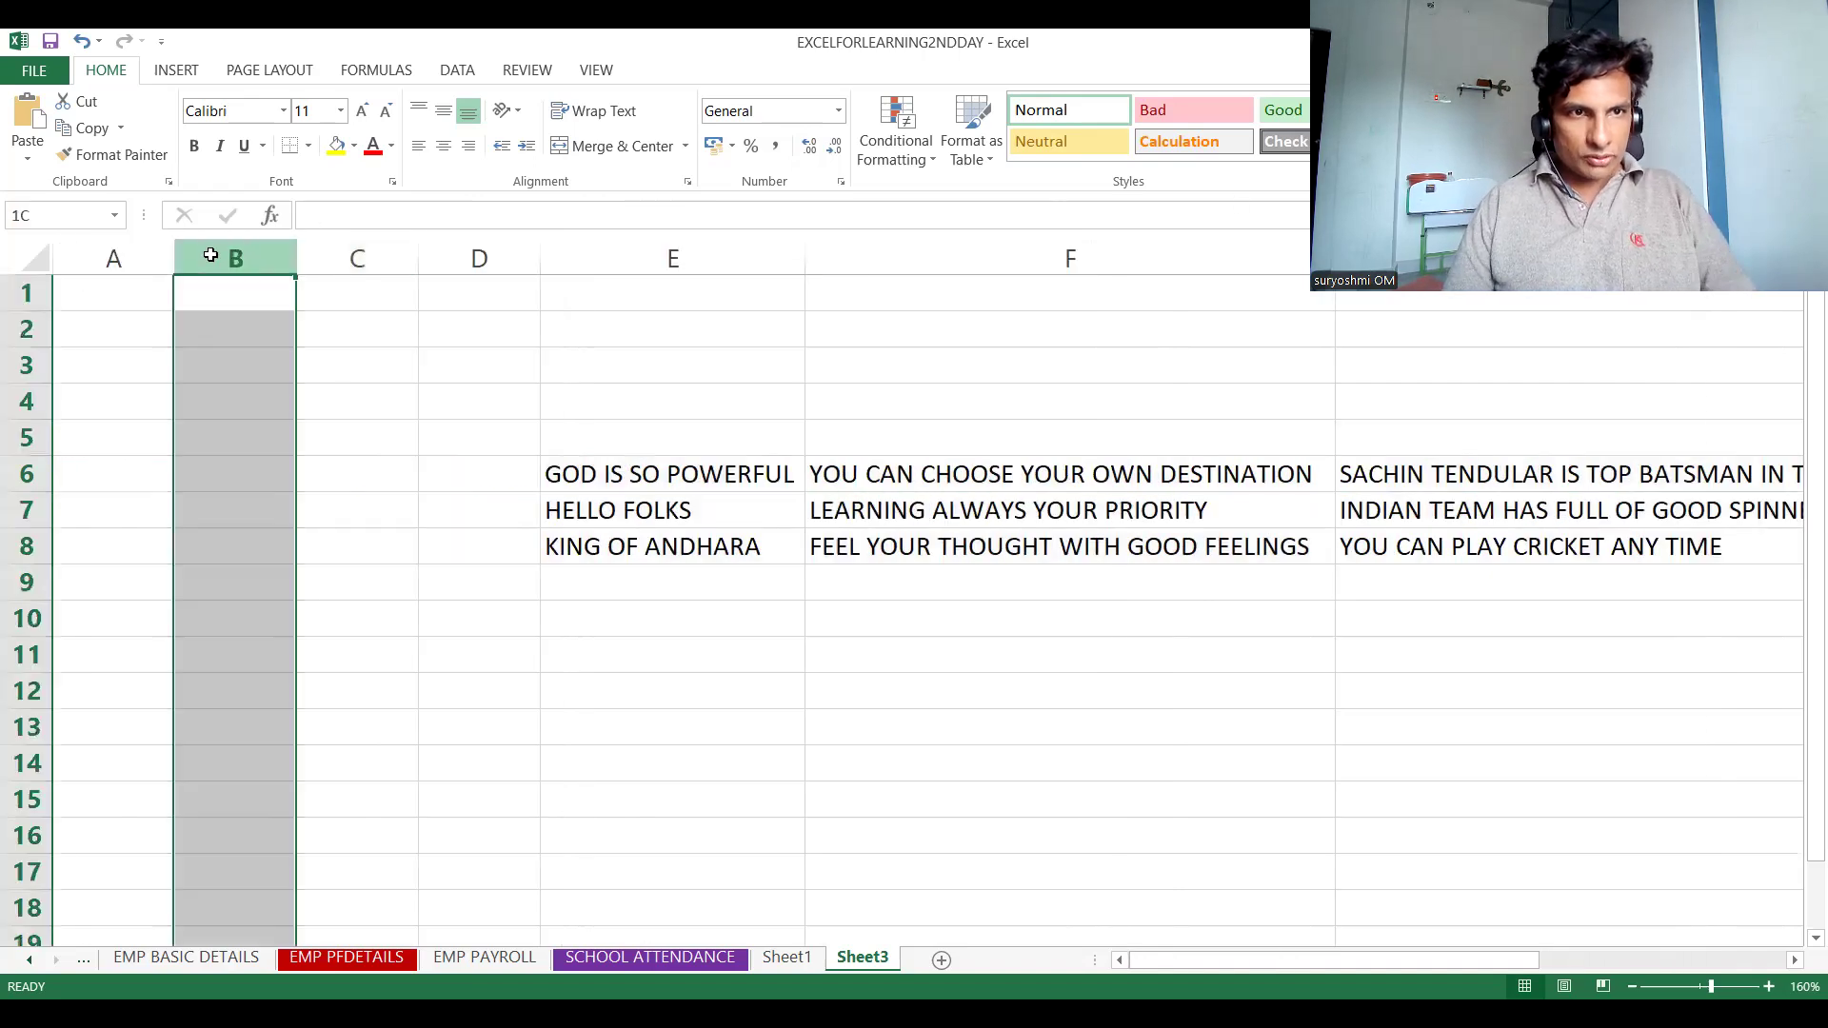
drag(210, 249, 479, 255)
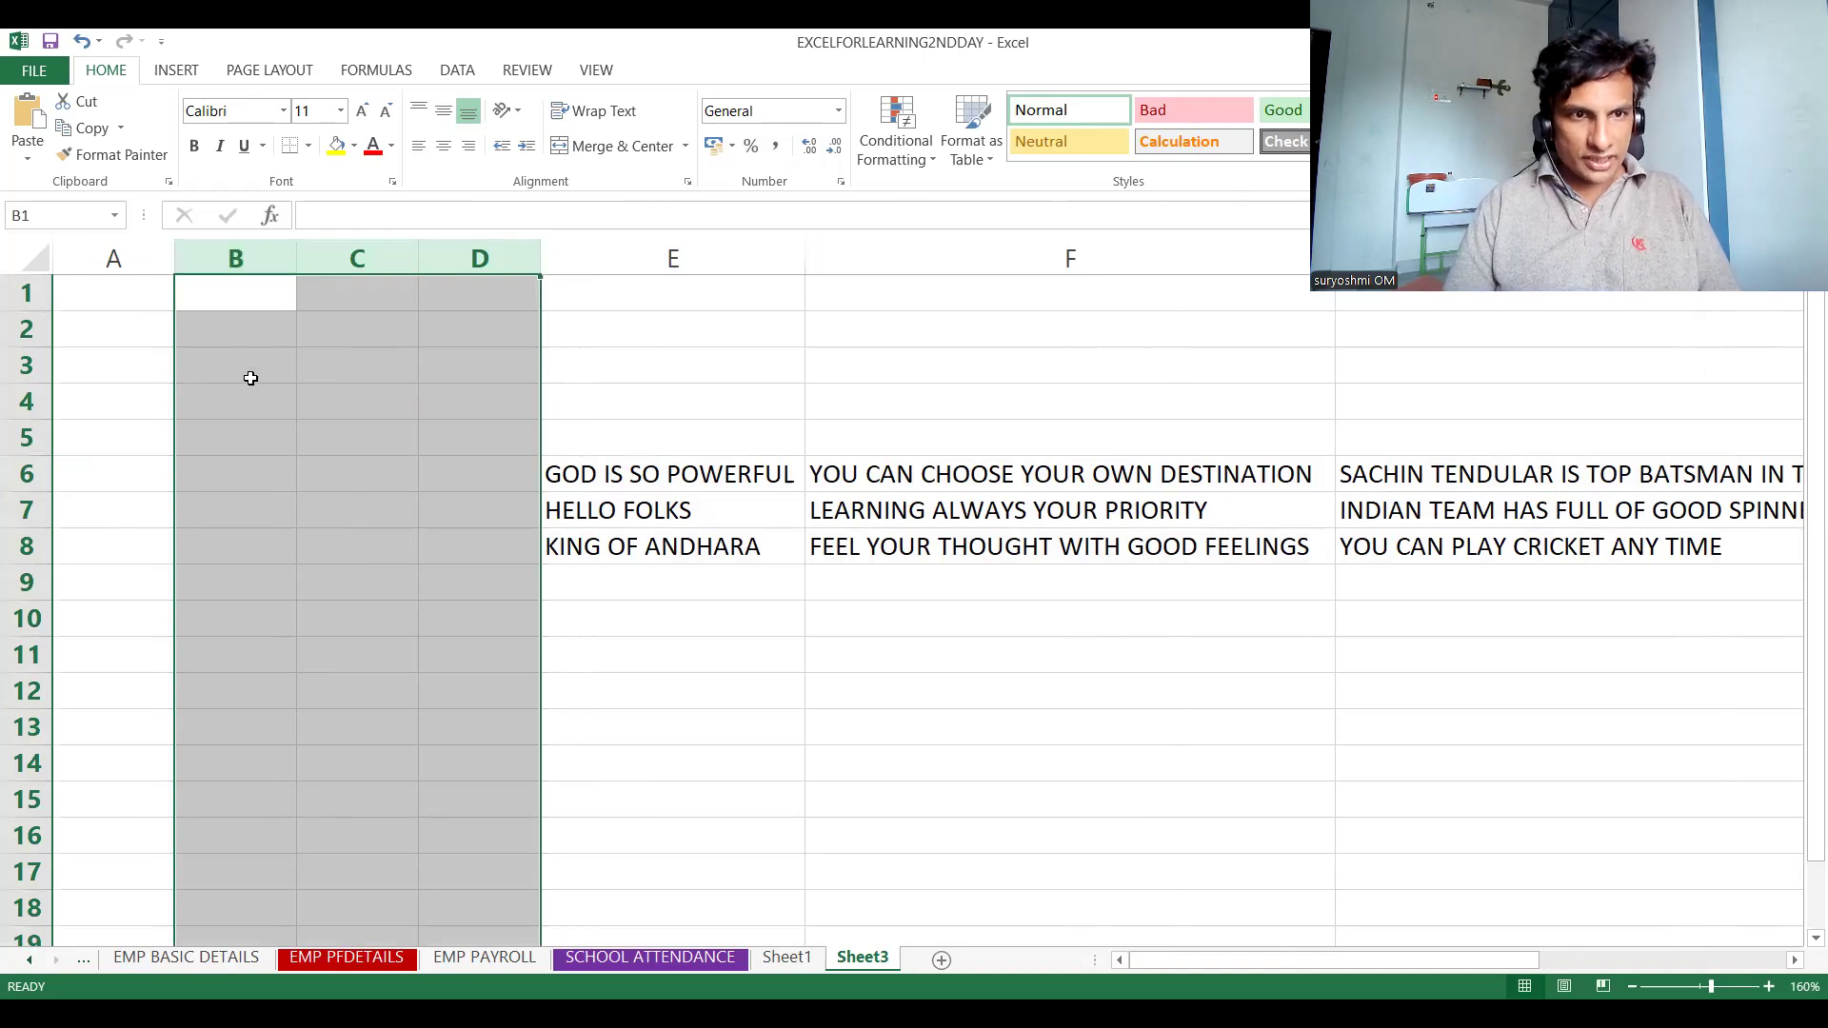
right_click(250, 378)
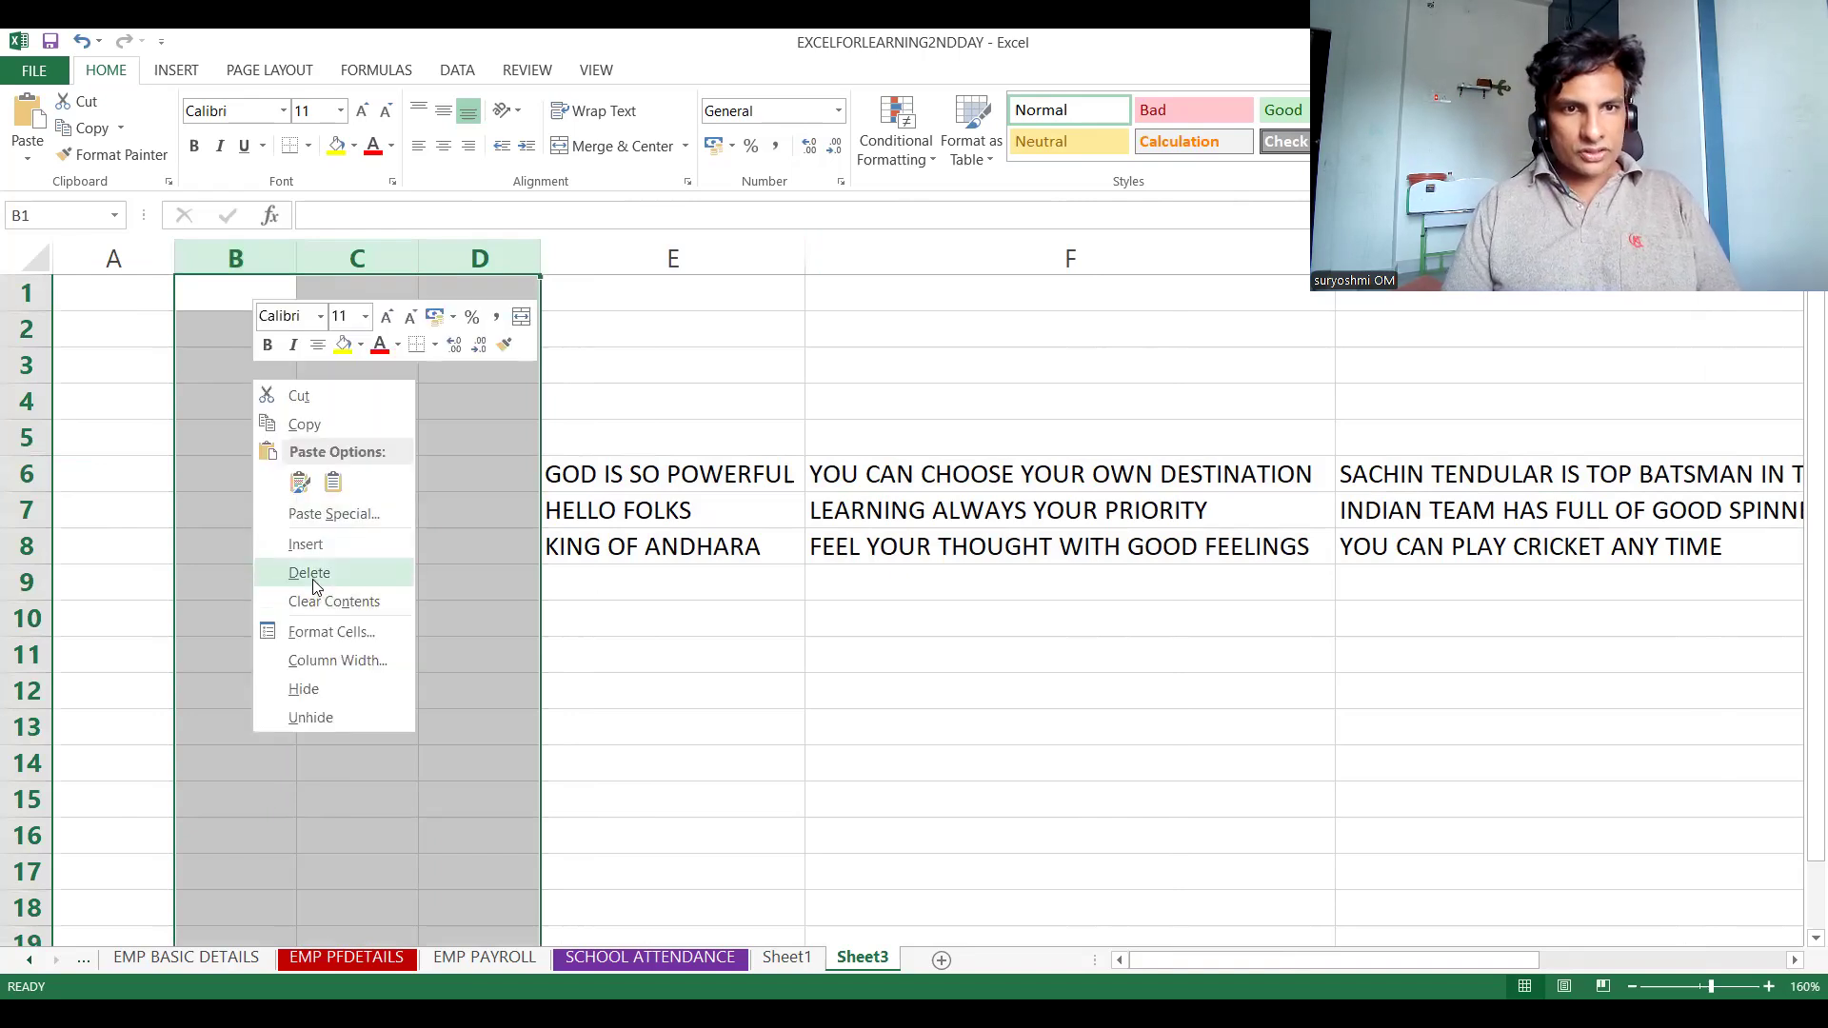
click(312, 575)
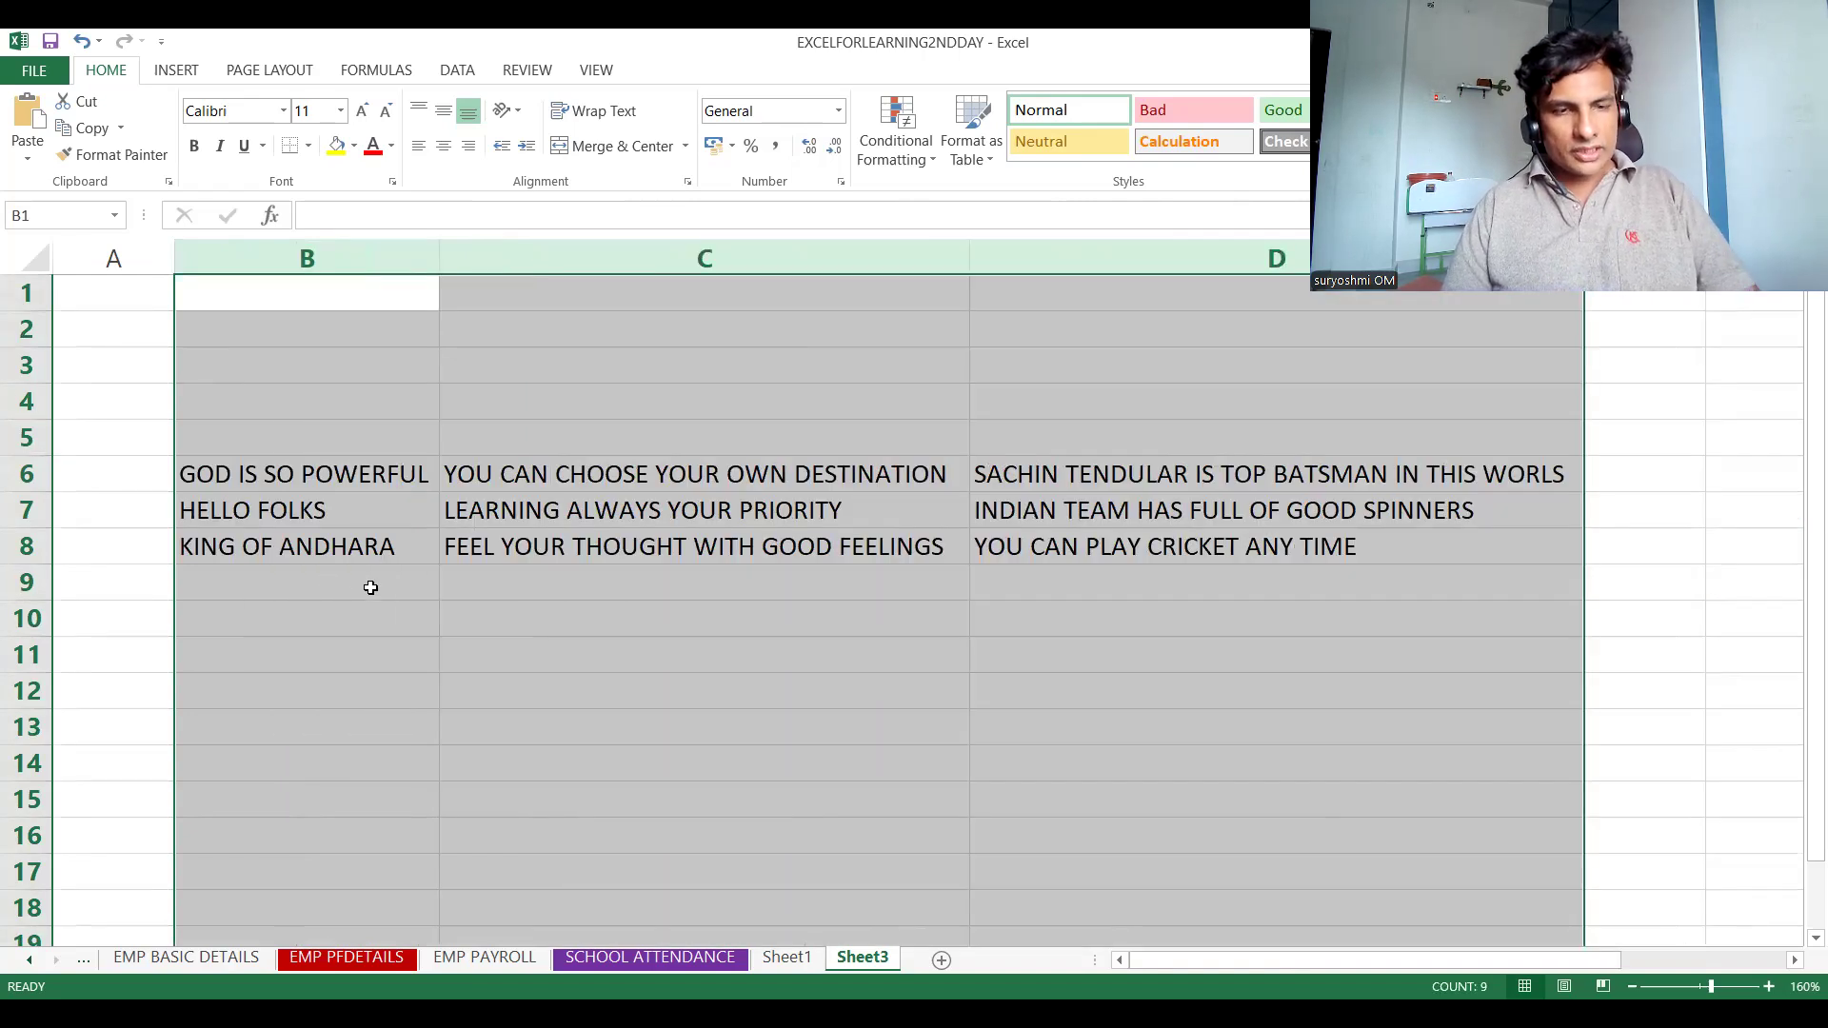
Undo the column deletion and the row height and column width autofits
key(ctrl+z)
key(ctrl+z)
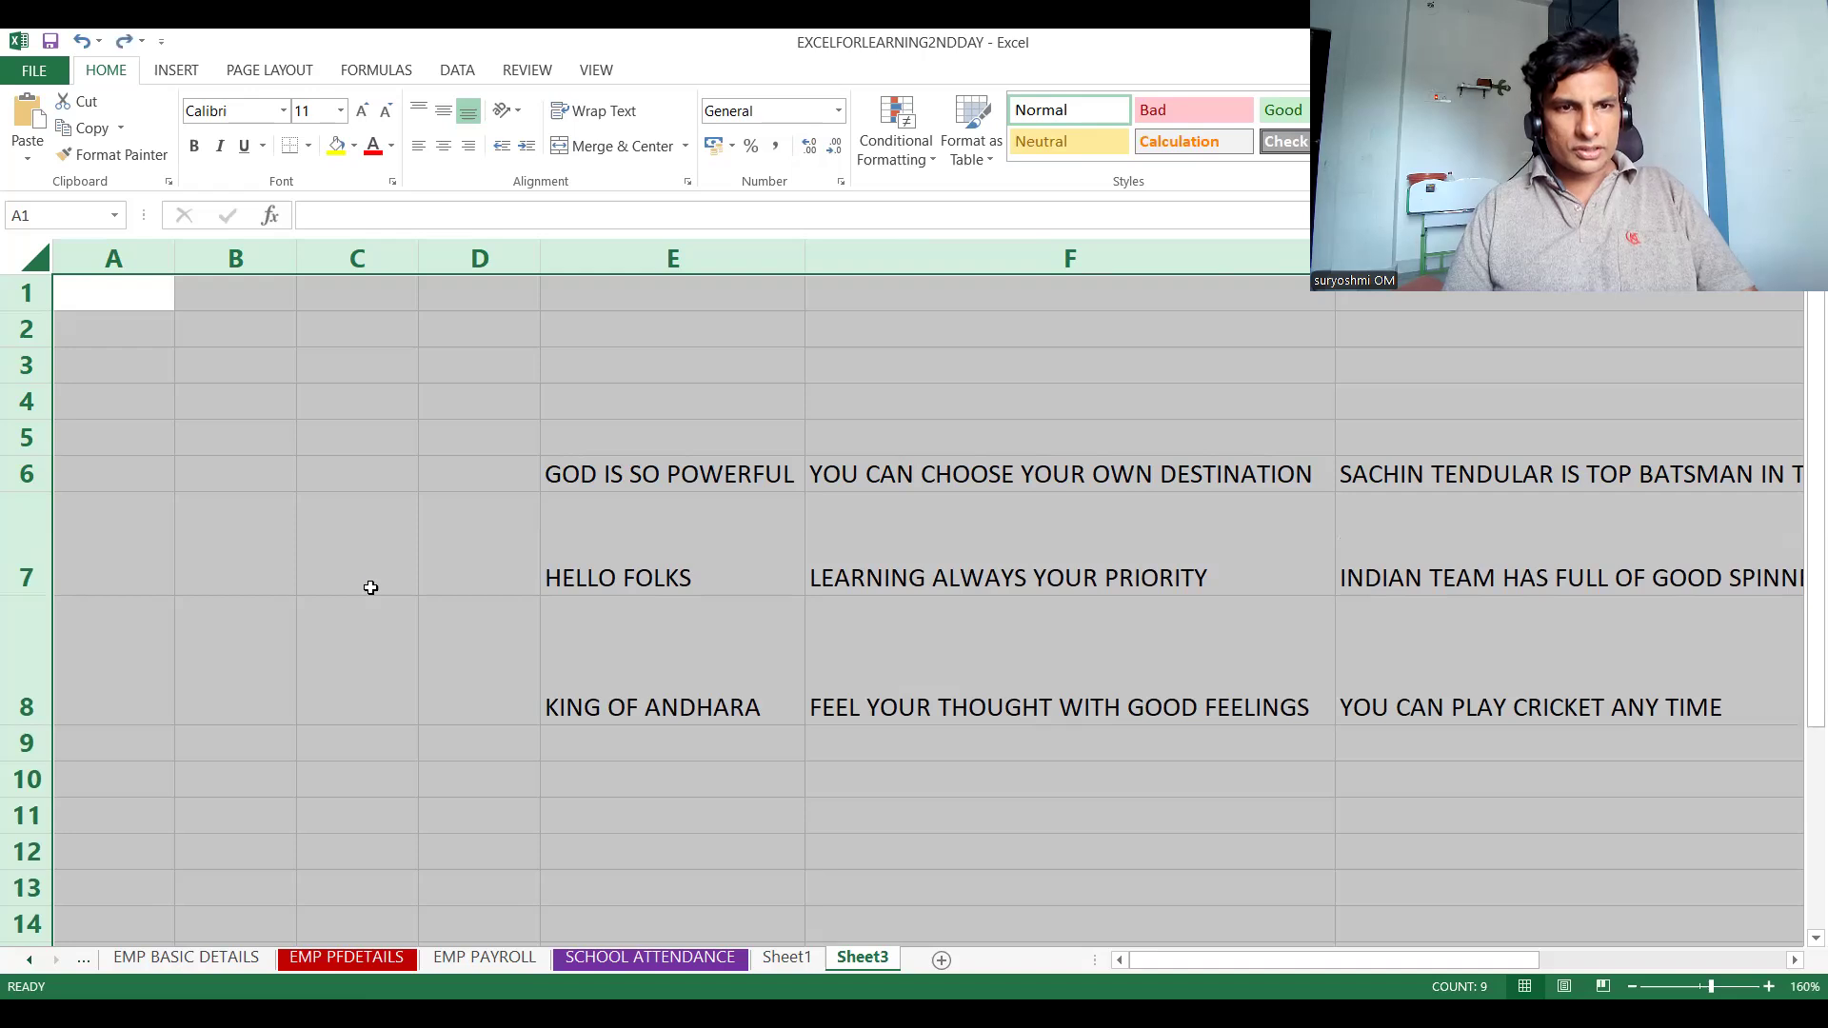
key(ctrl+z)
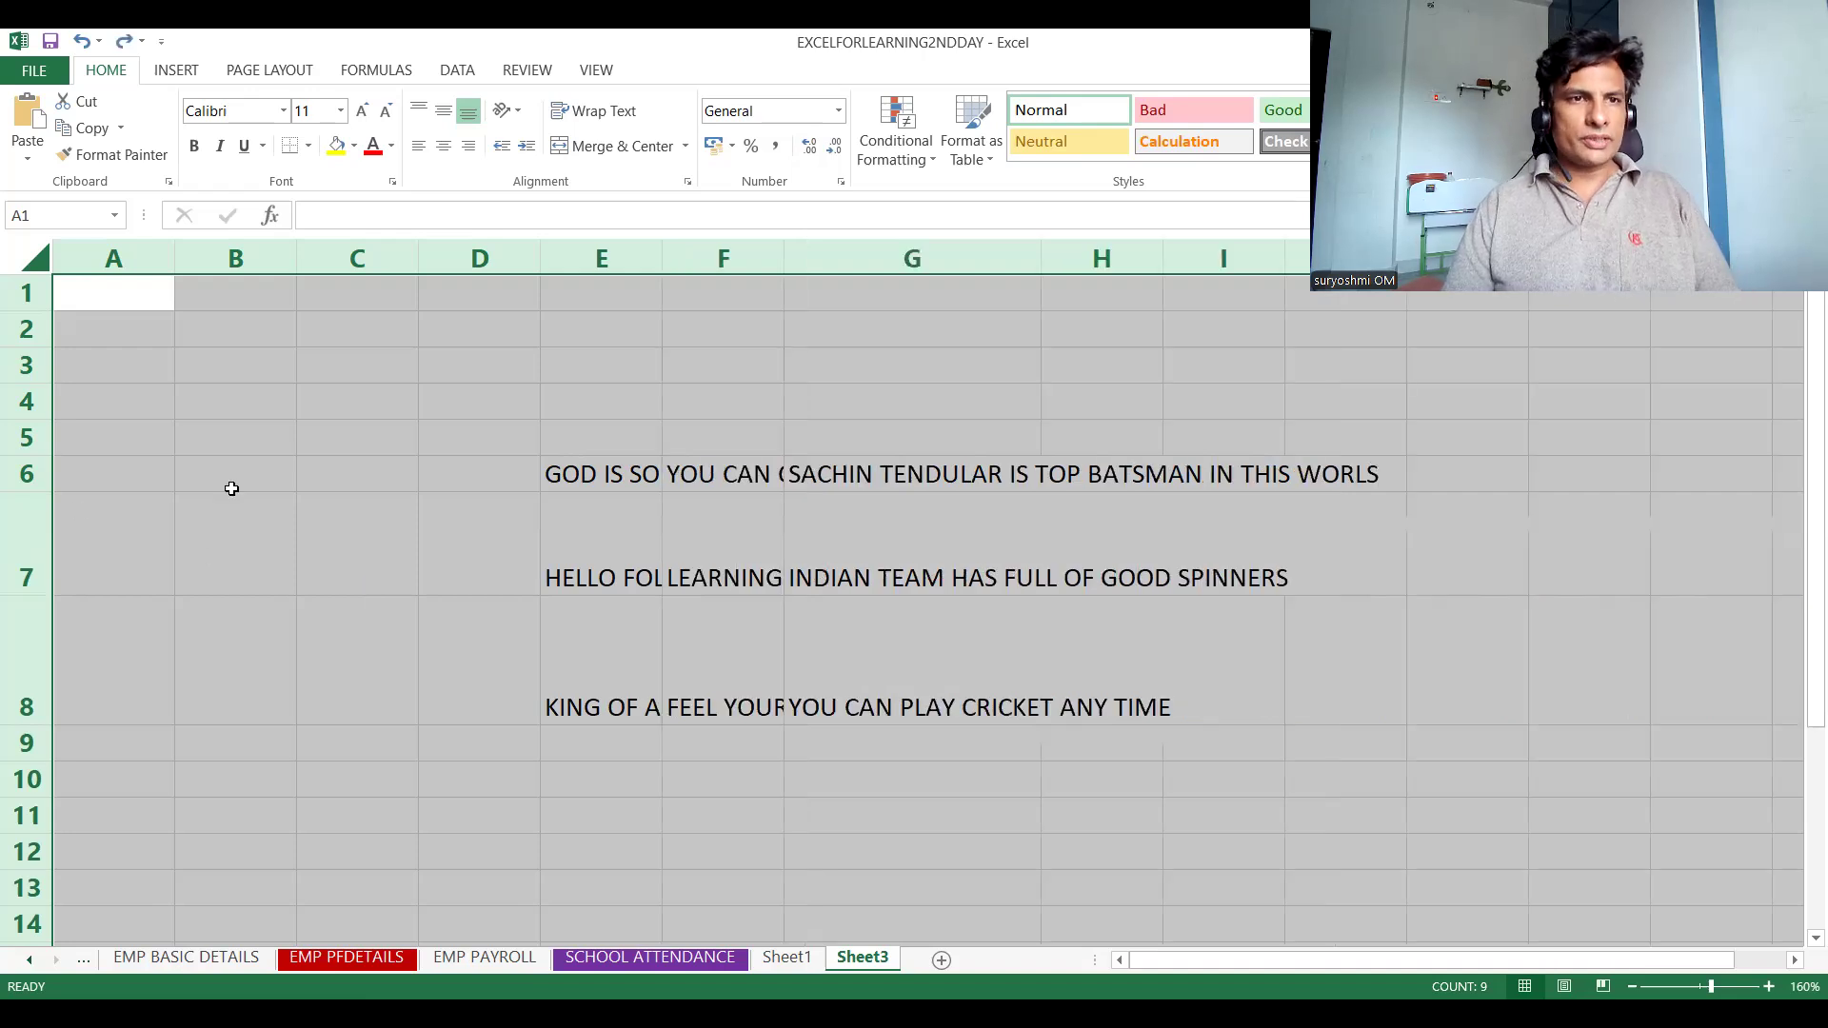
Select columns A through C and delete them
click(118, 261)
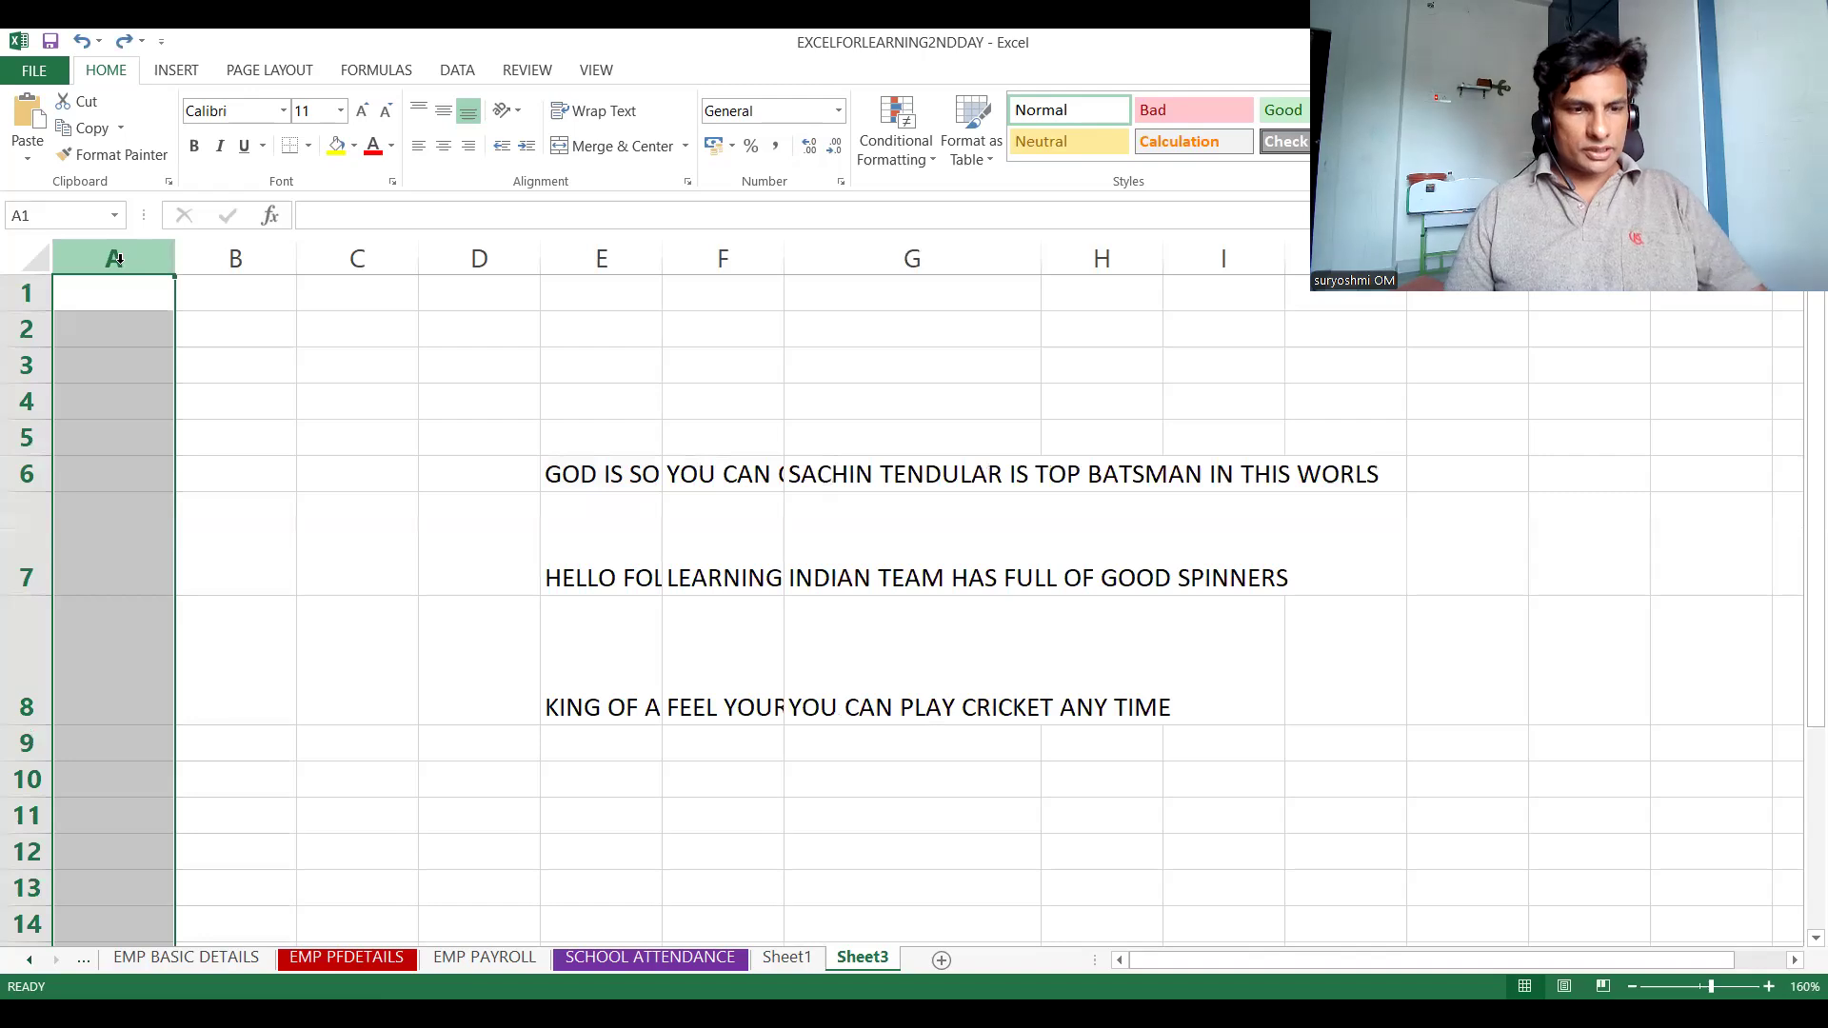
drag(118, 261, 360, 259)
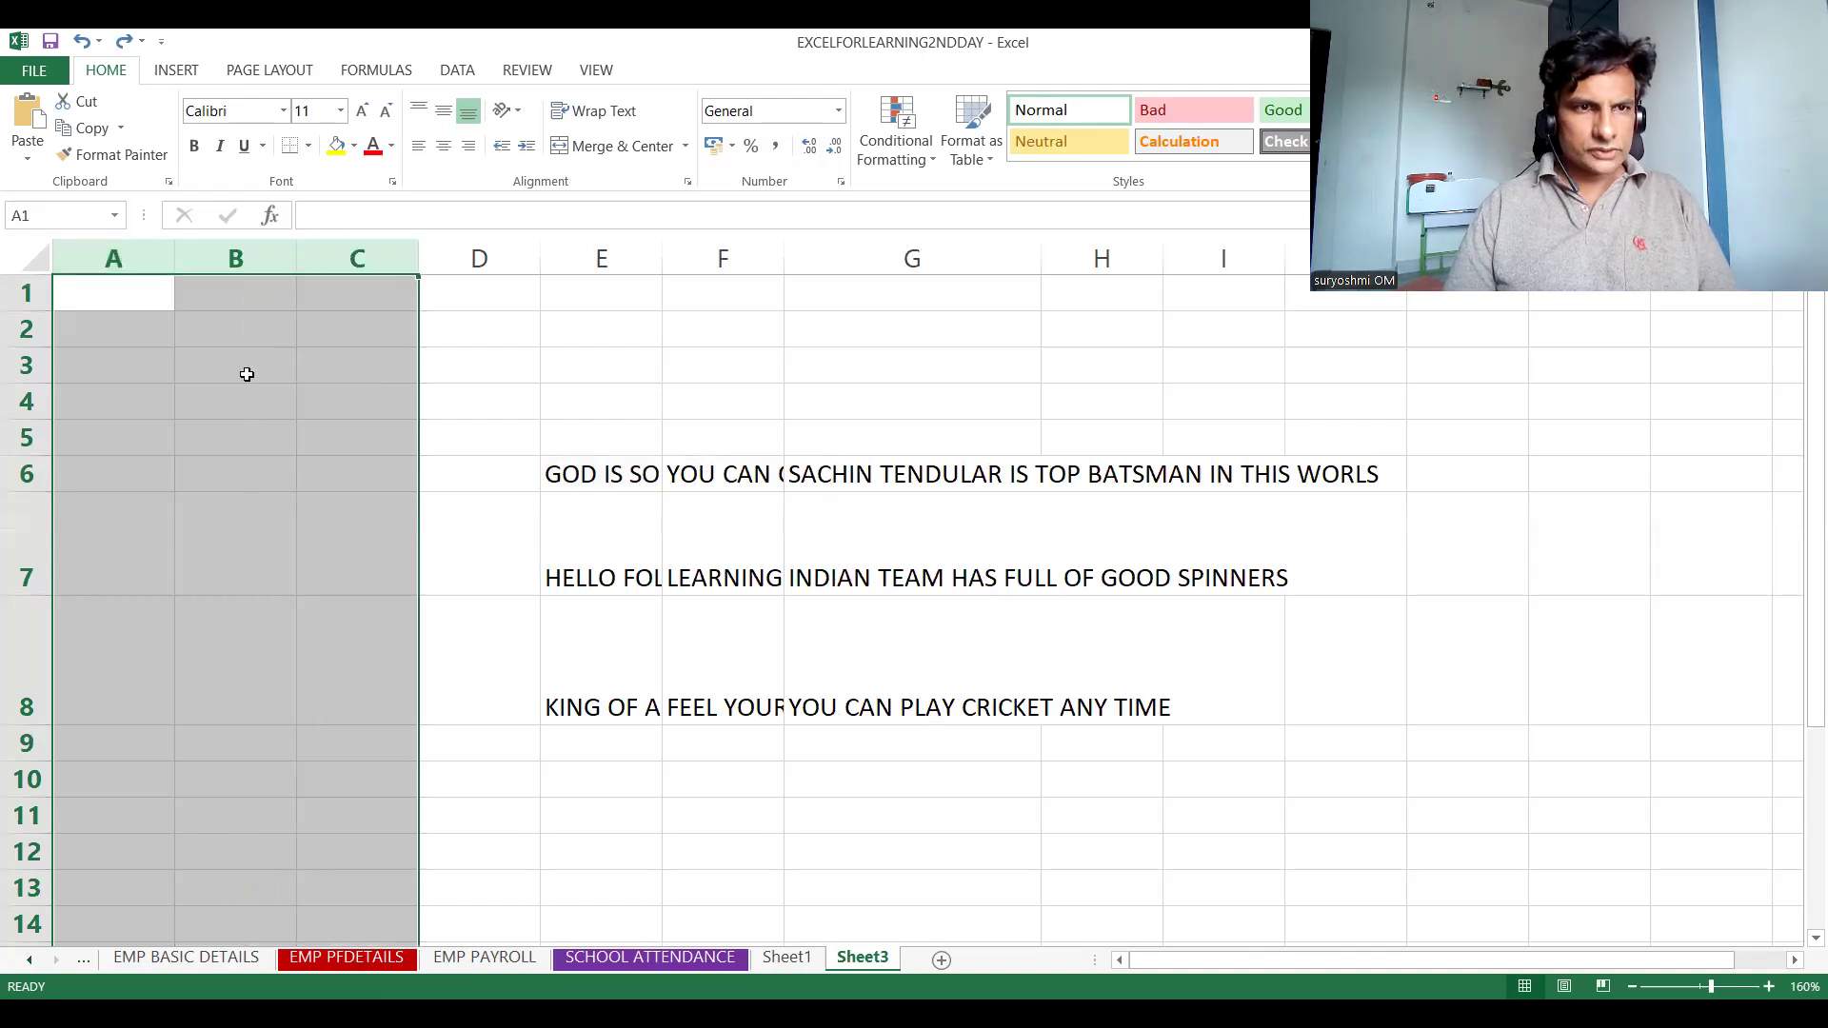
right_click(182, 377)
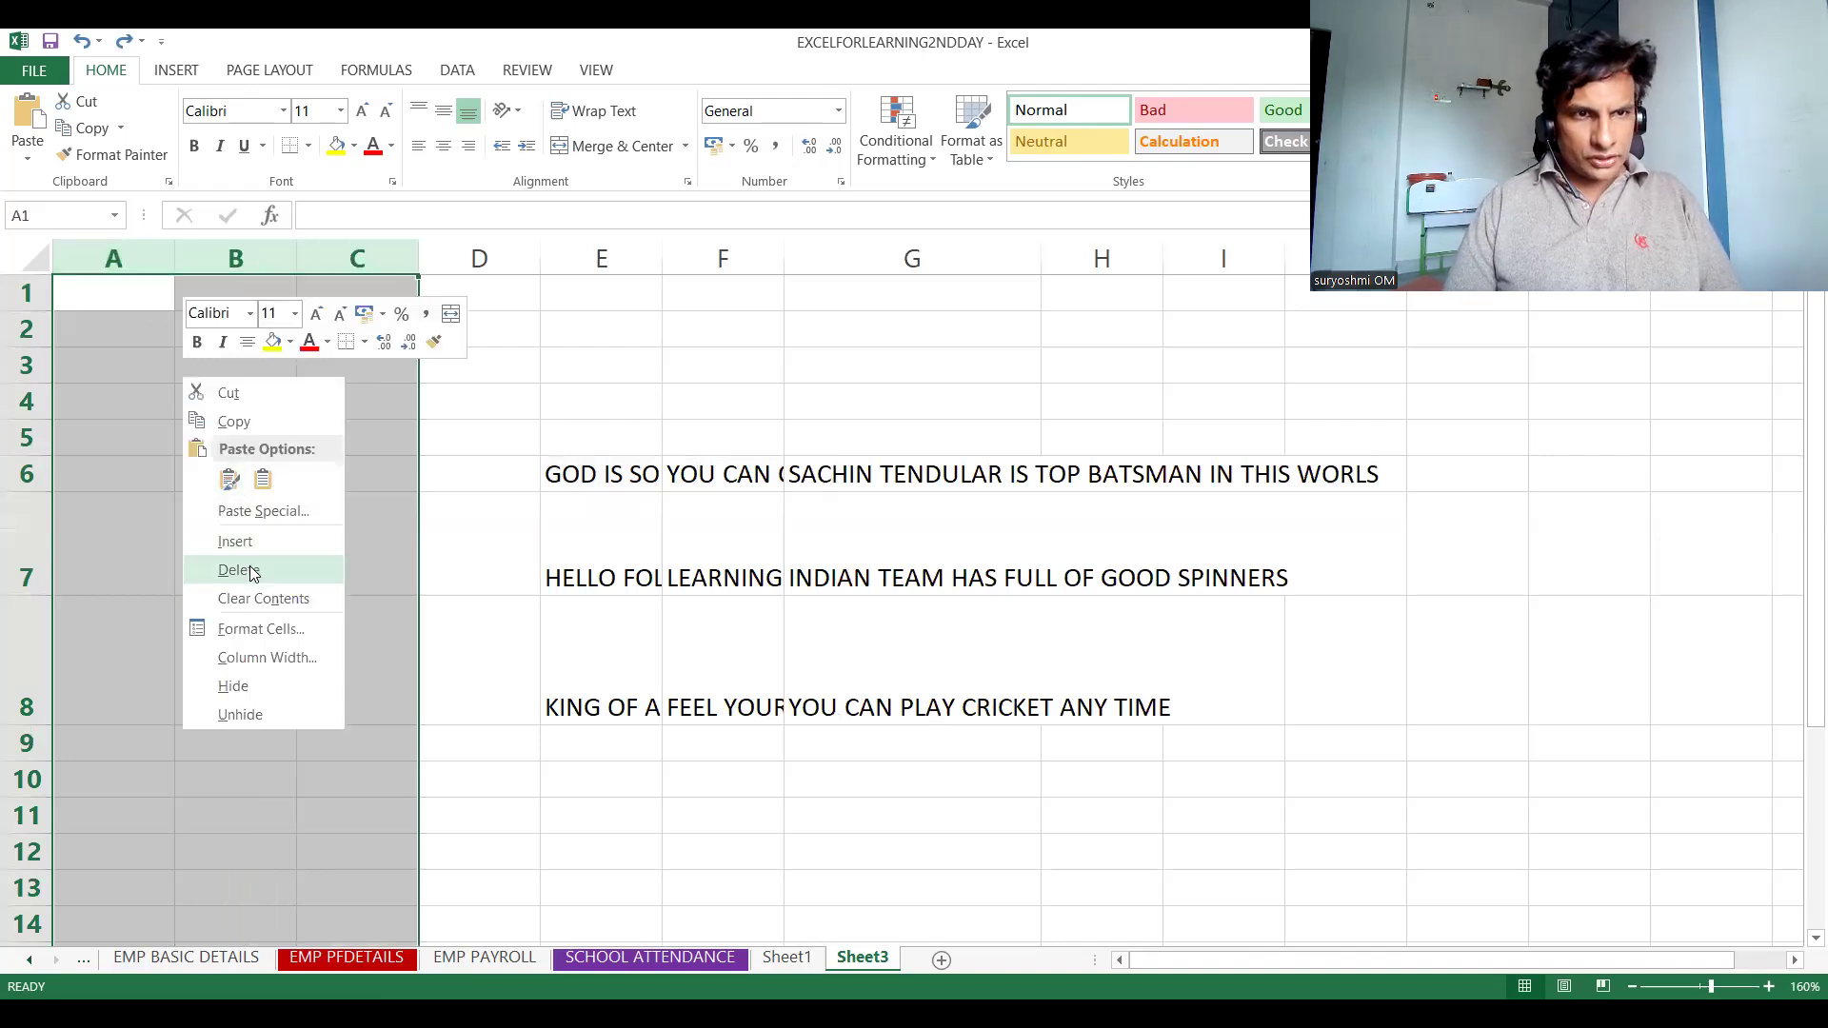
click(252, 569)
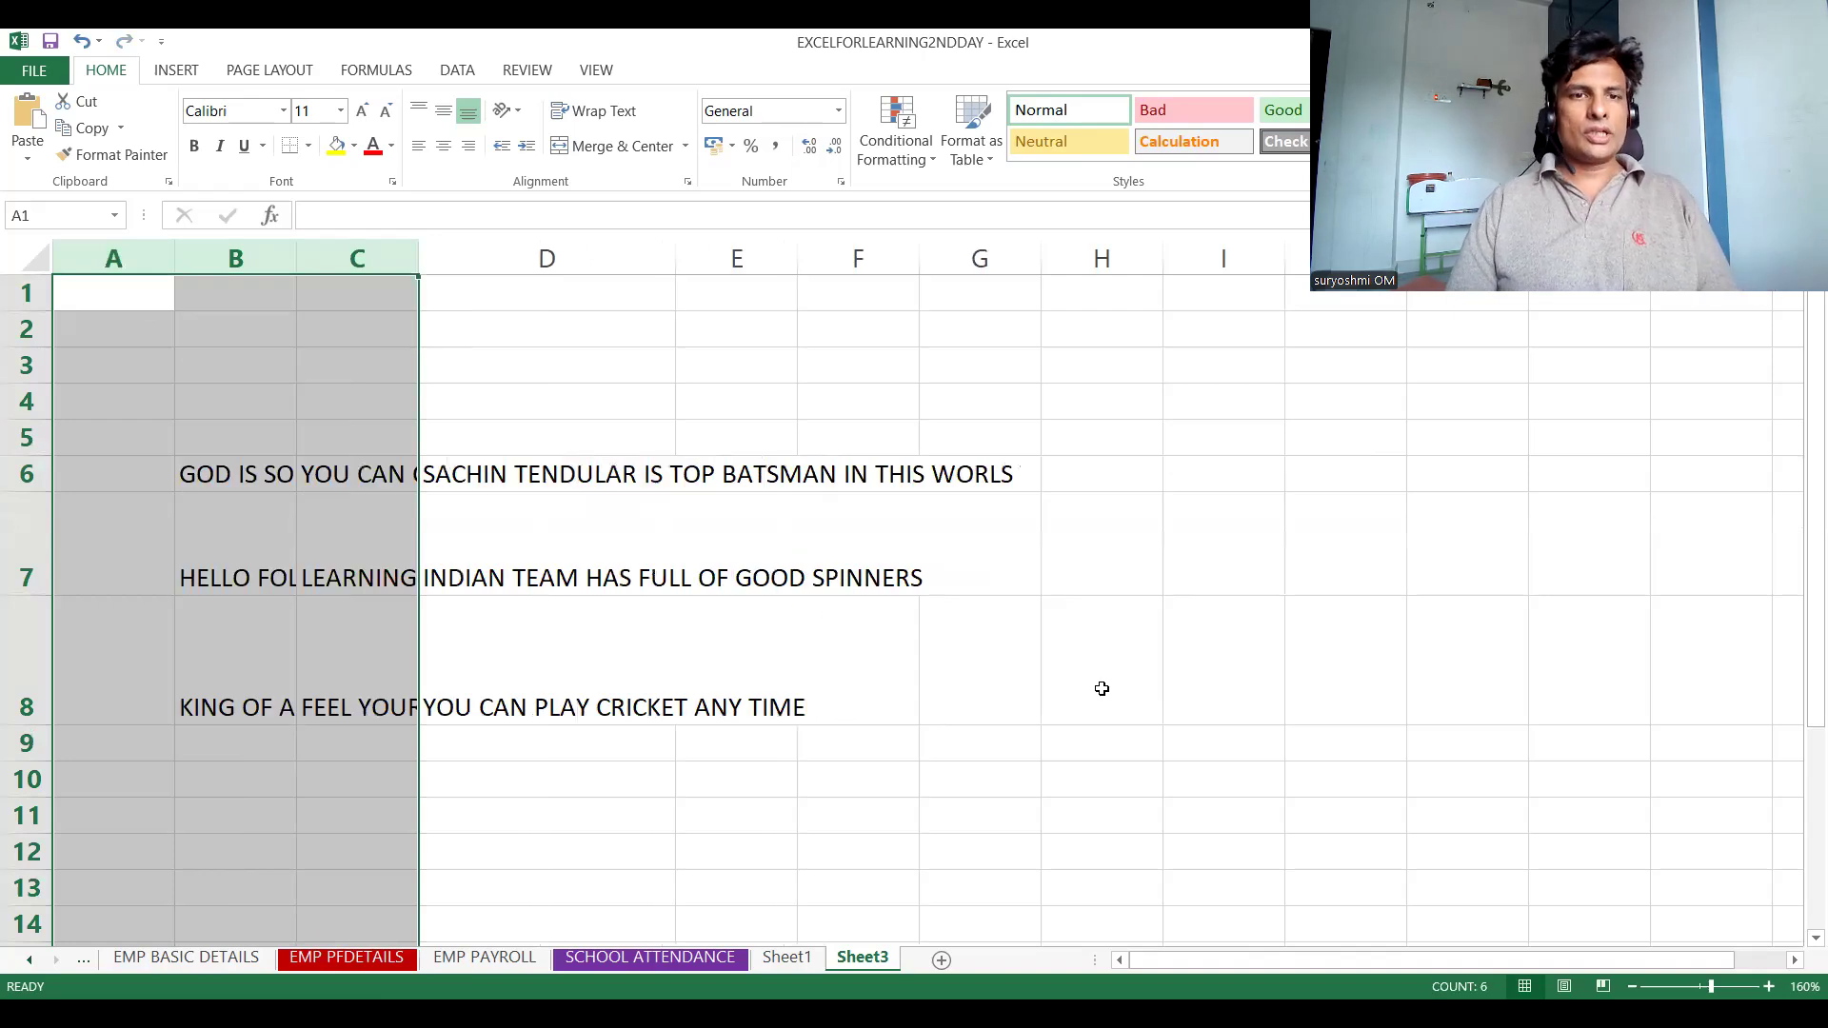
Switch to the presentation to review the slide of autofit methods, then return to the worksheet
click(1145, 696)
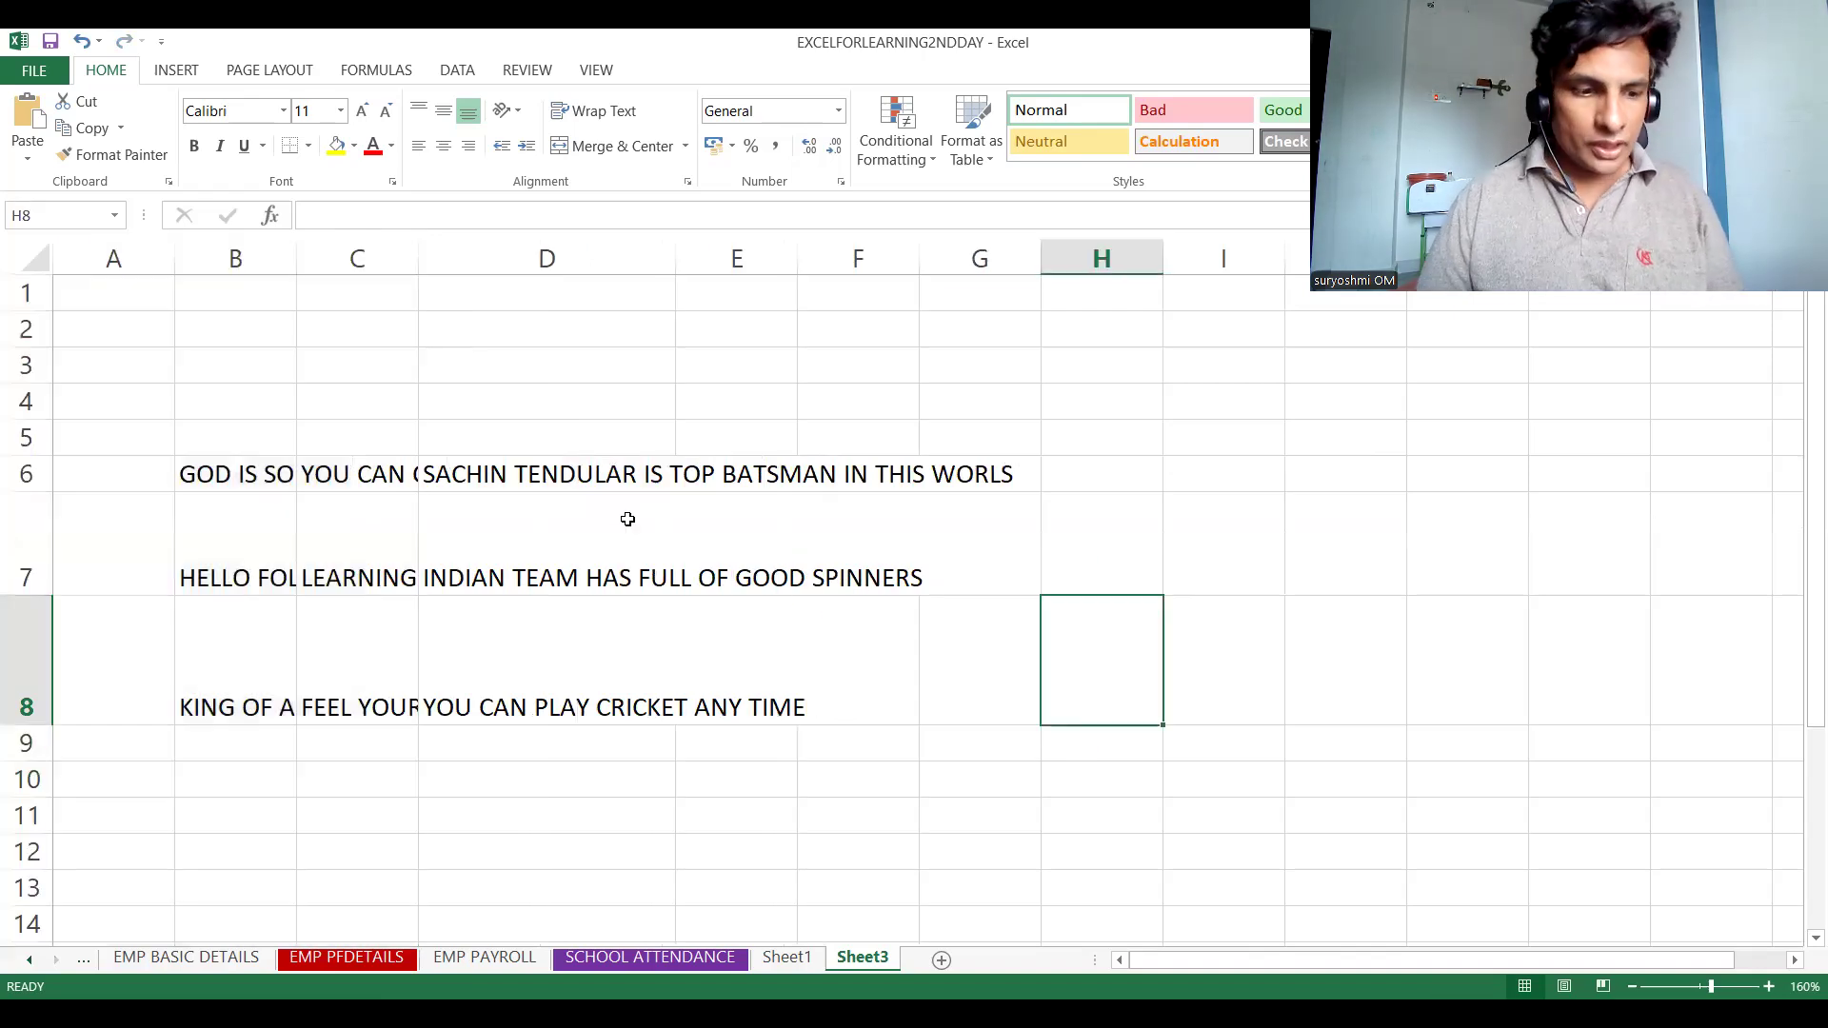
key(ctrl+a)
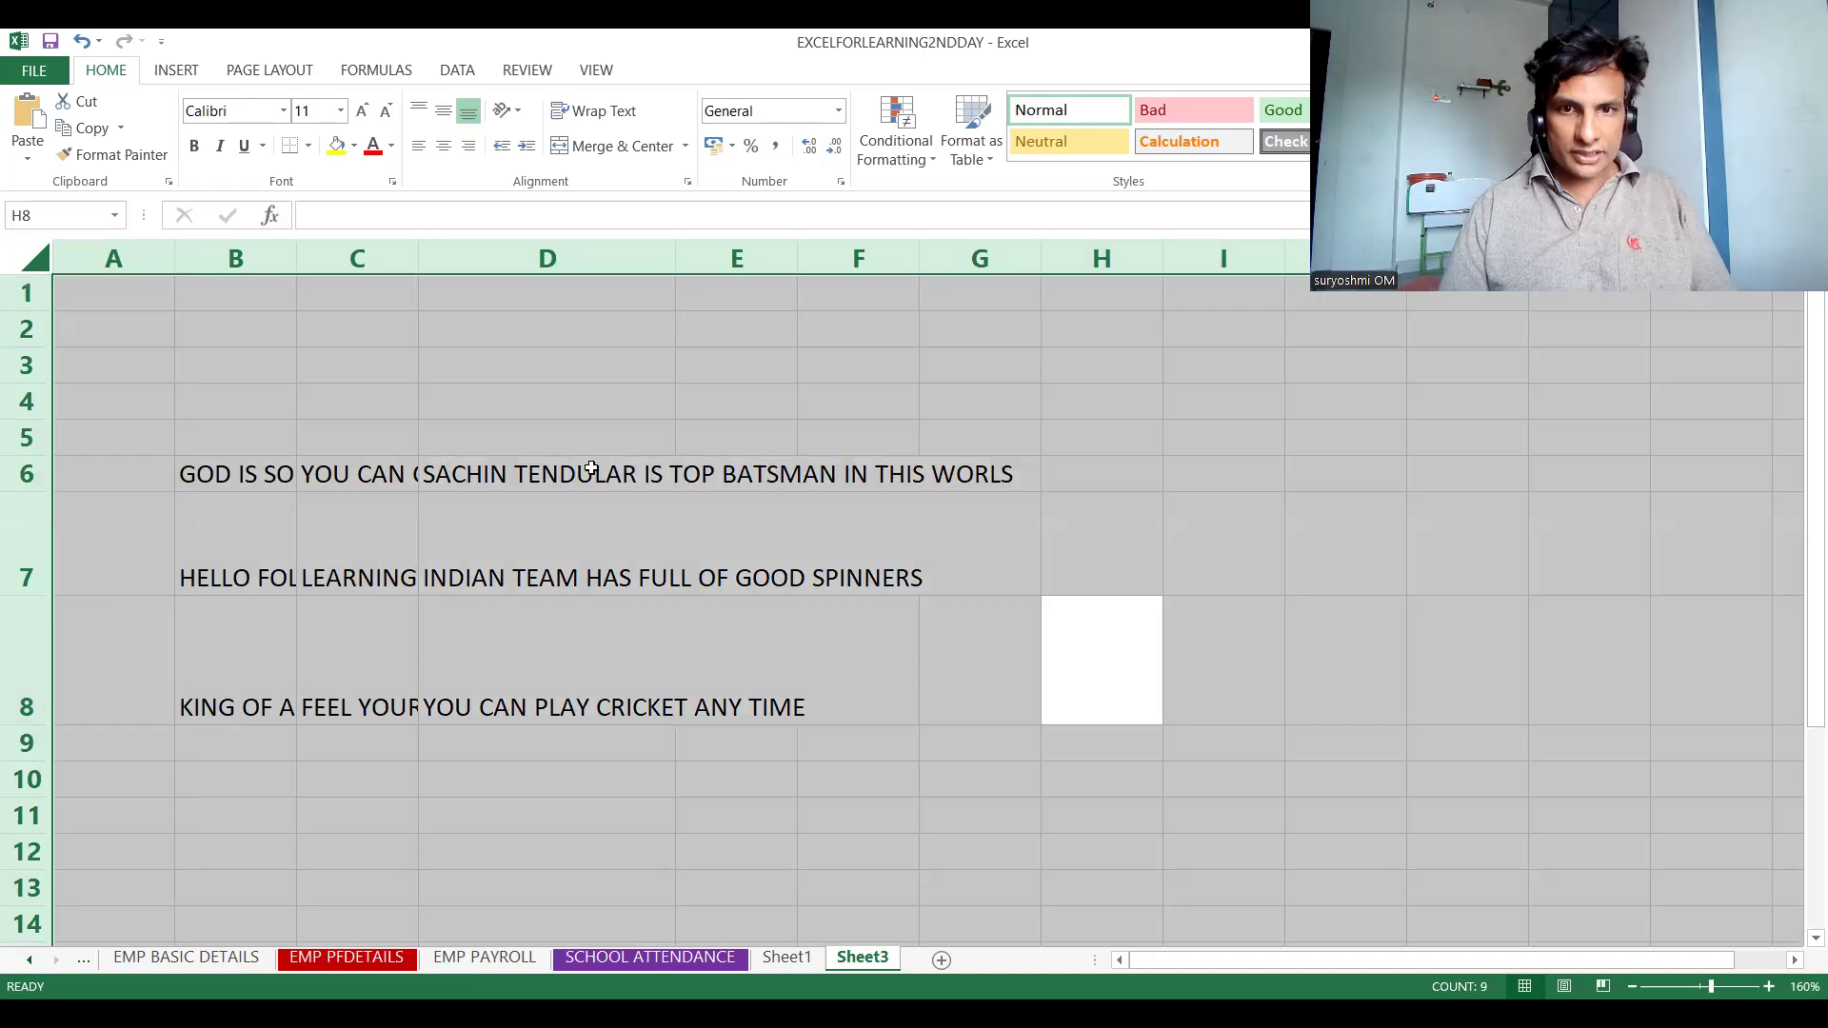
click(304, 350)
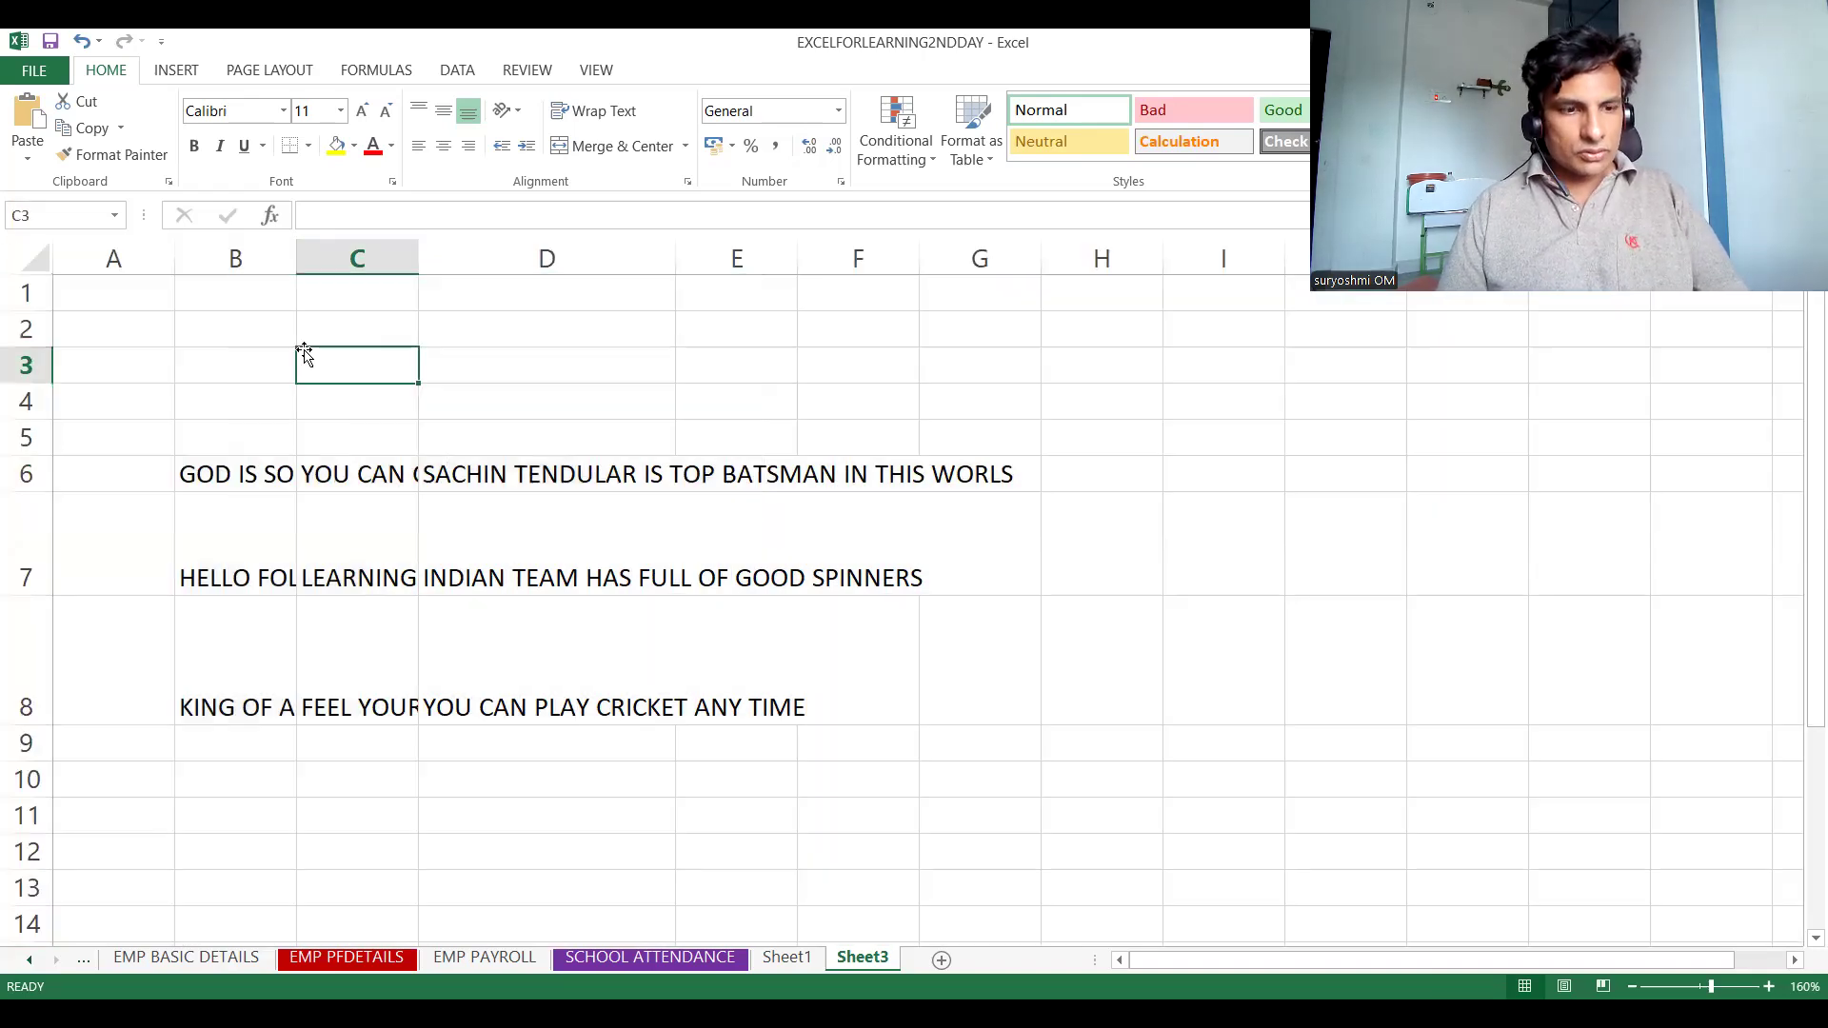
key(ctrl+a)
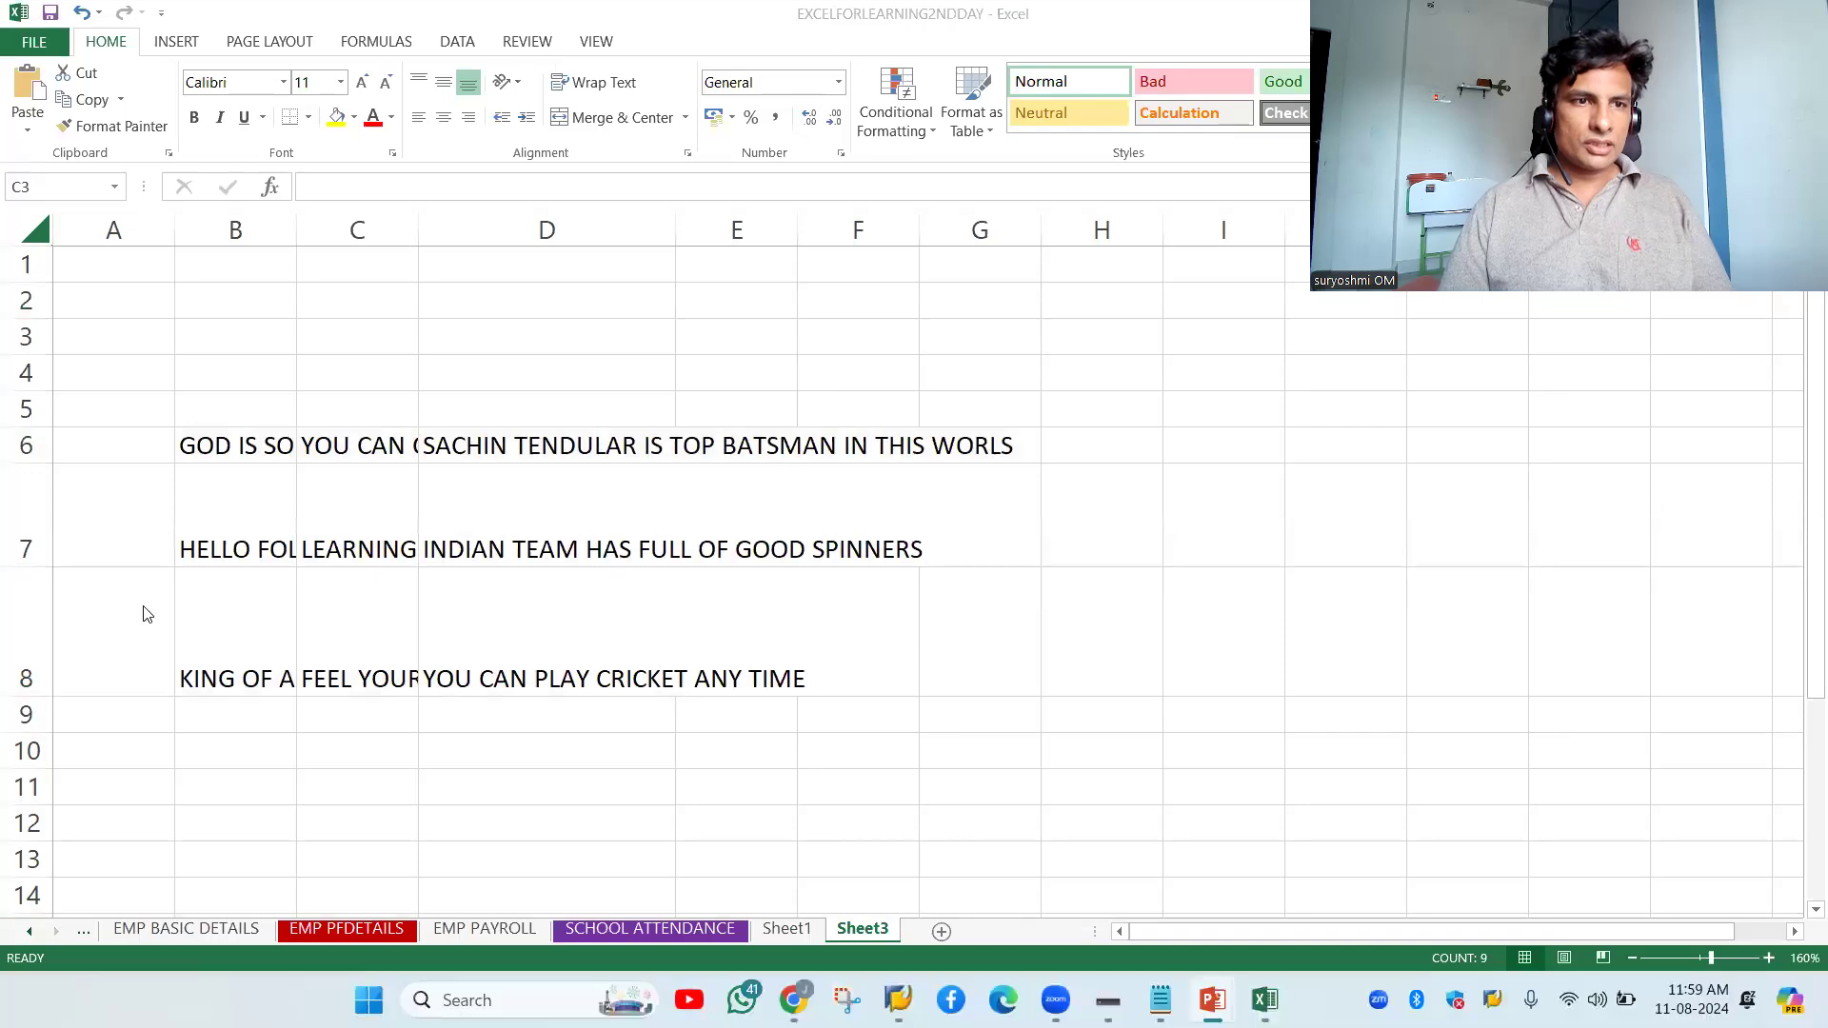
key(alt+Tab)
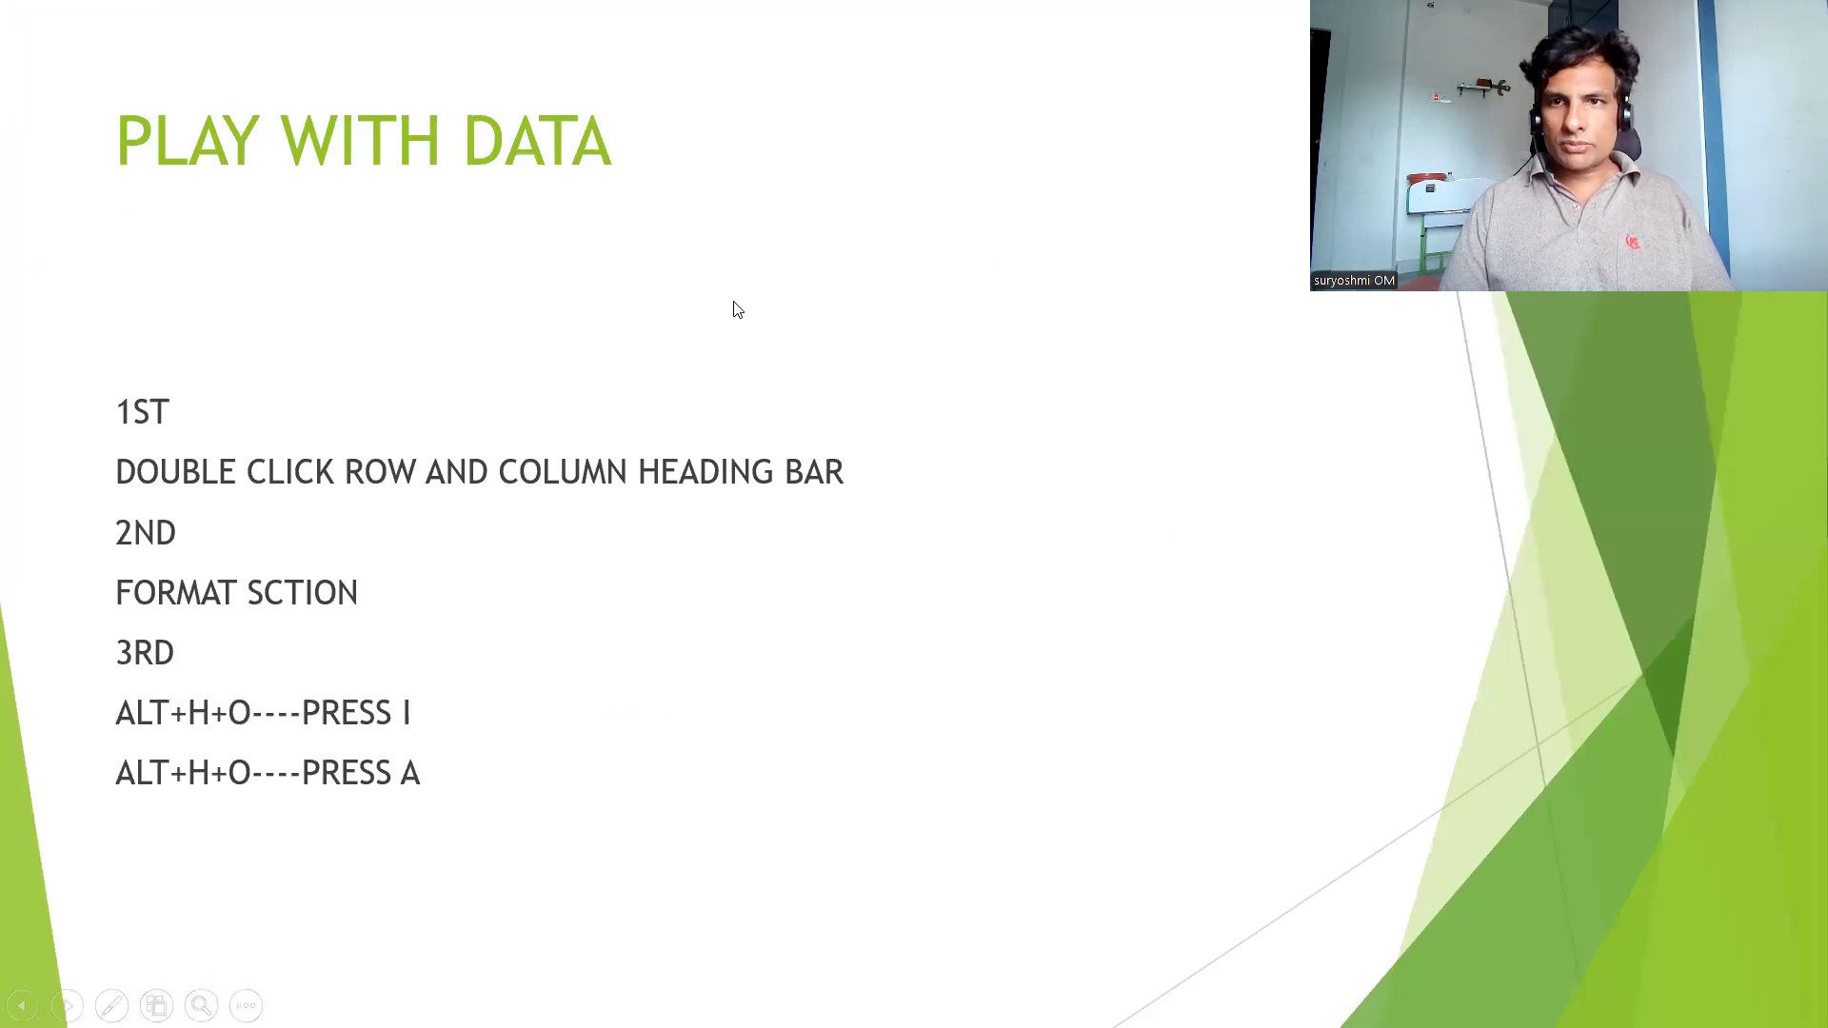
key(alt+Tab)
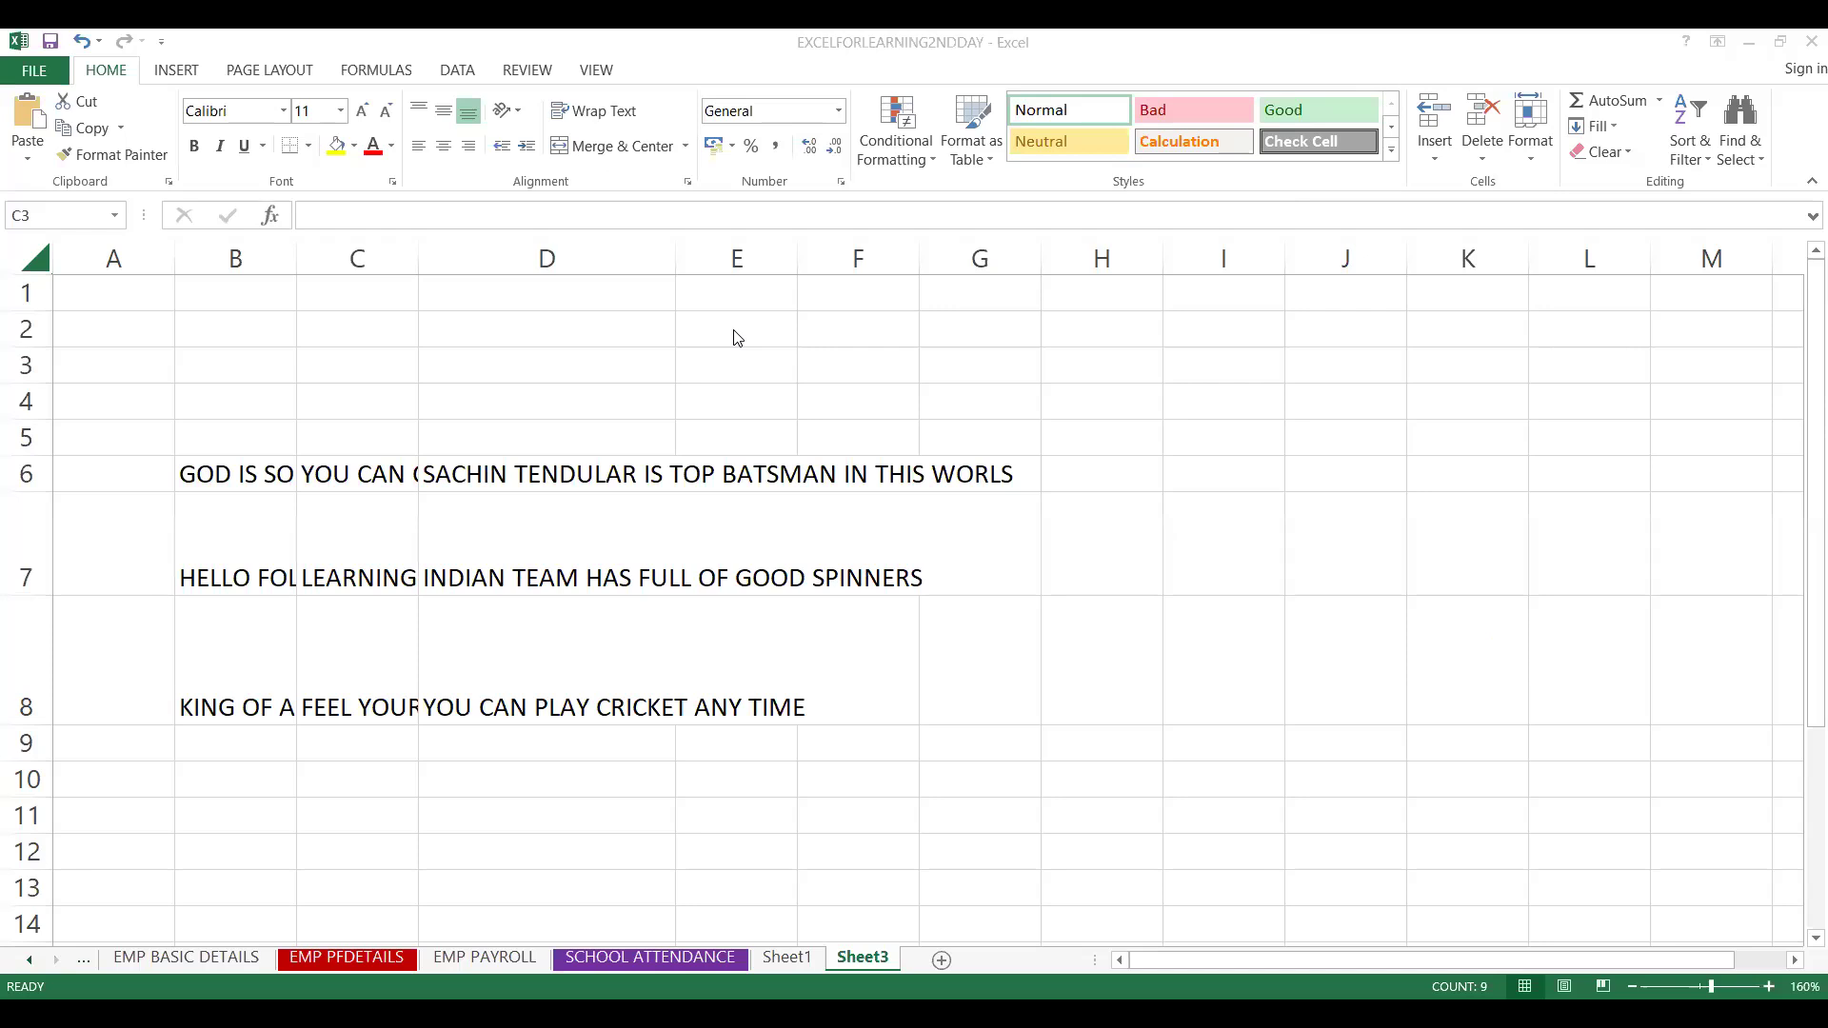
Select the entire sheet and autofit all row heights and column widths
click(31, 255)
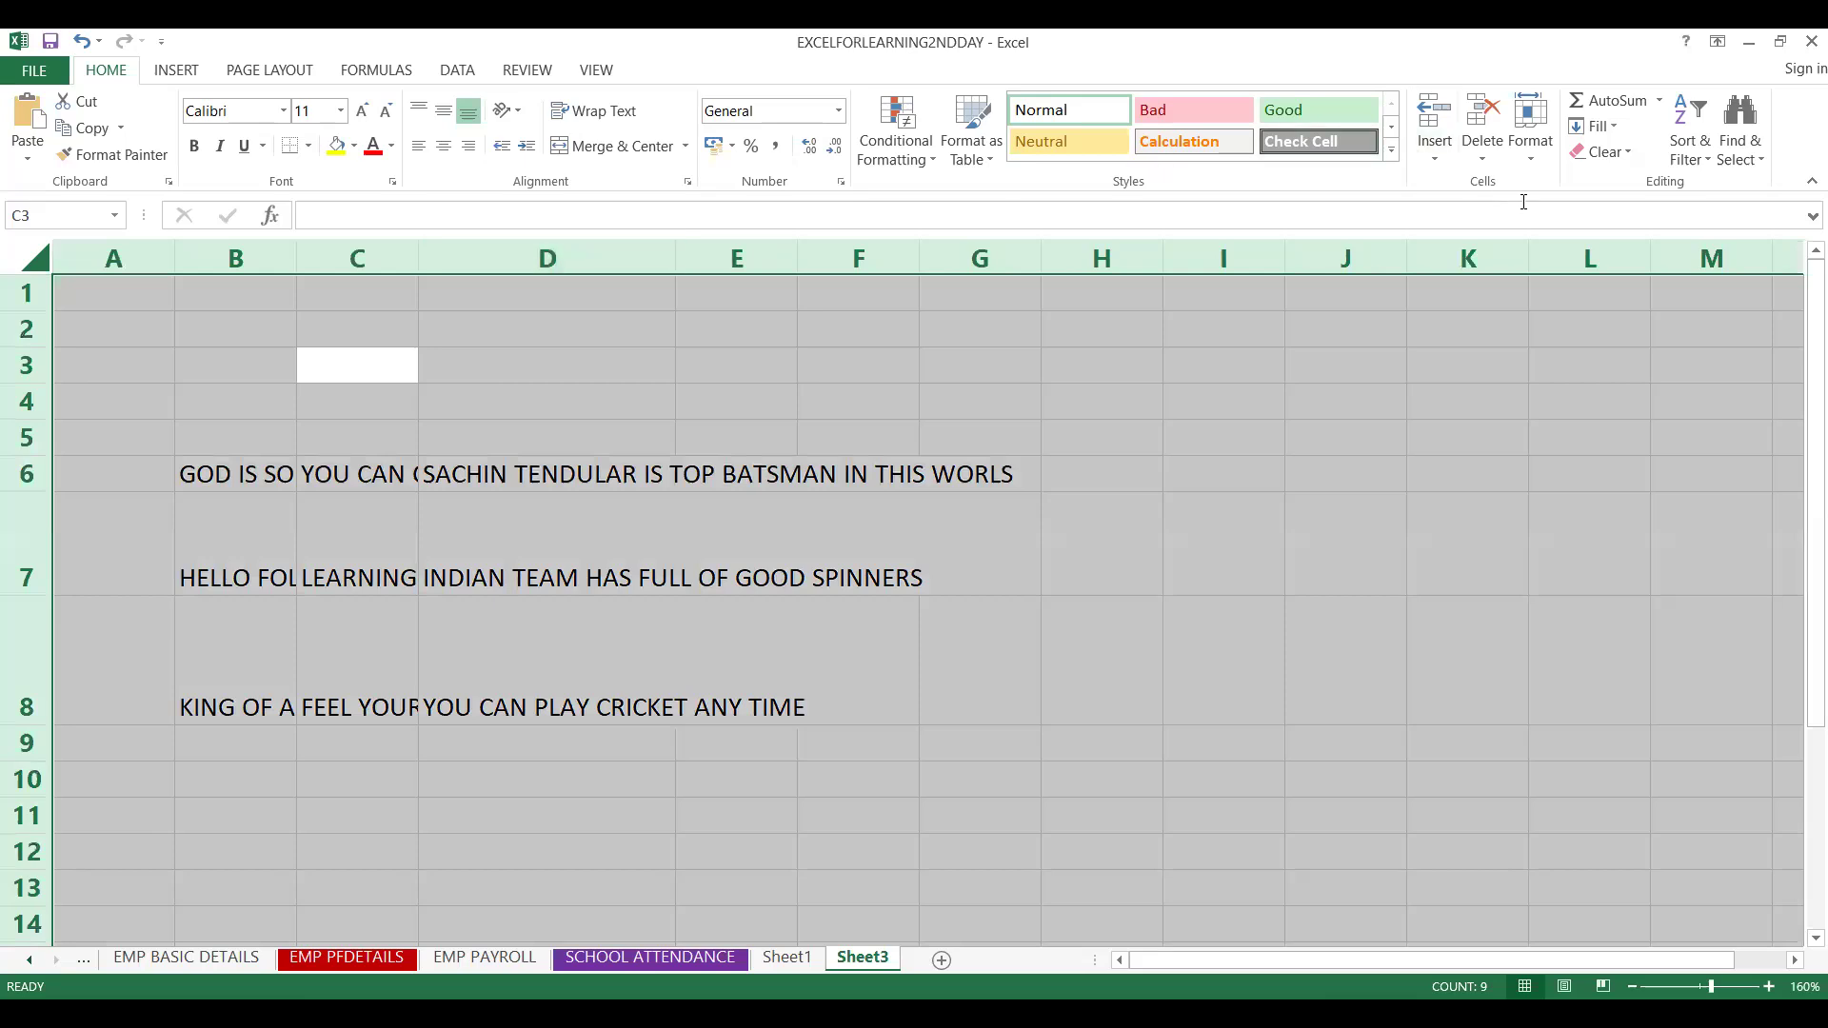
click(1532, 167)
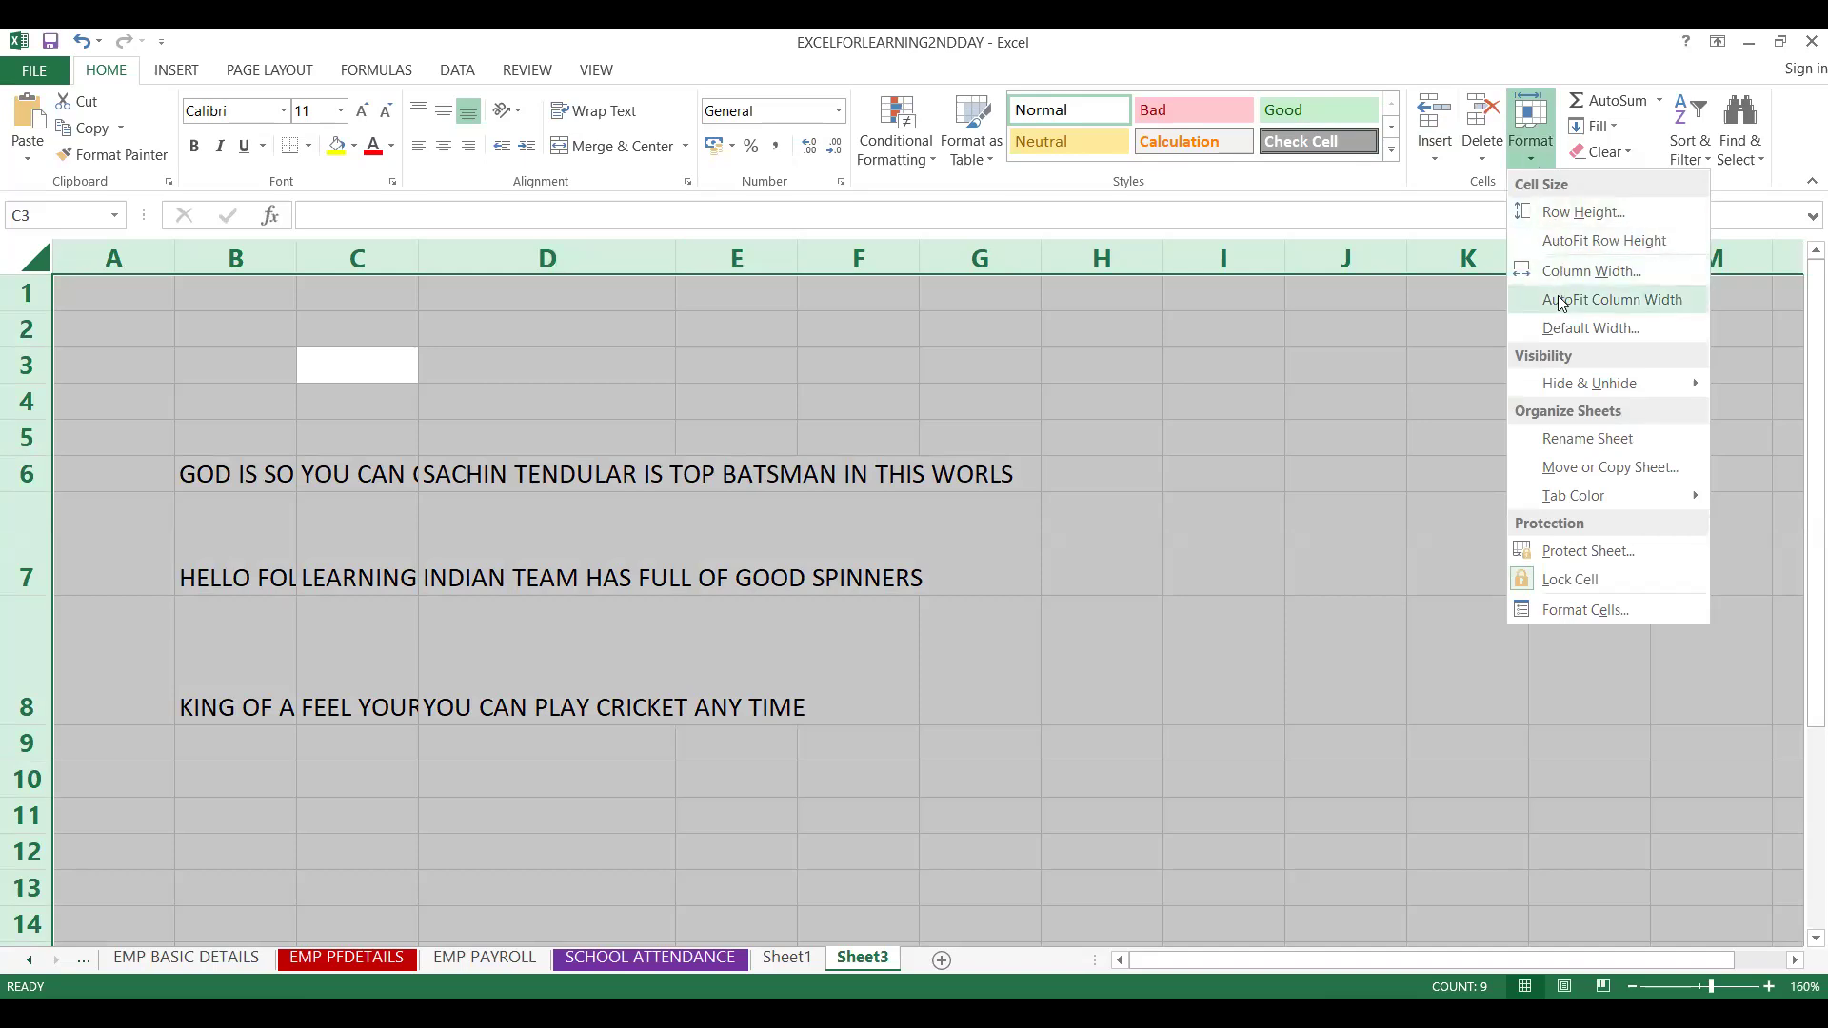
click(1561, 244)
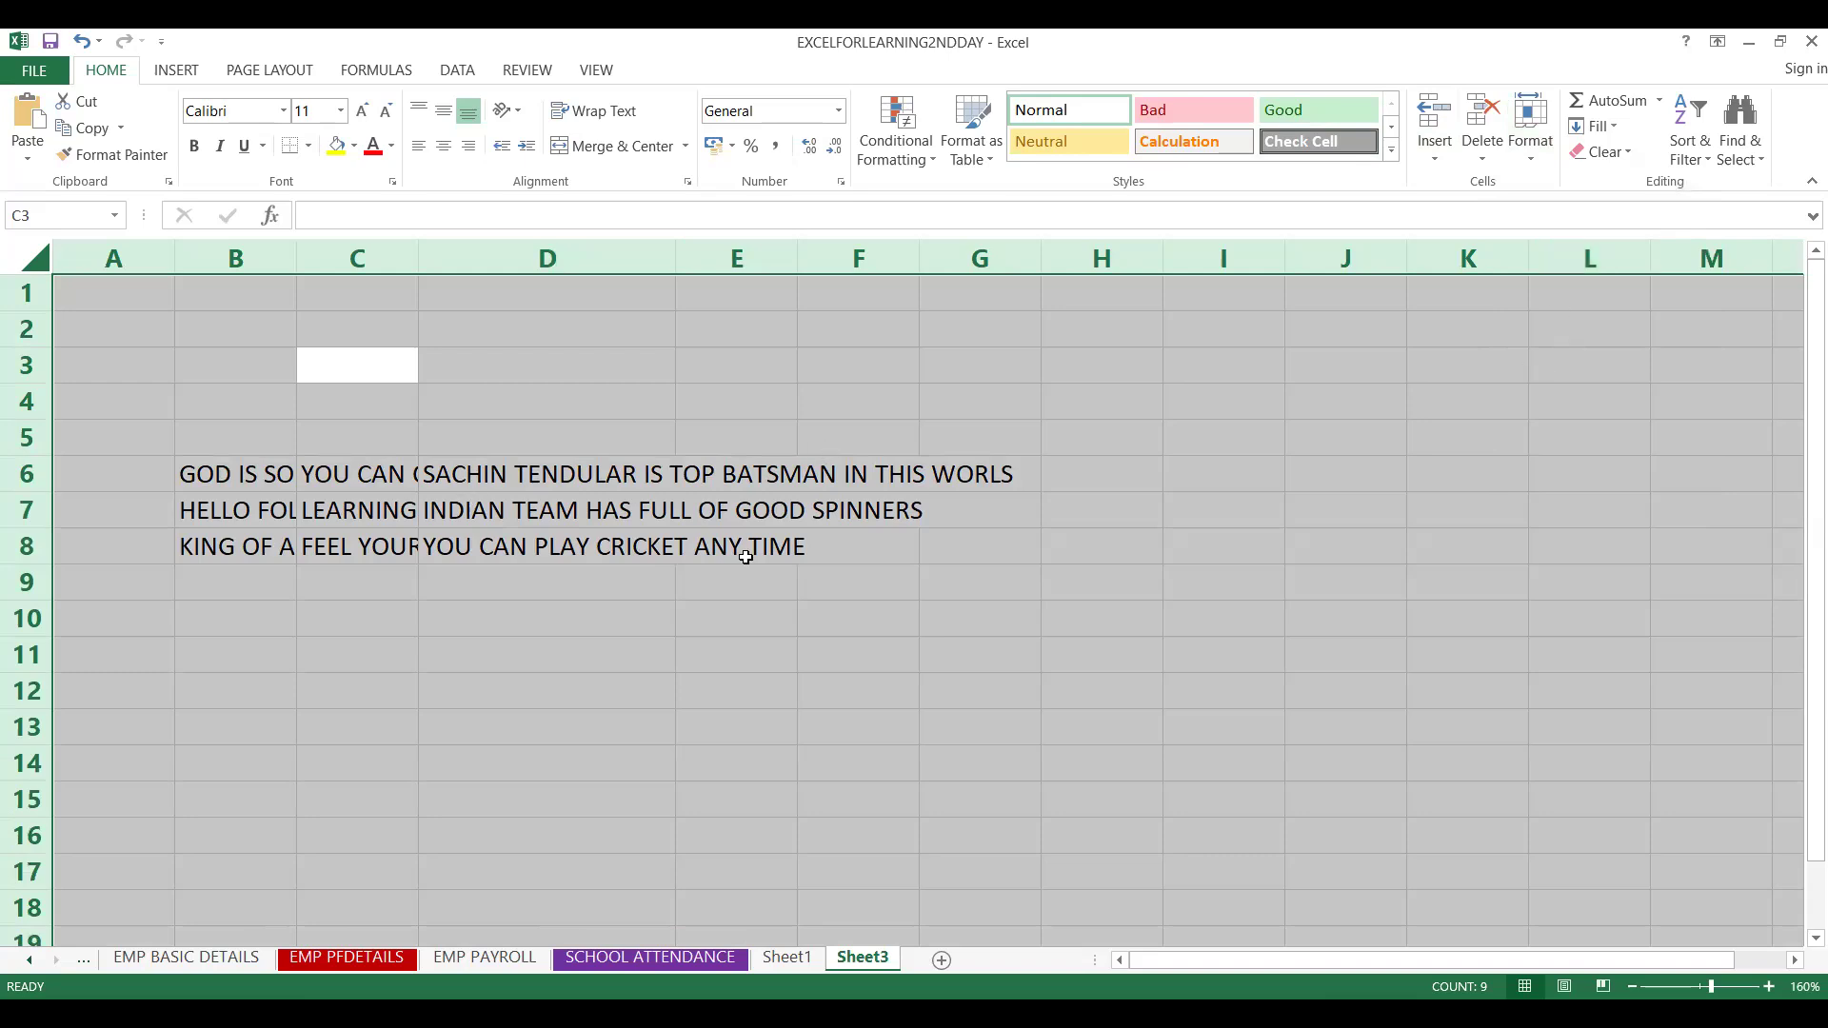
click(1535, 159)
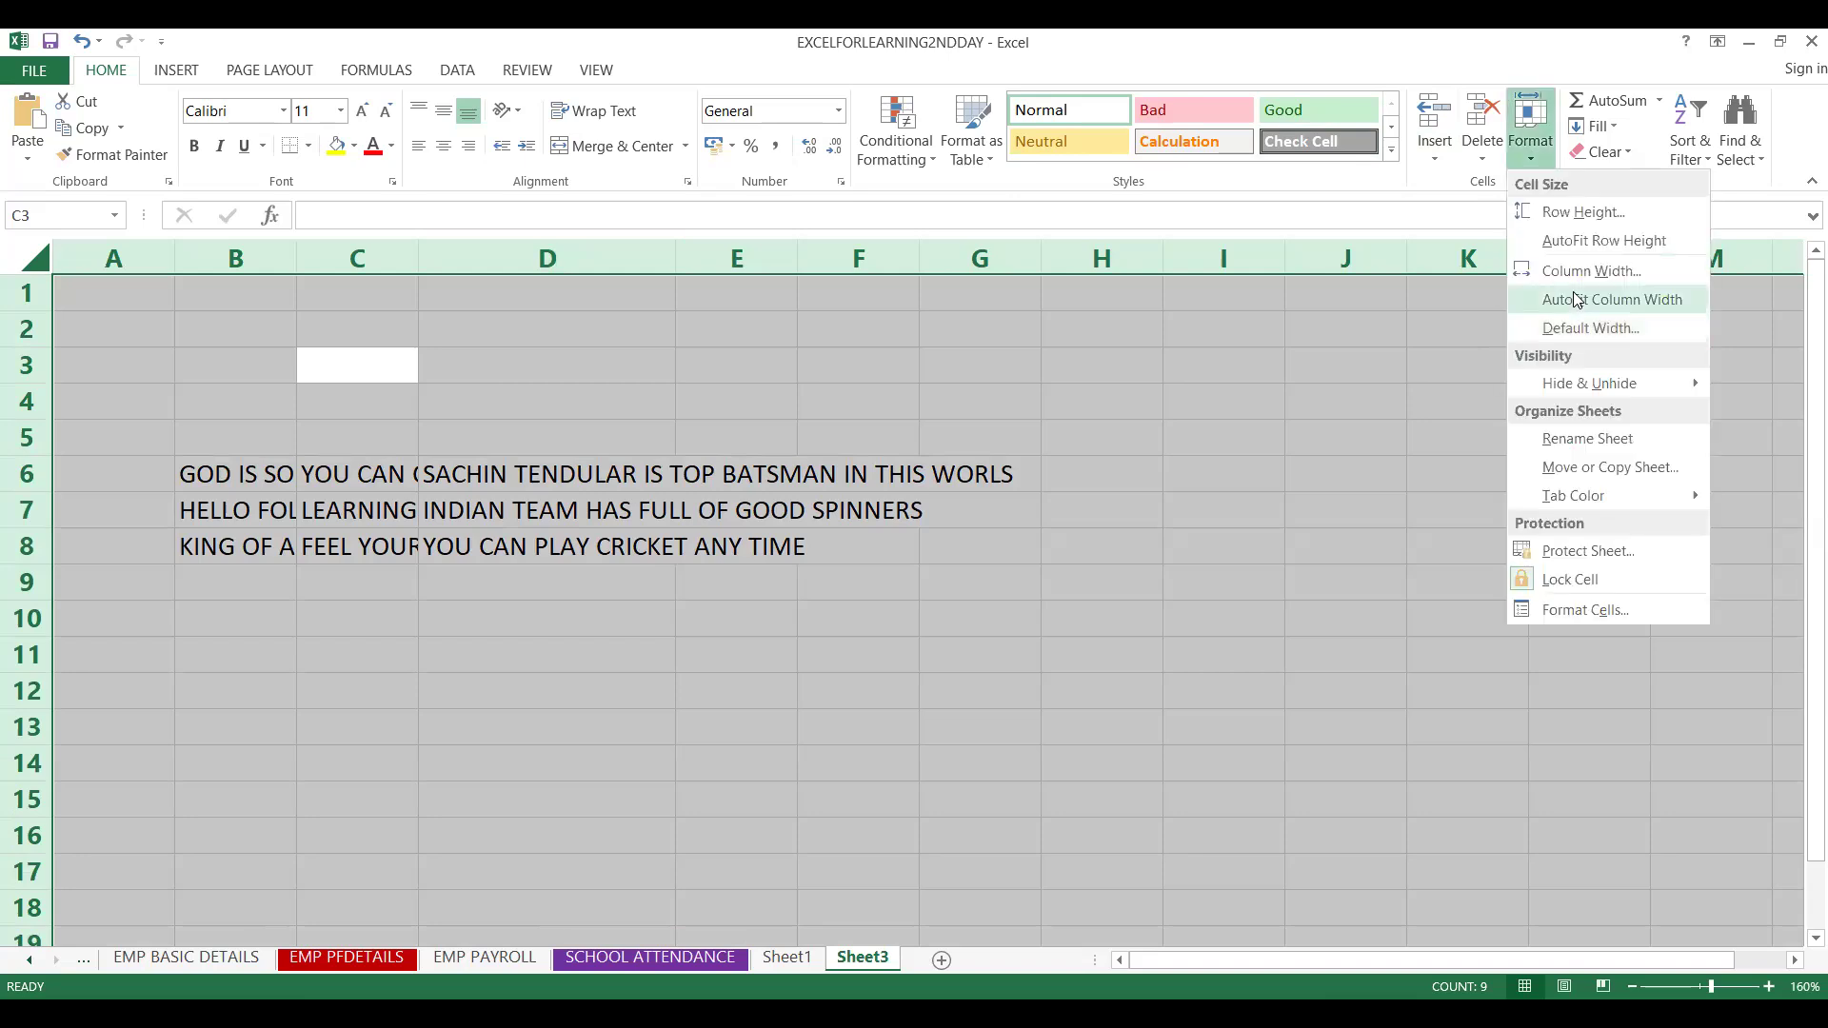
click(1575, 297)
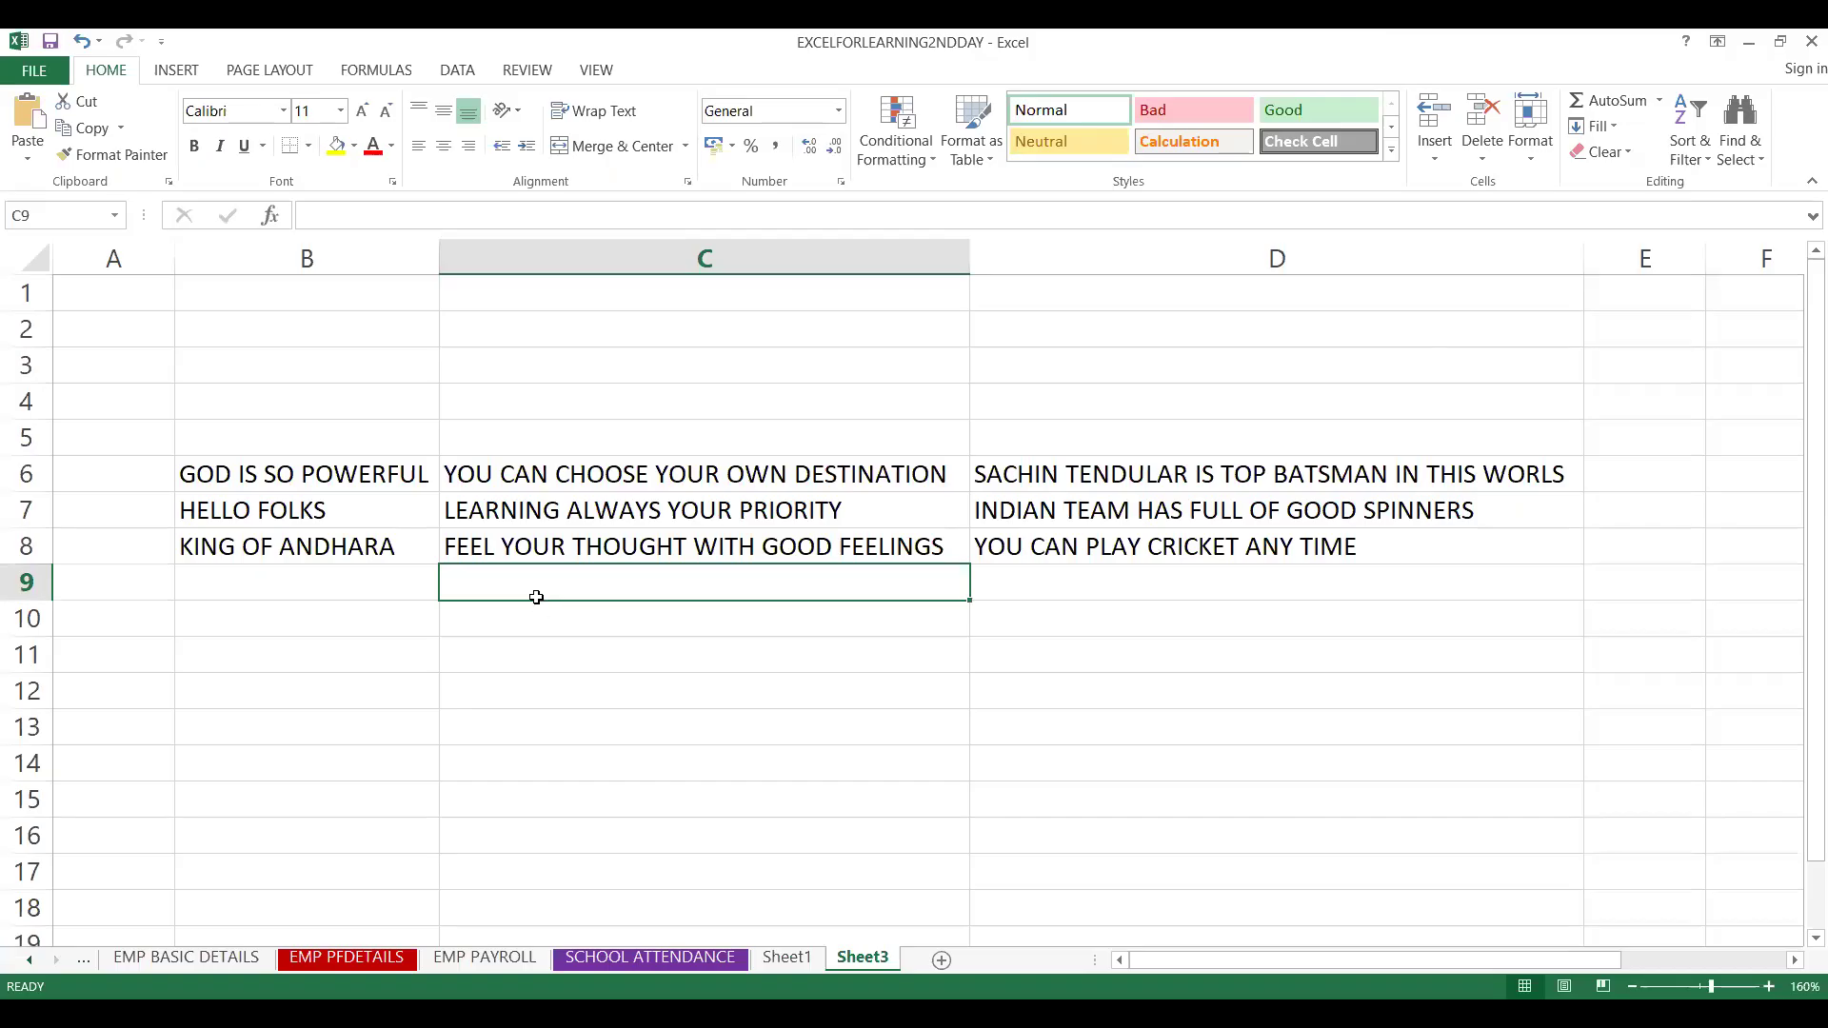
Undo the column width and row height autofits
key(ctrl+a)
key(ctrl+z)
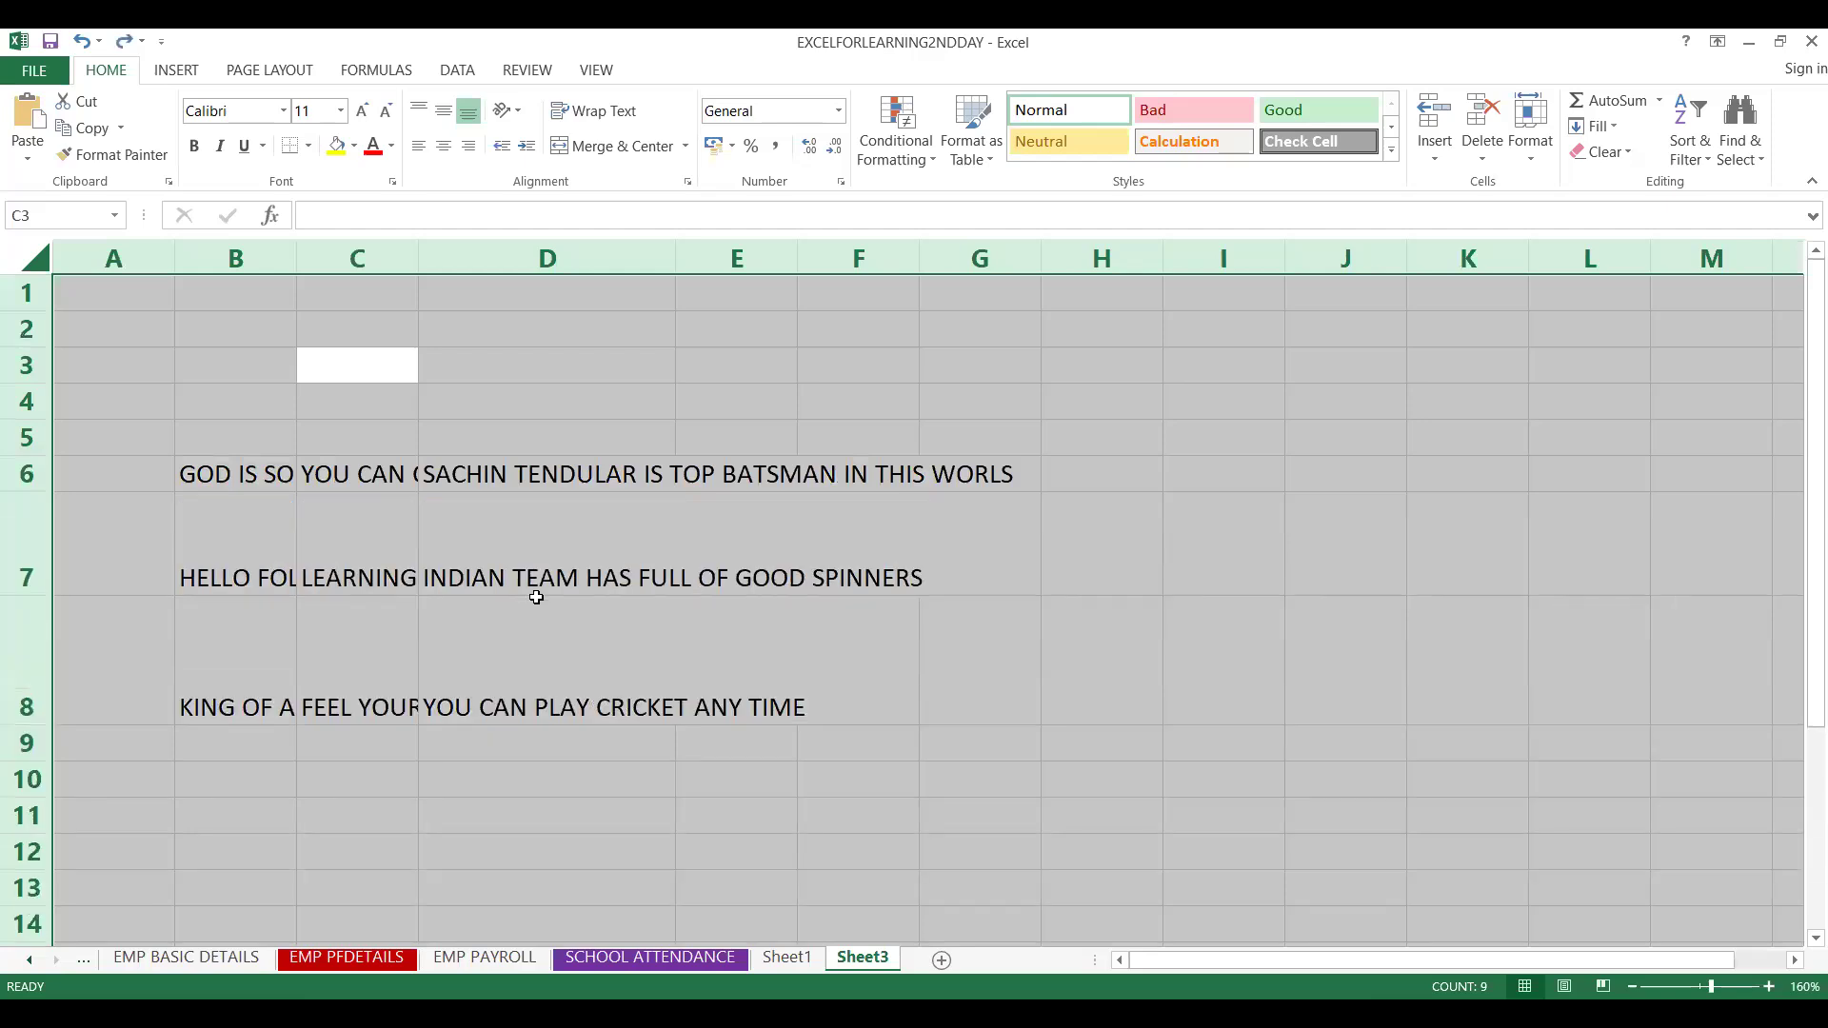
key(ctrl+z)
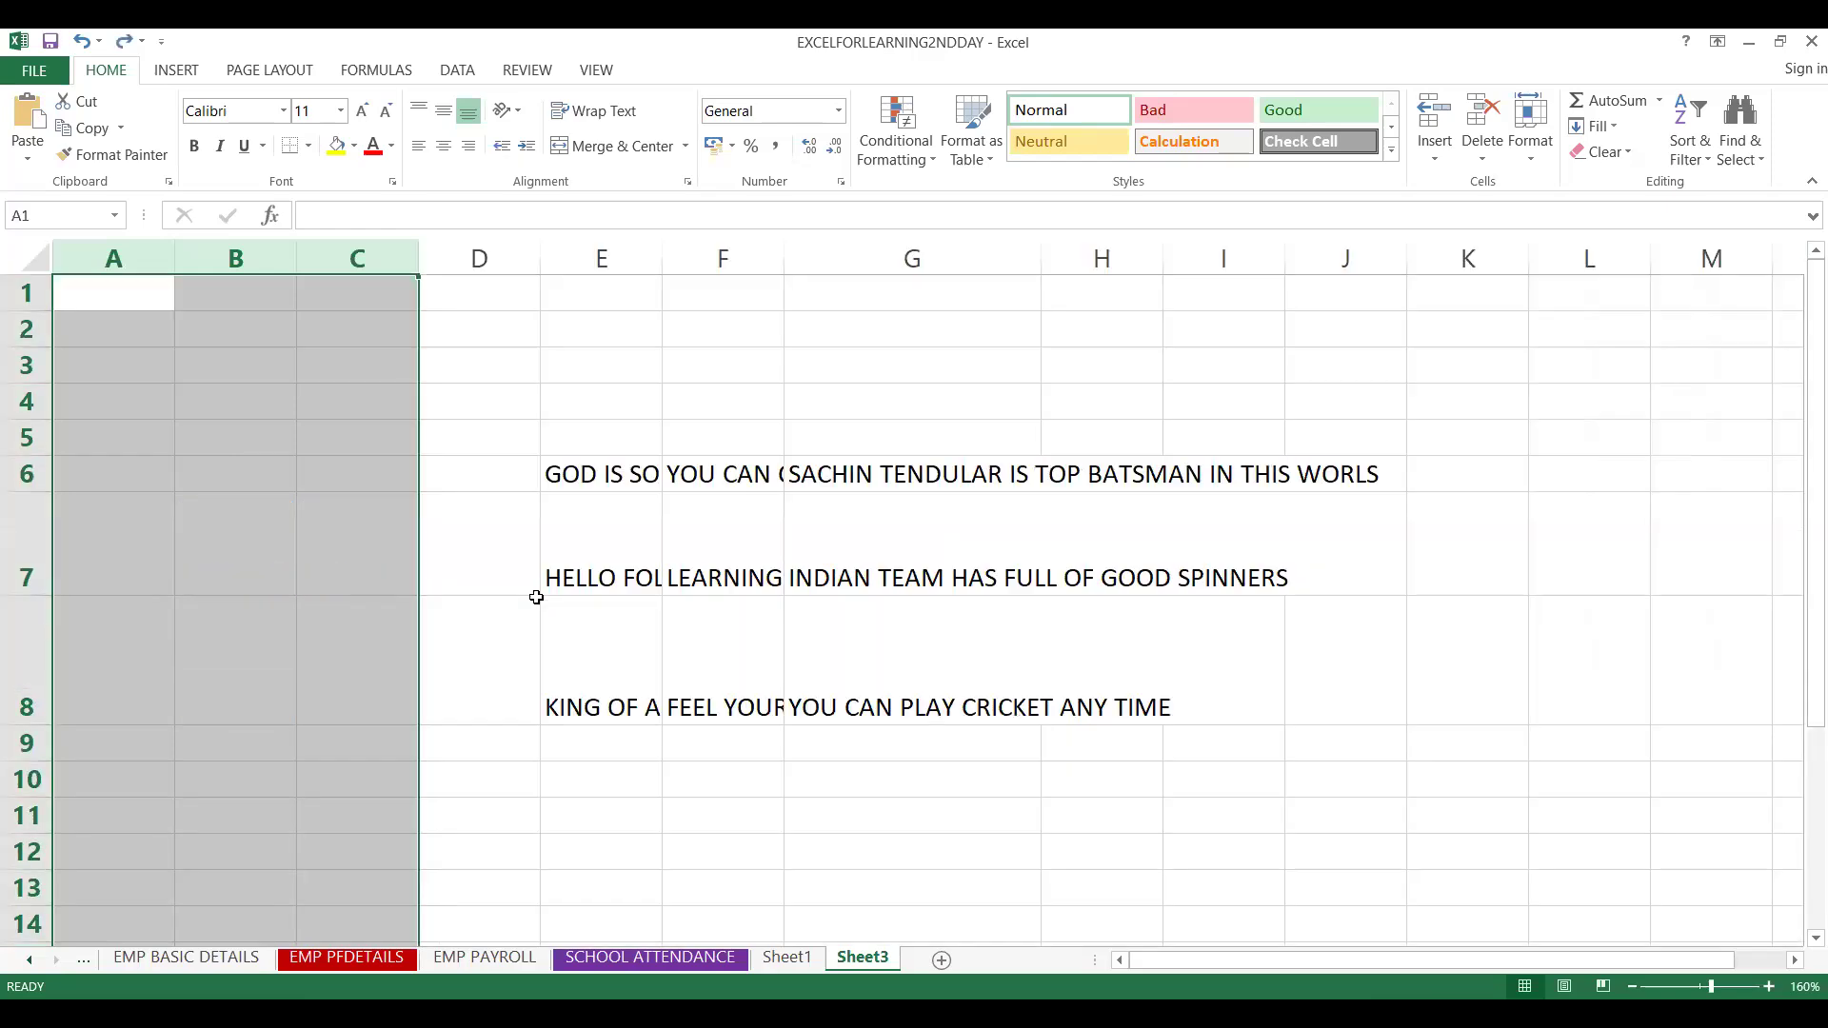
key(ctrl+z)
Select the entire sheet
click(376, 507)
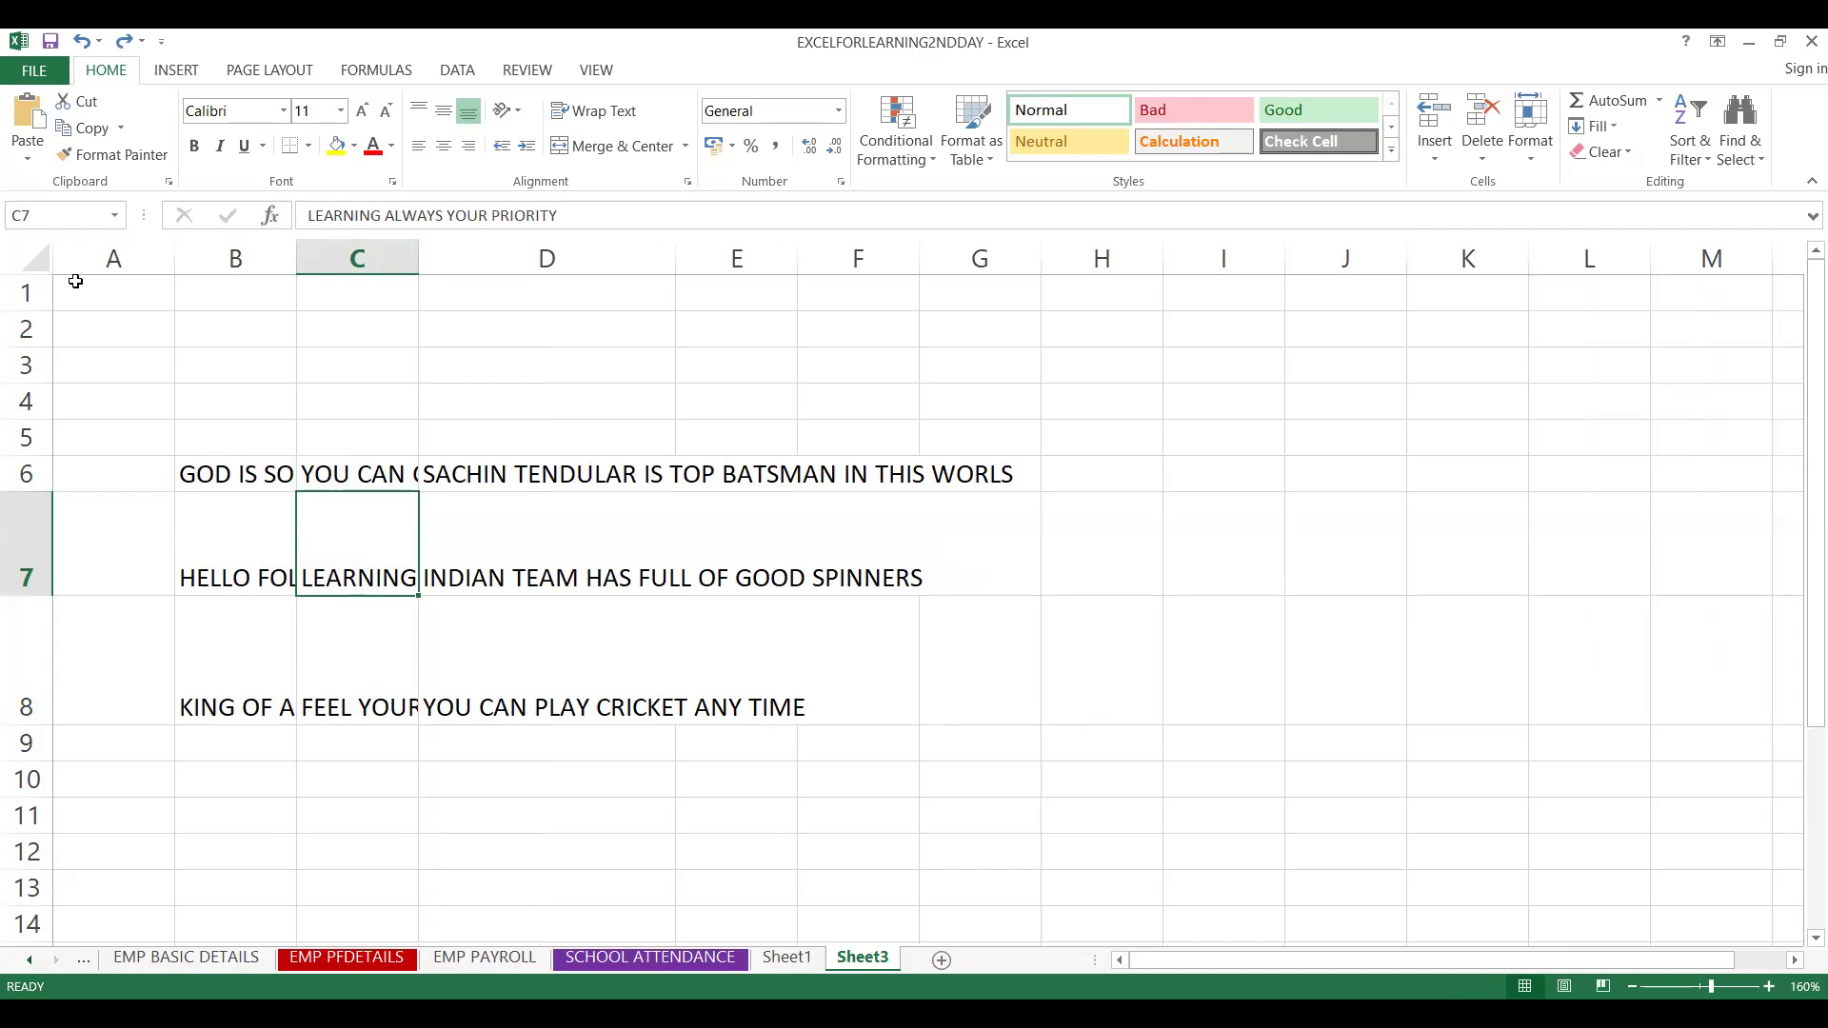
key(ctrl+a)
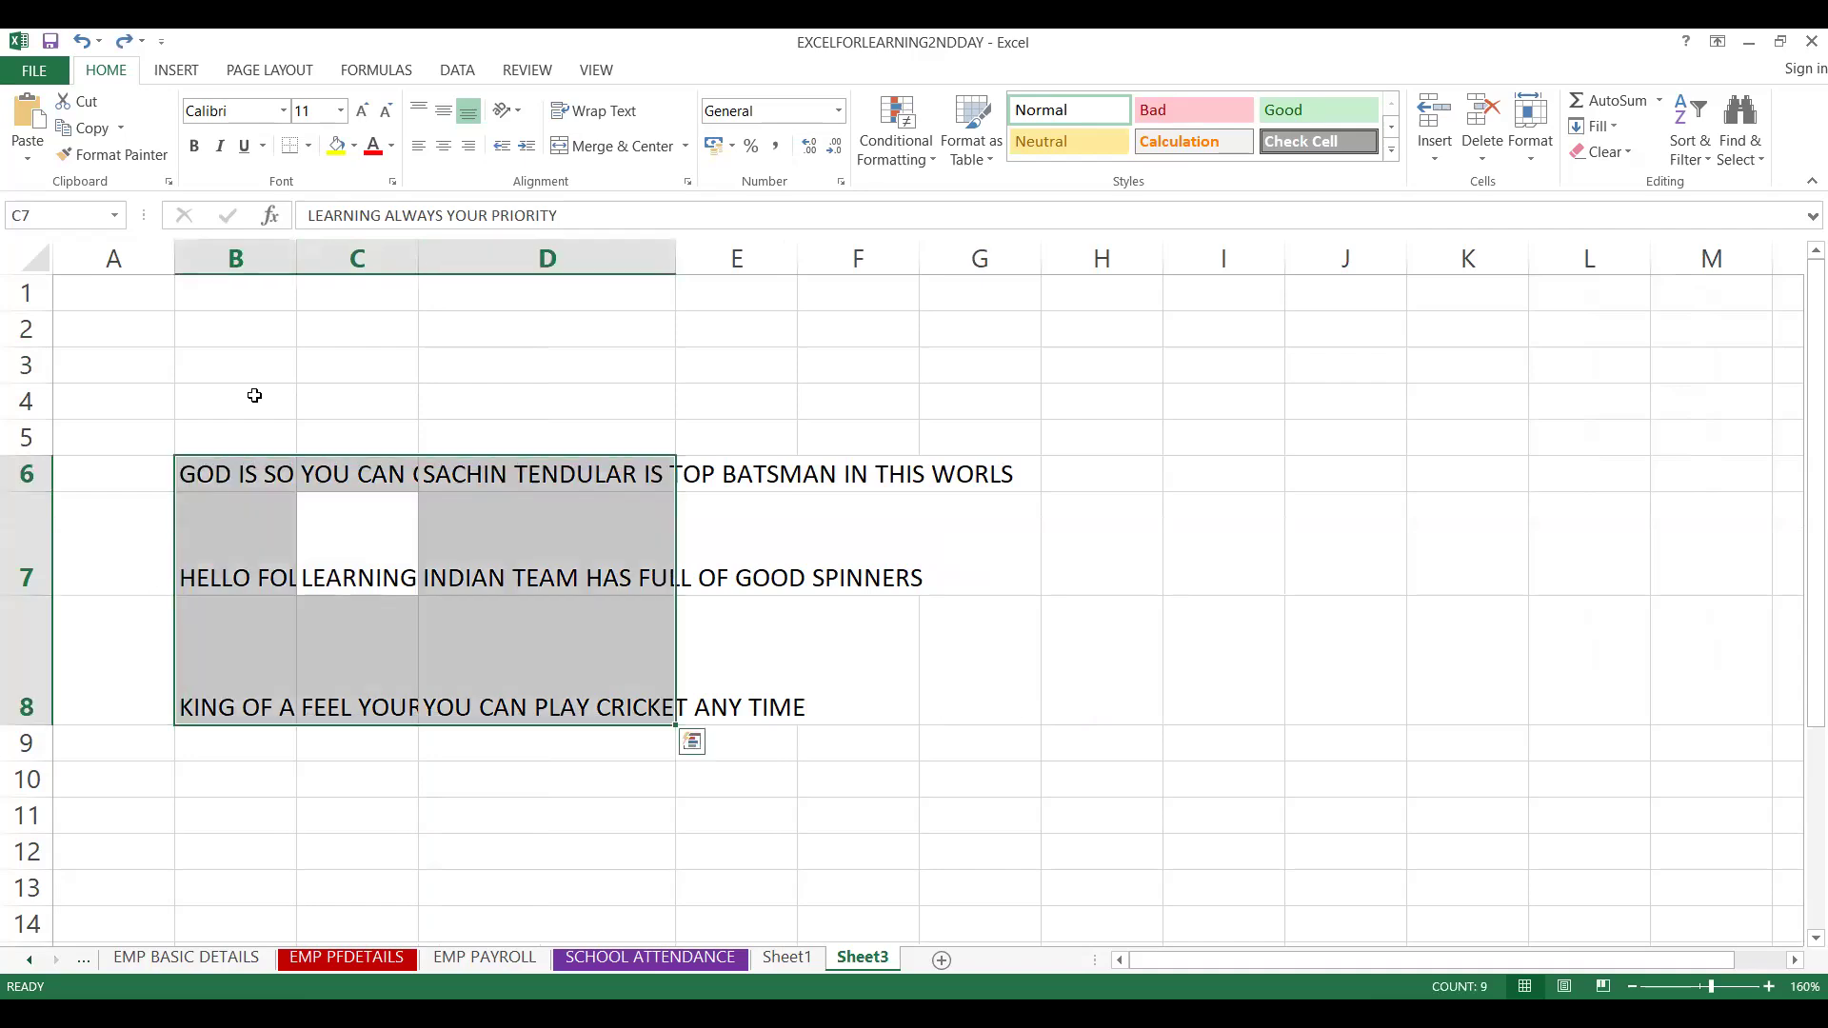
click(40, 267)
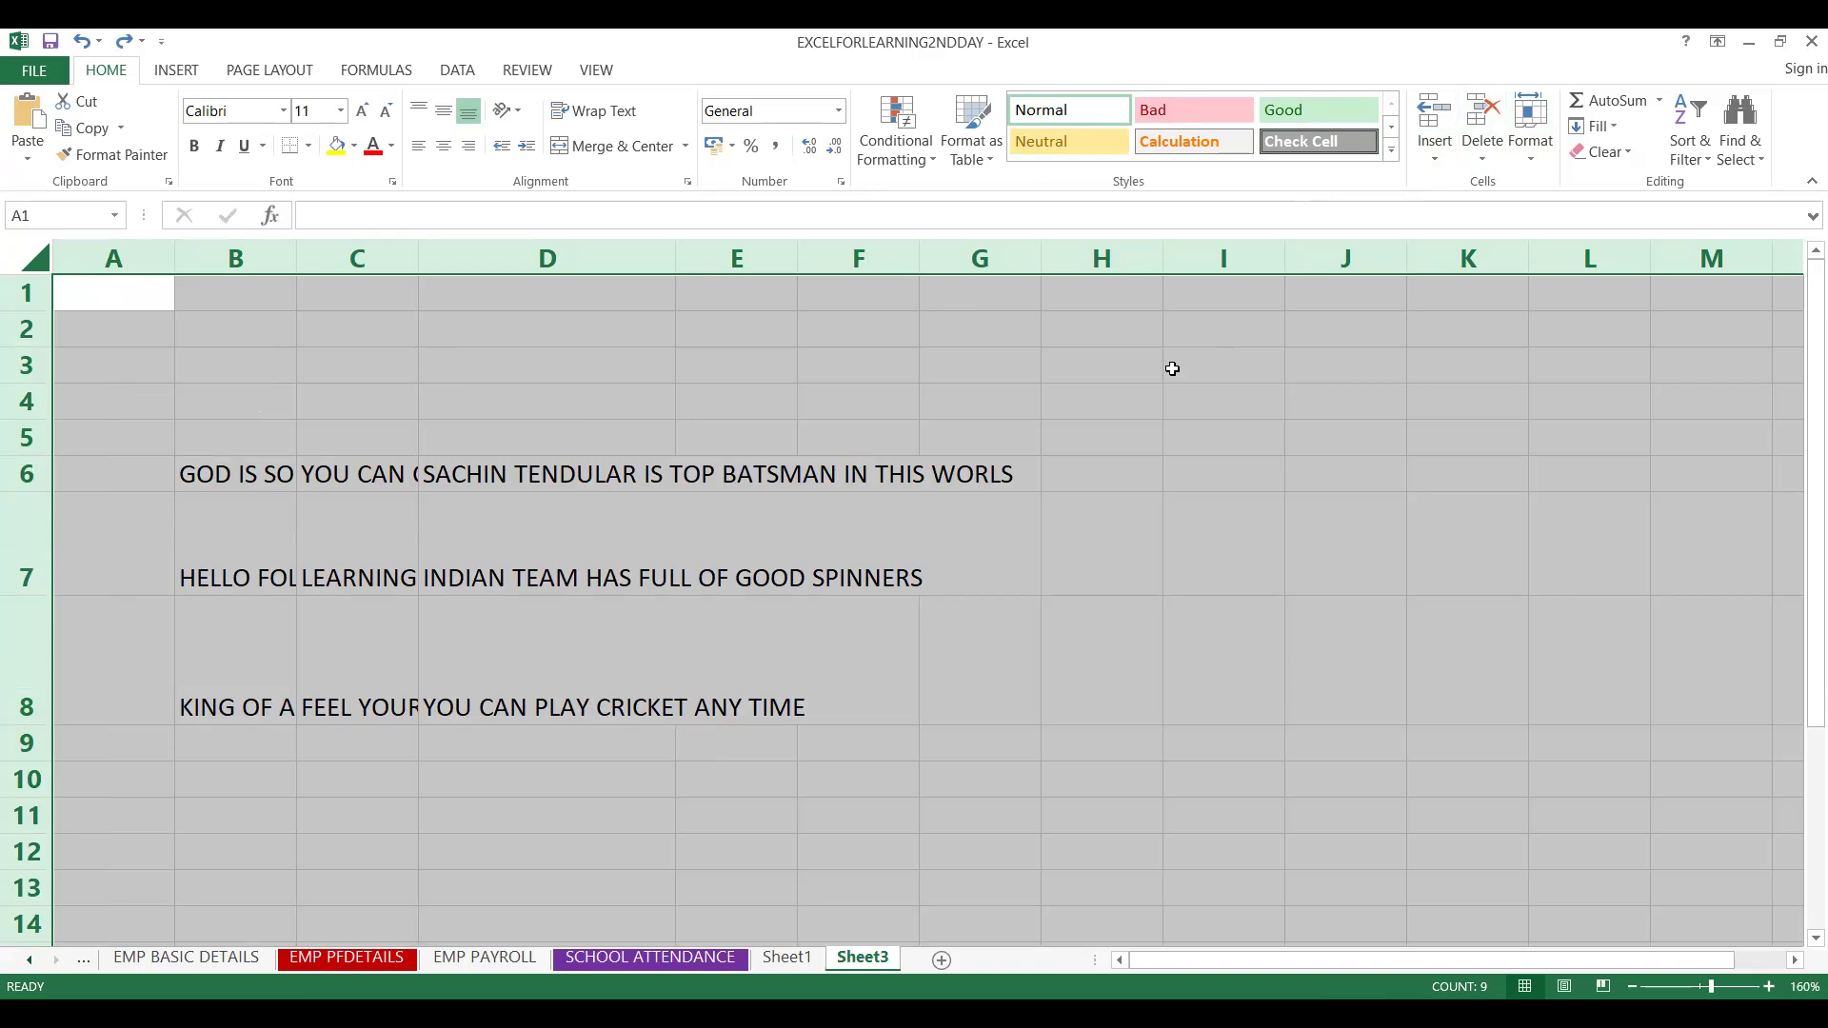
key(alt)
key(alt)
key(alt+h)
key(h)
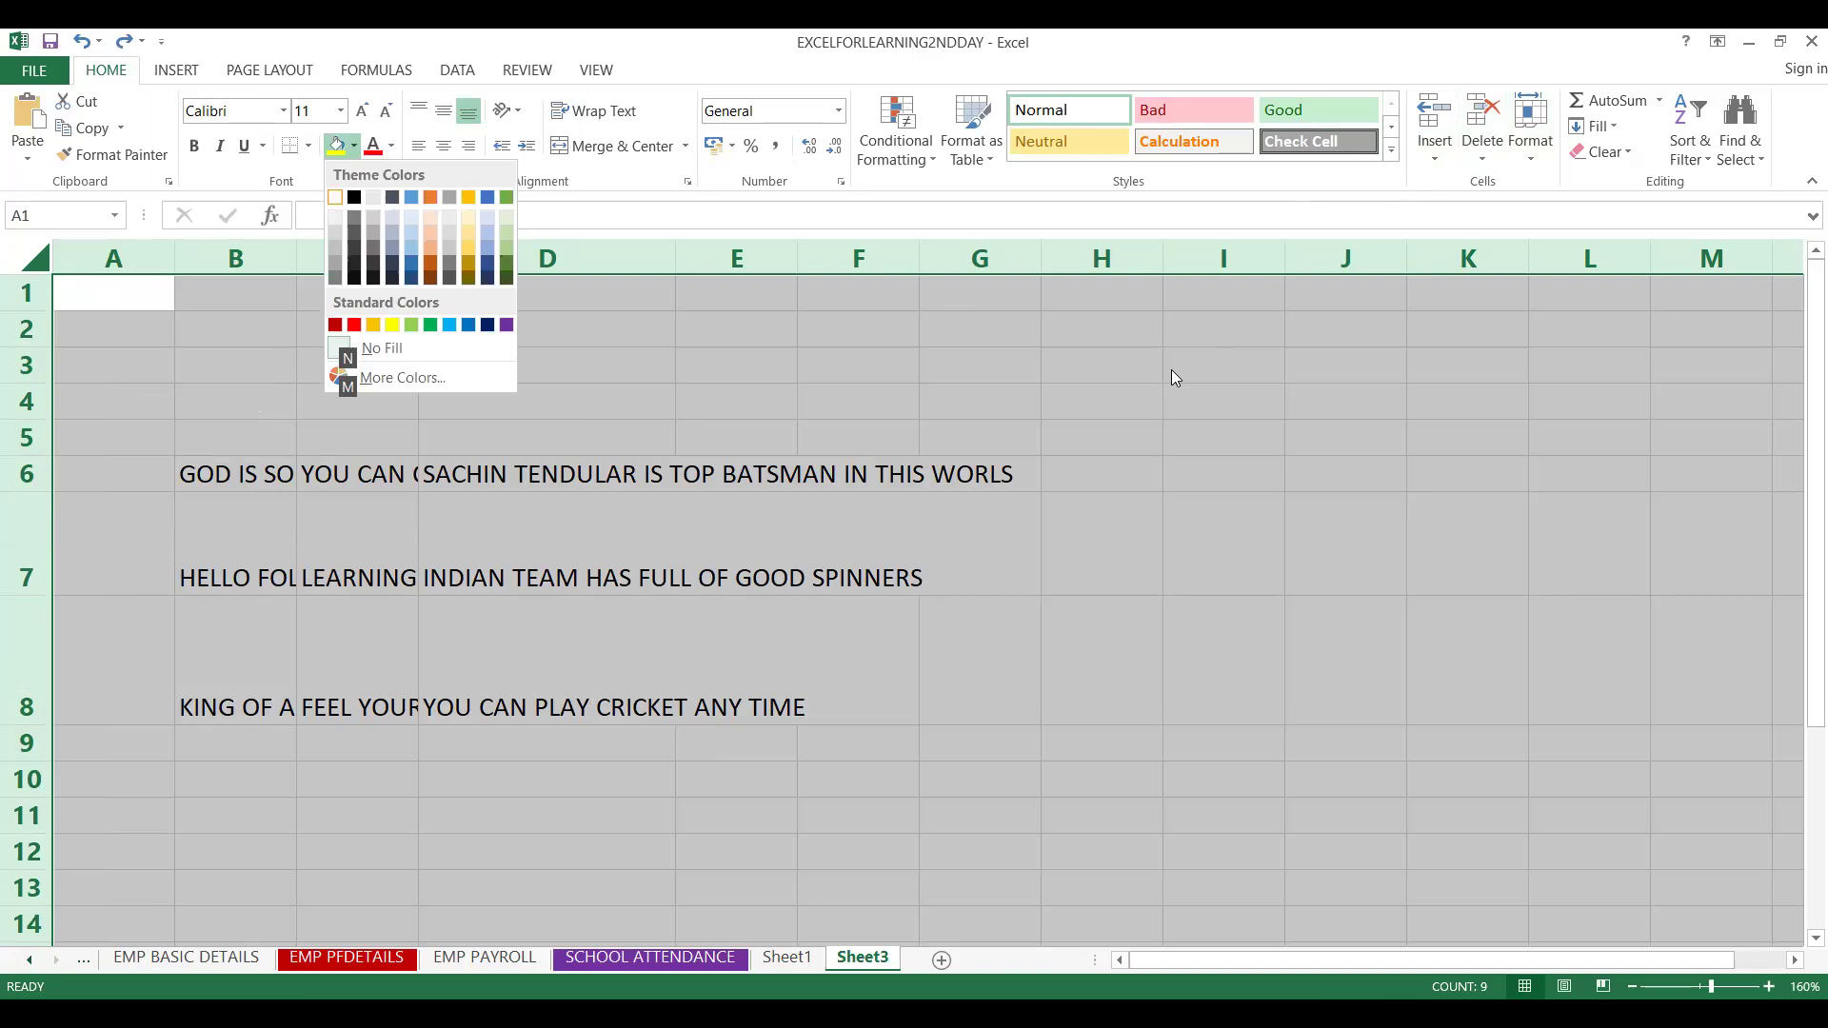
key(Escape)
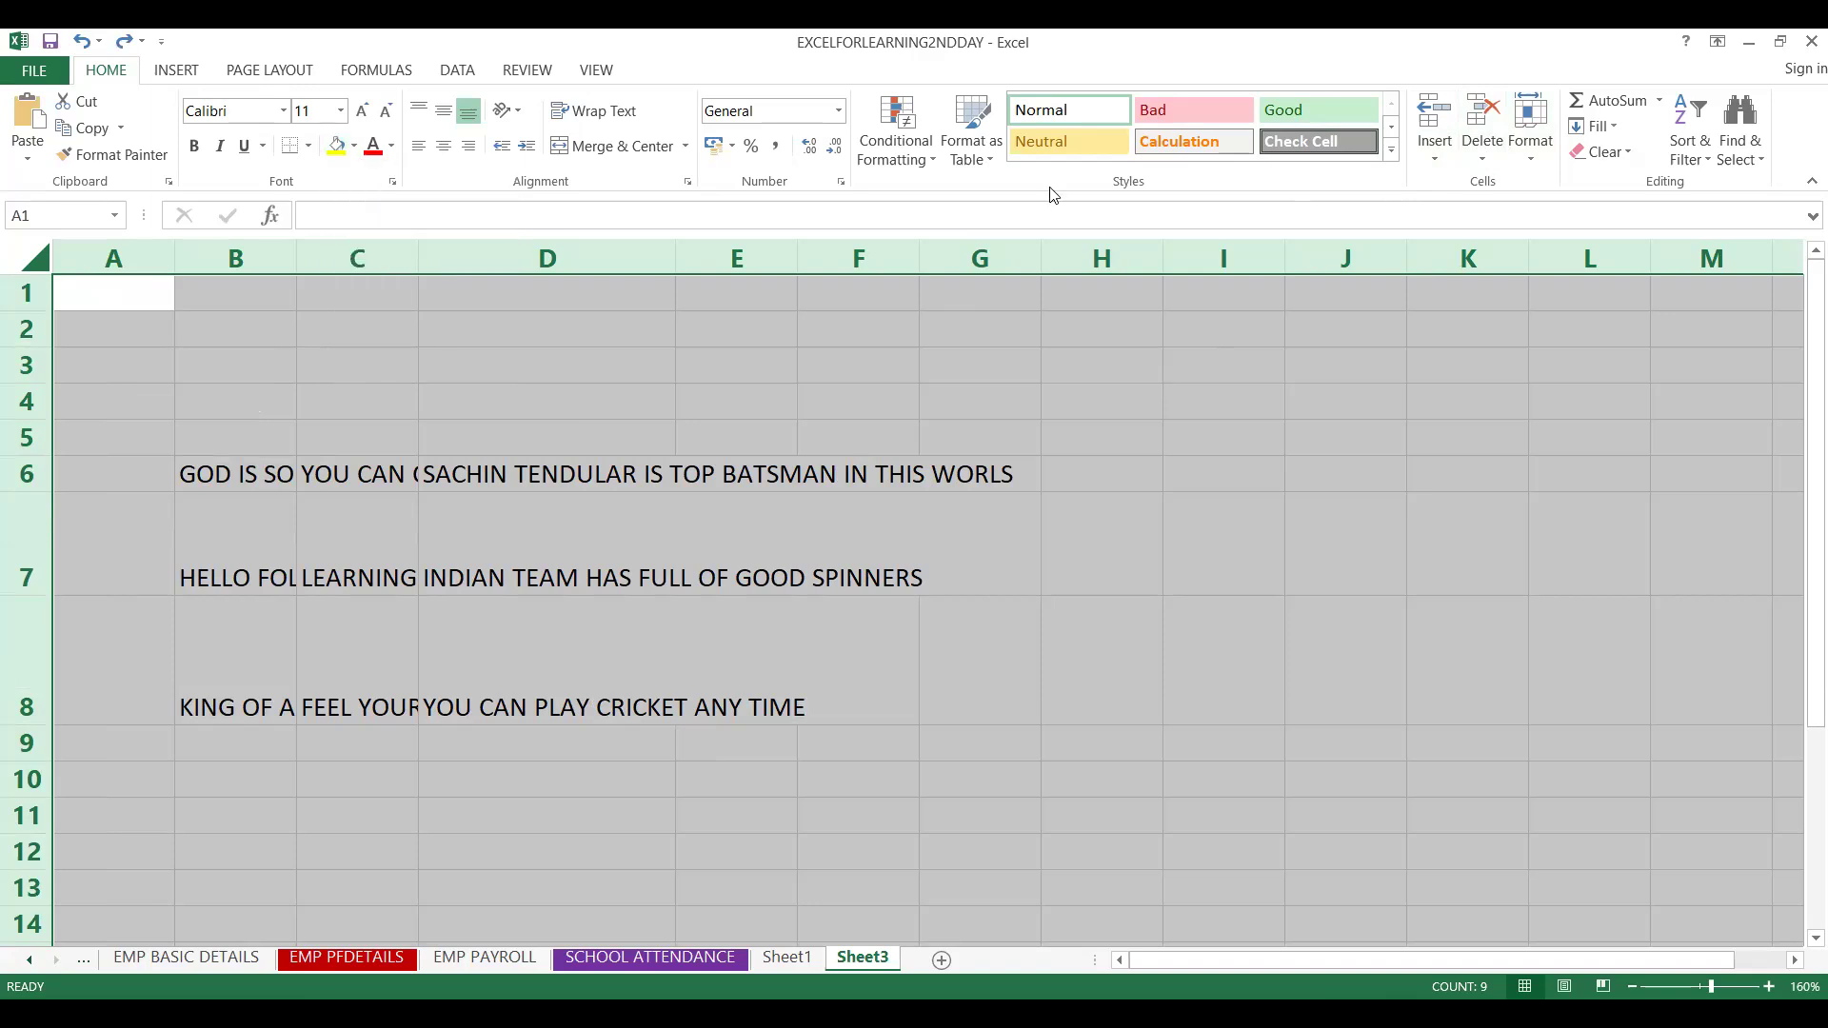
Autofit all column widths of the selected sheet
key(alt)
key(Escape)
key(alt+h)
key(o)
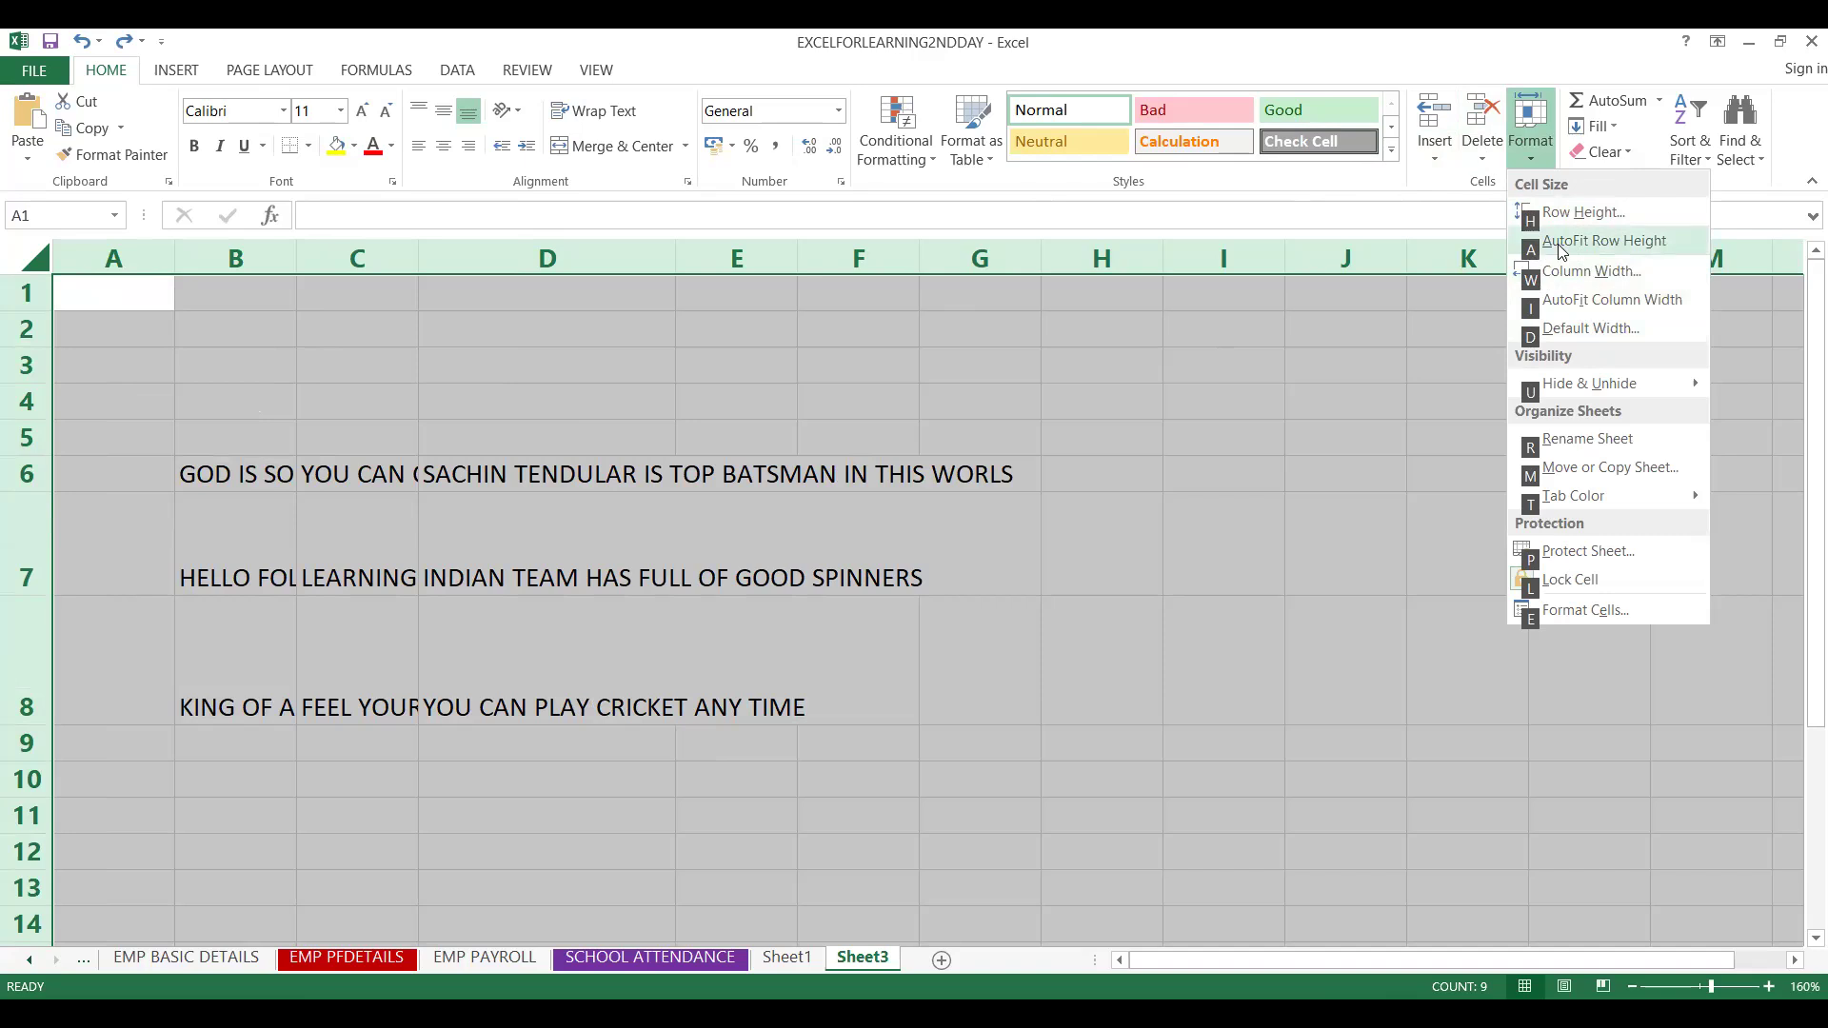
click(1558, 300)
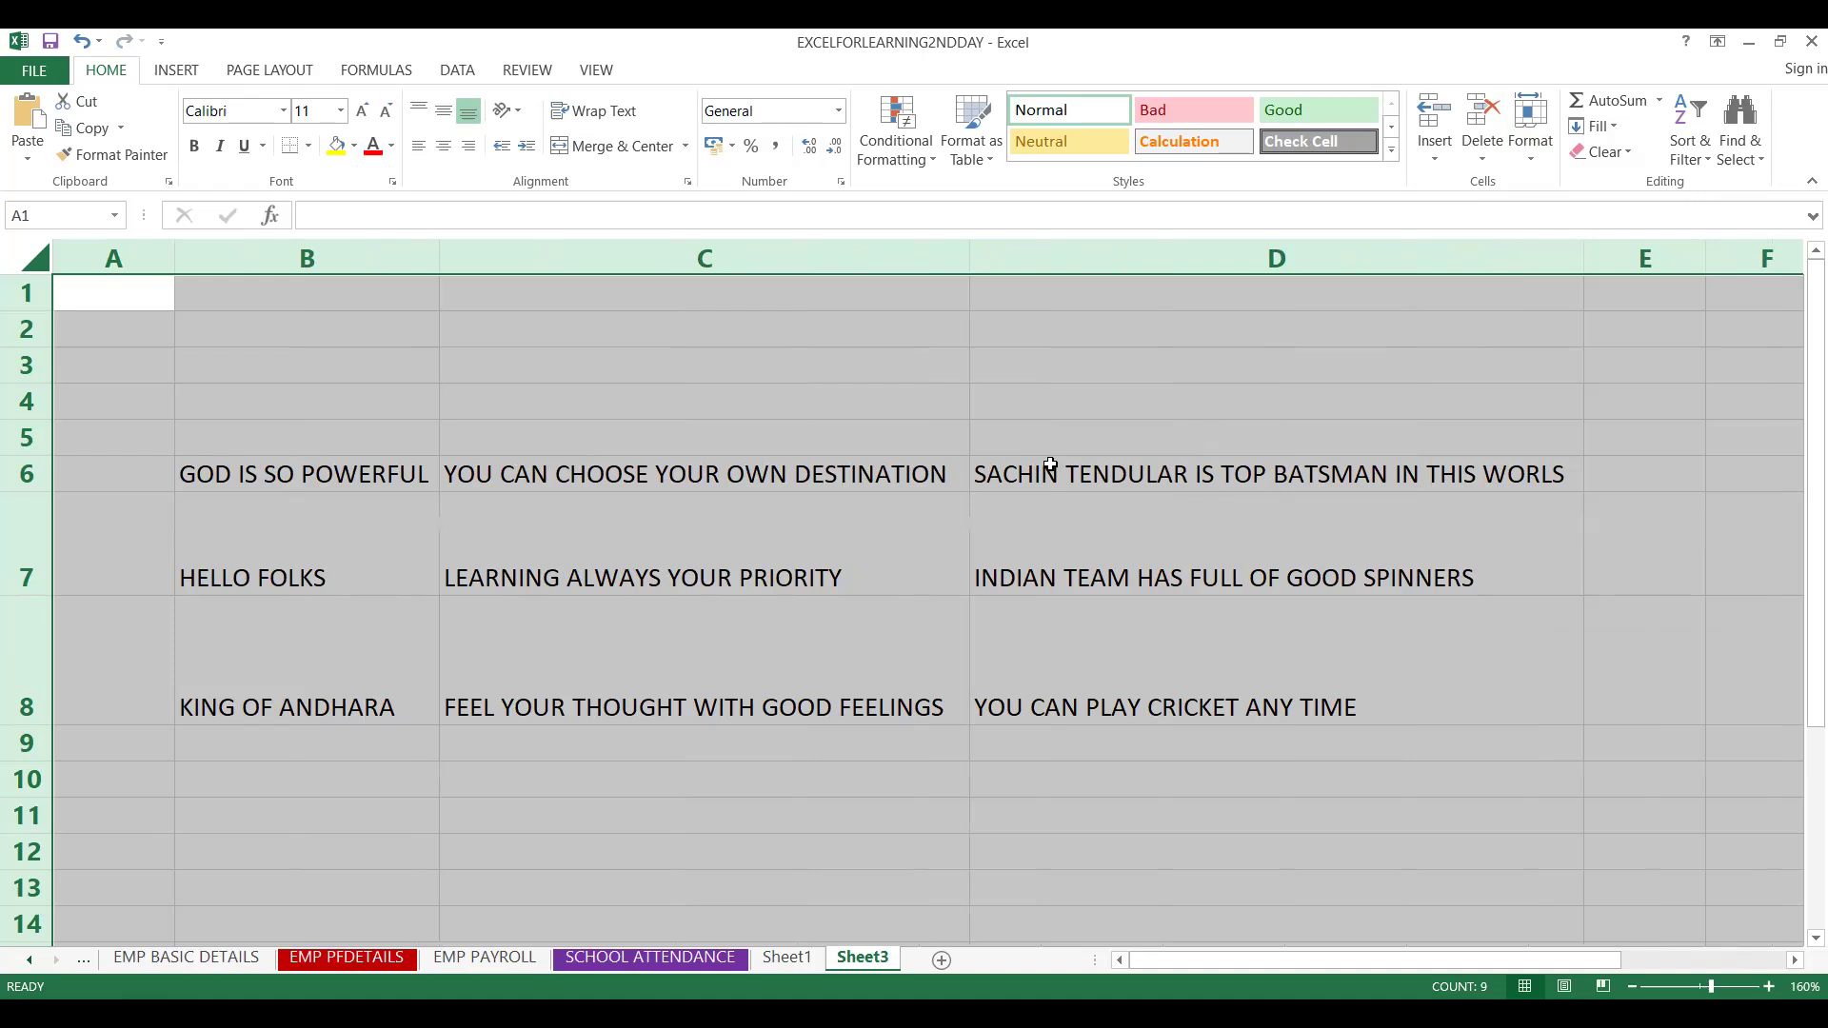
key(alt+h)
key(h)
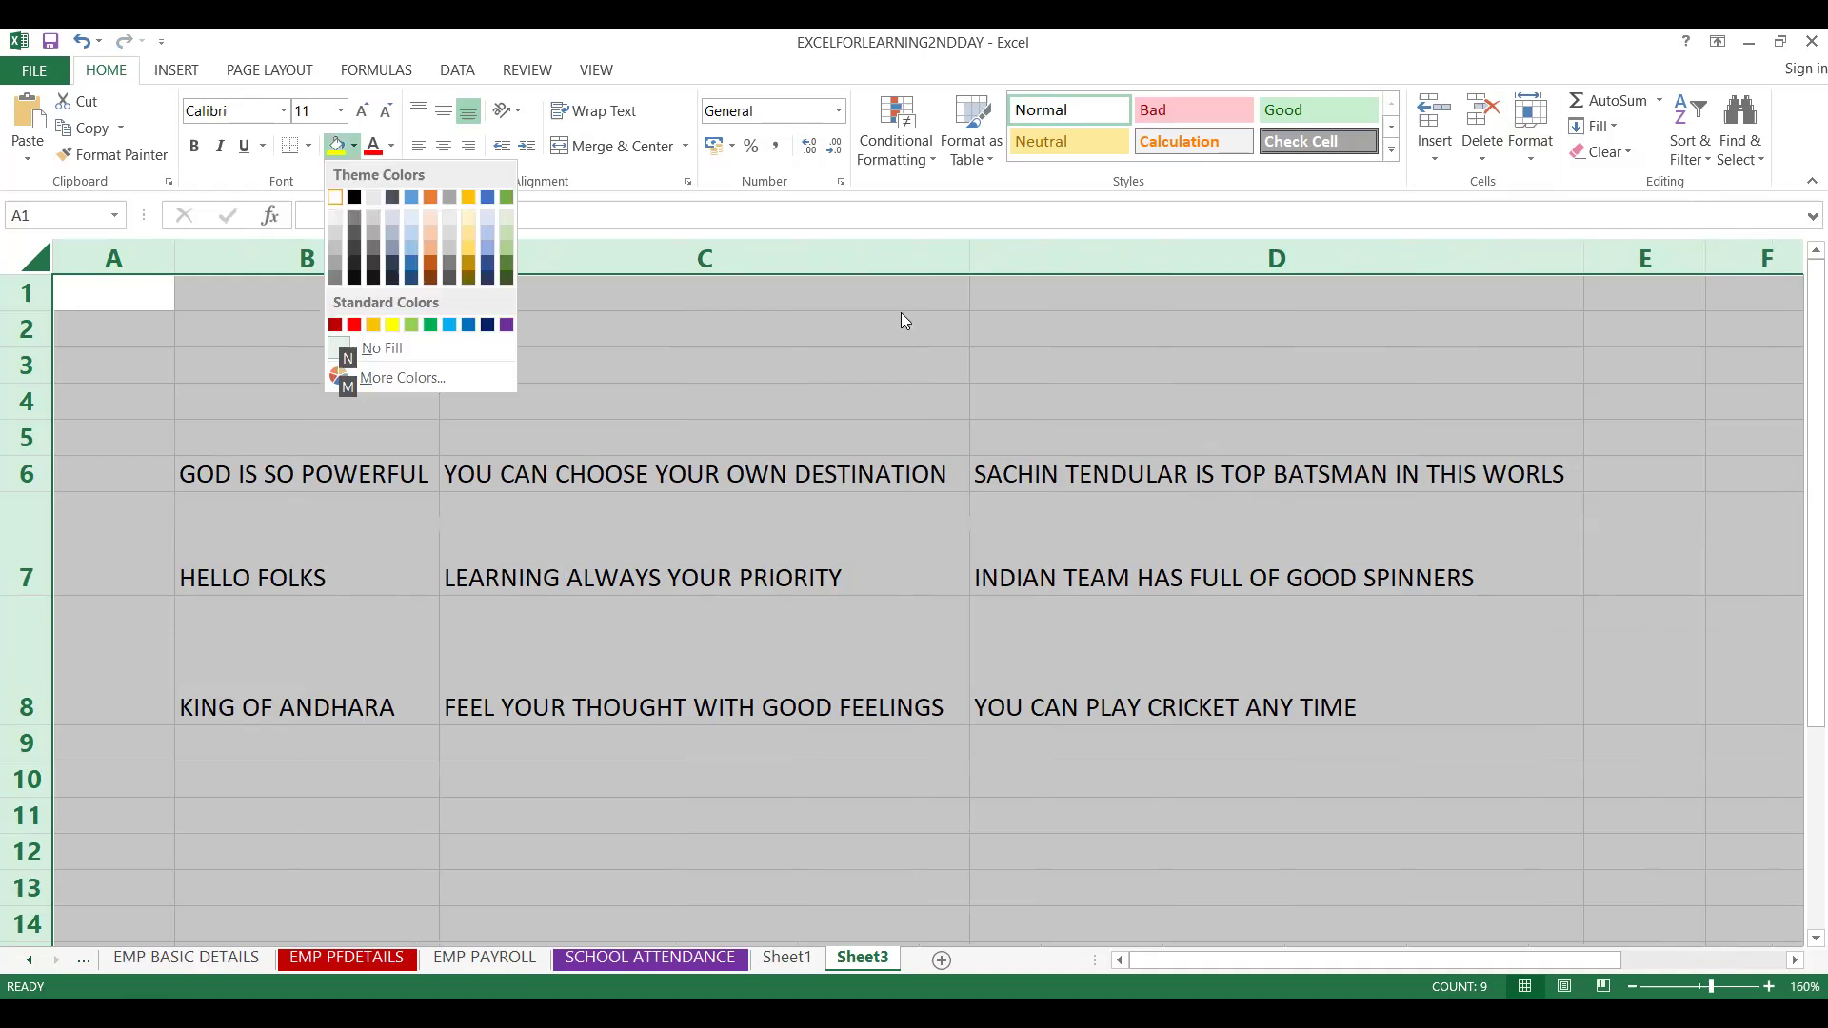
click(949, 198)
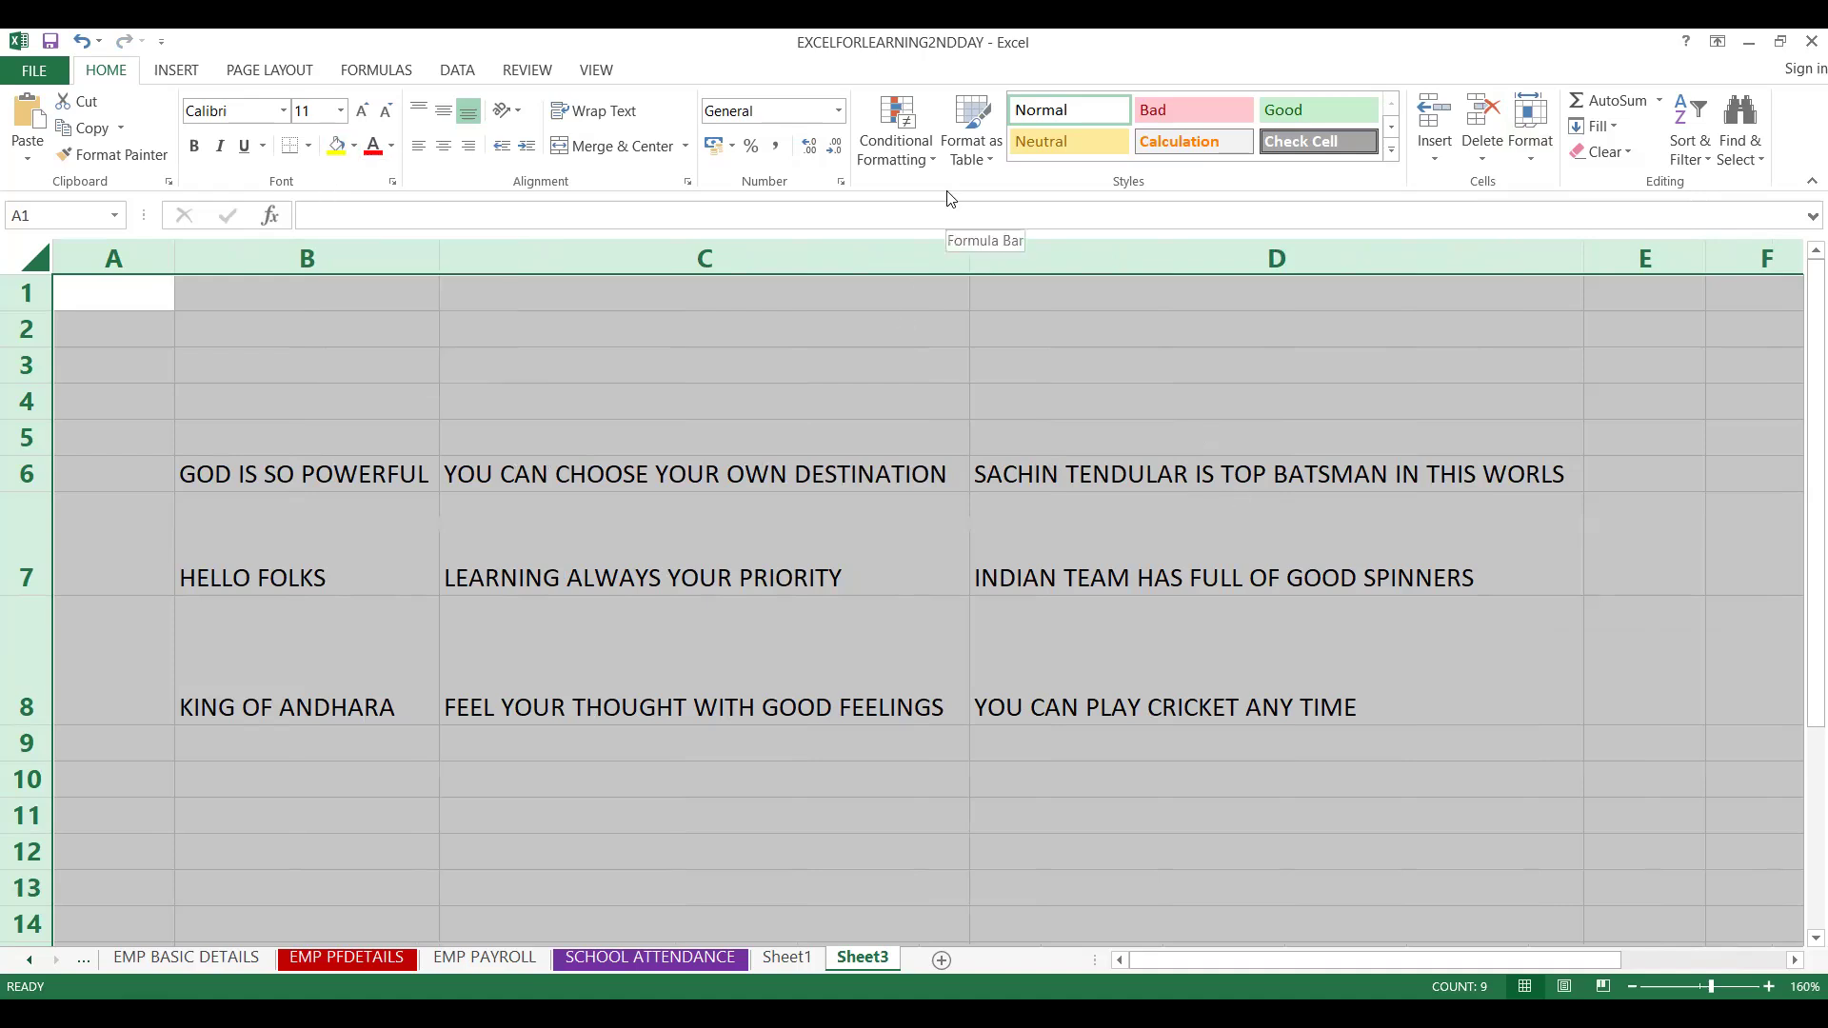
Autofit all row heights of the selected sheet
key(alt)
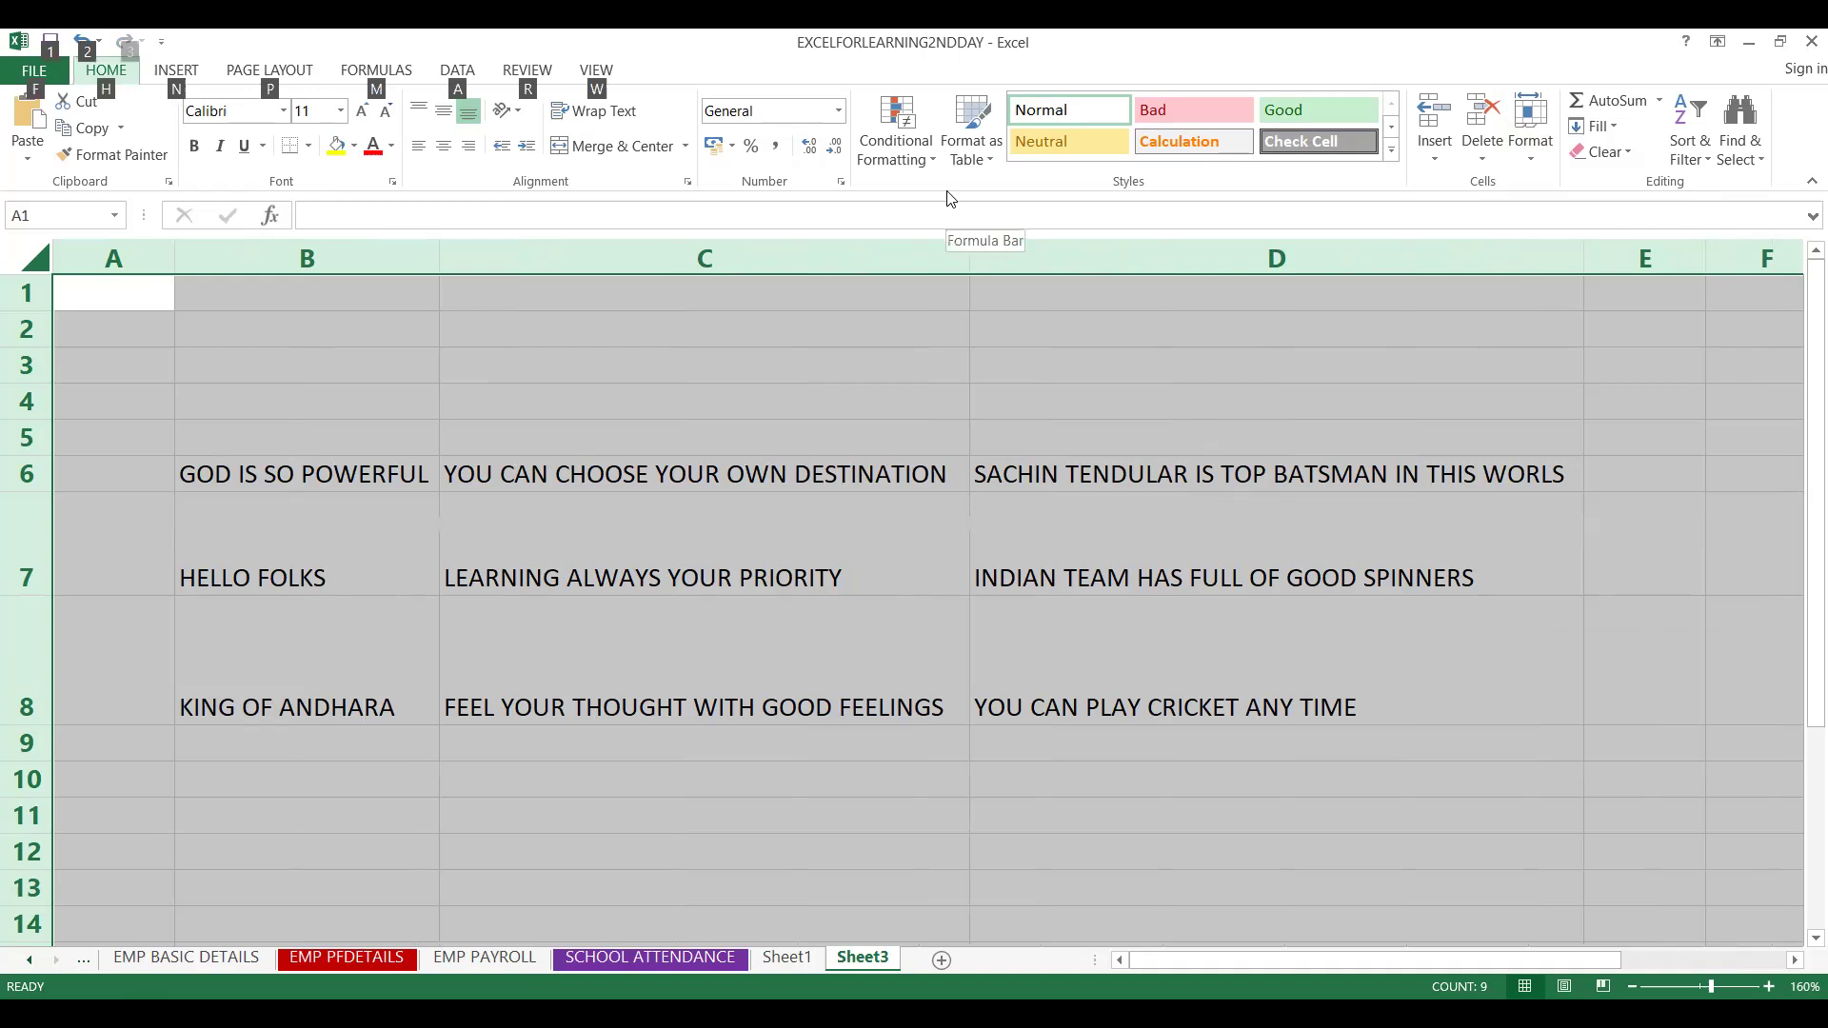
key(h)
key(o)
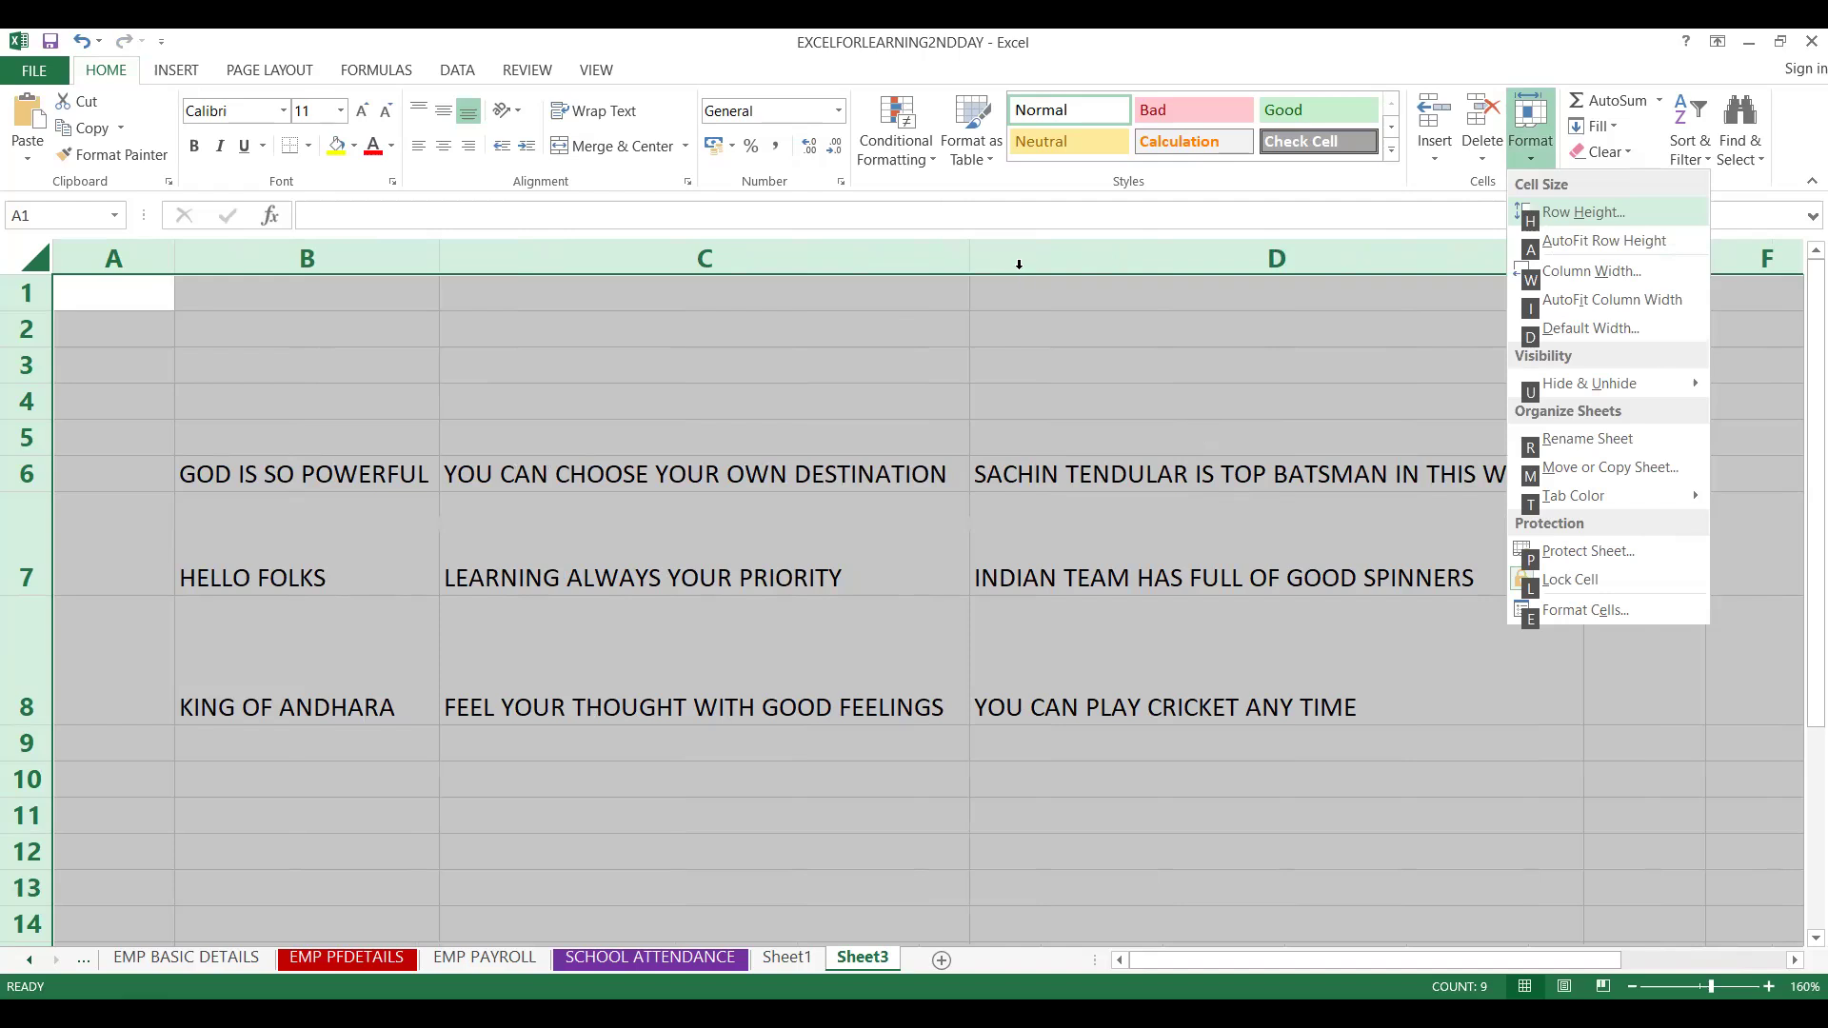
key(a)
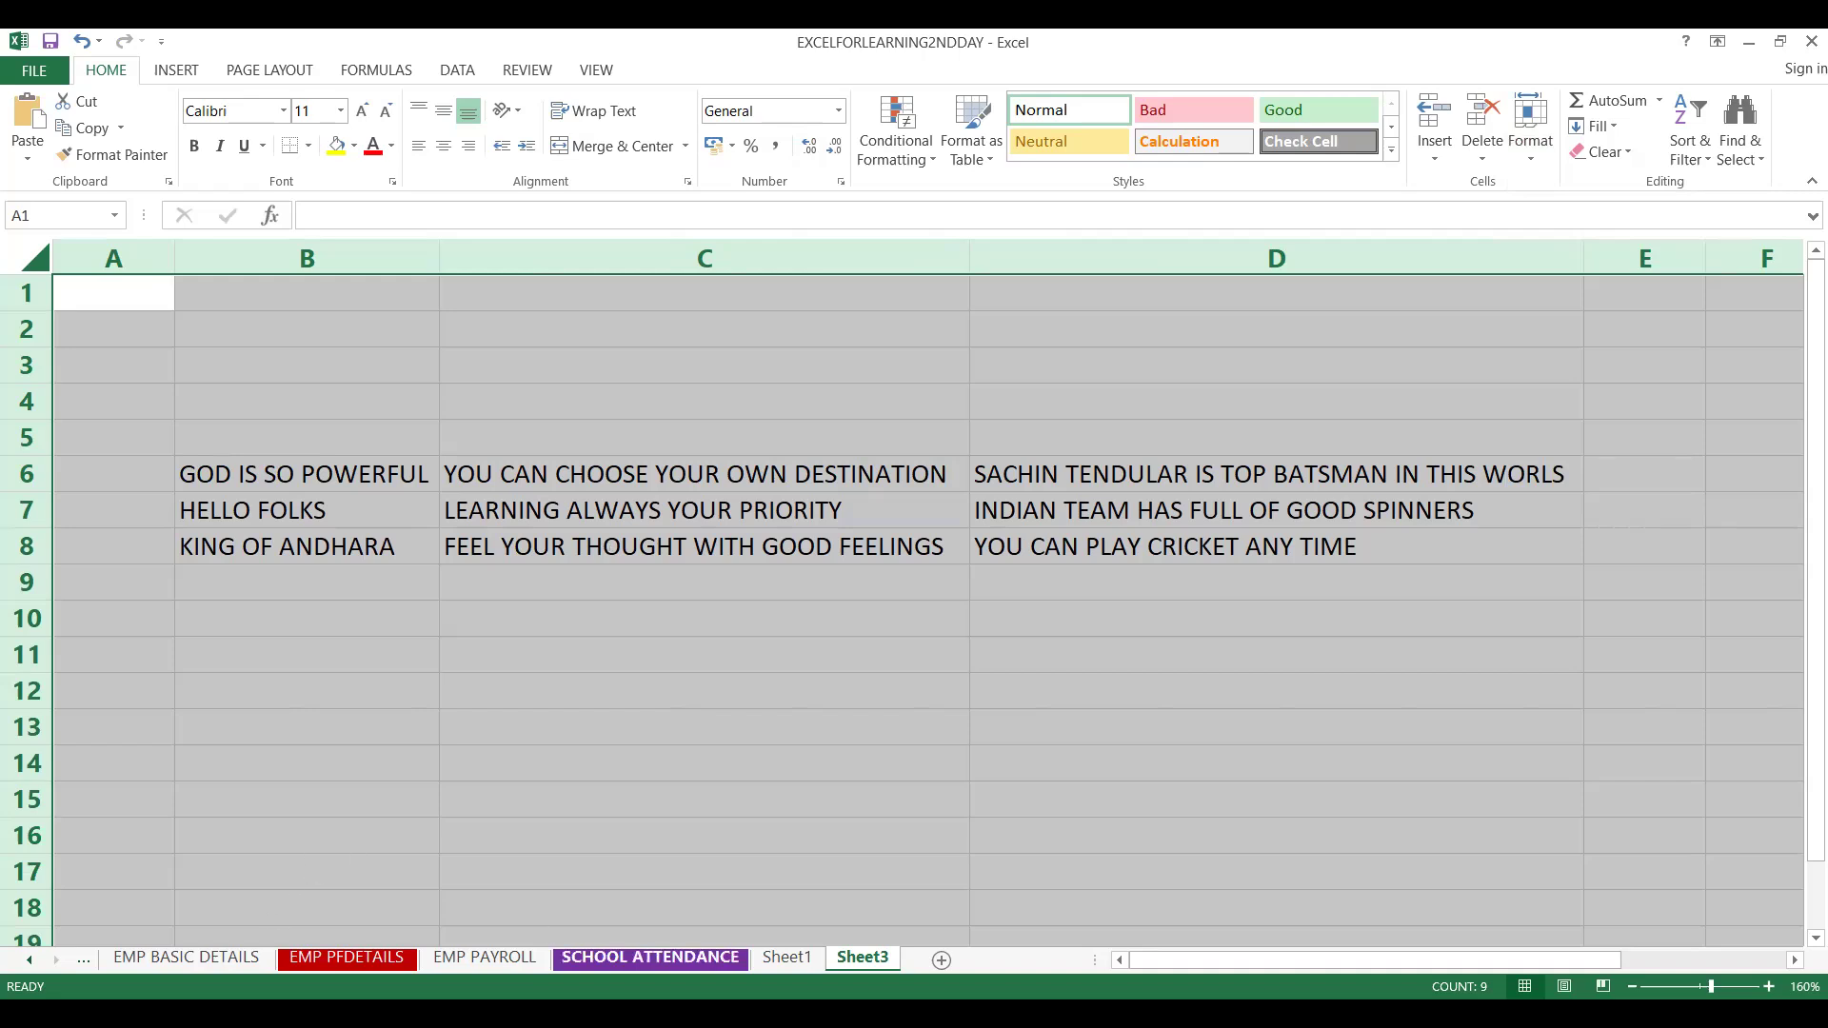
Switch to Sheet1, select the entire sheet, and autofit all column widths and row heights
click(783, 958)
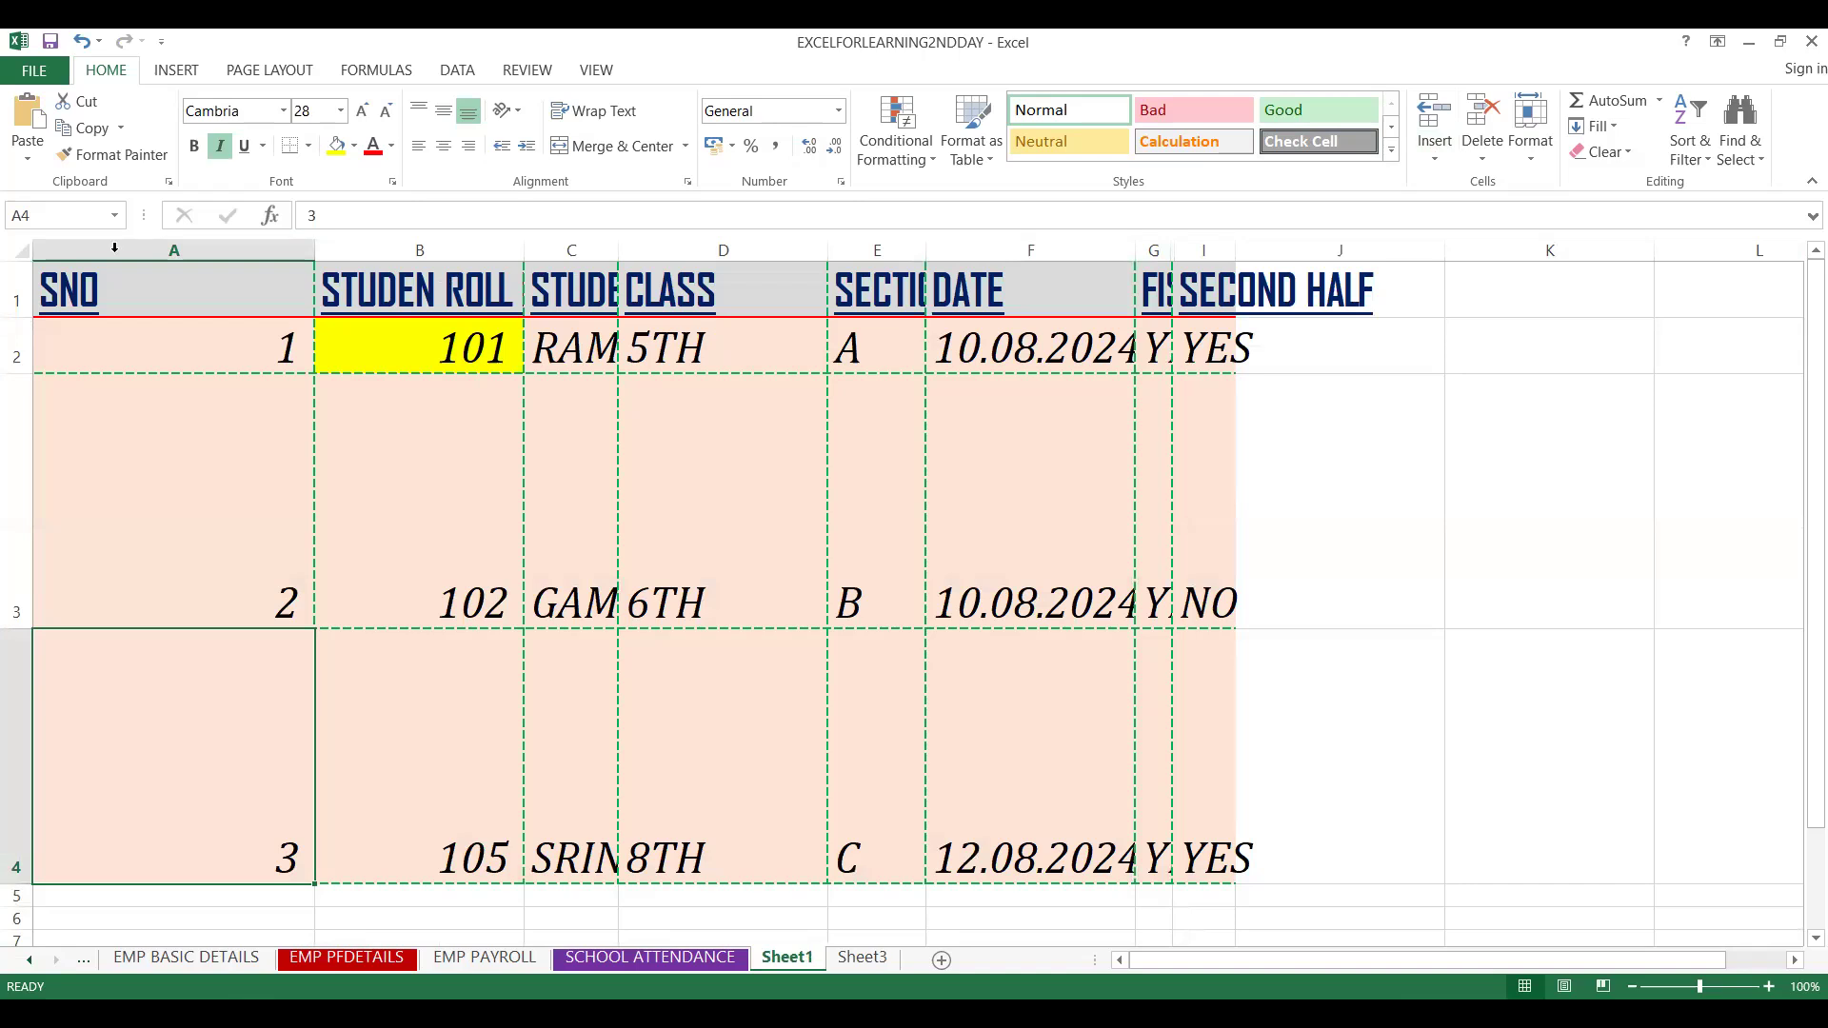
click(19, 251)
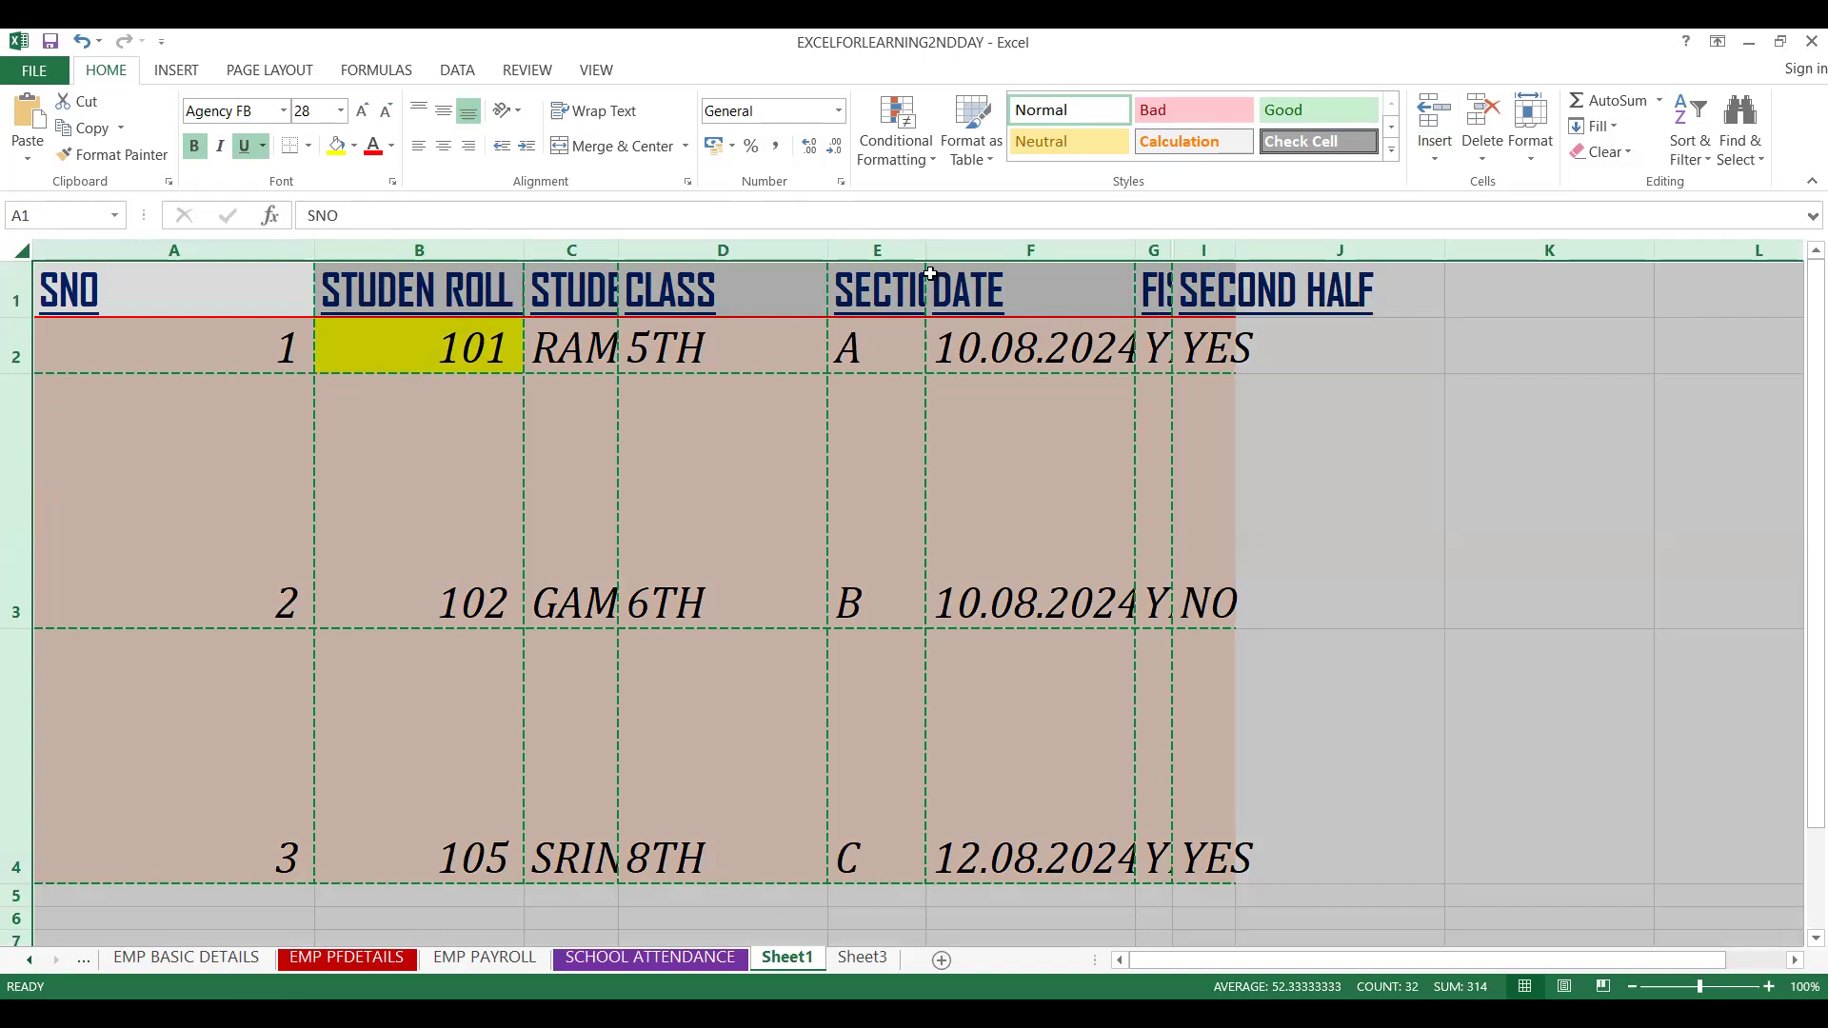
double_click(923, 250)
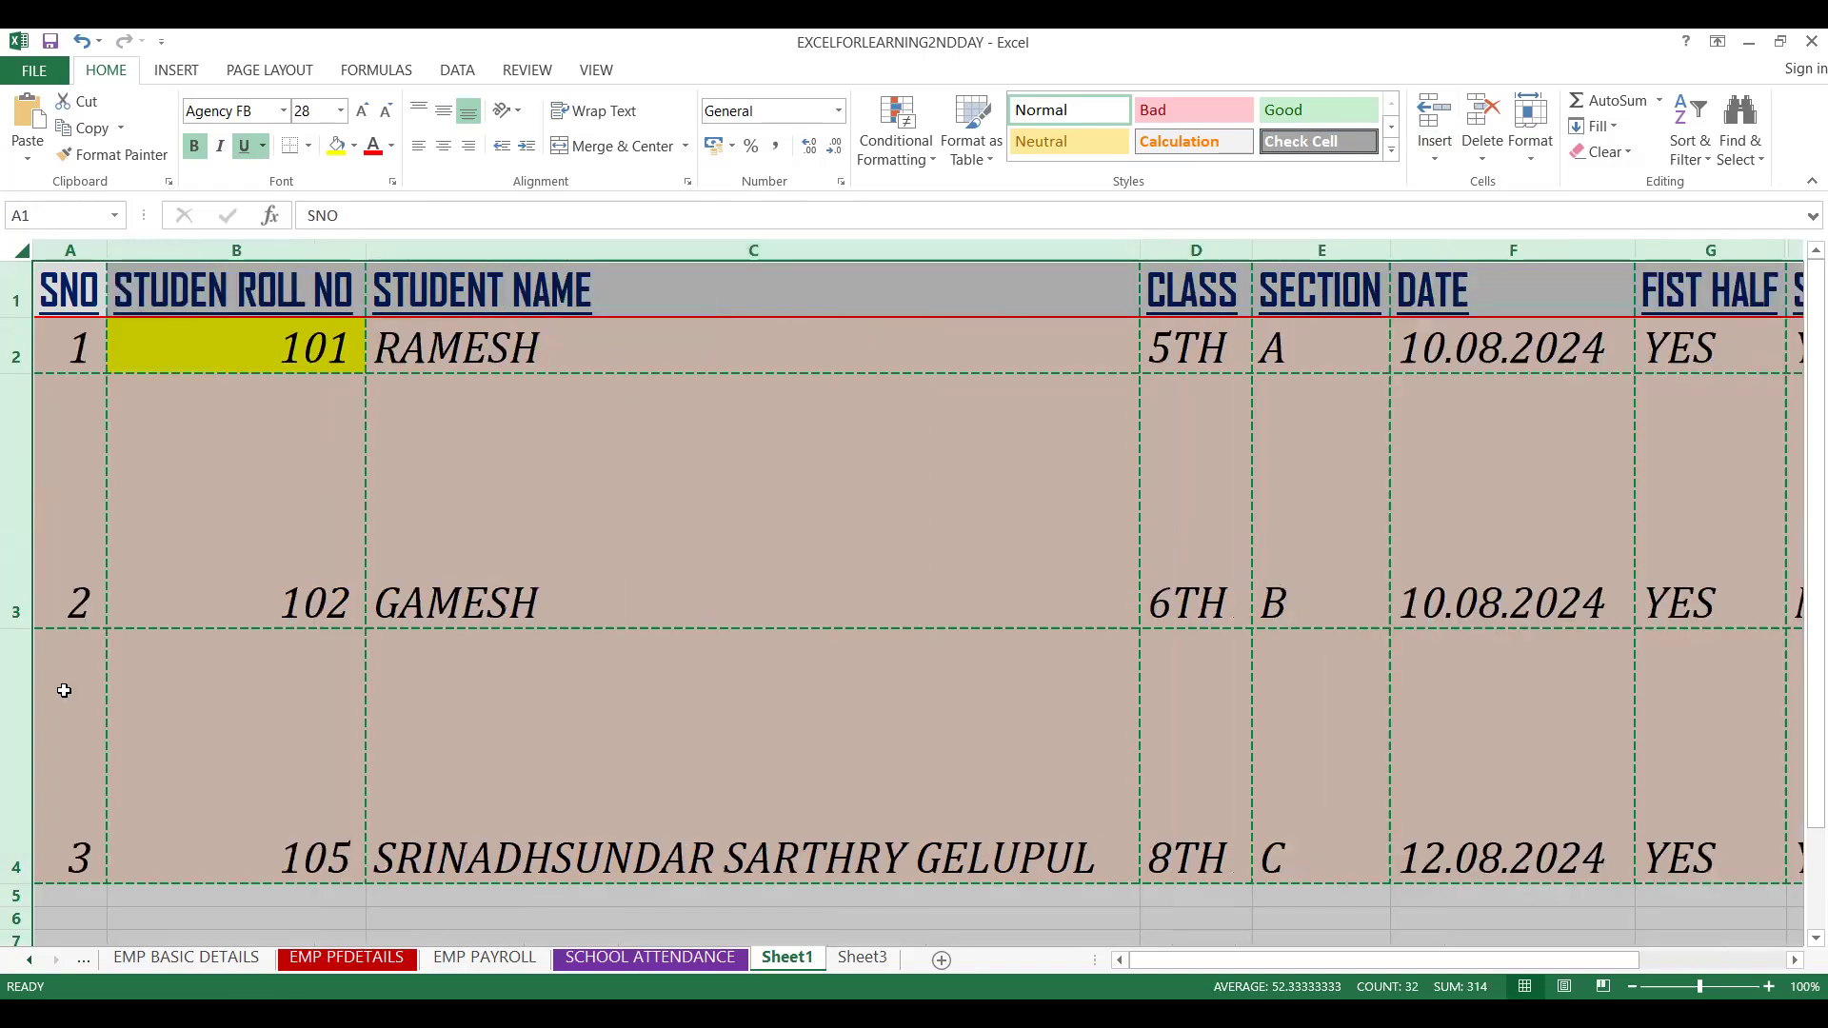
double_click(12, 631)
click(301, 386)
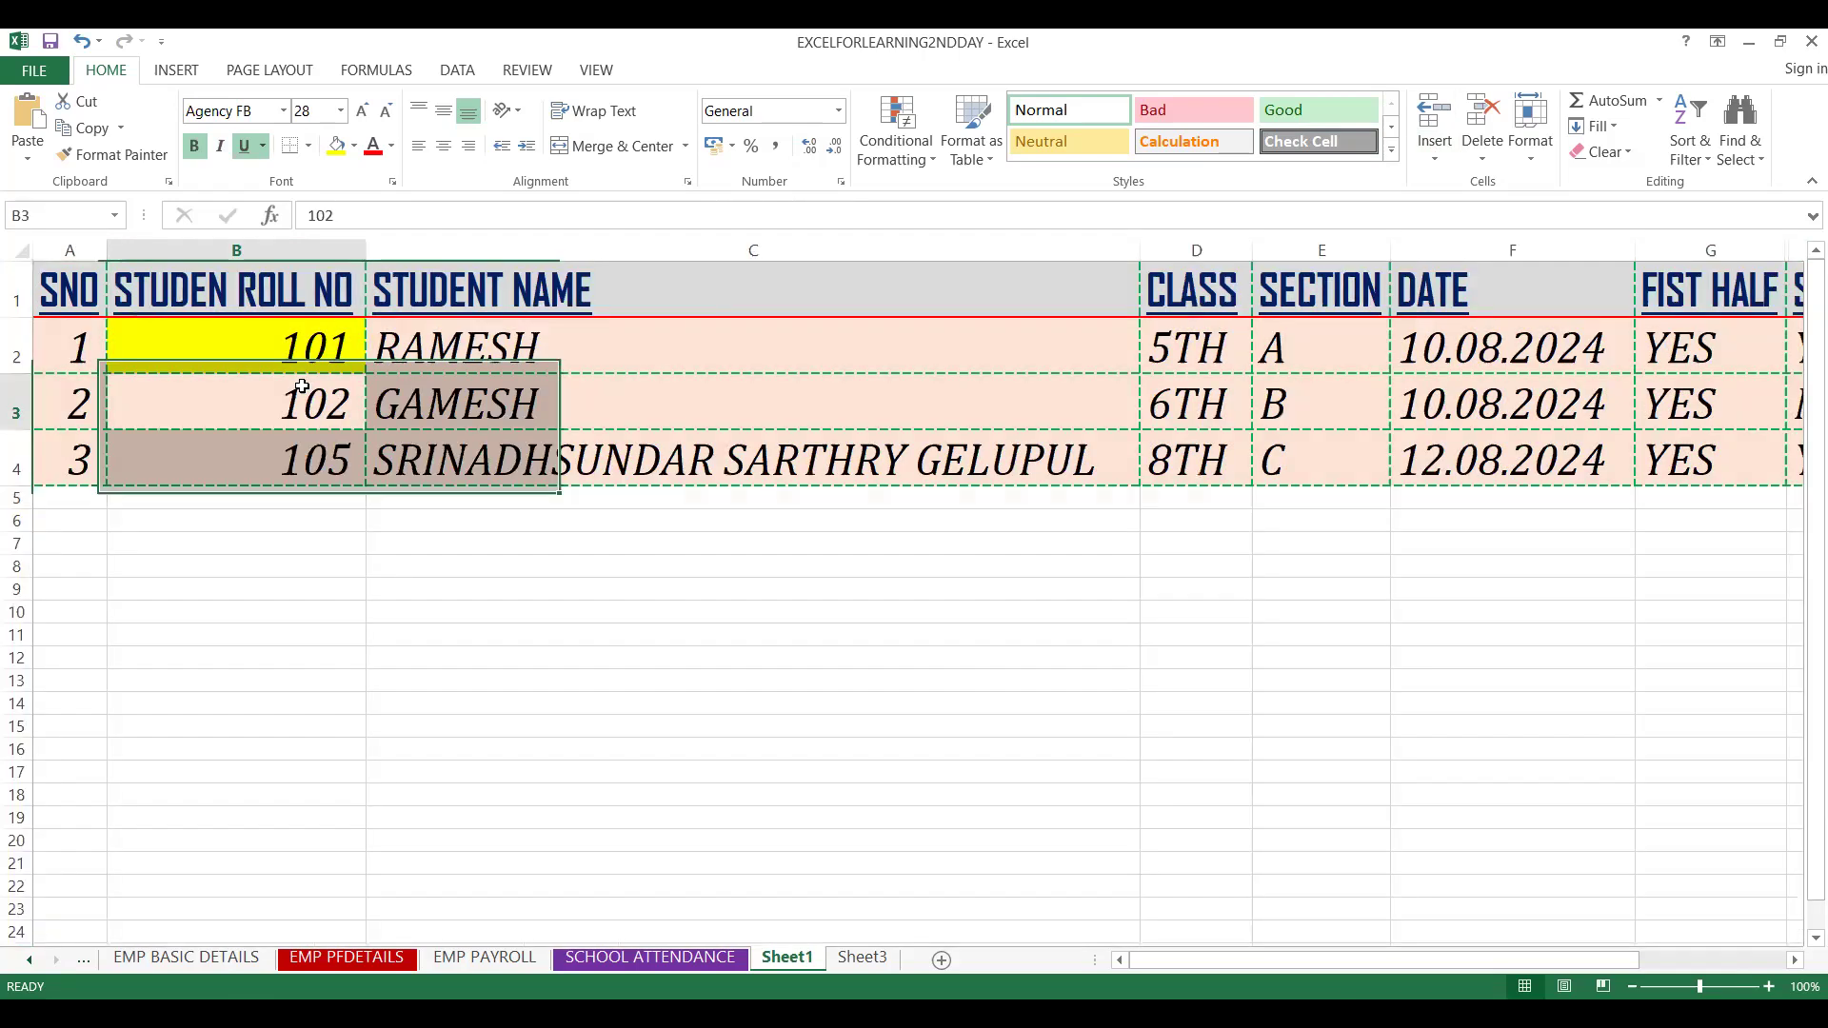
key(Right)
key(Right)
key(Right)
key(Right)
key(Right)
key(Right)
key(Right)
key(Left)
key(Left)
key(Left)
key(Left)
key(Left)
key(Left)
key(Left)
key(Left)
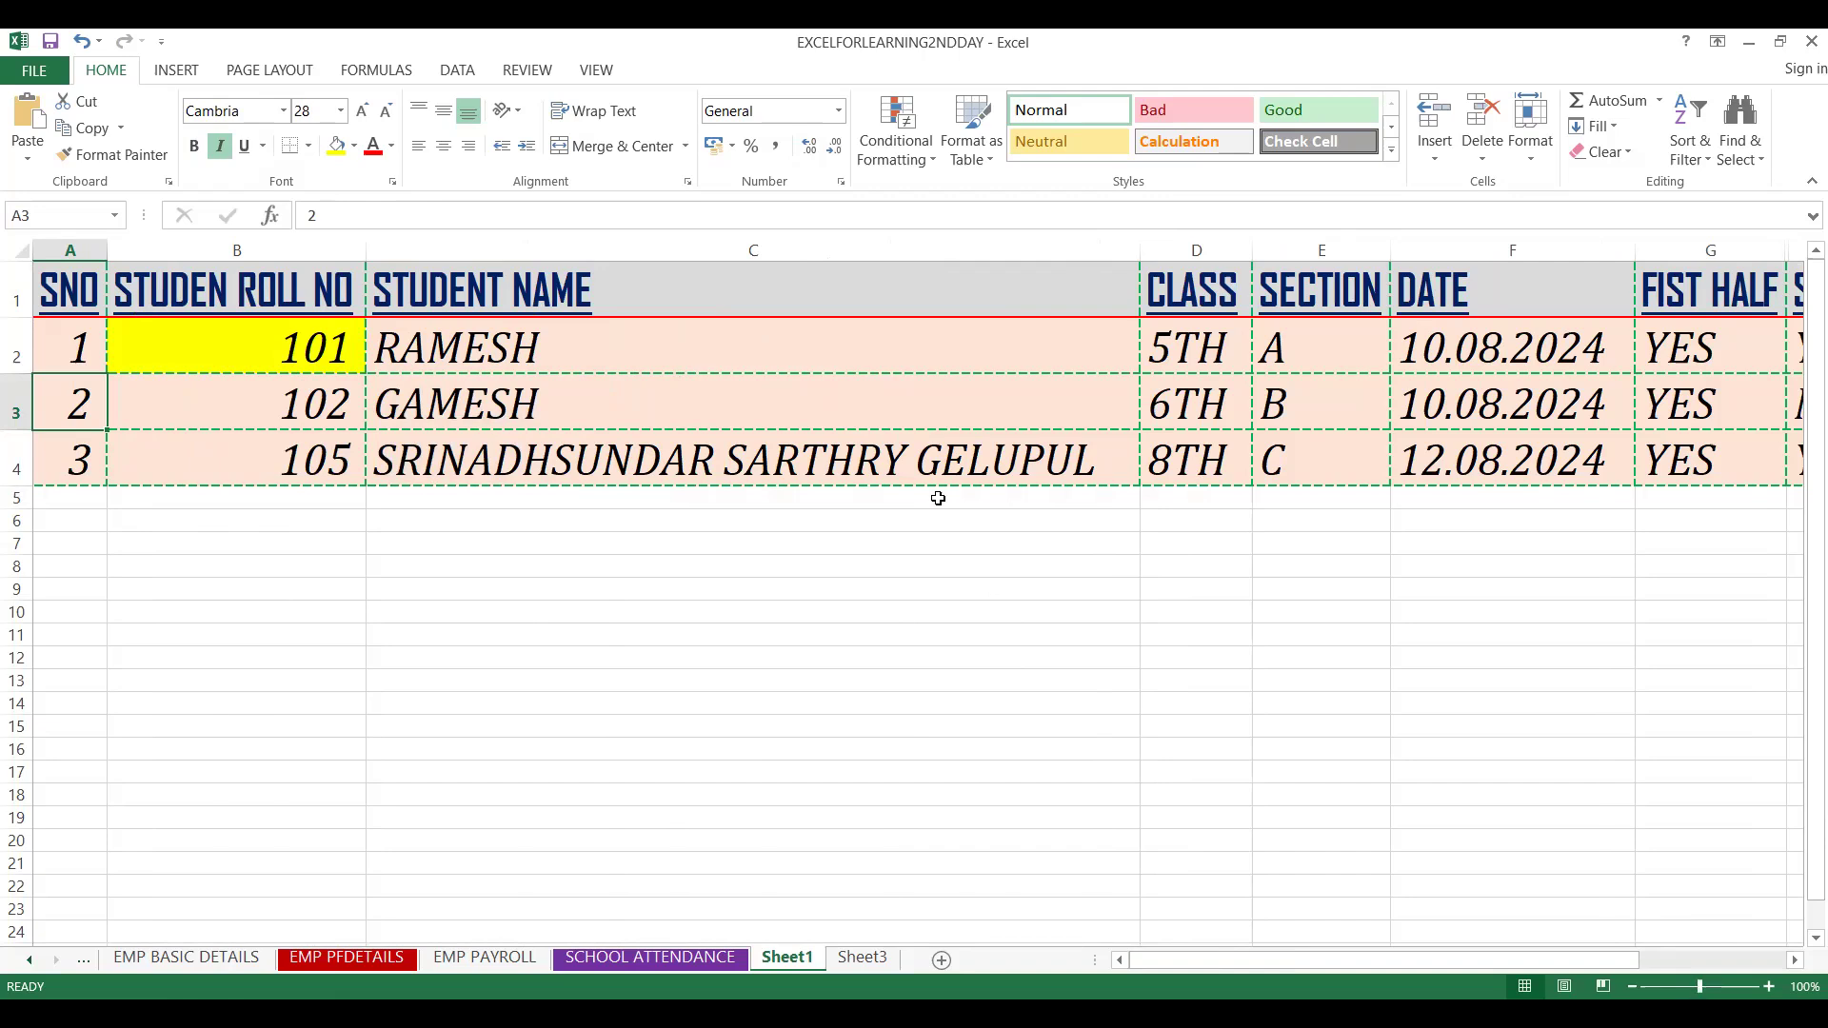
key(ctrl+a)
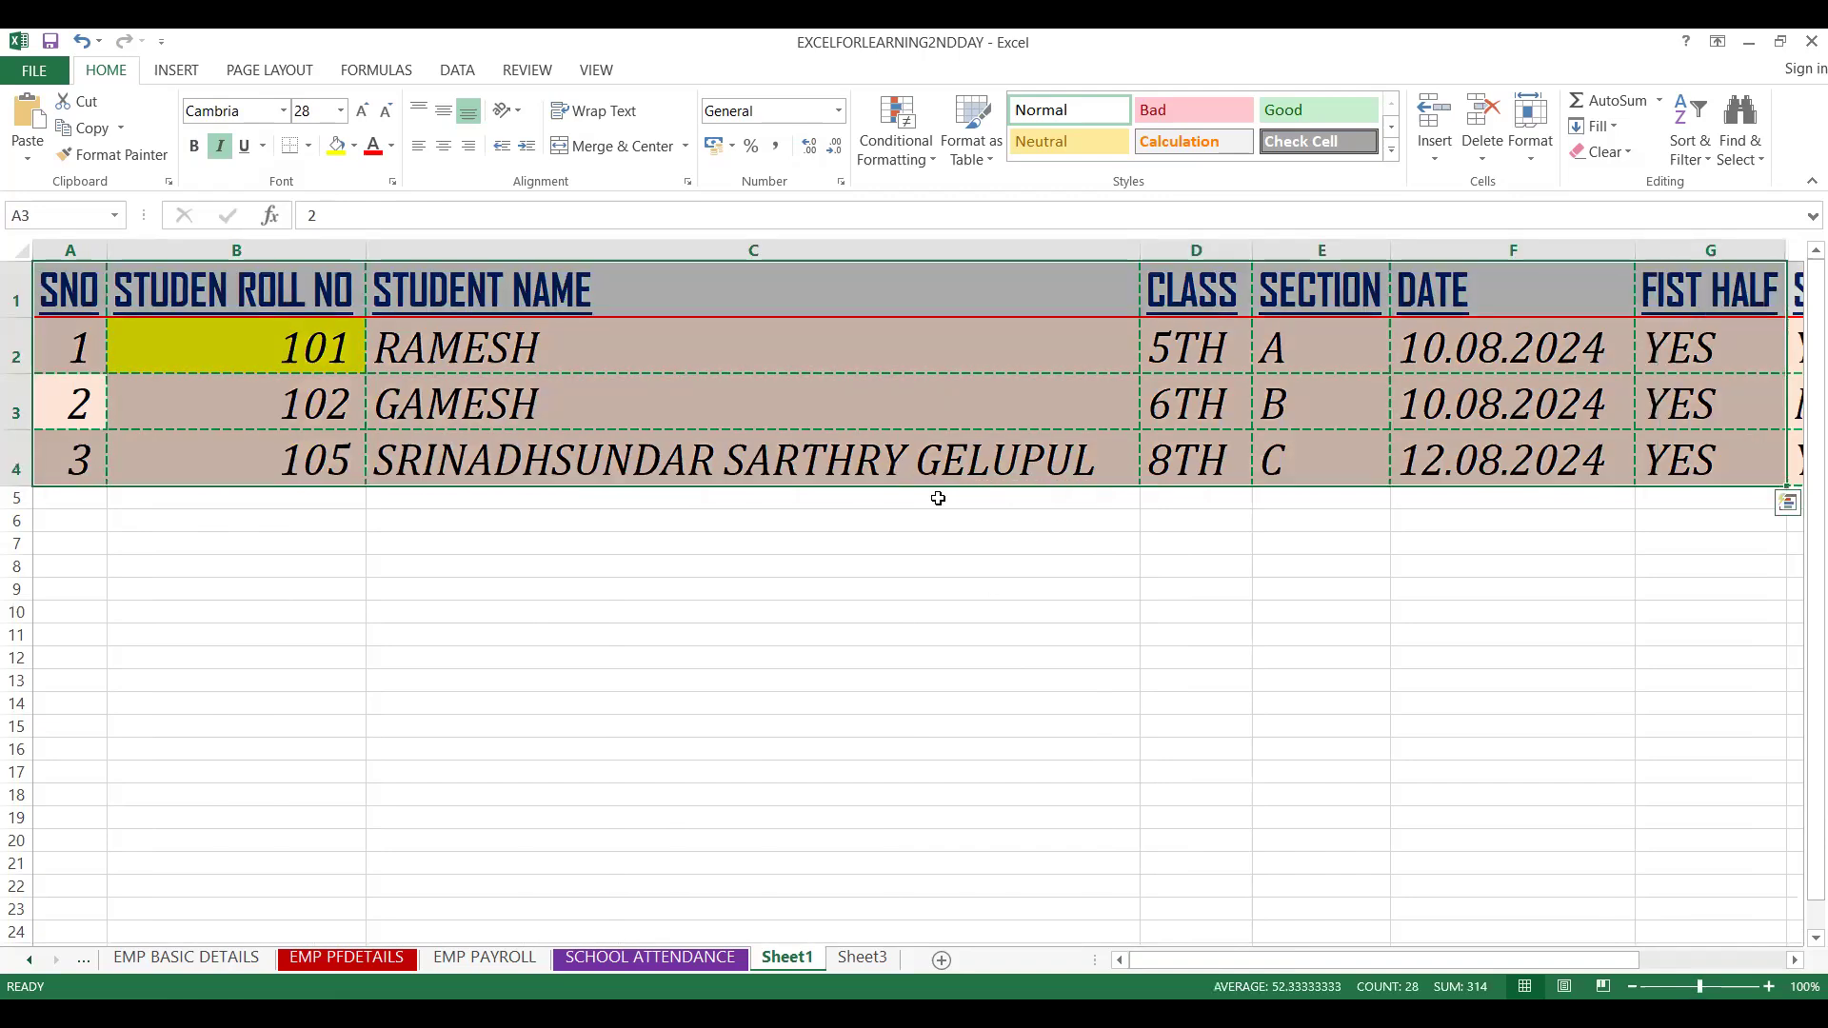
Undo the last two autofit changes on Sheet1
click(339, 111)
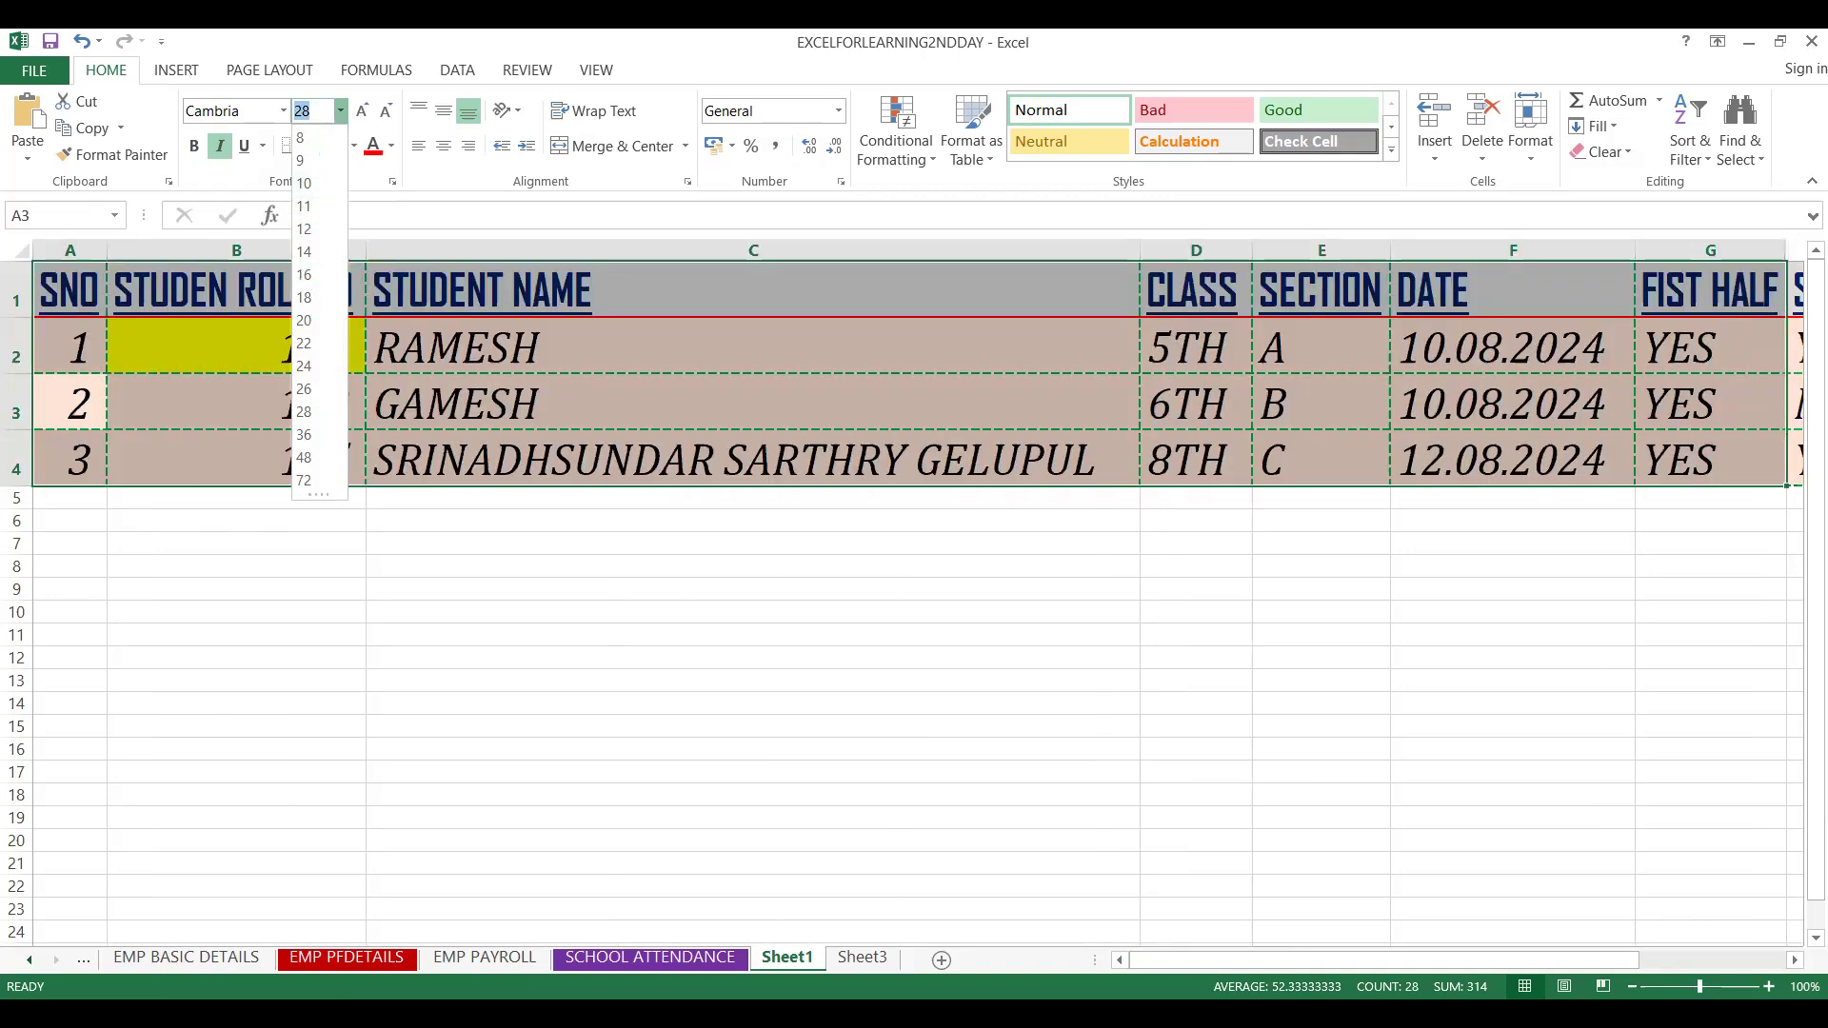
click(442, 867)
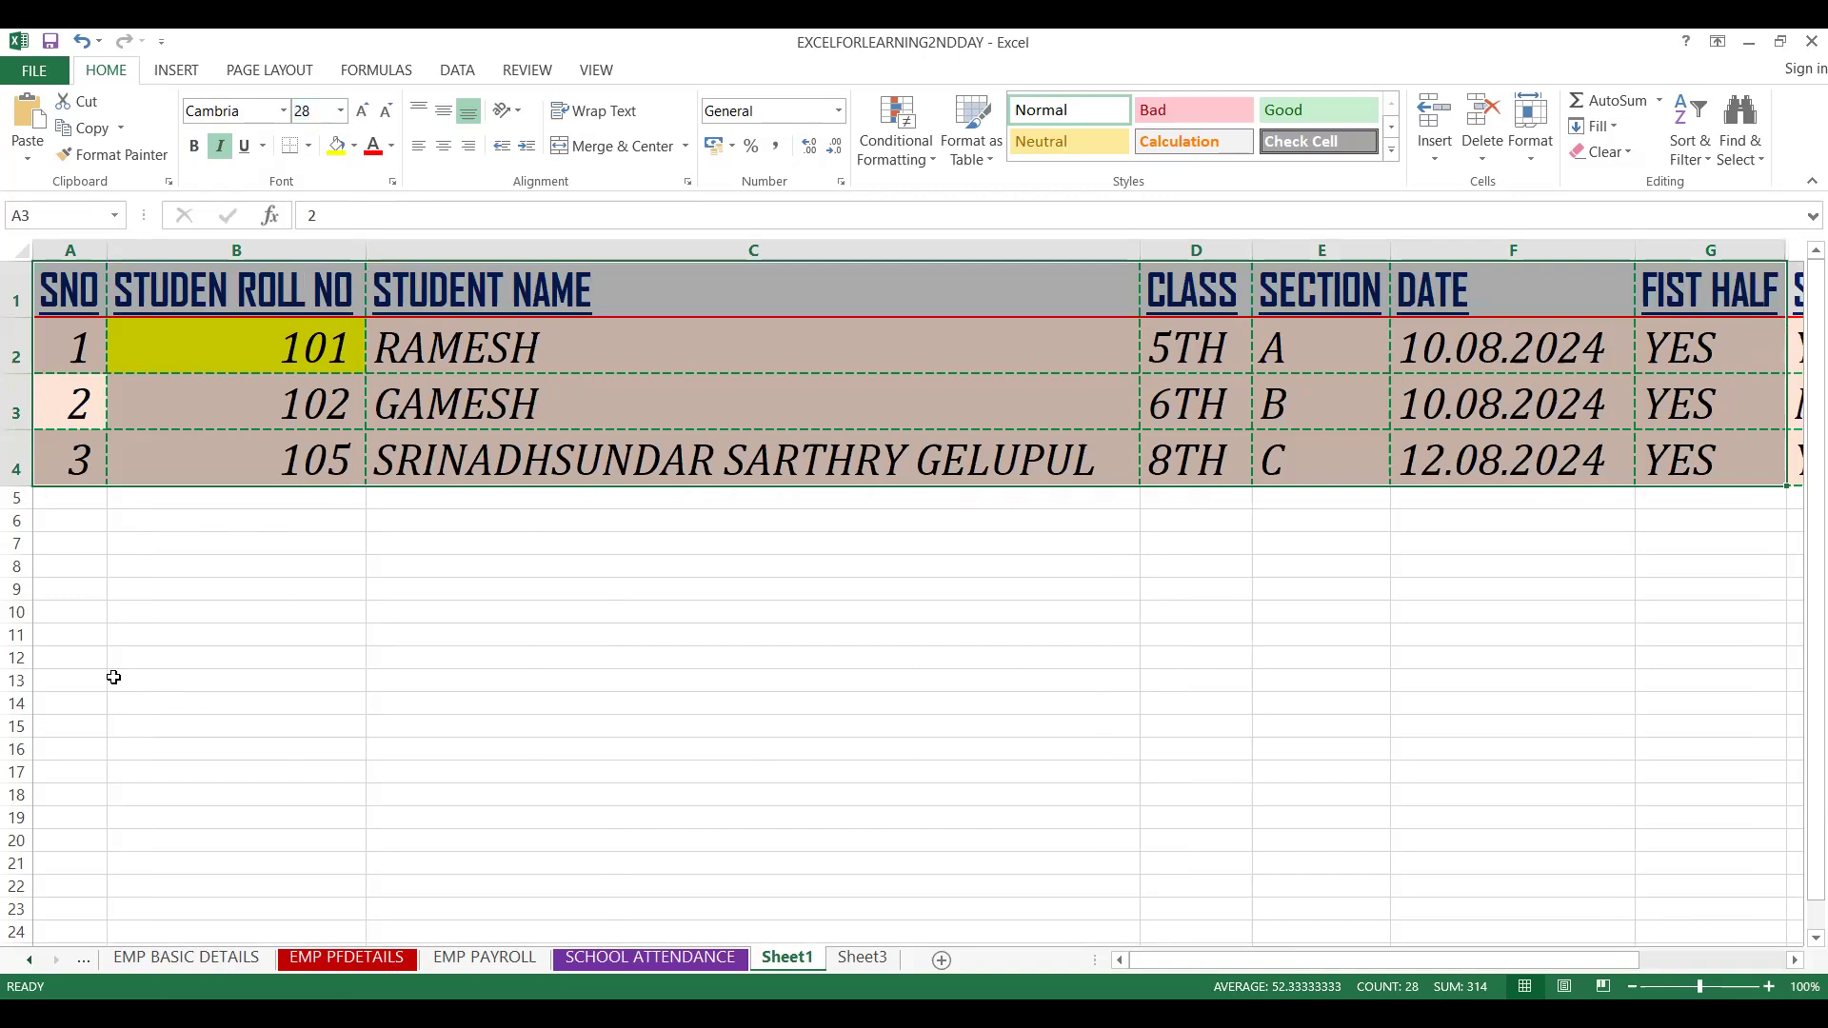
key(ctrl+z)
key(ctrl+z)
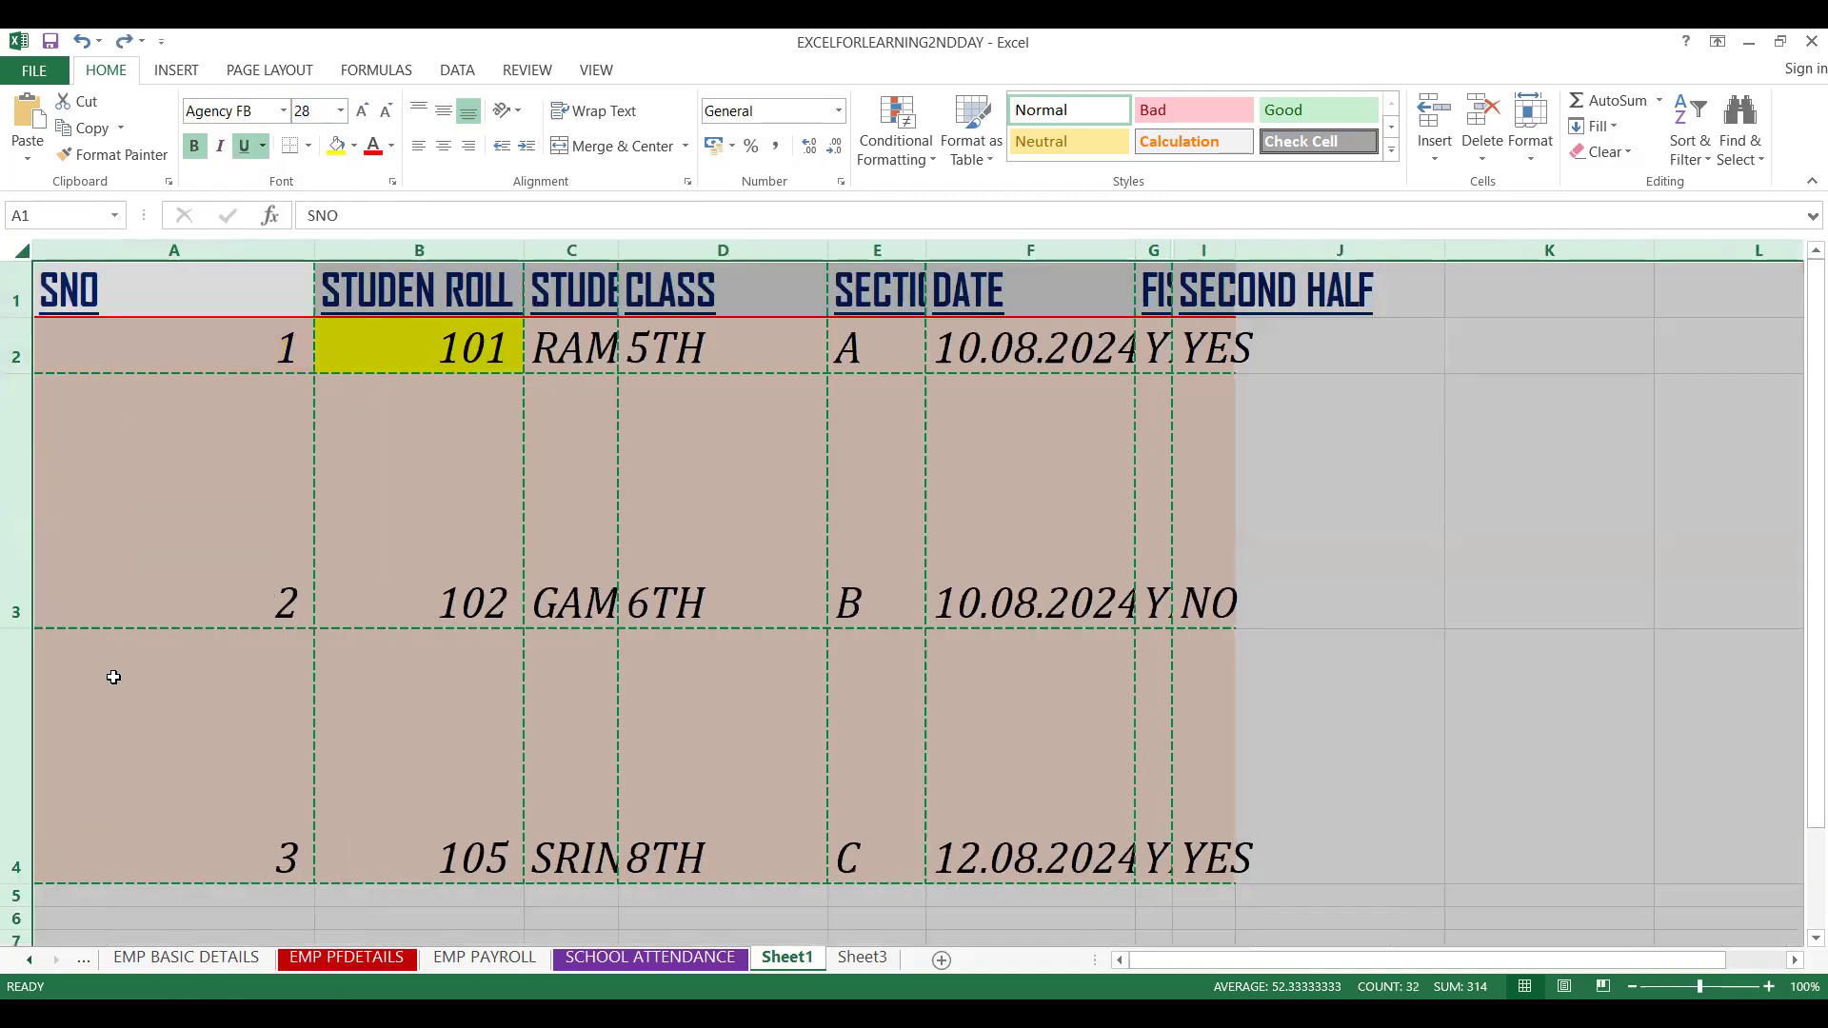
Select the entire sheet and autofit all row heights and column widths
click(435, 612)
key(ctrl+a)
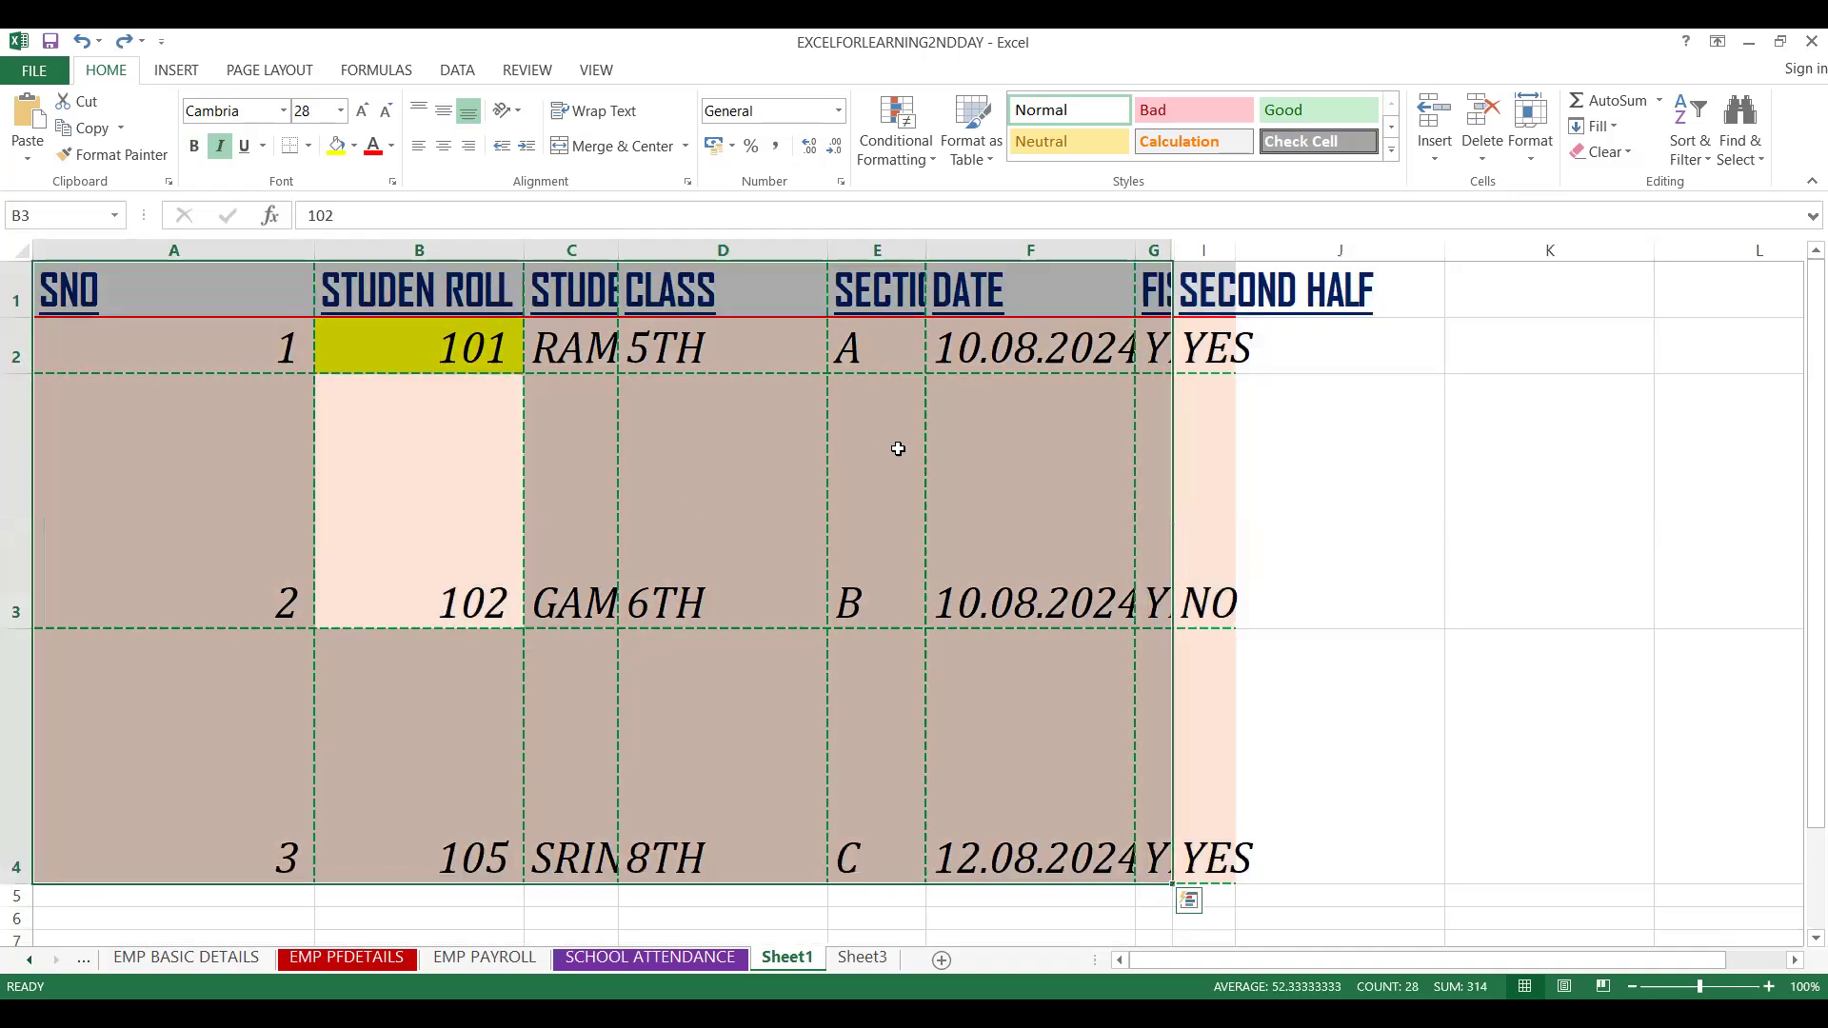
key(ctrl+a)
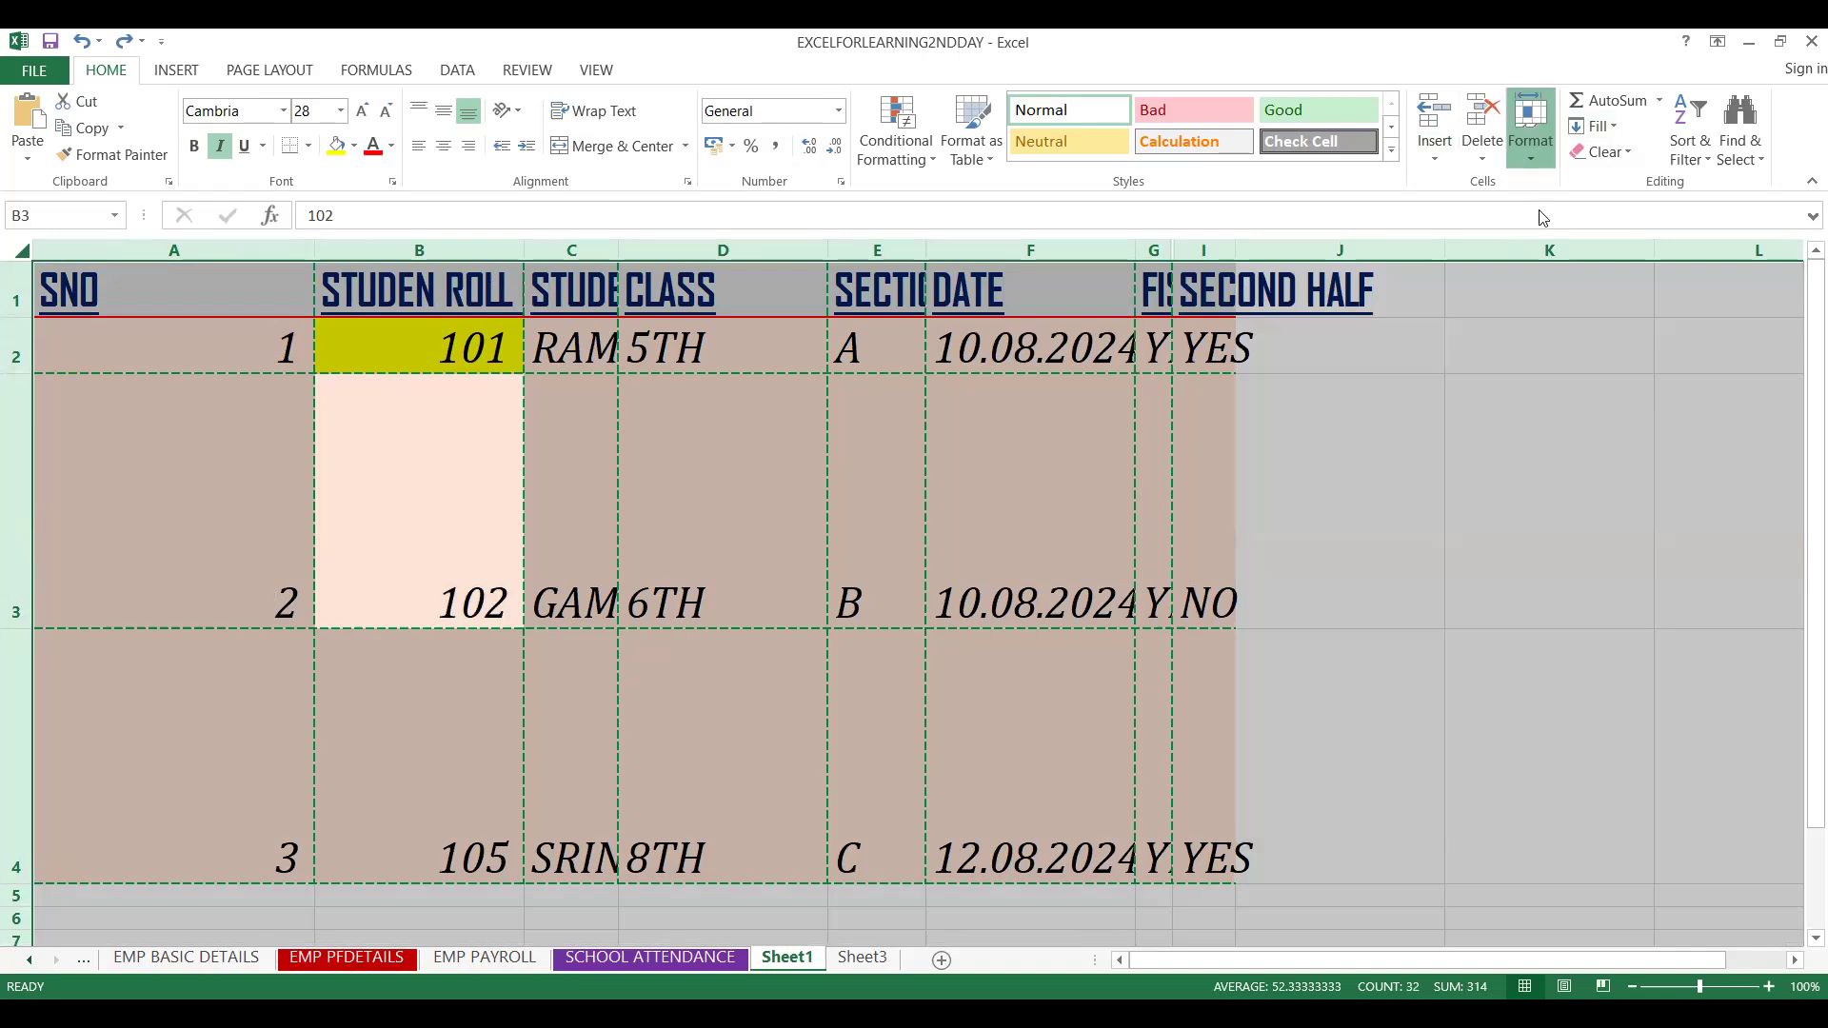
click(1524, 158)
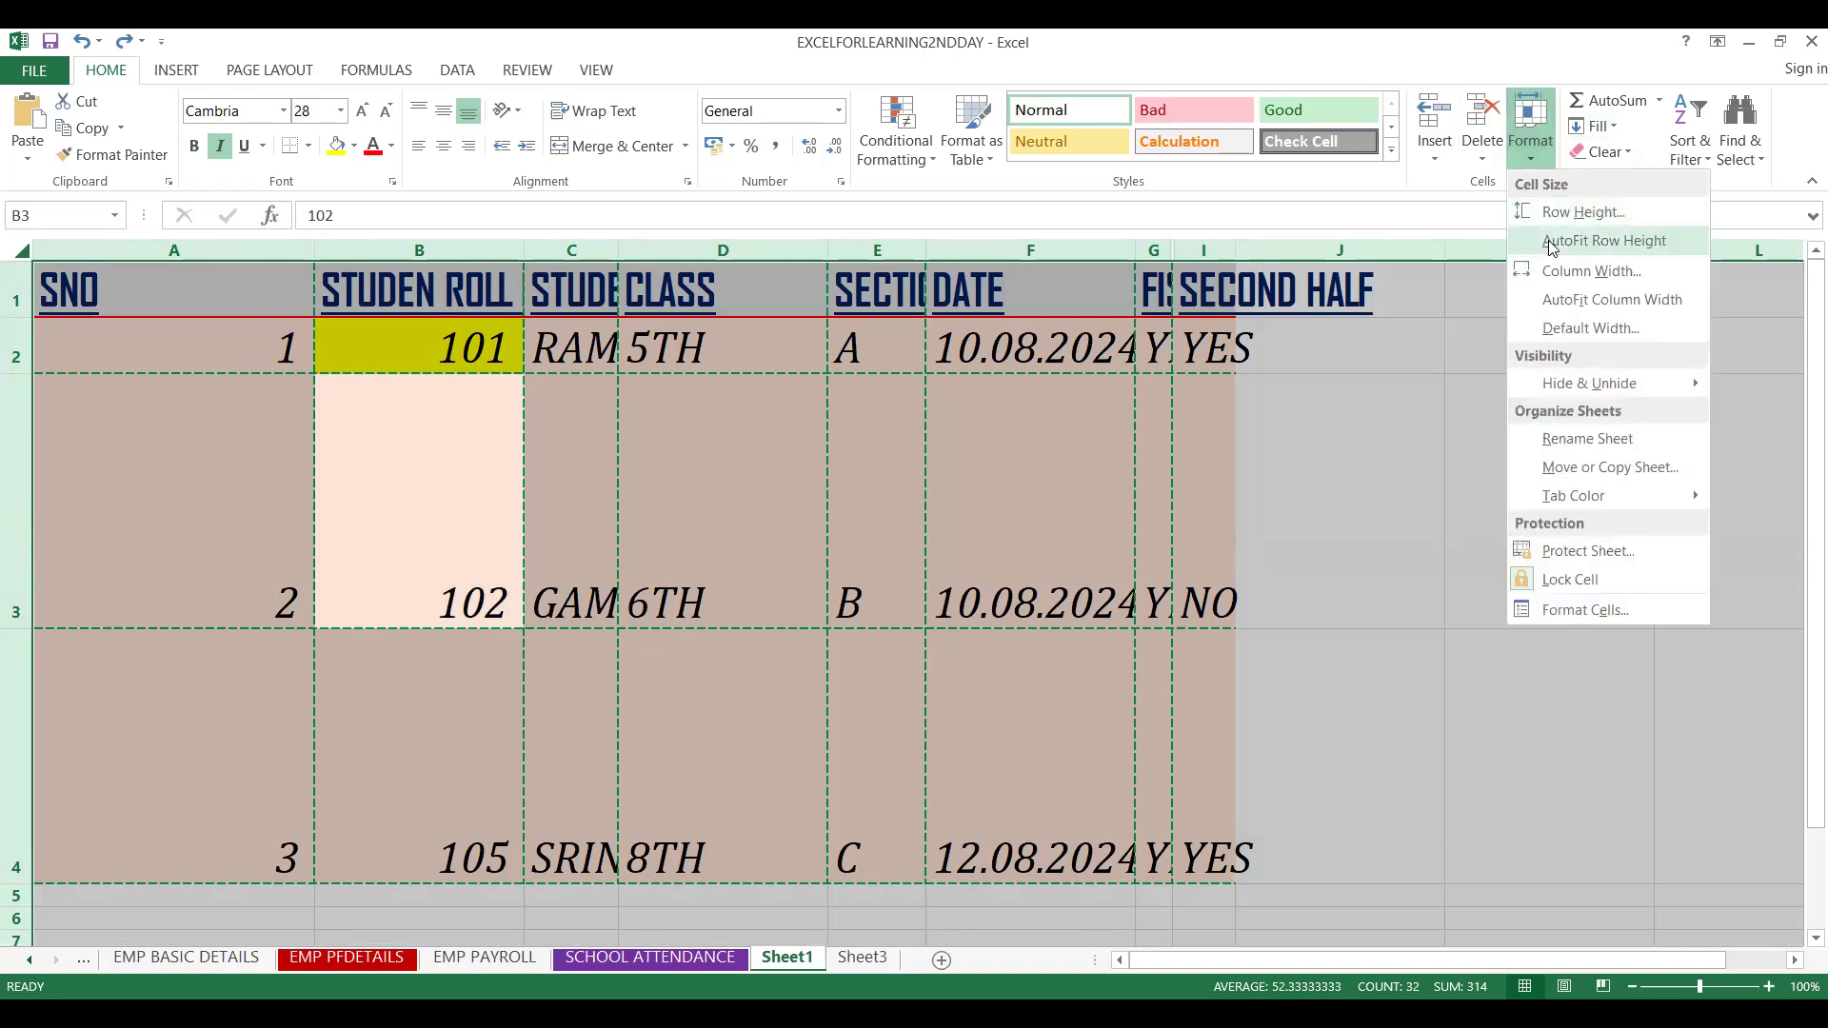
click(1552, 242)
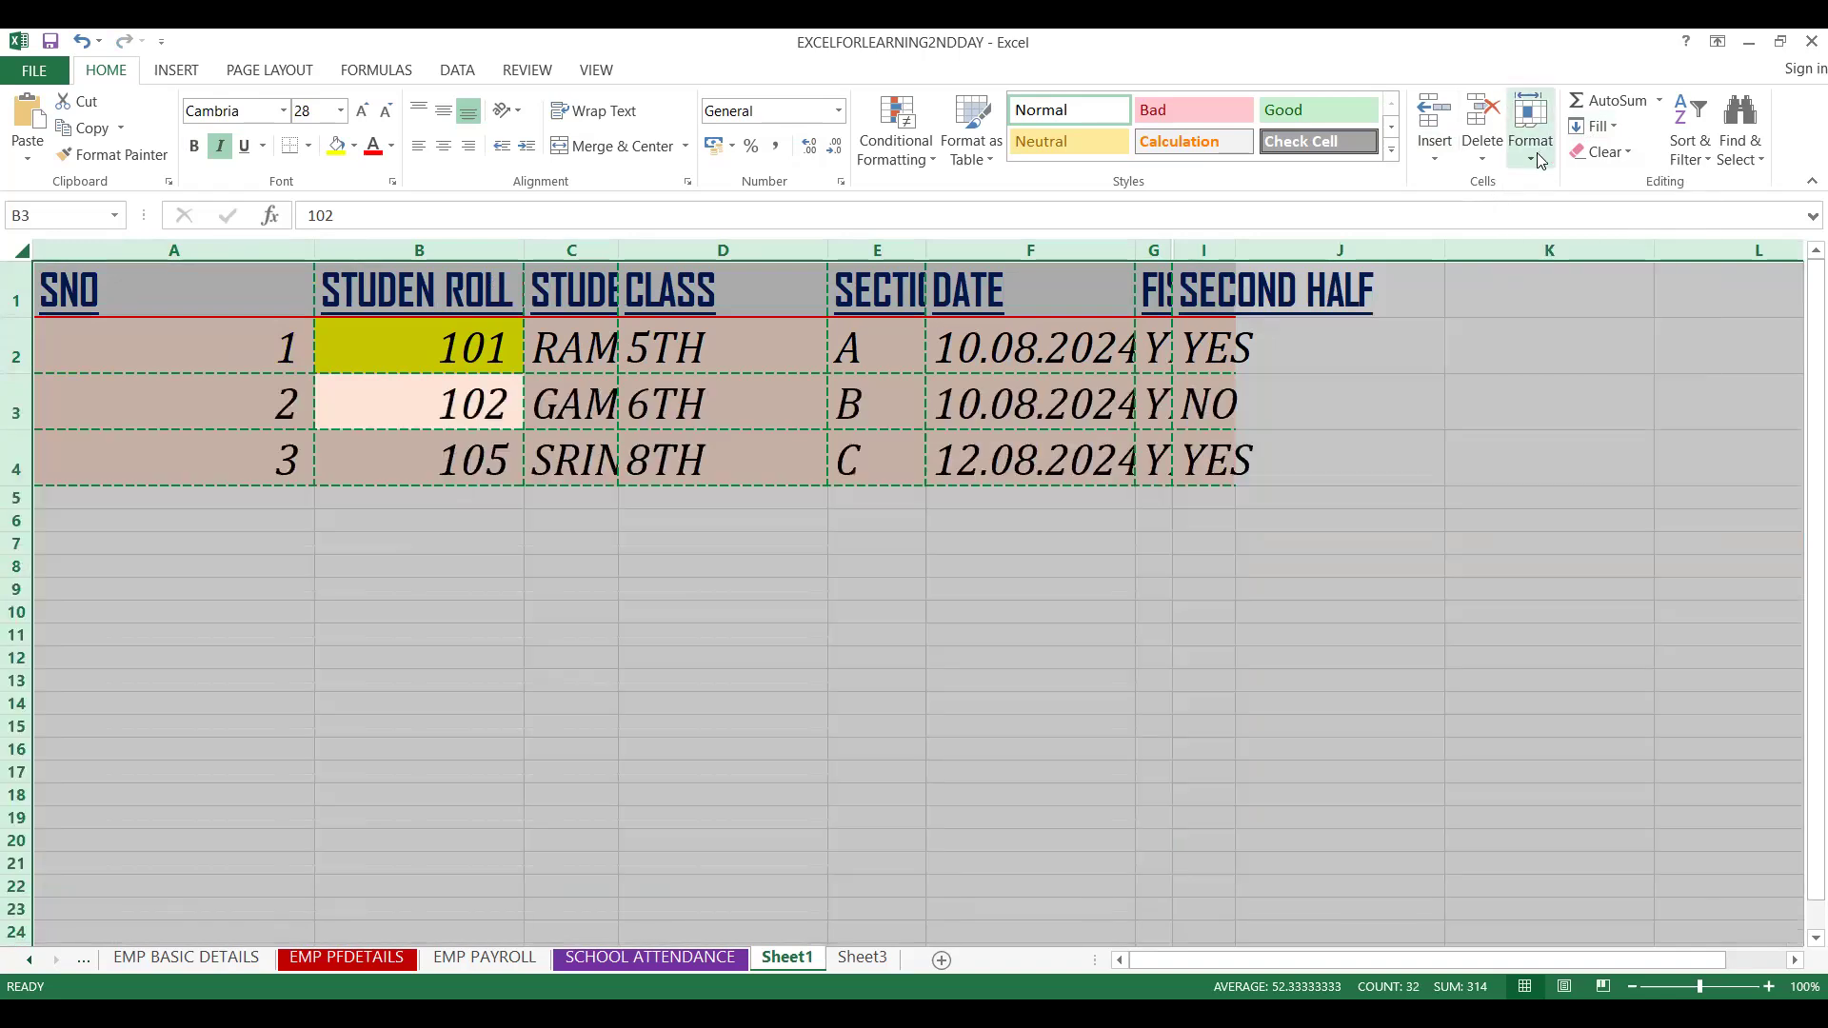
click(1536, 152)
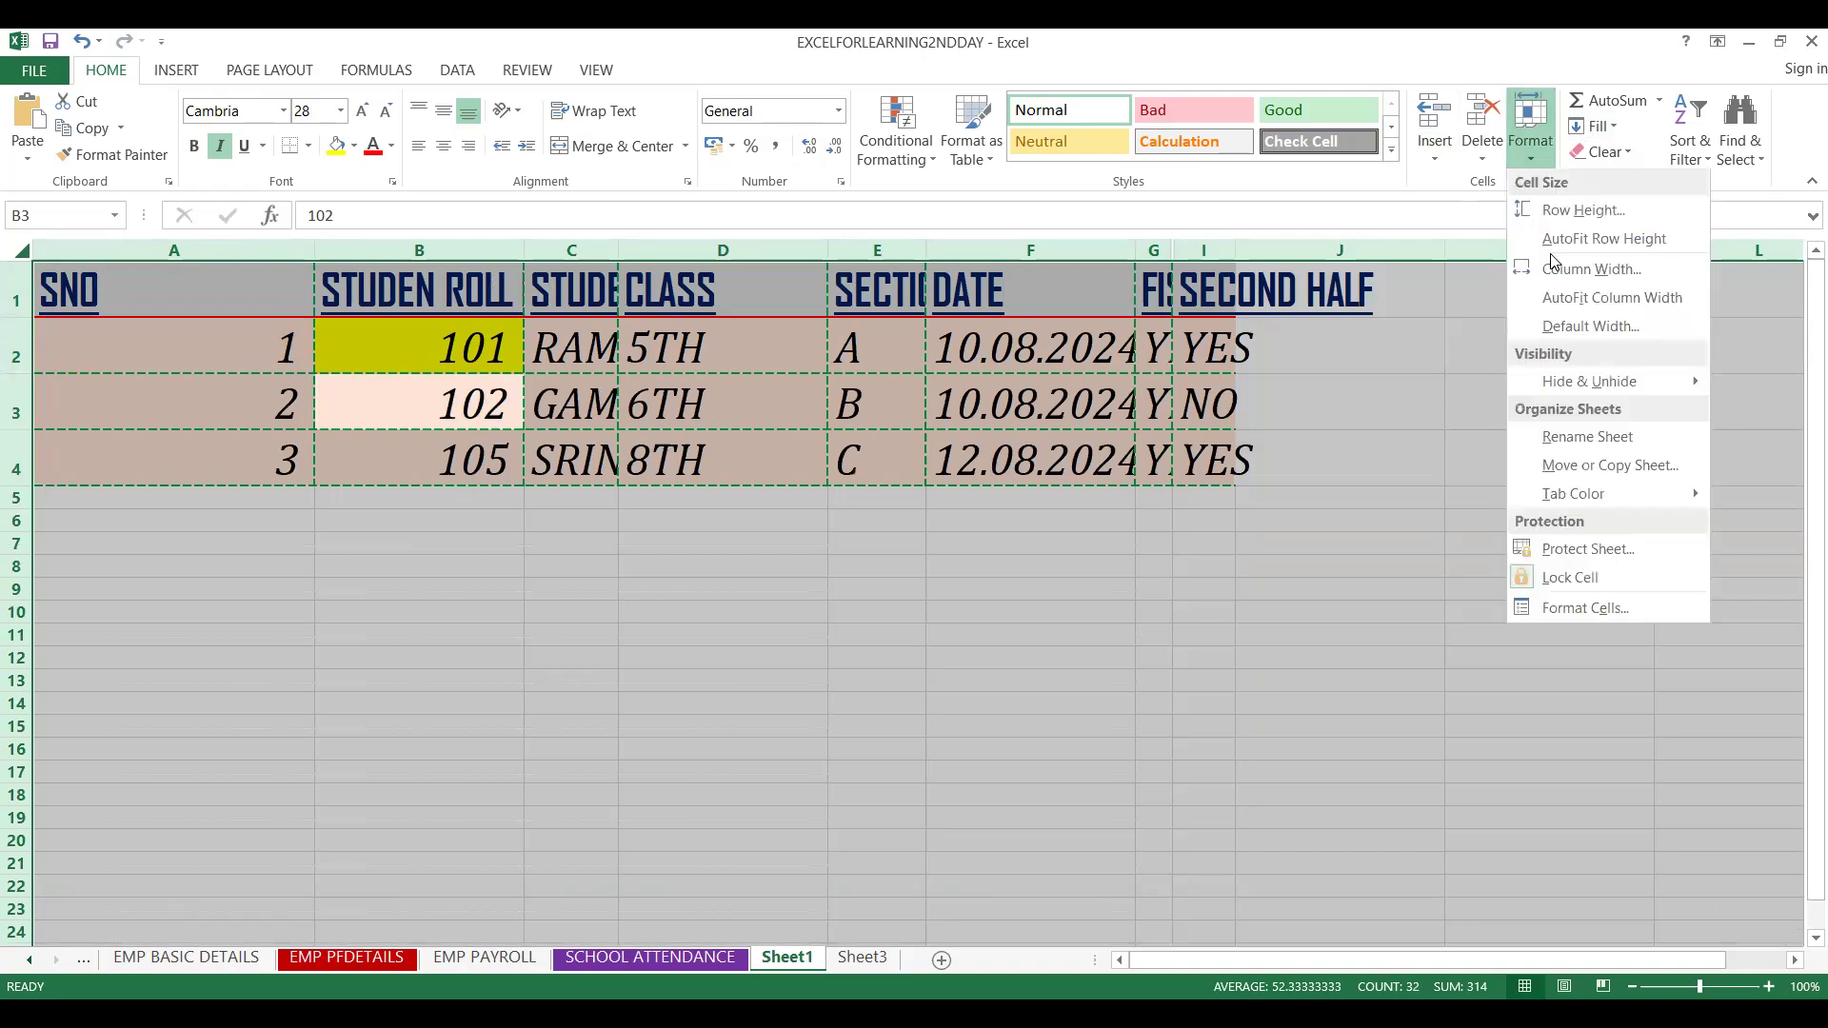
click(1554, 300)
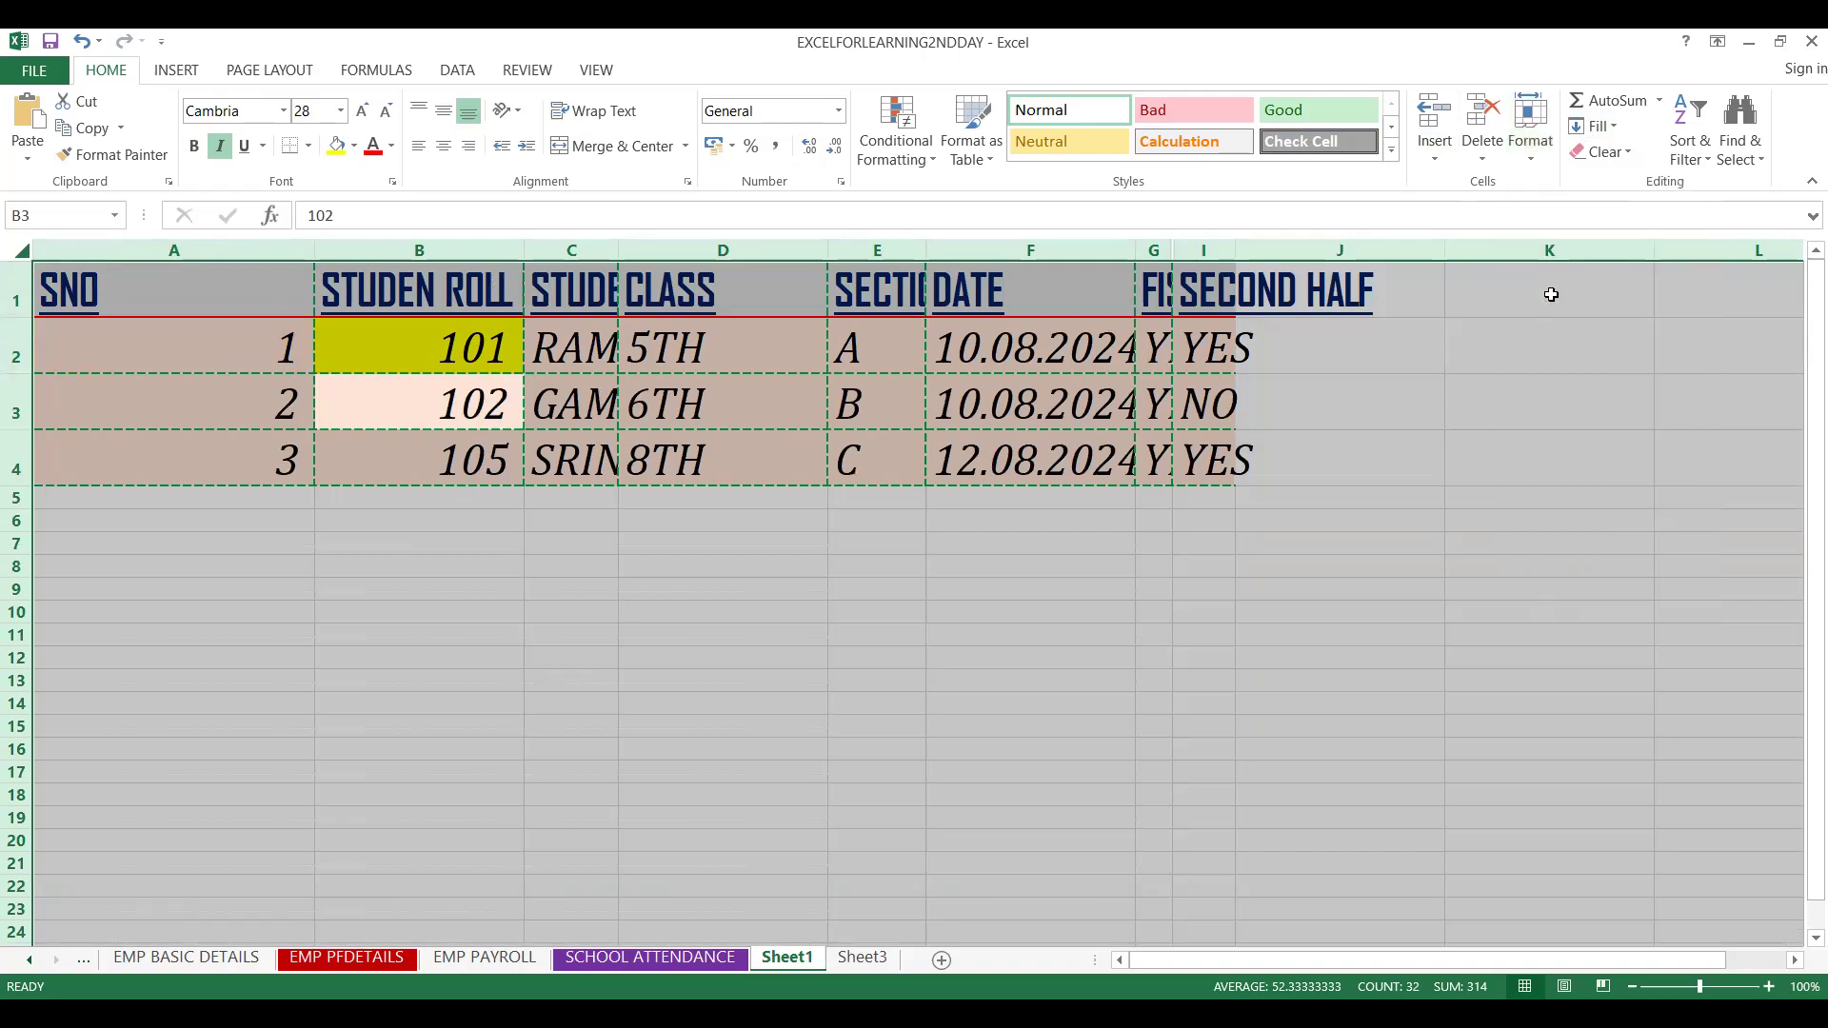
Undo the row-height and column-width autofit changes
drag(1238, 959, 935, 868)
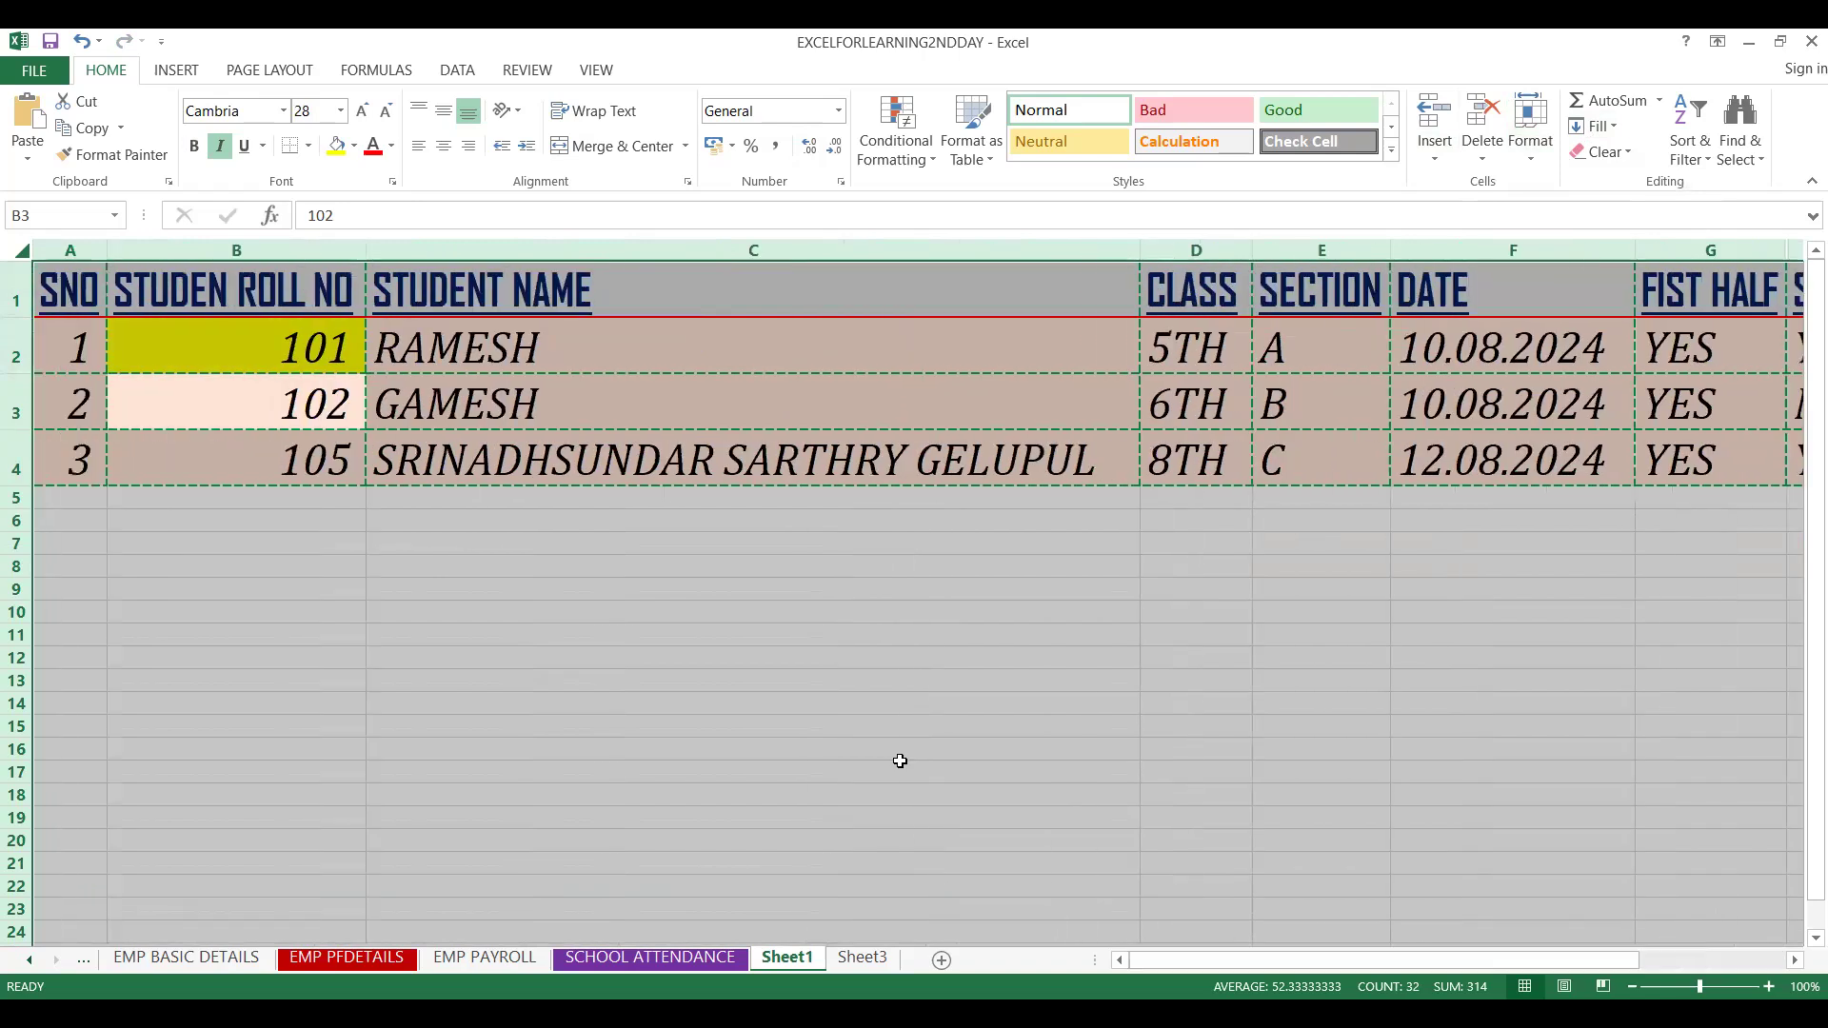
key(ctrl+z)
key(ctrl+z)
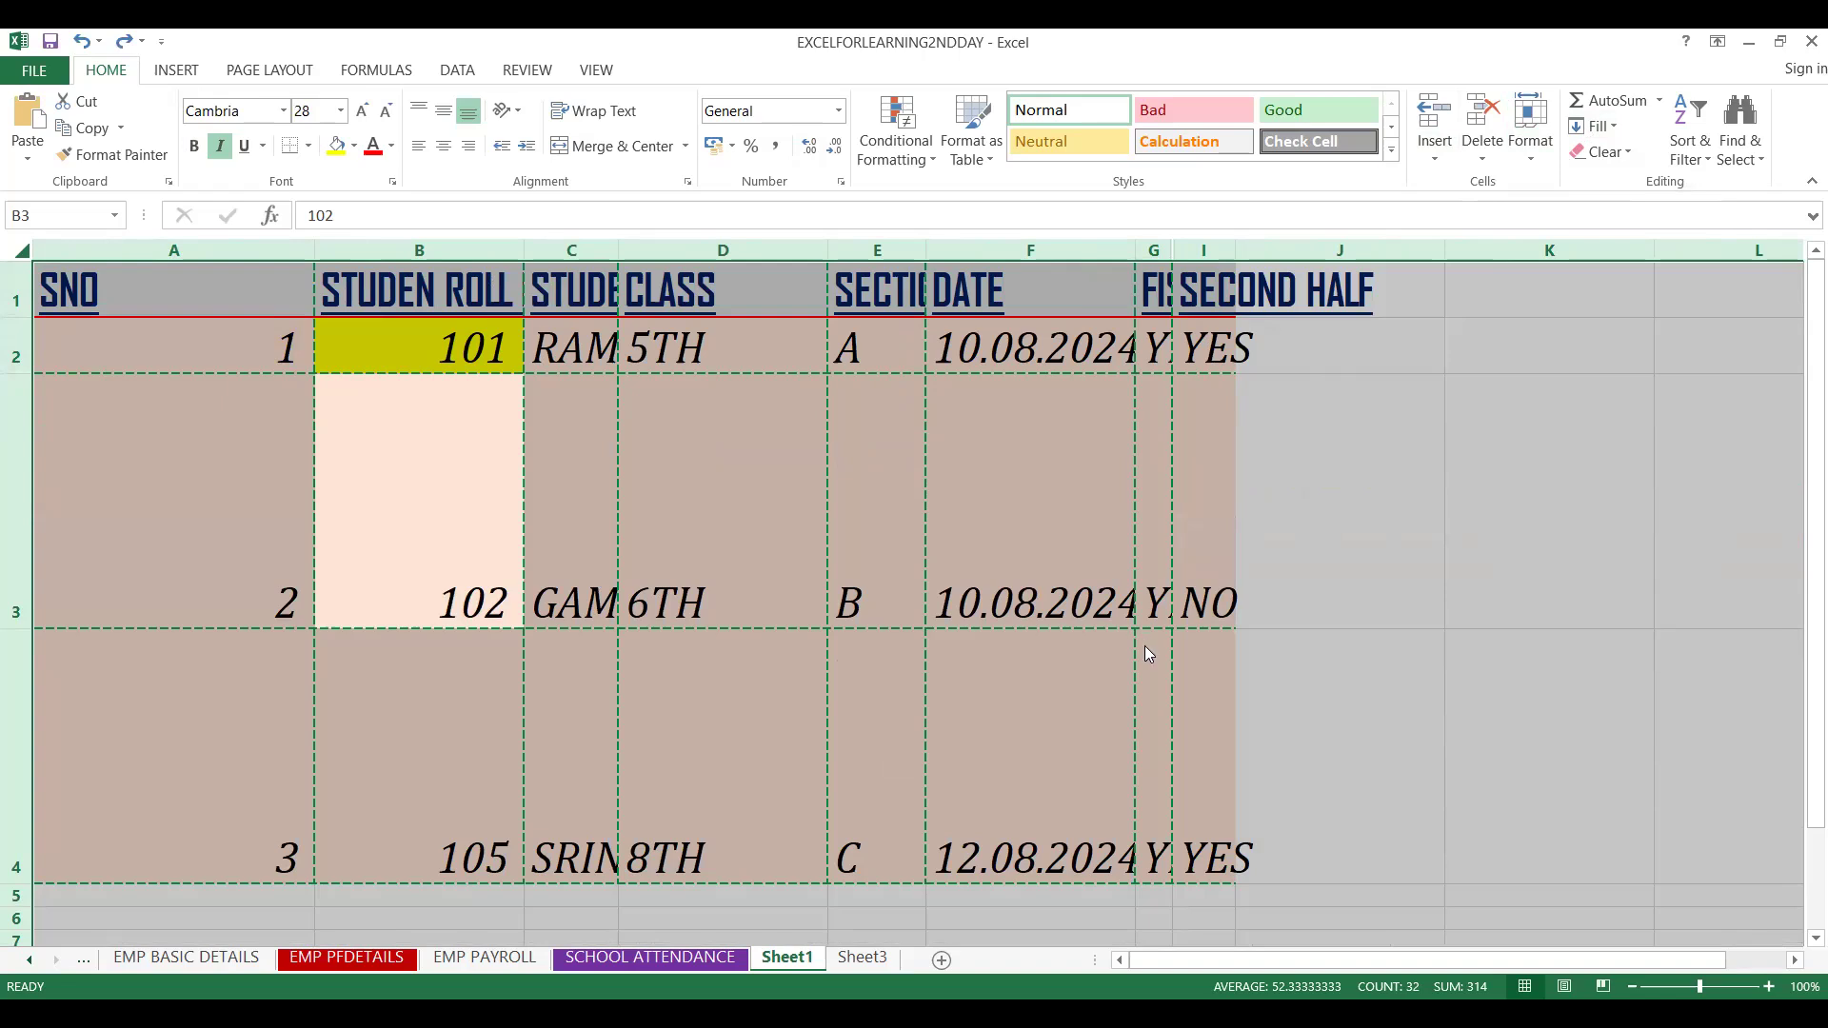
key(alt+h)
key(h)
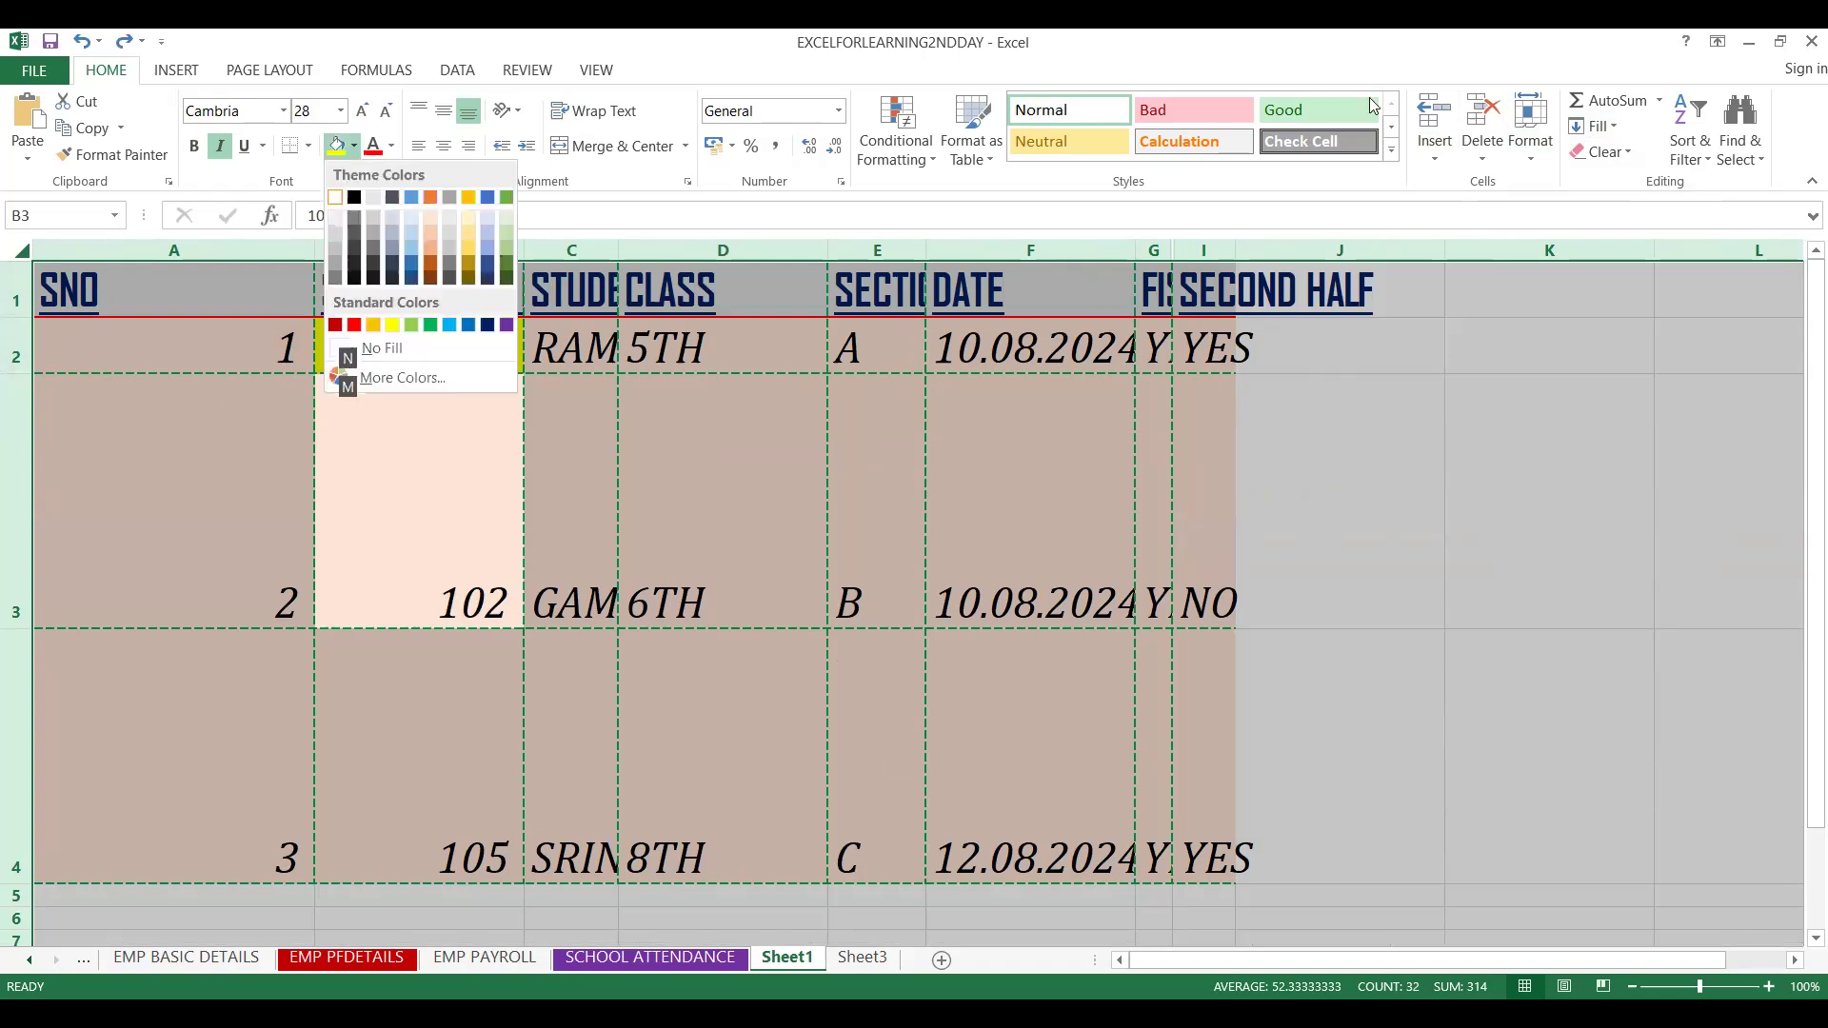
key(Escape)
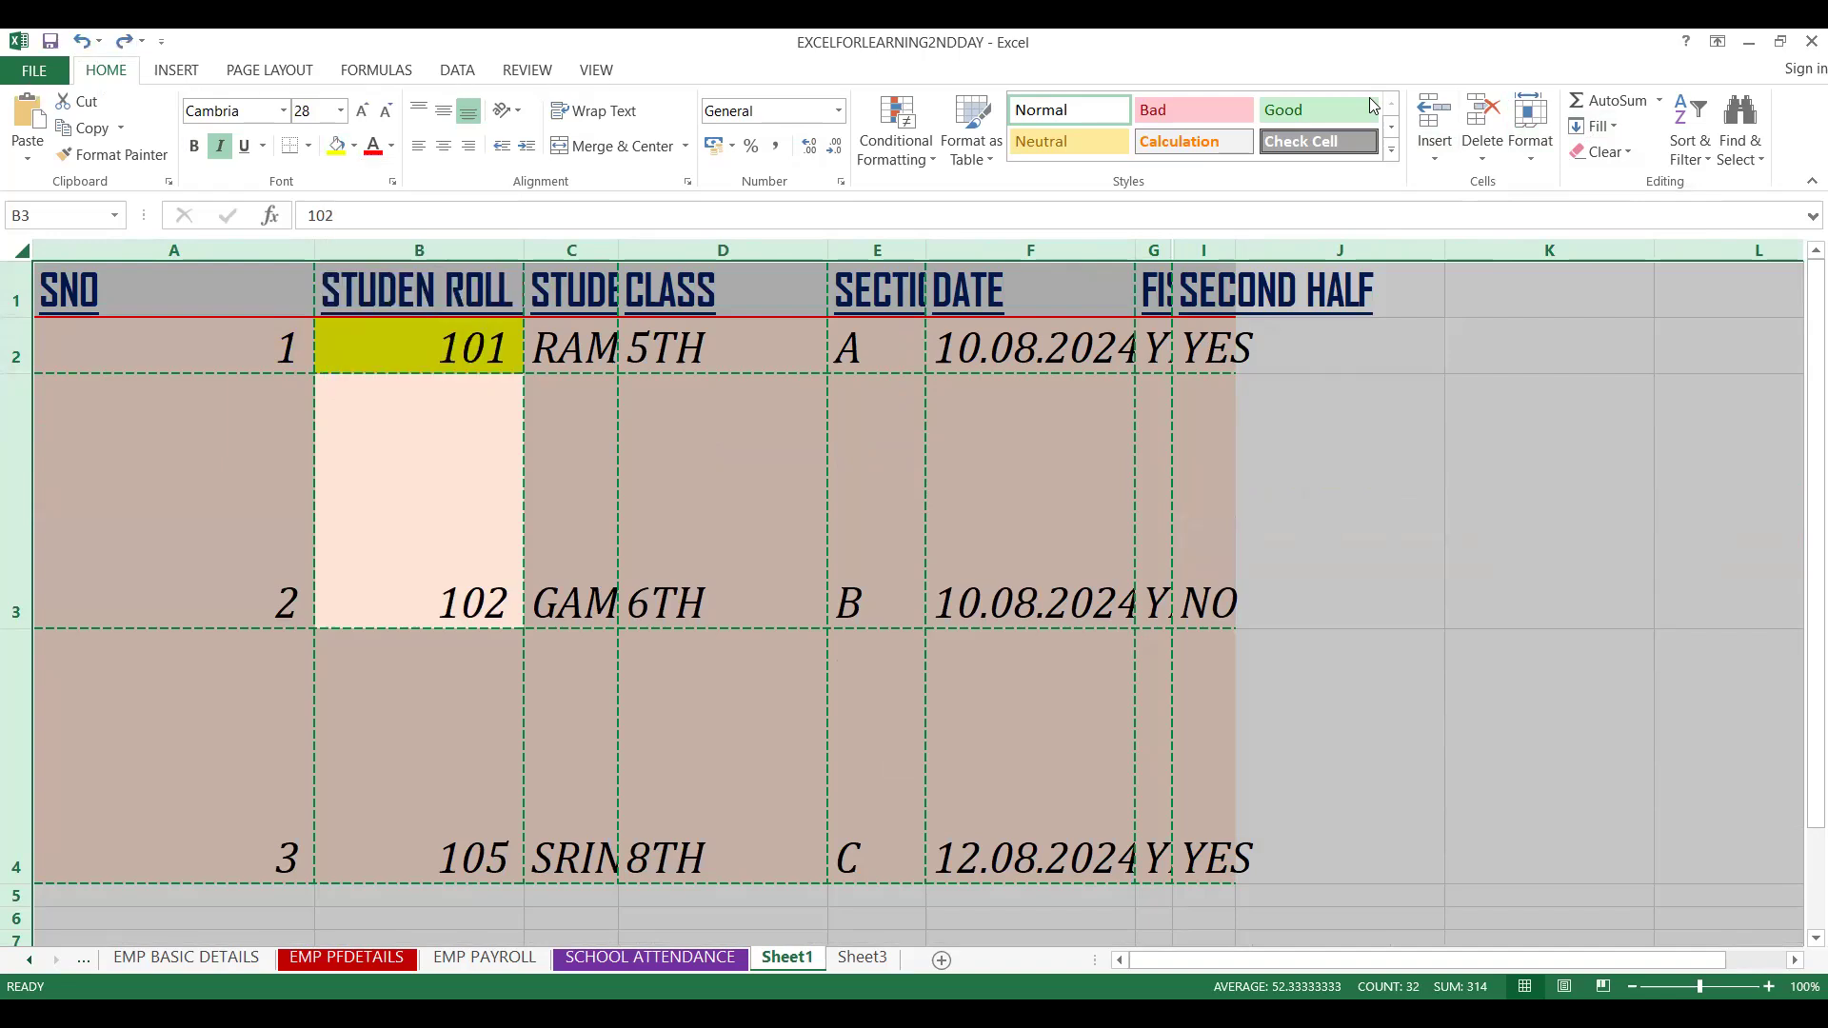
key(alt+h)
key(h)
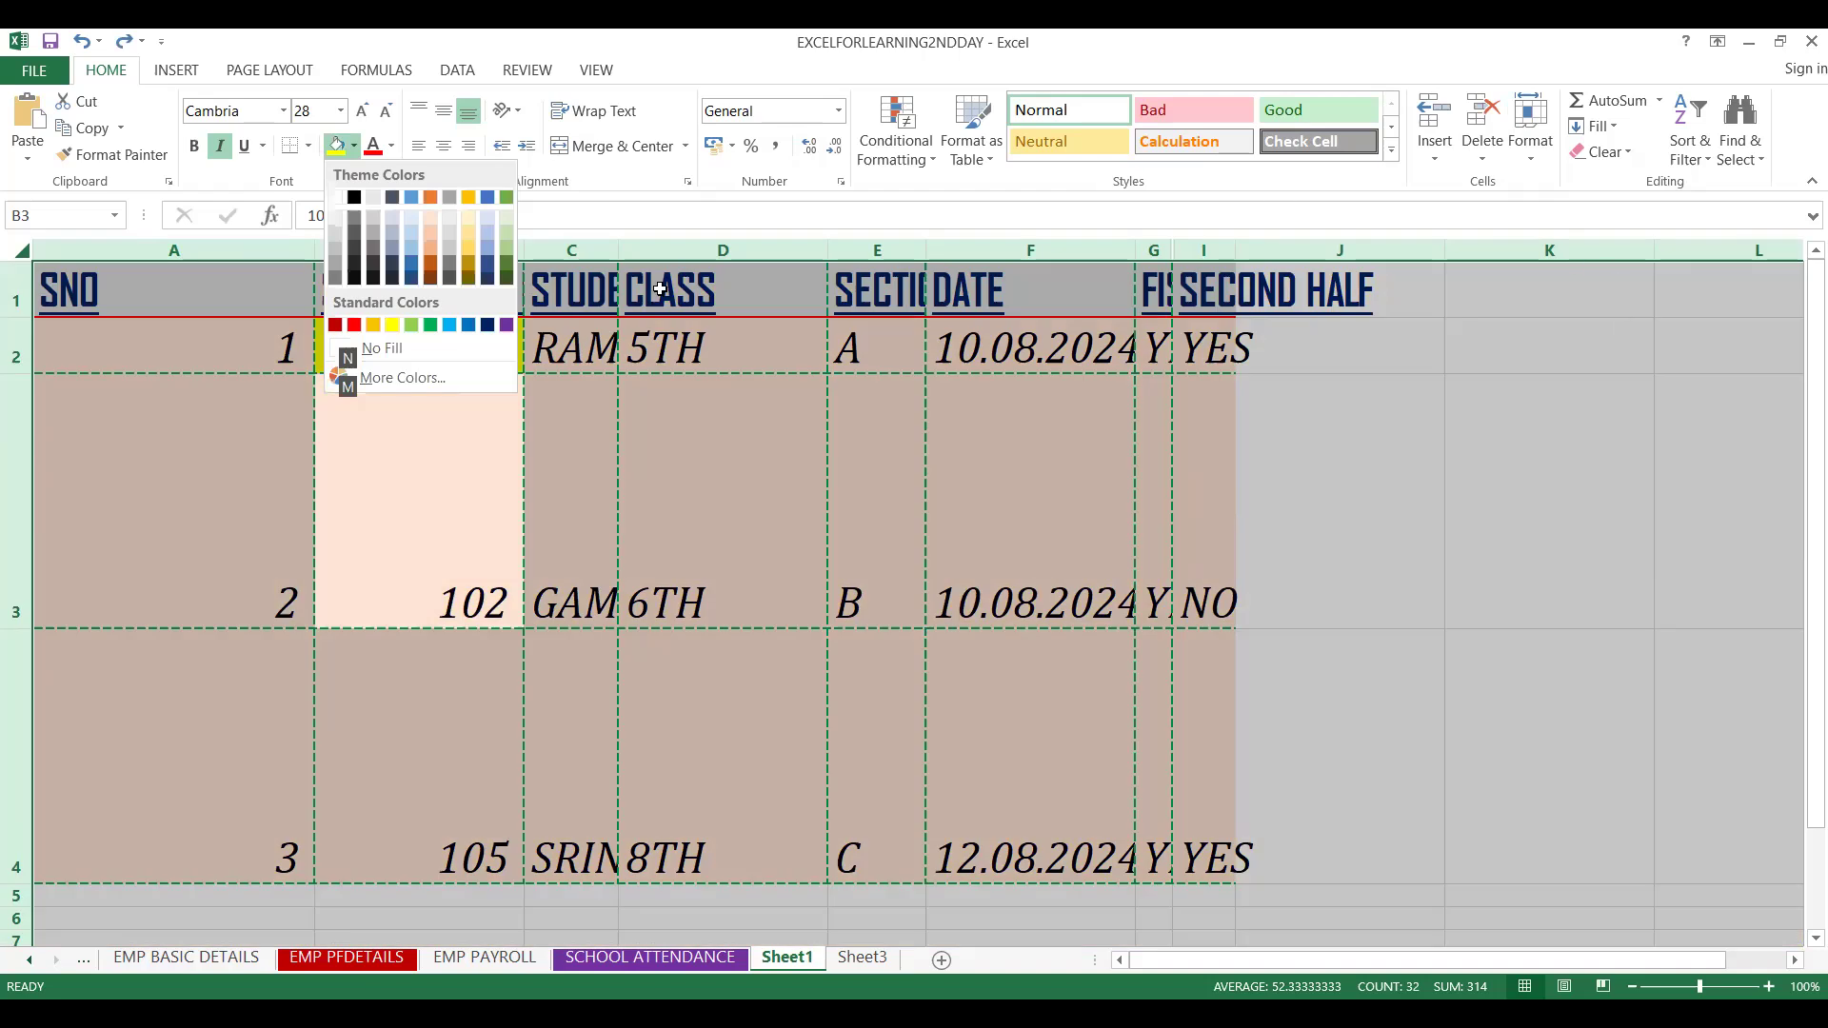
key(Escape)
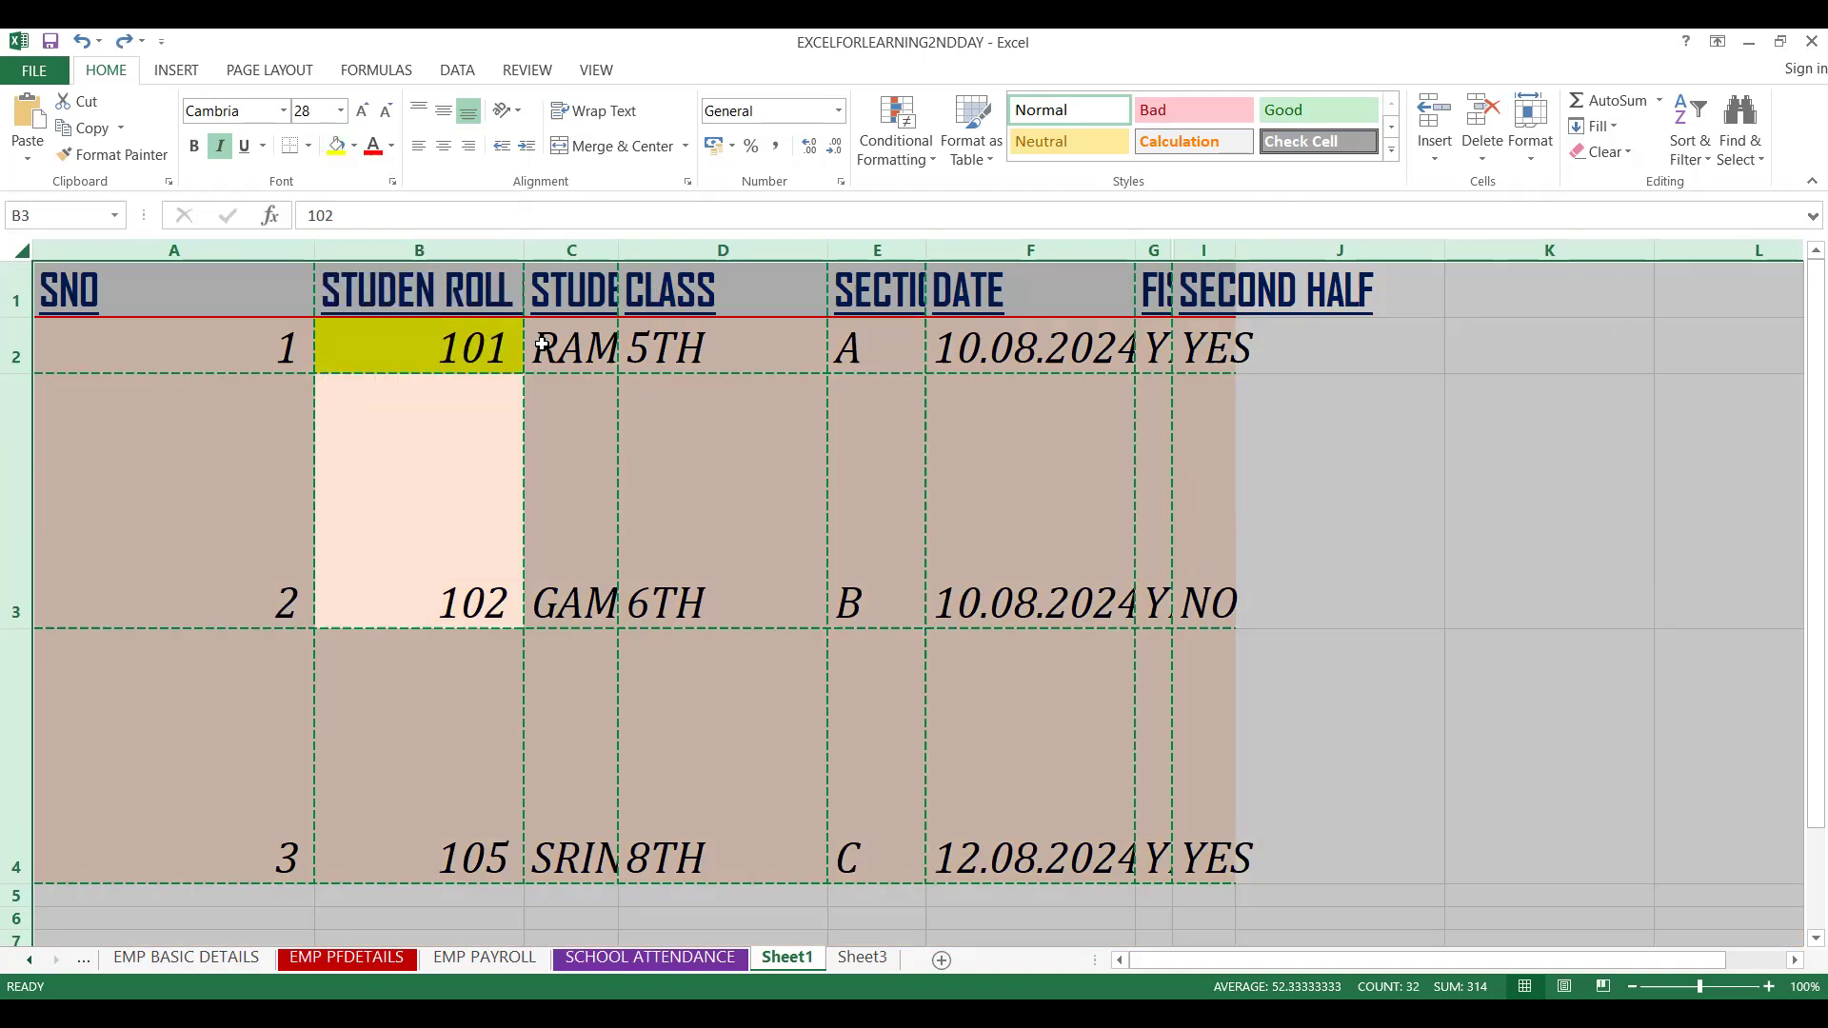
key(alt)
key(Escape)
key(alt+h)
key(h)
key(Escape)
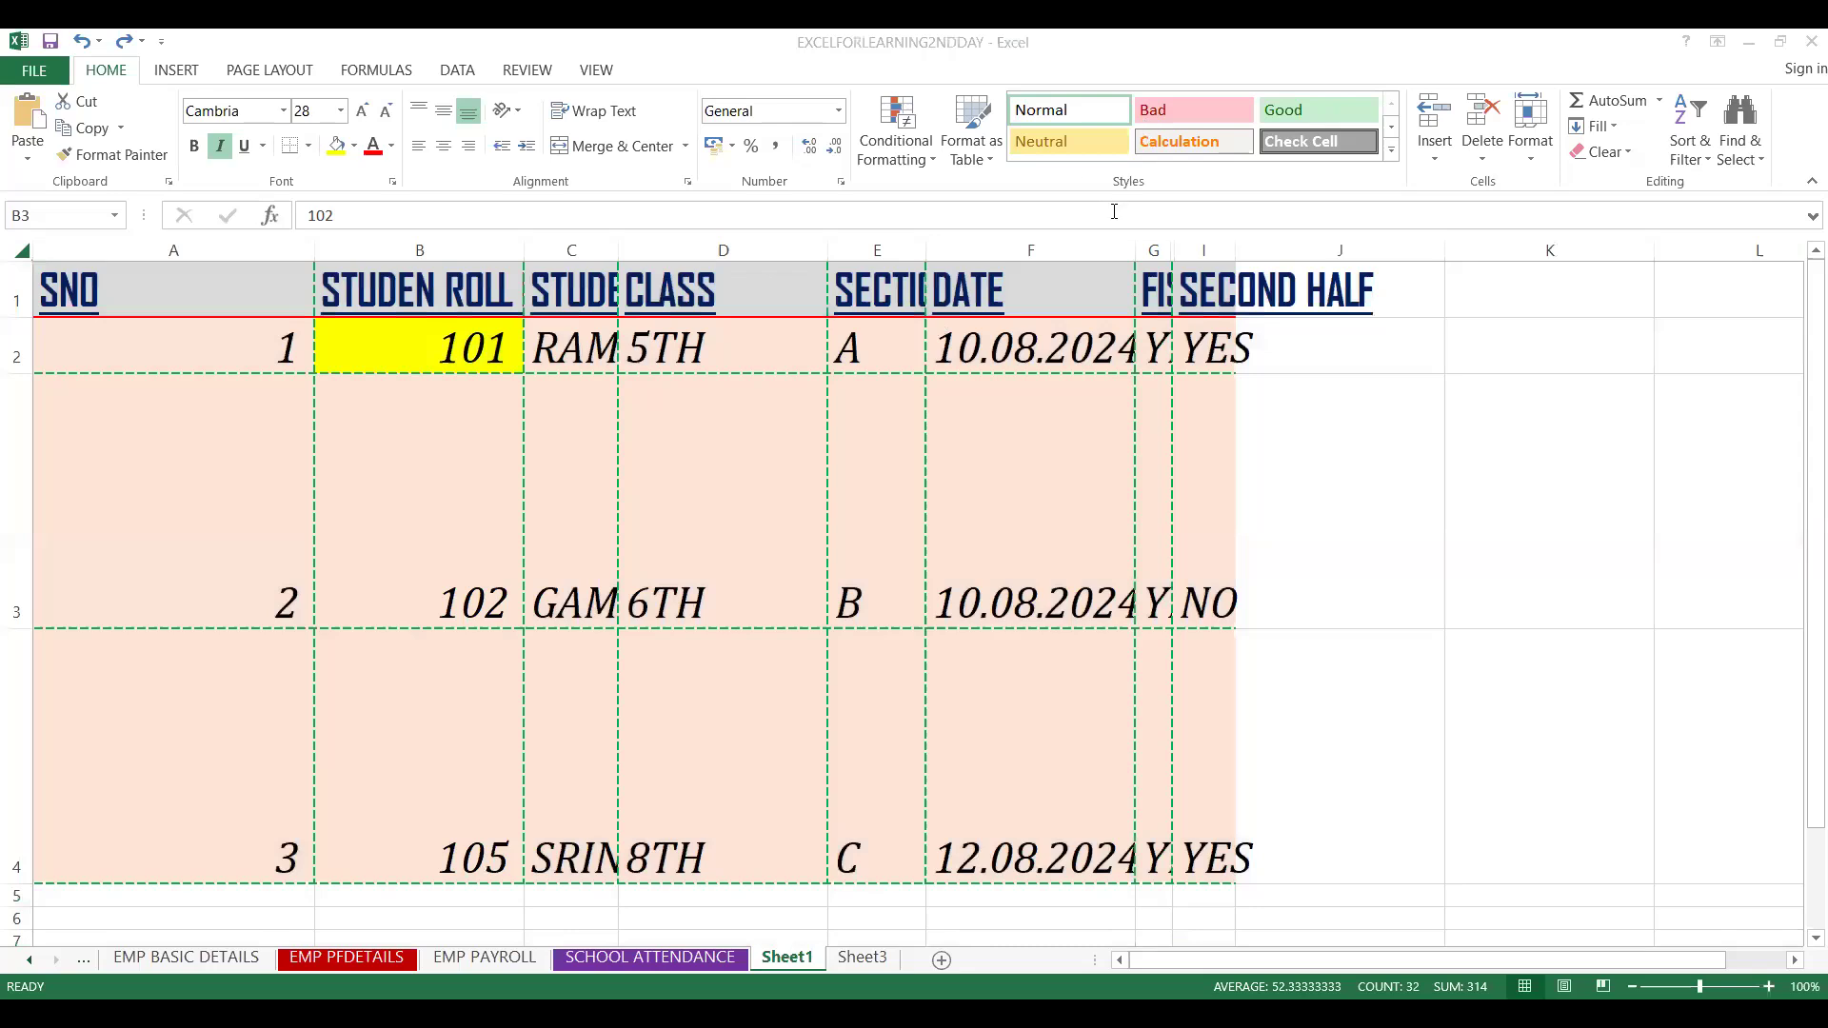
click(10, 249)
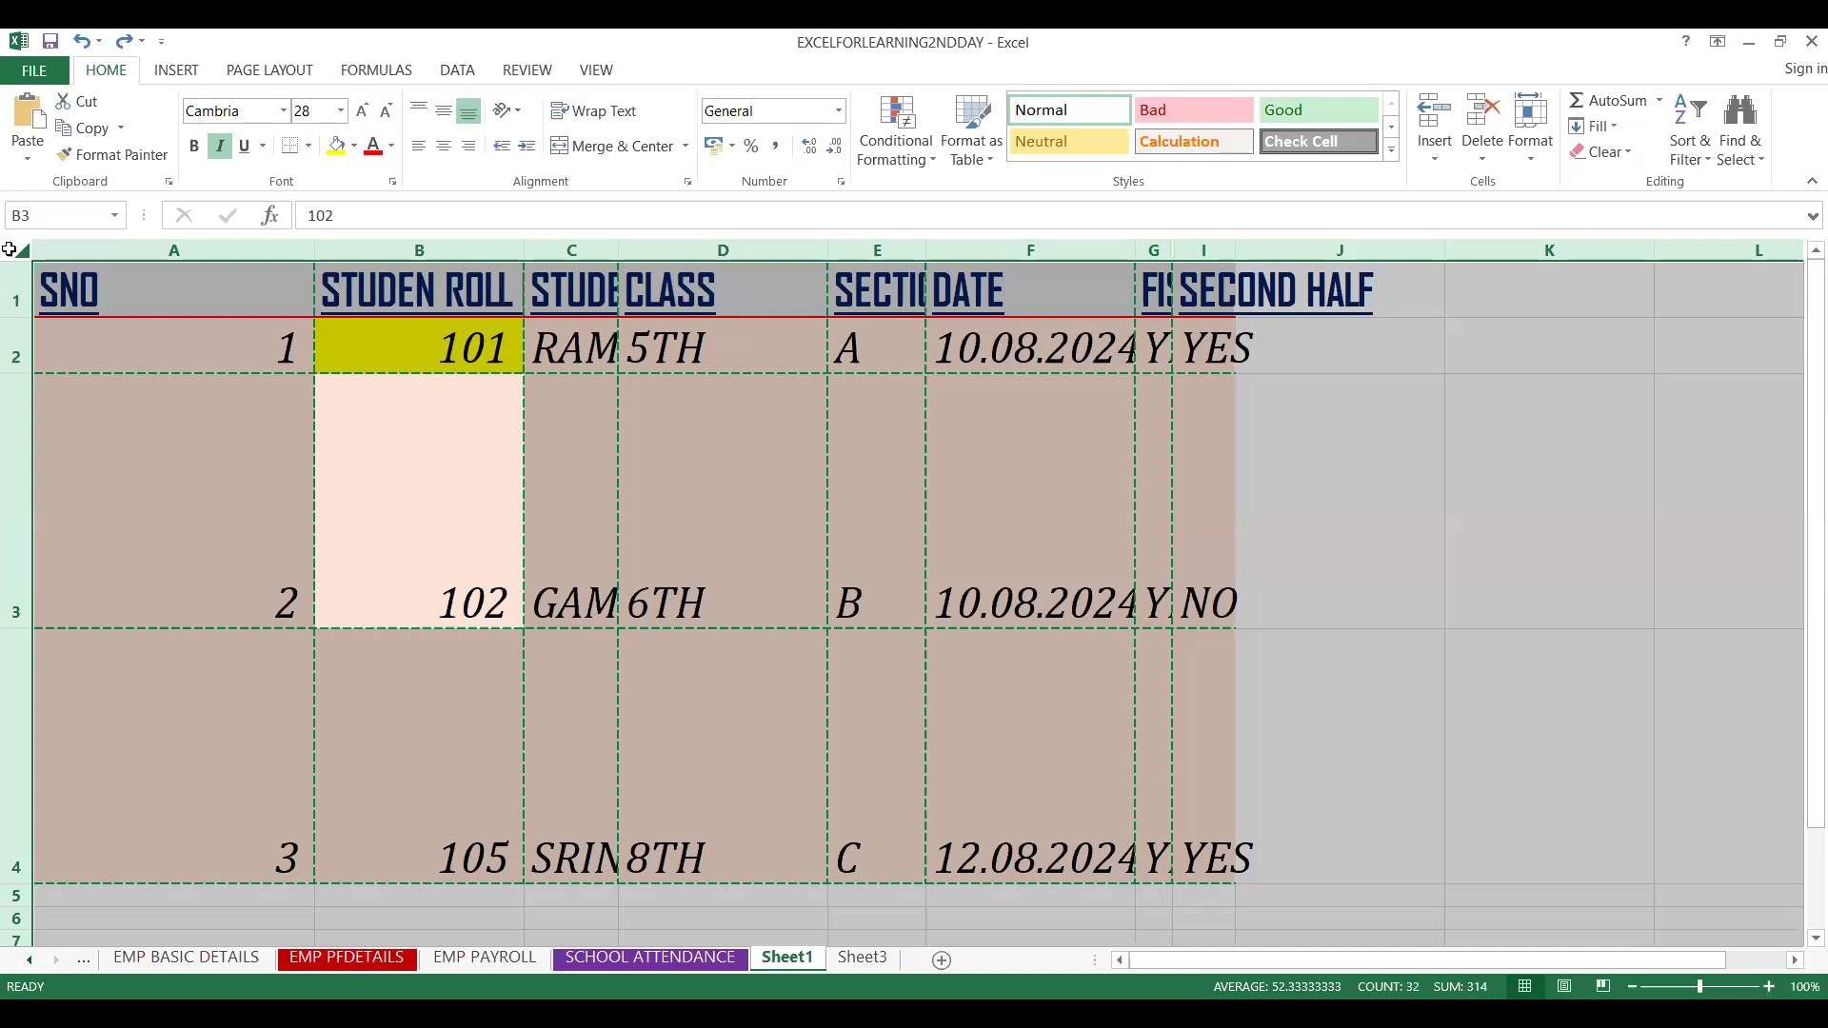
key(alt+h)
key(h)
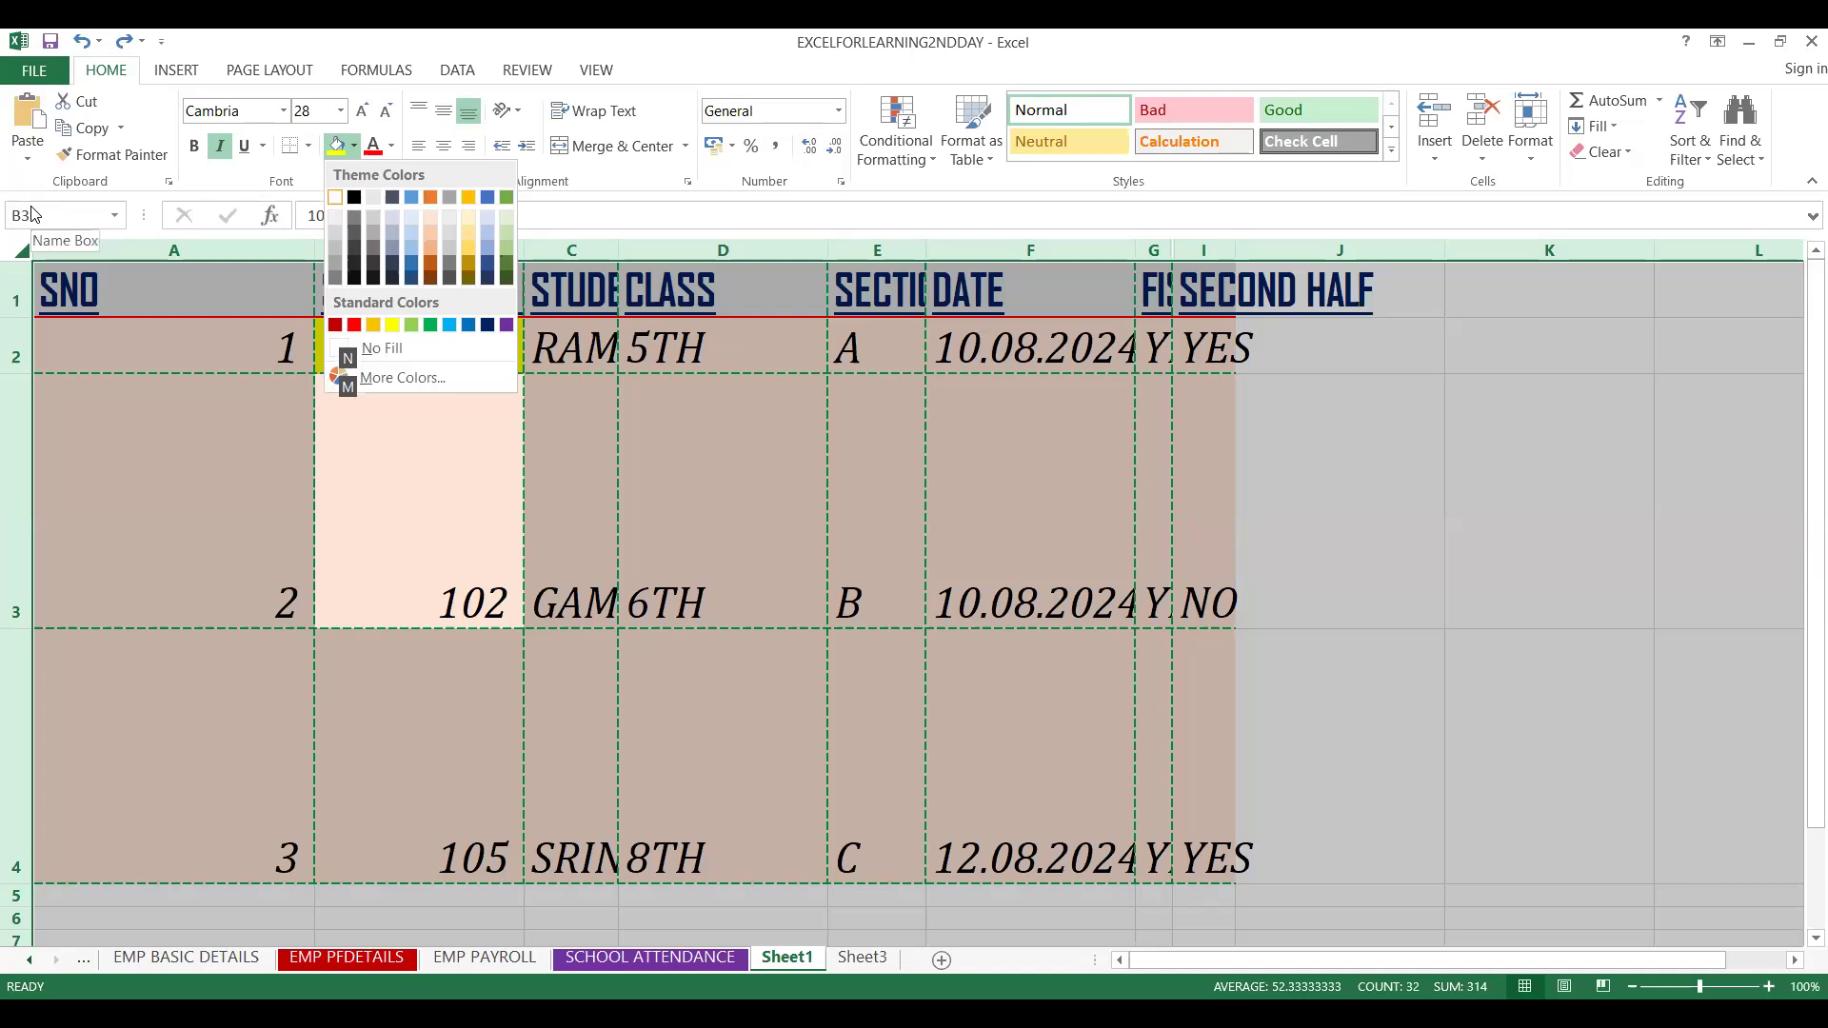
key(Escape)
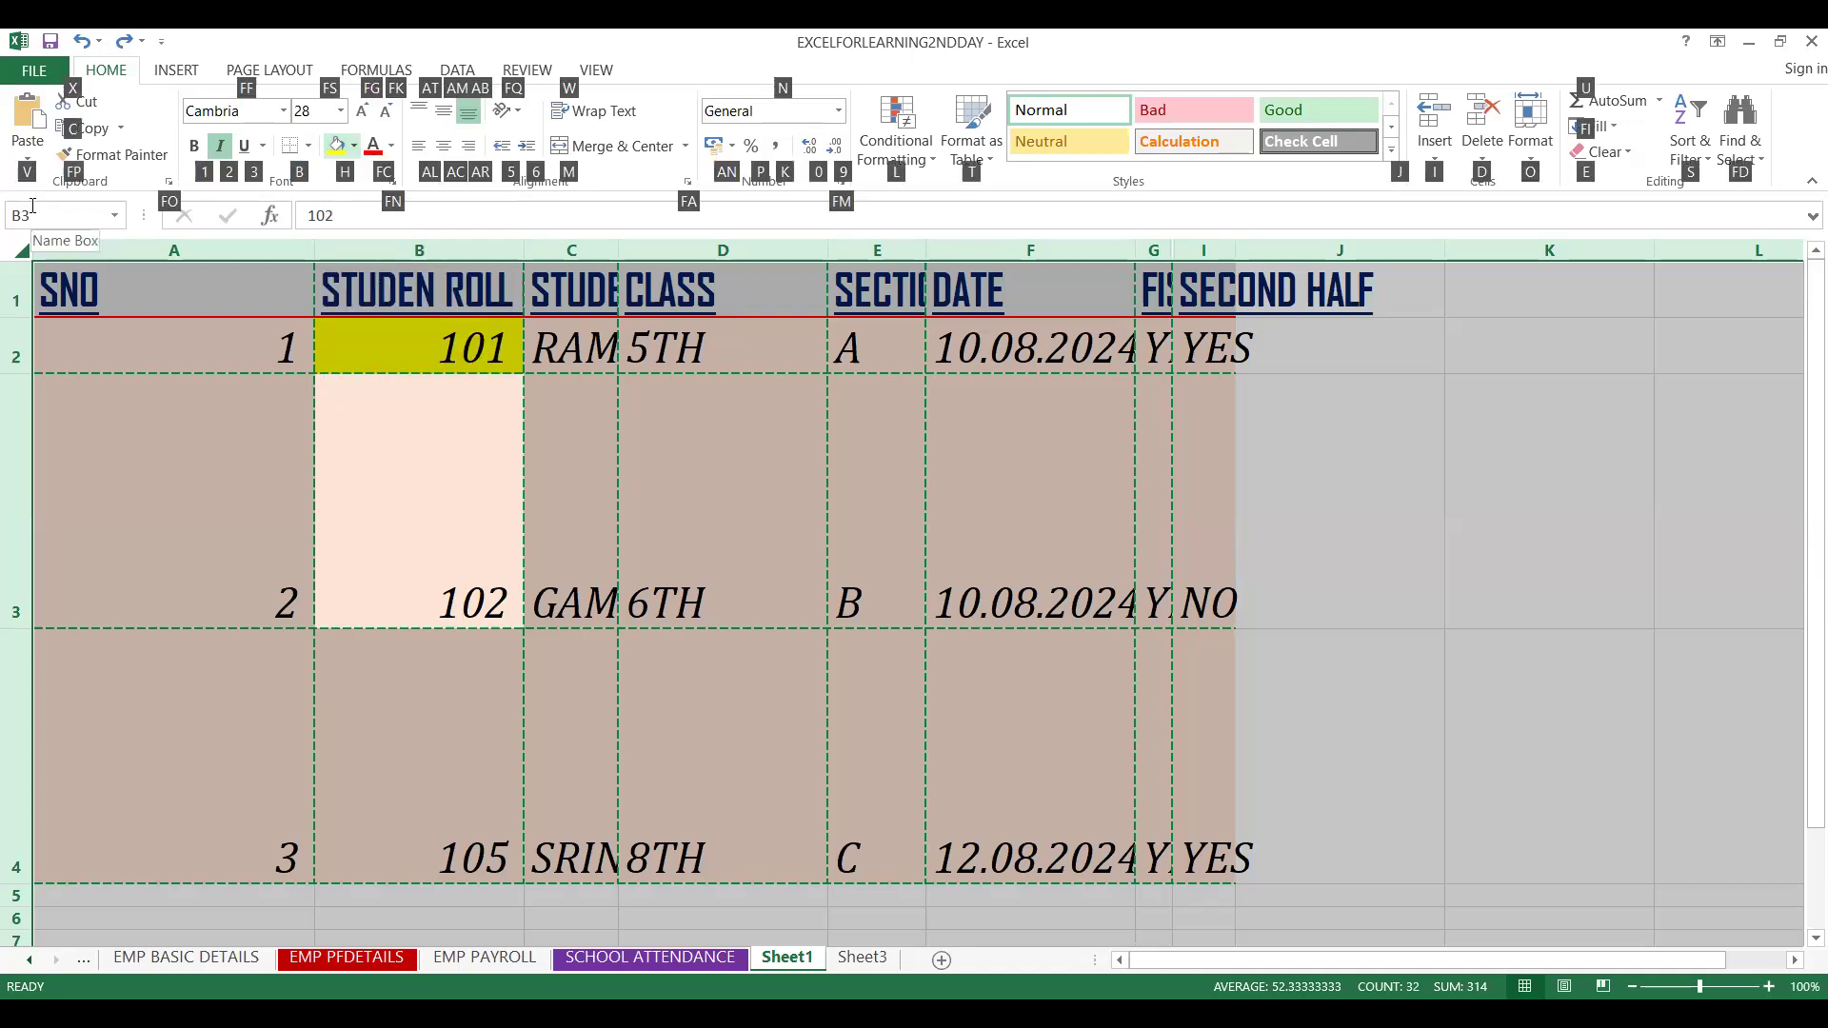
key(h)
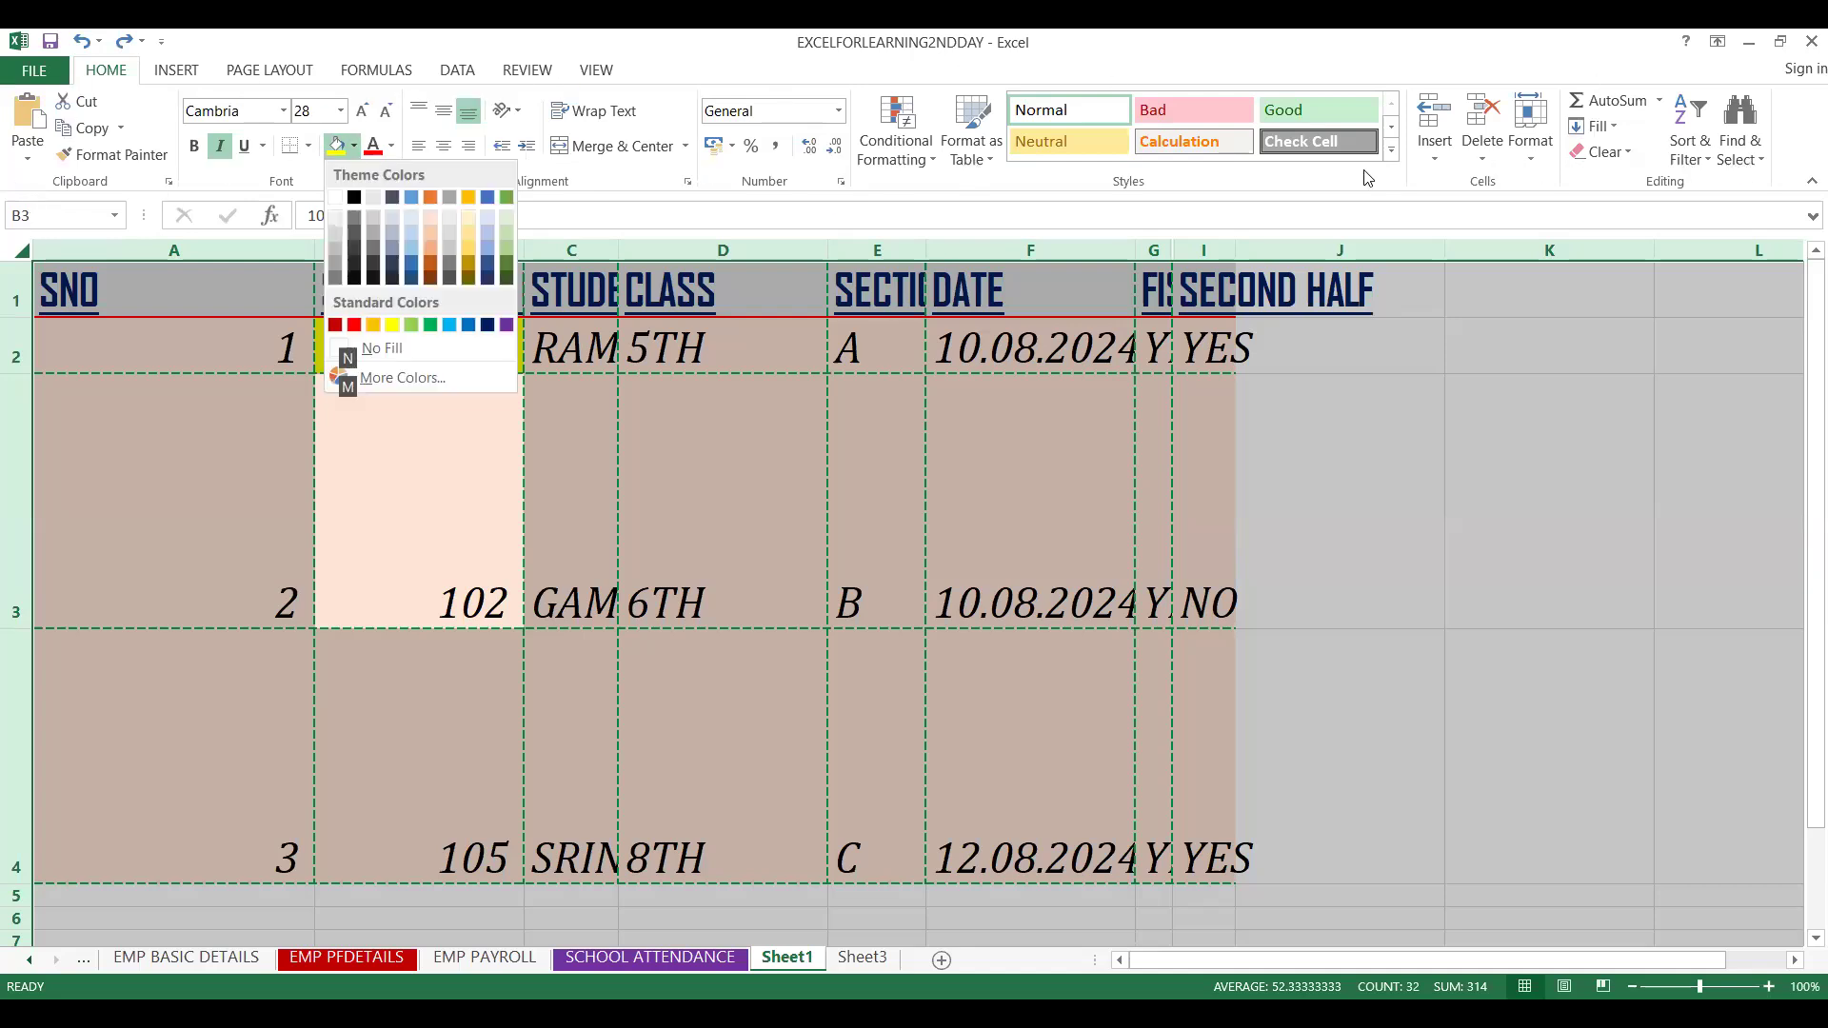
click(1401, 199)
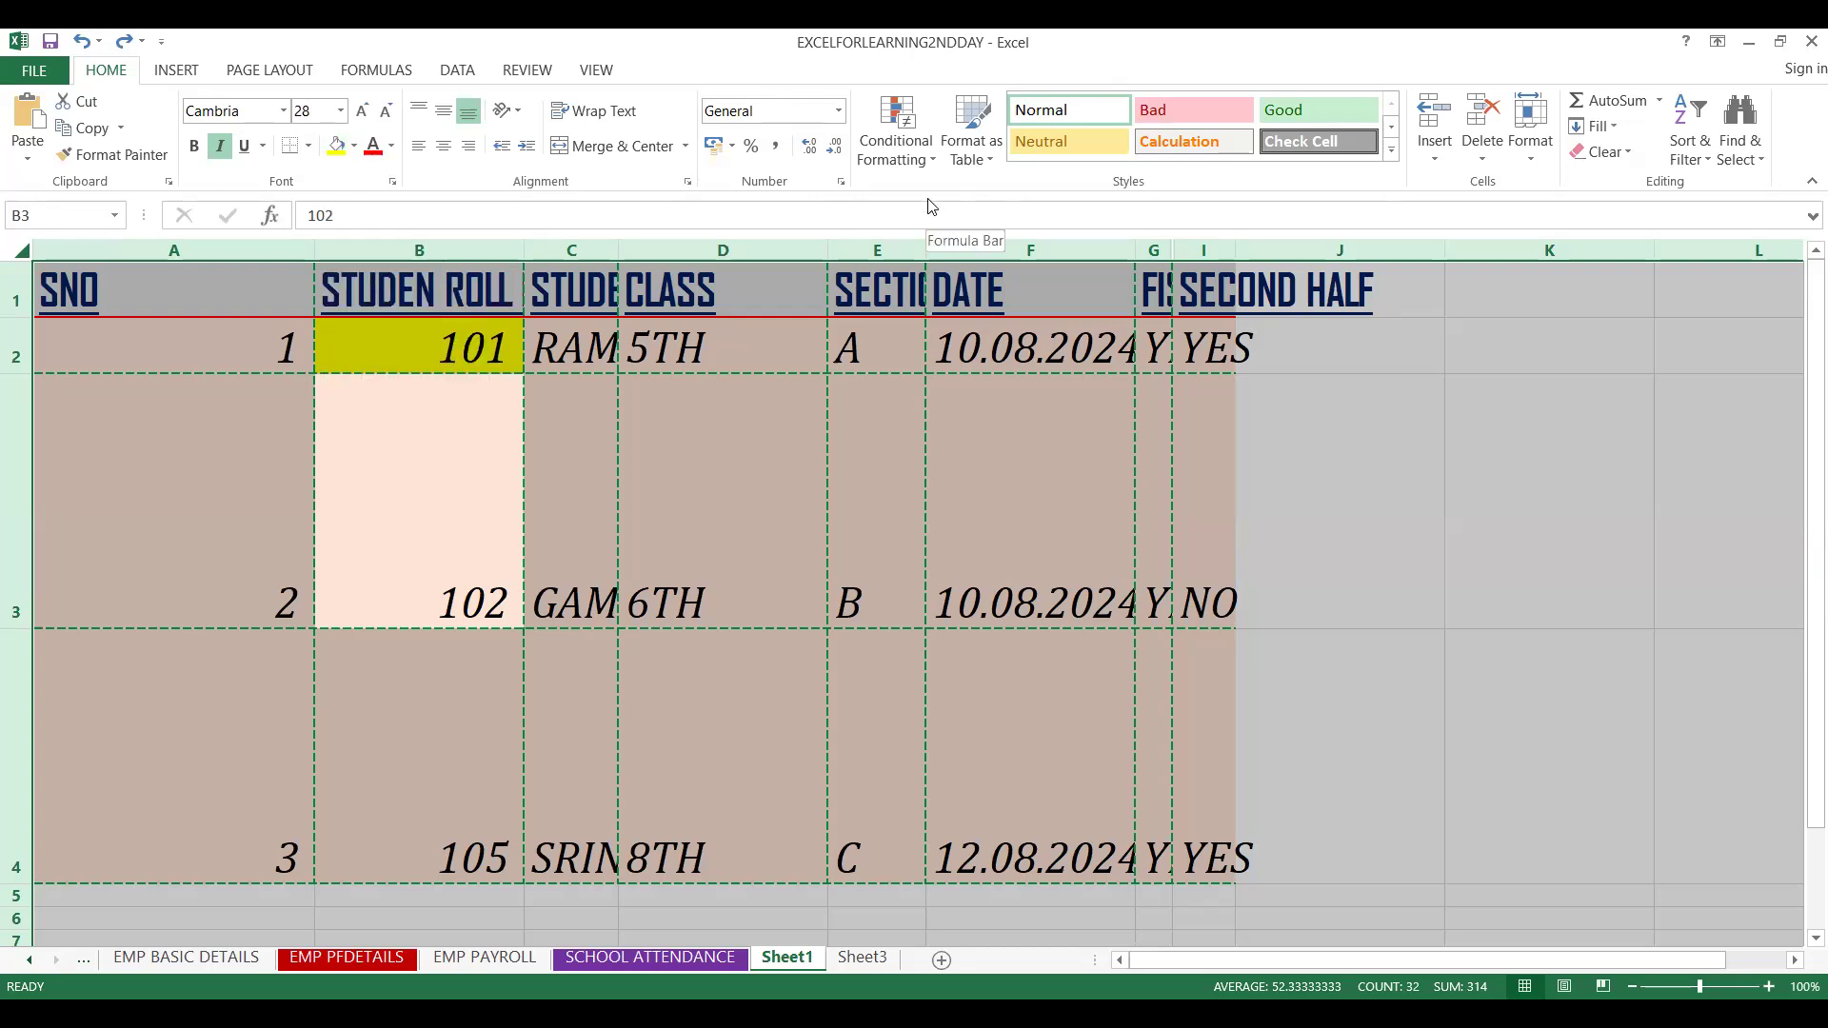
key(alt+h)
key(h)
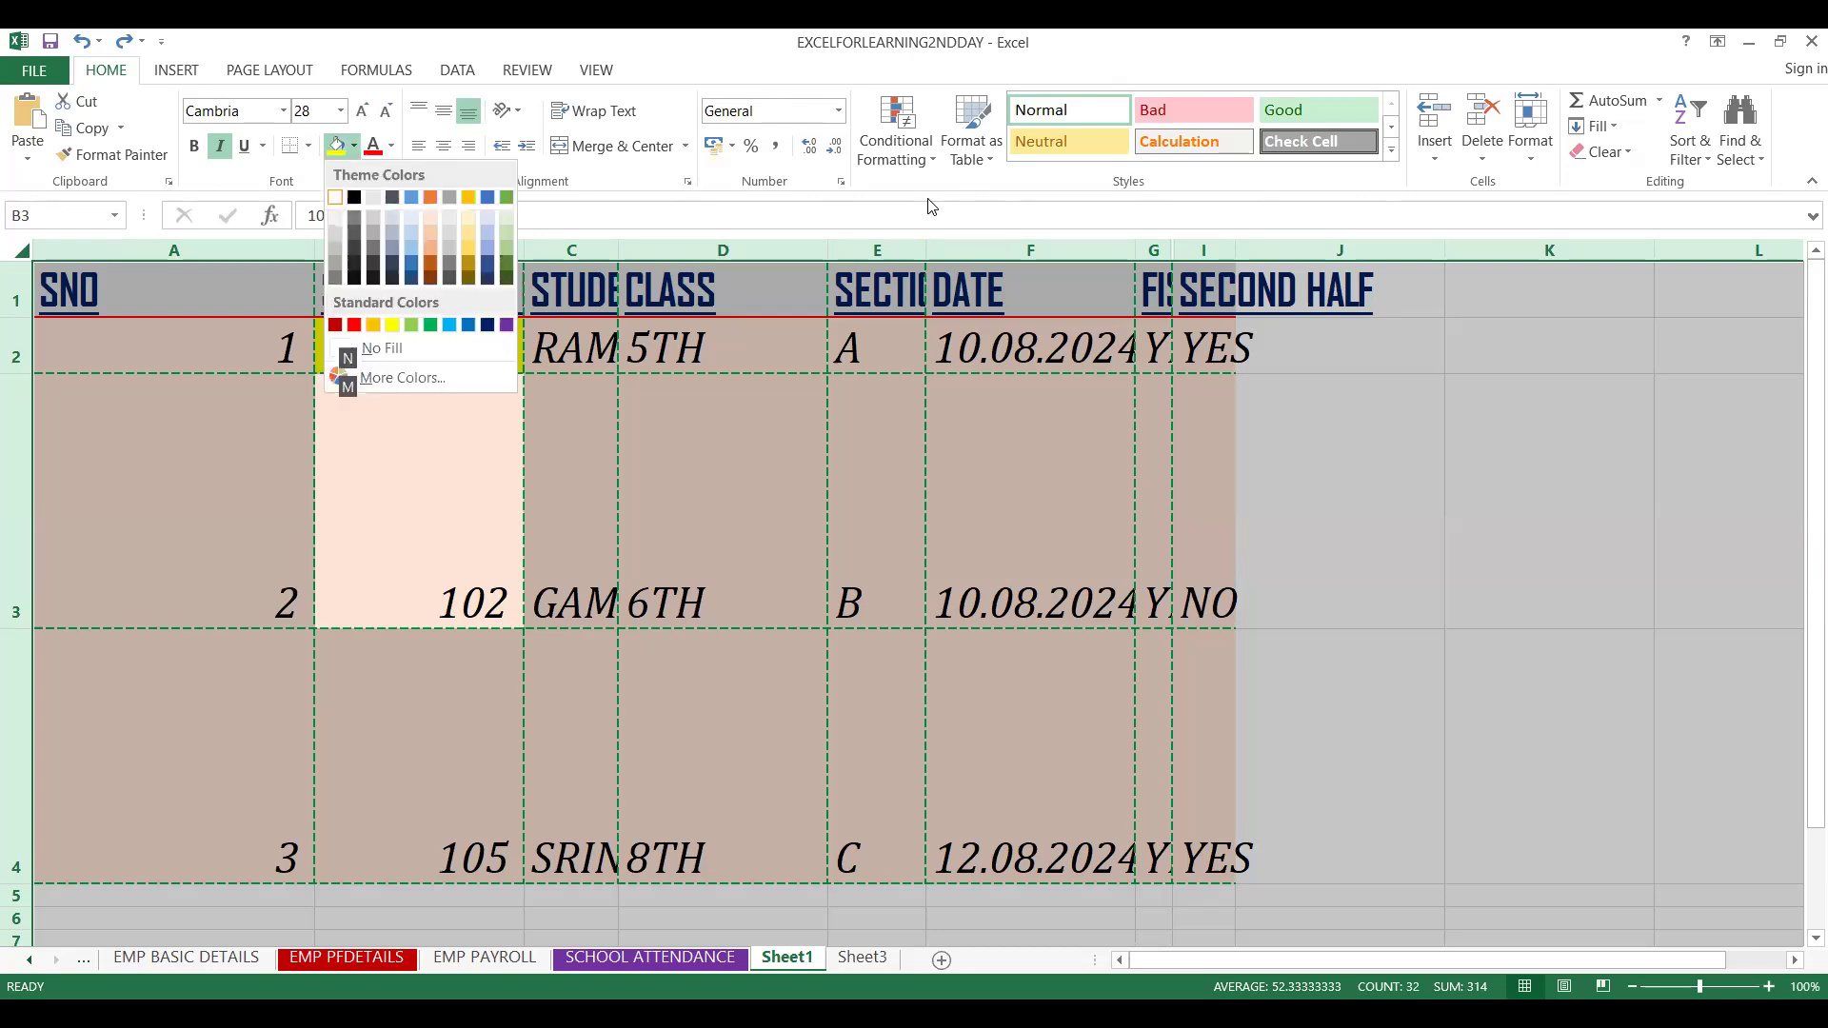
click(1382, 426)
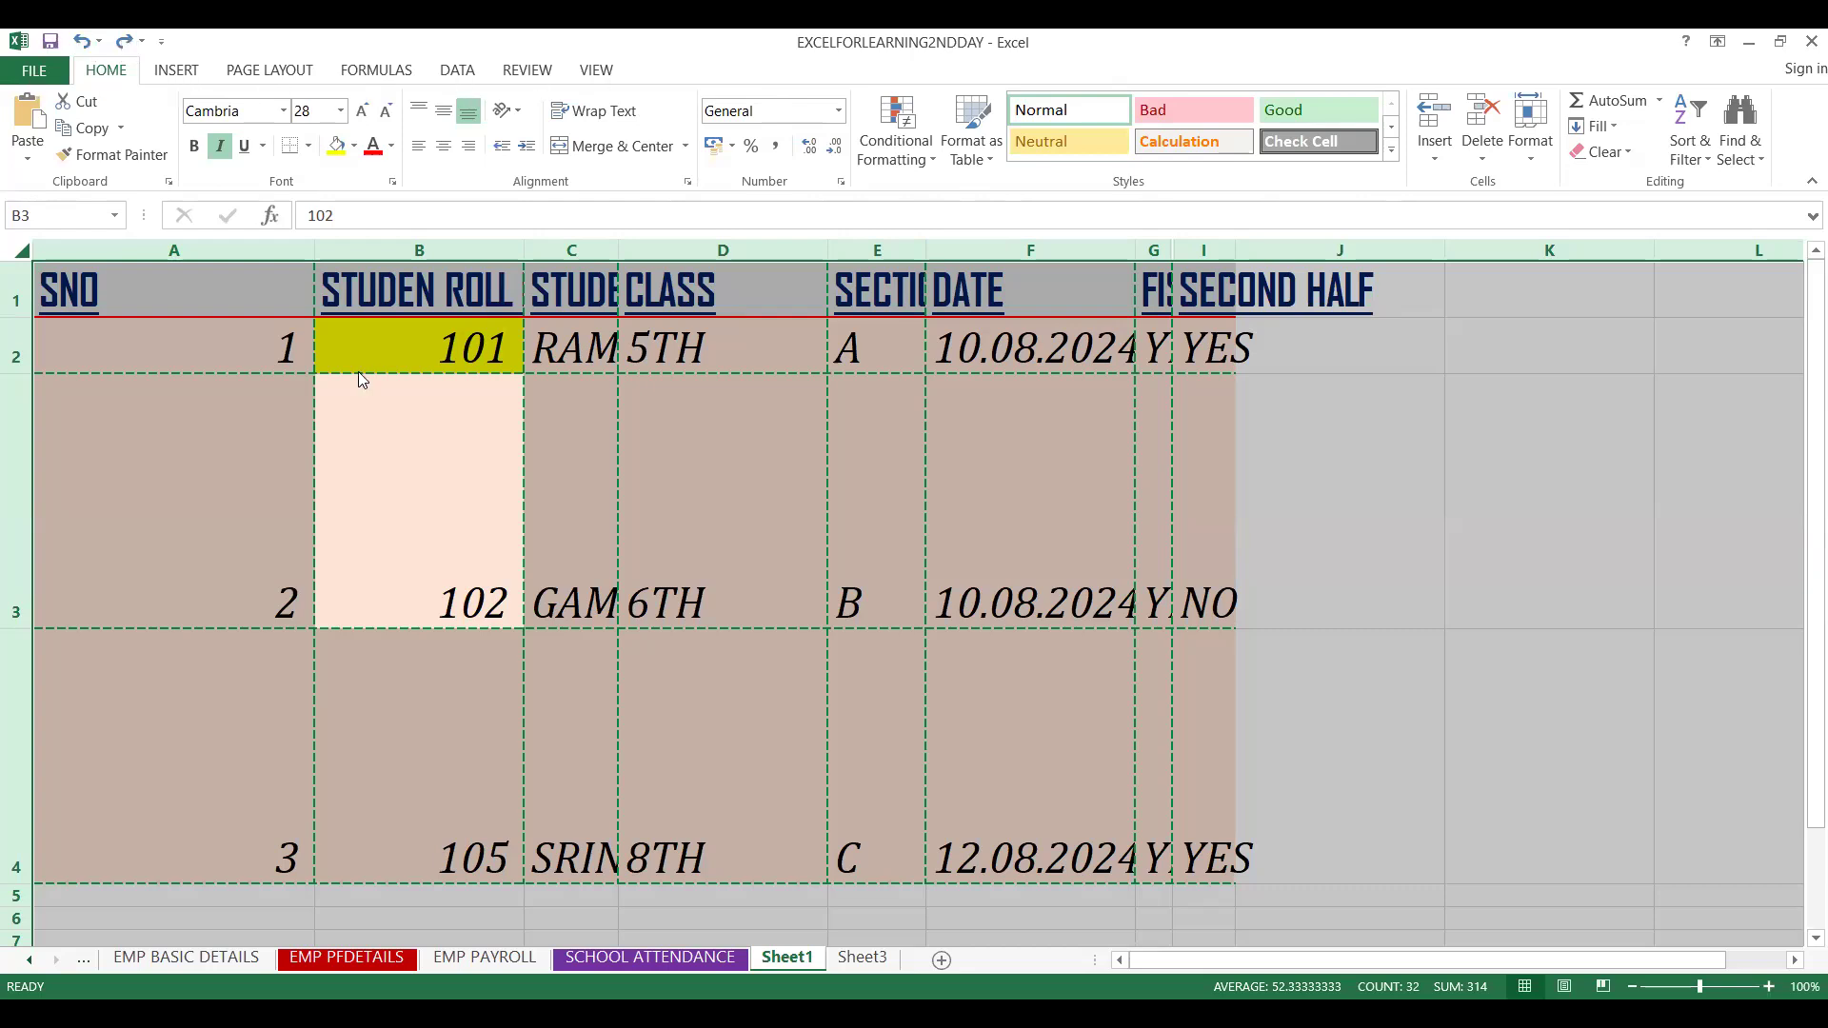
key(alt+h)
key(h)
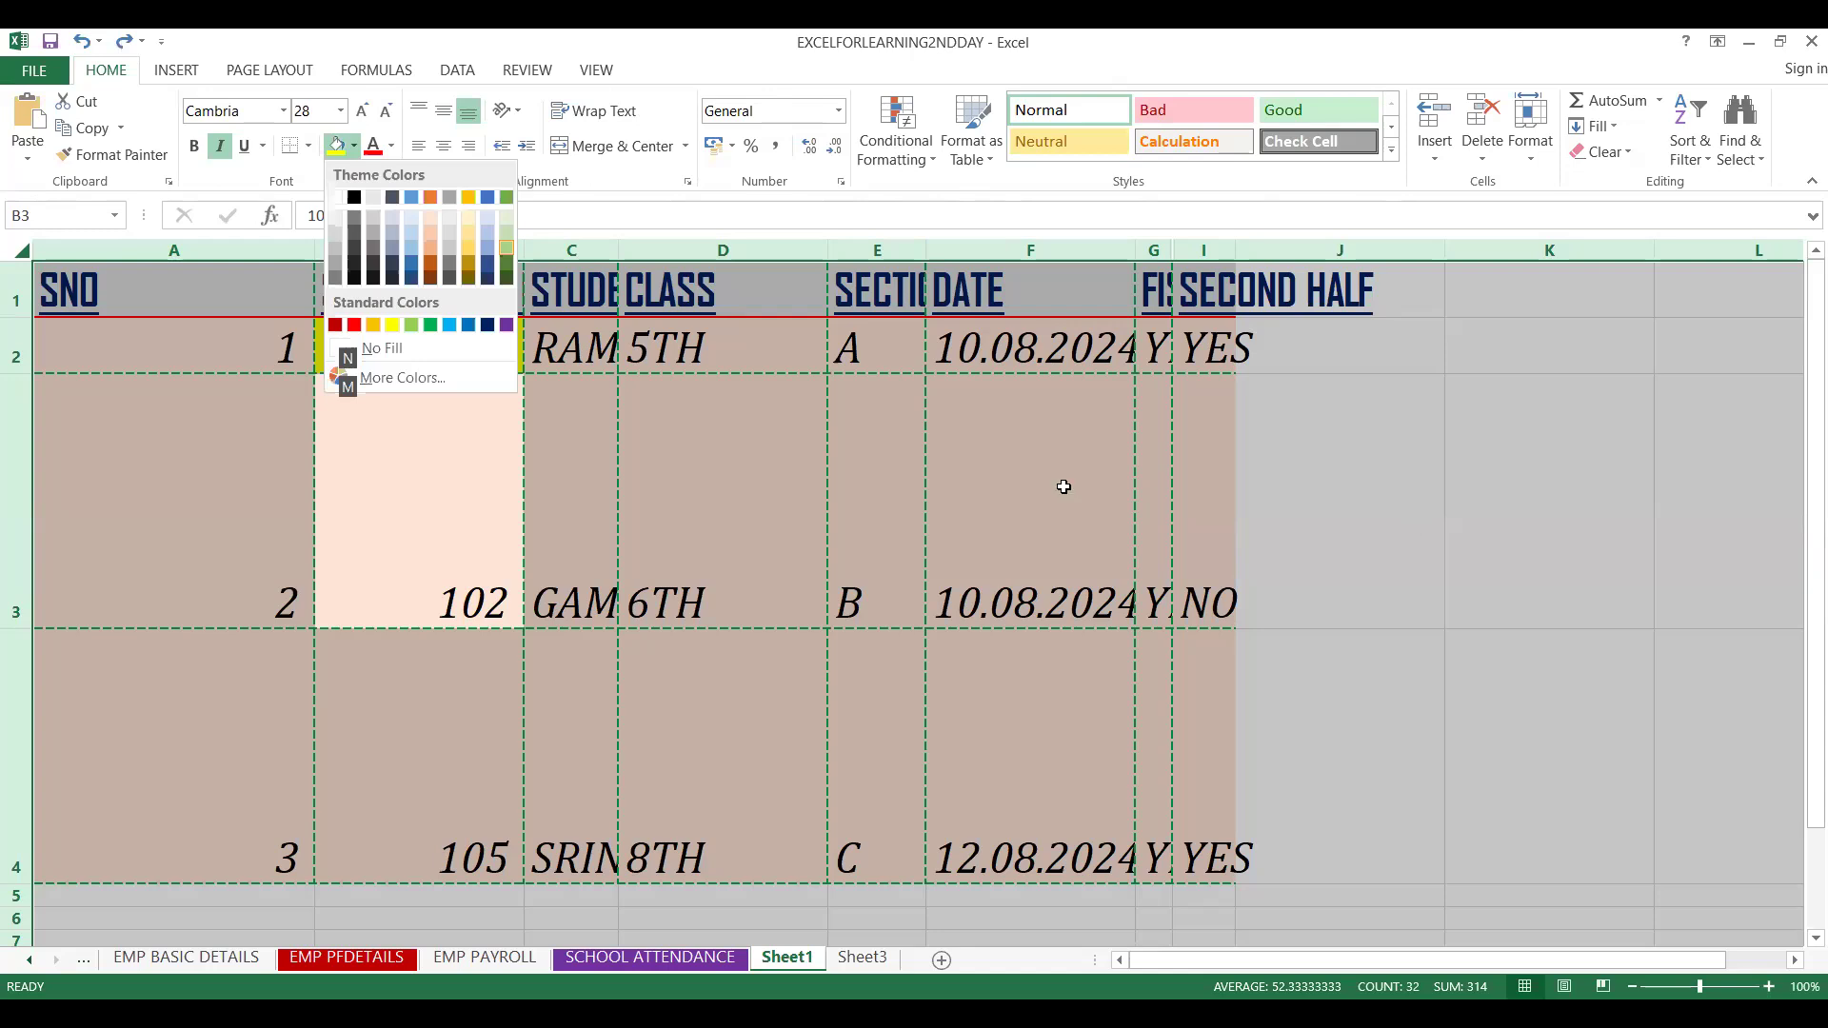
key(Escape)
key(Escape)
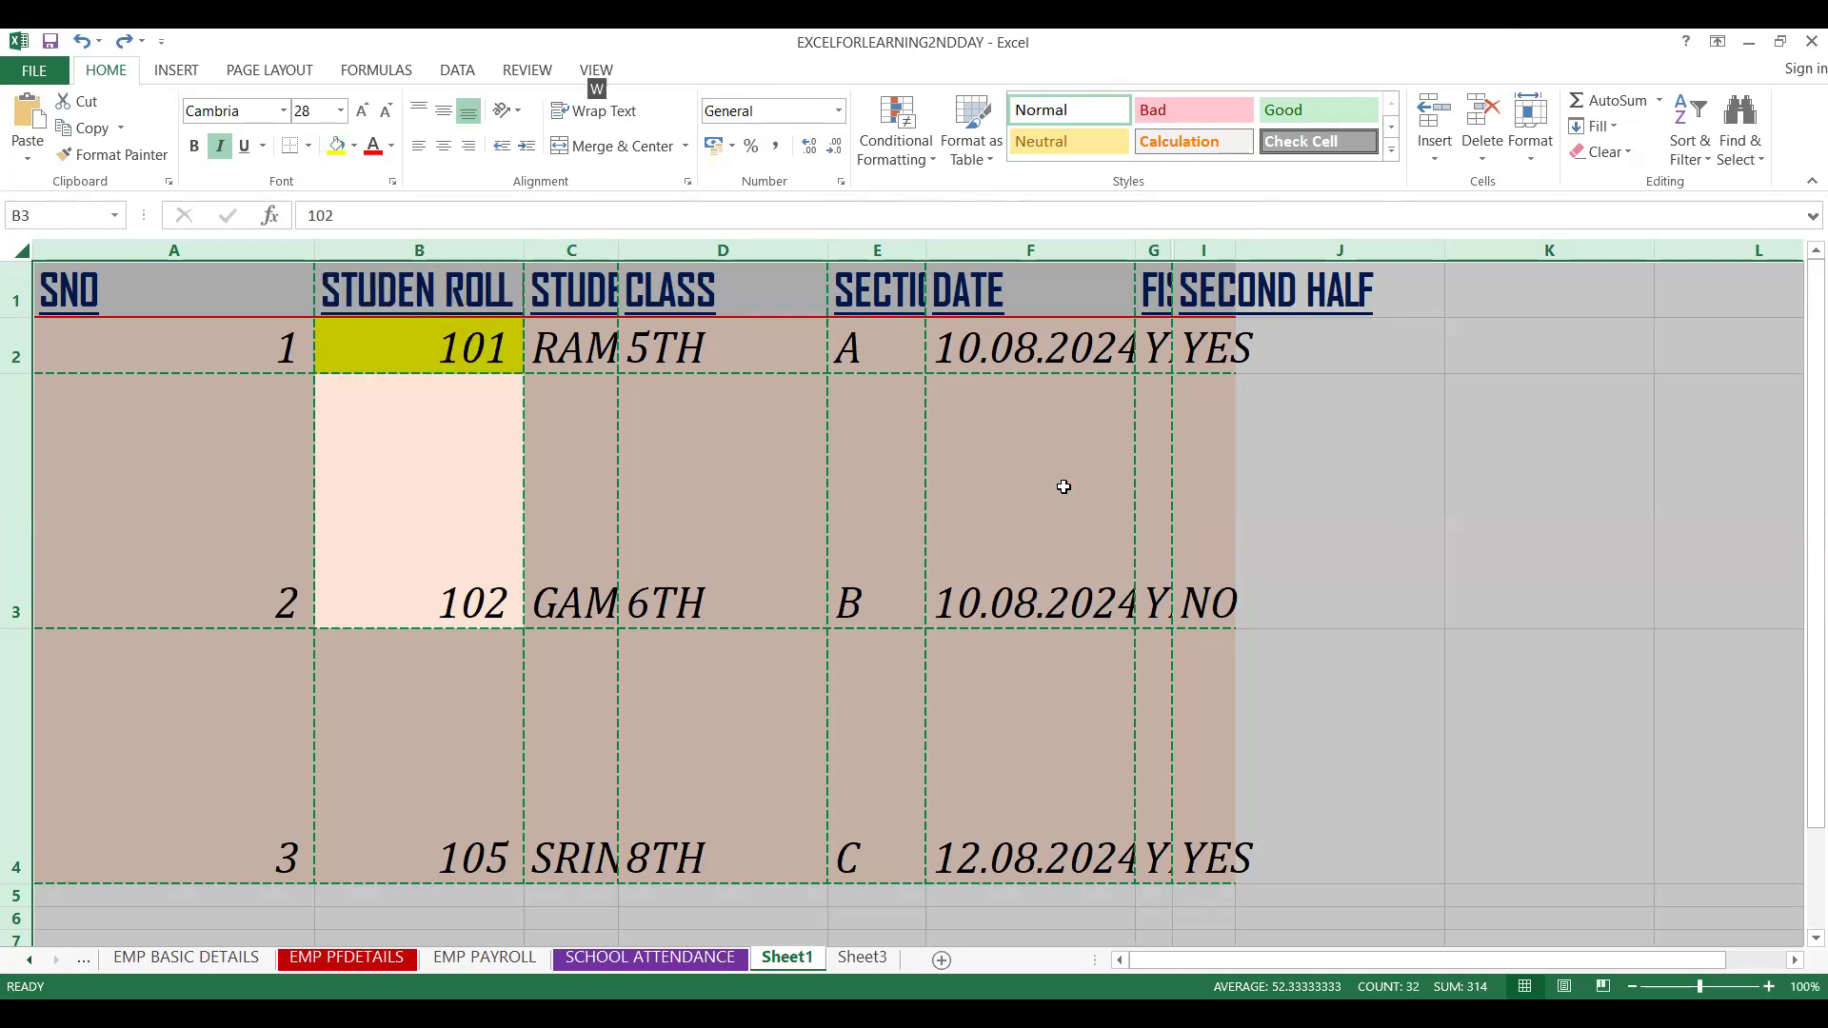
Autofit all row heights of the selected sheet using the ribbon keyboard shortcuts
key(h)
key(o)
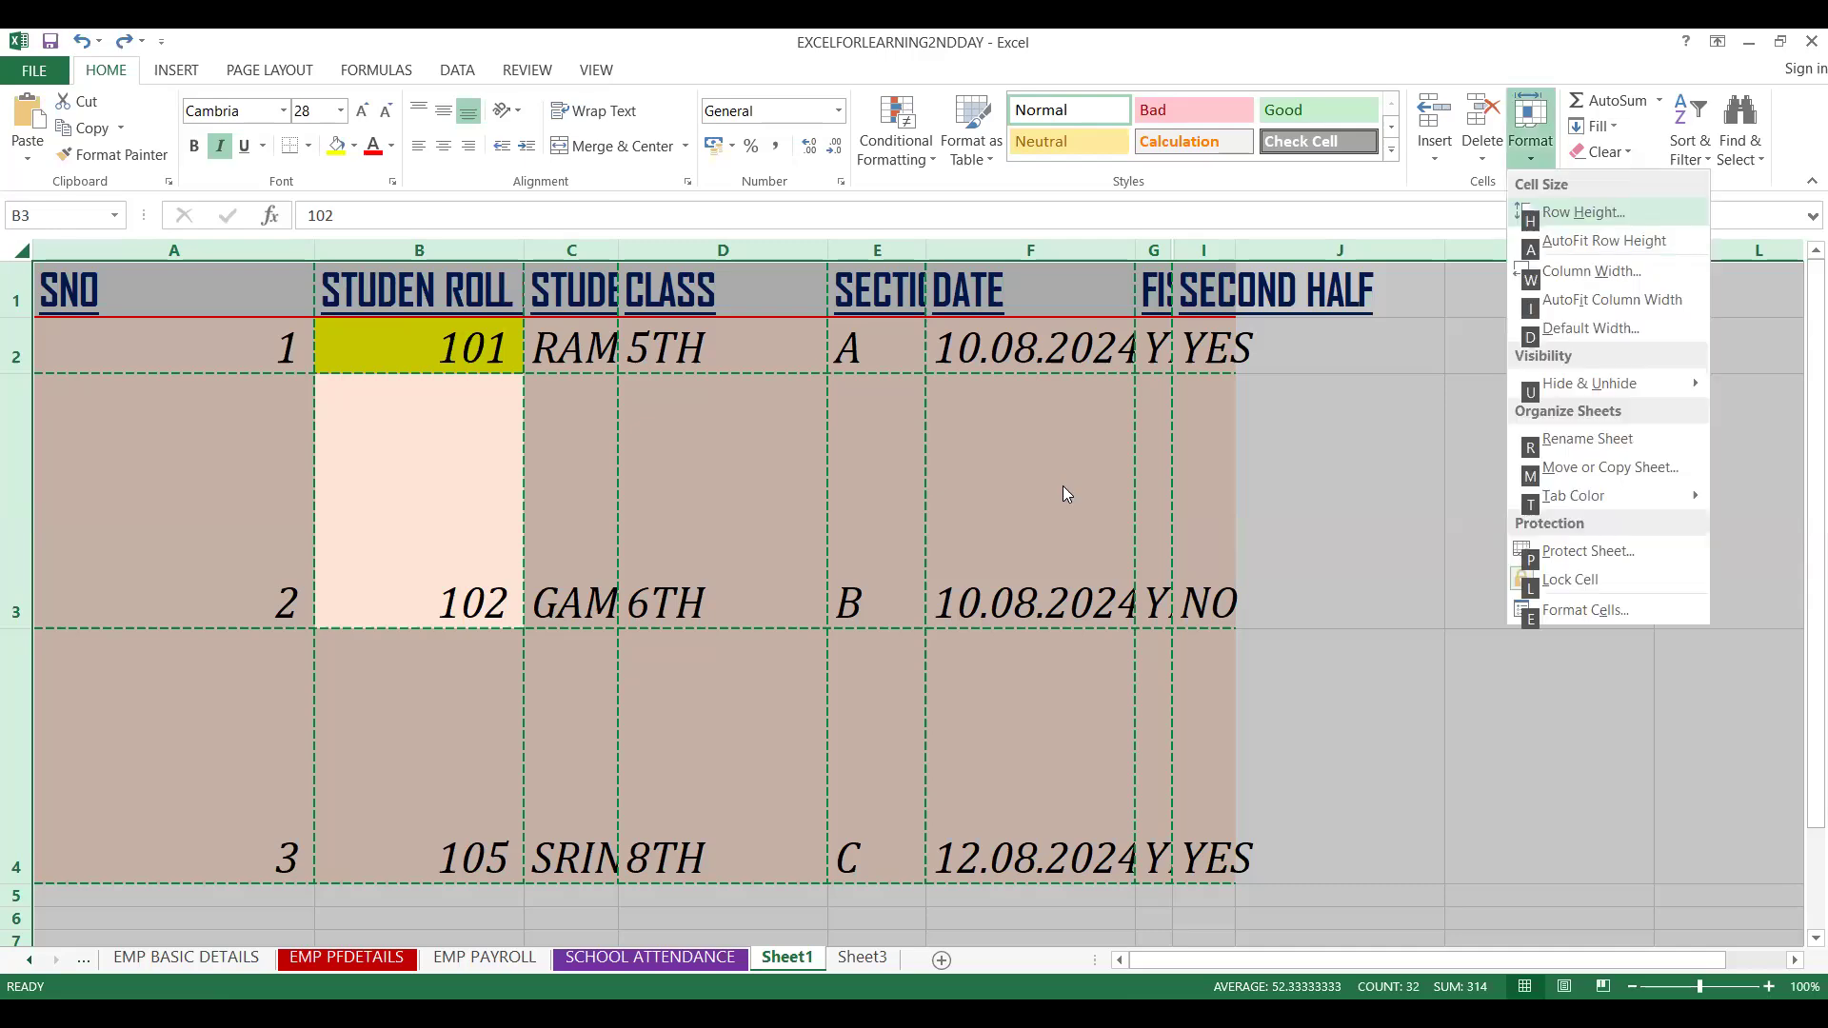
click(1255, 411)
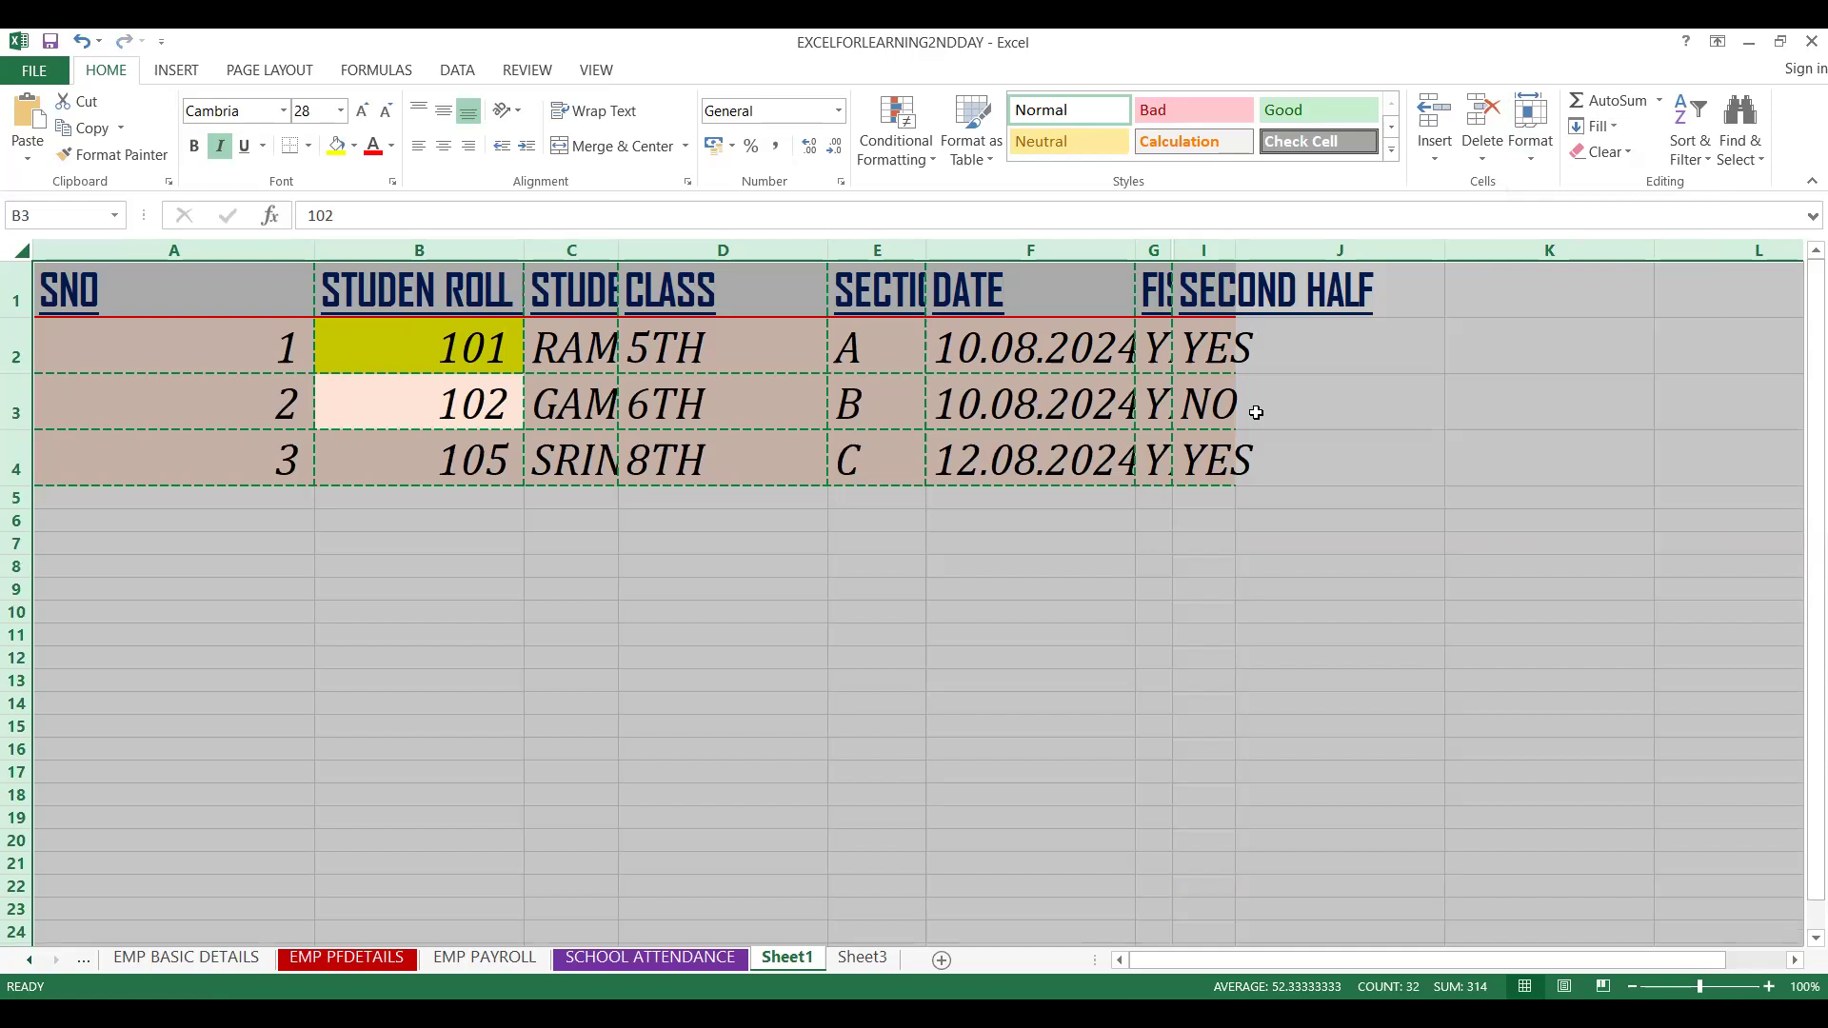
key(alt)
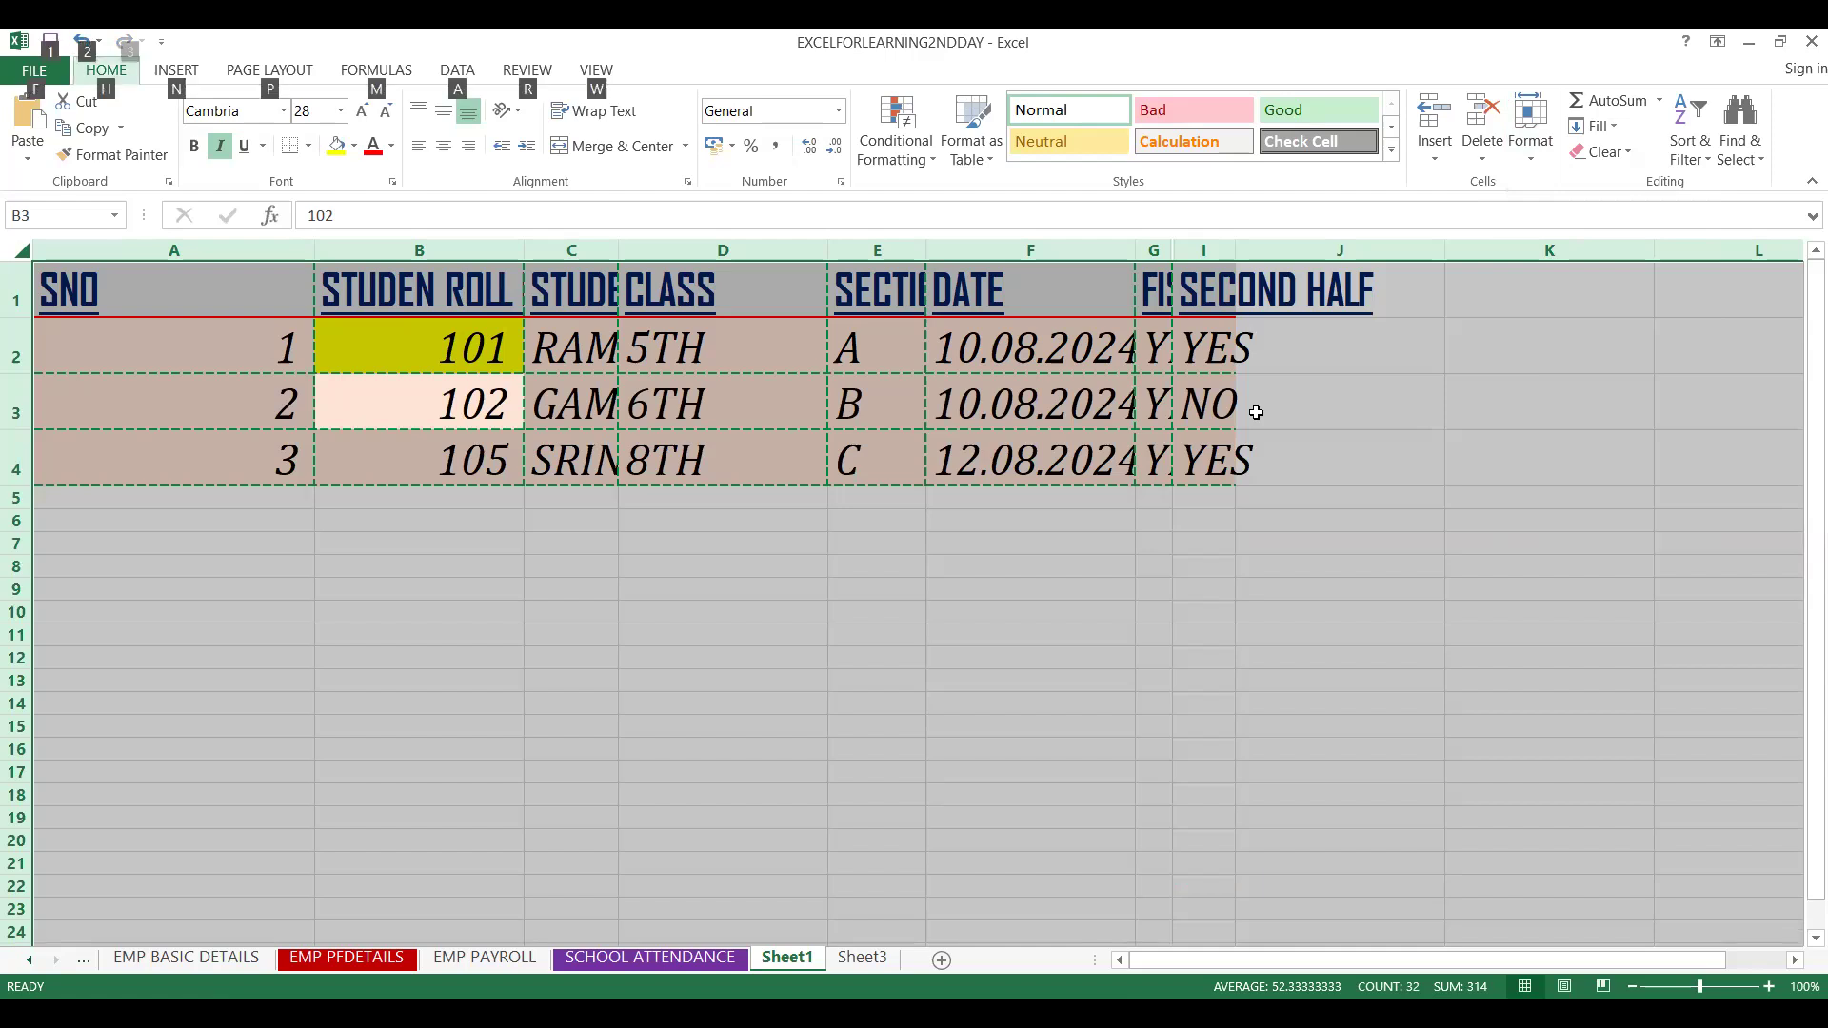
key(alt)
key(alt)
key(alt)
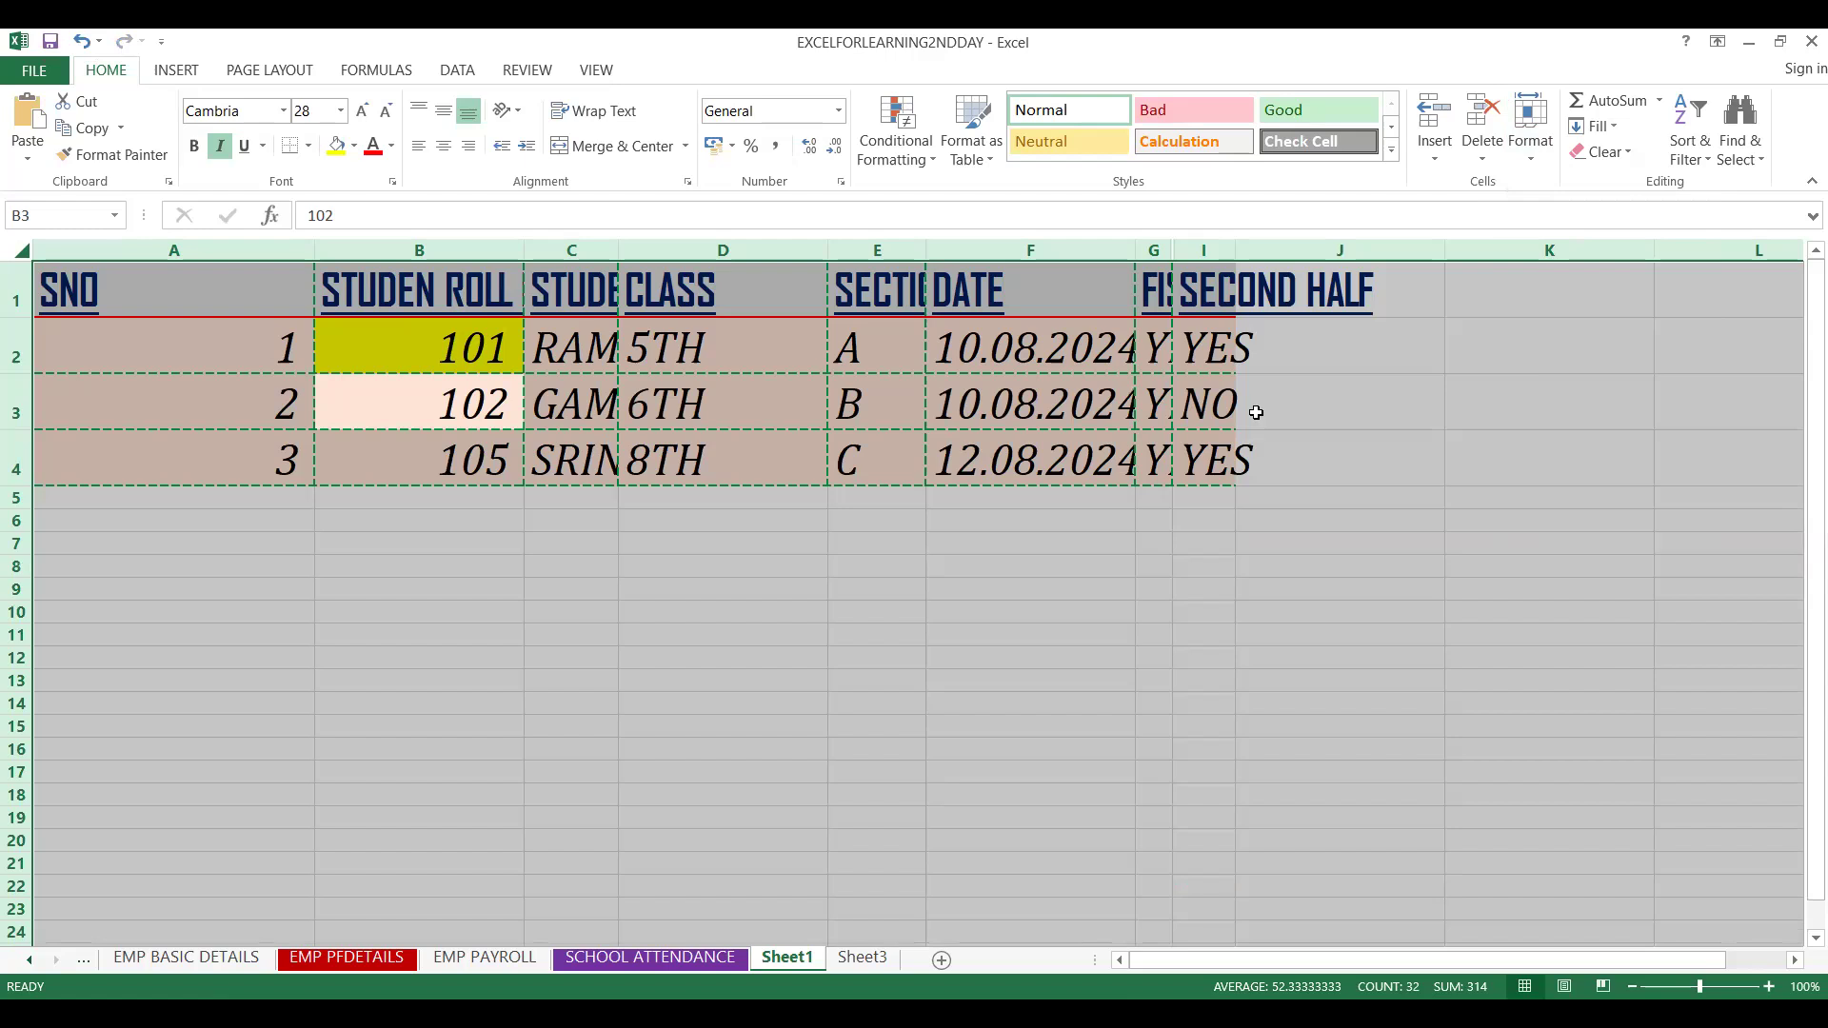
key(alt)
key(alt)
key(alt+h)
key(h)
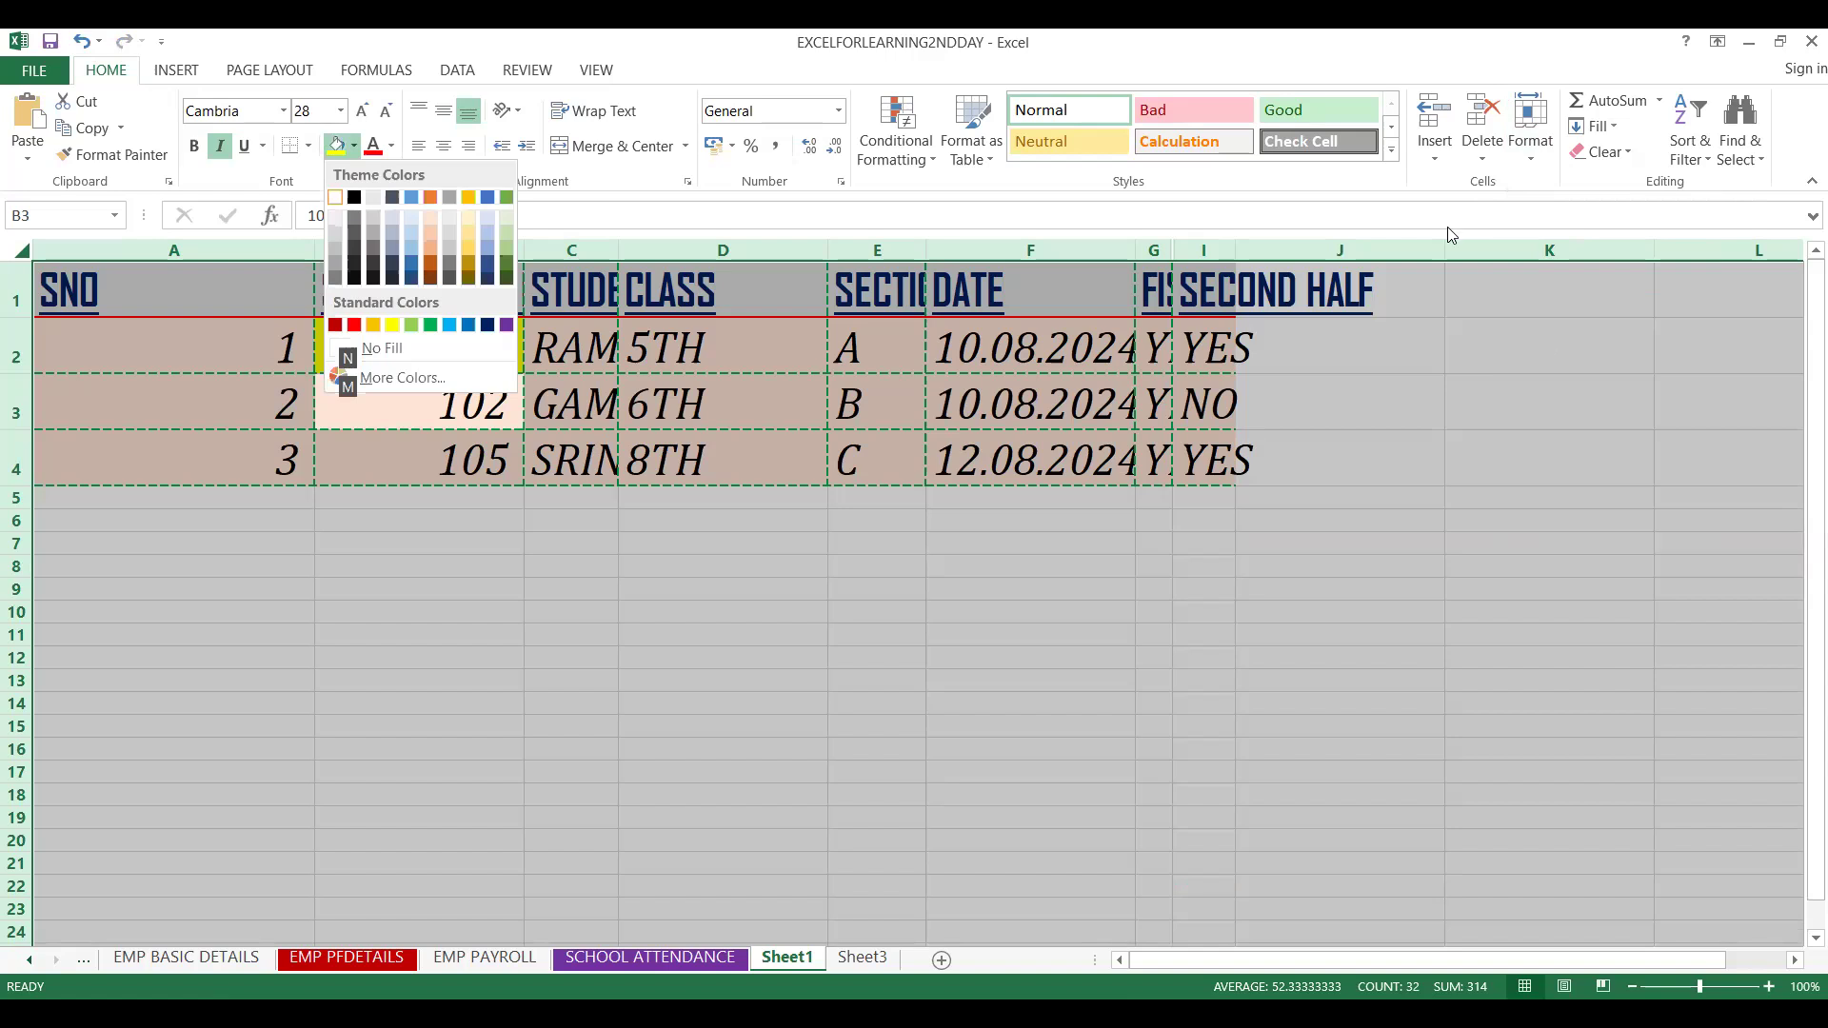
key(Escape)
key(alt)
key(alt)
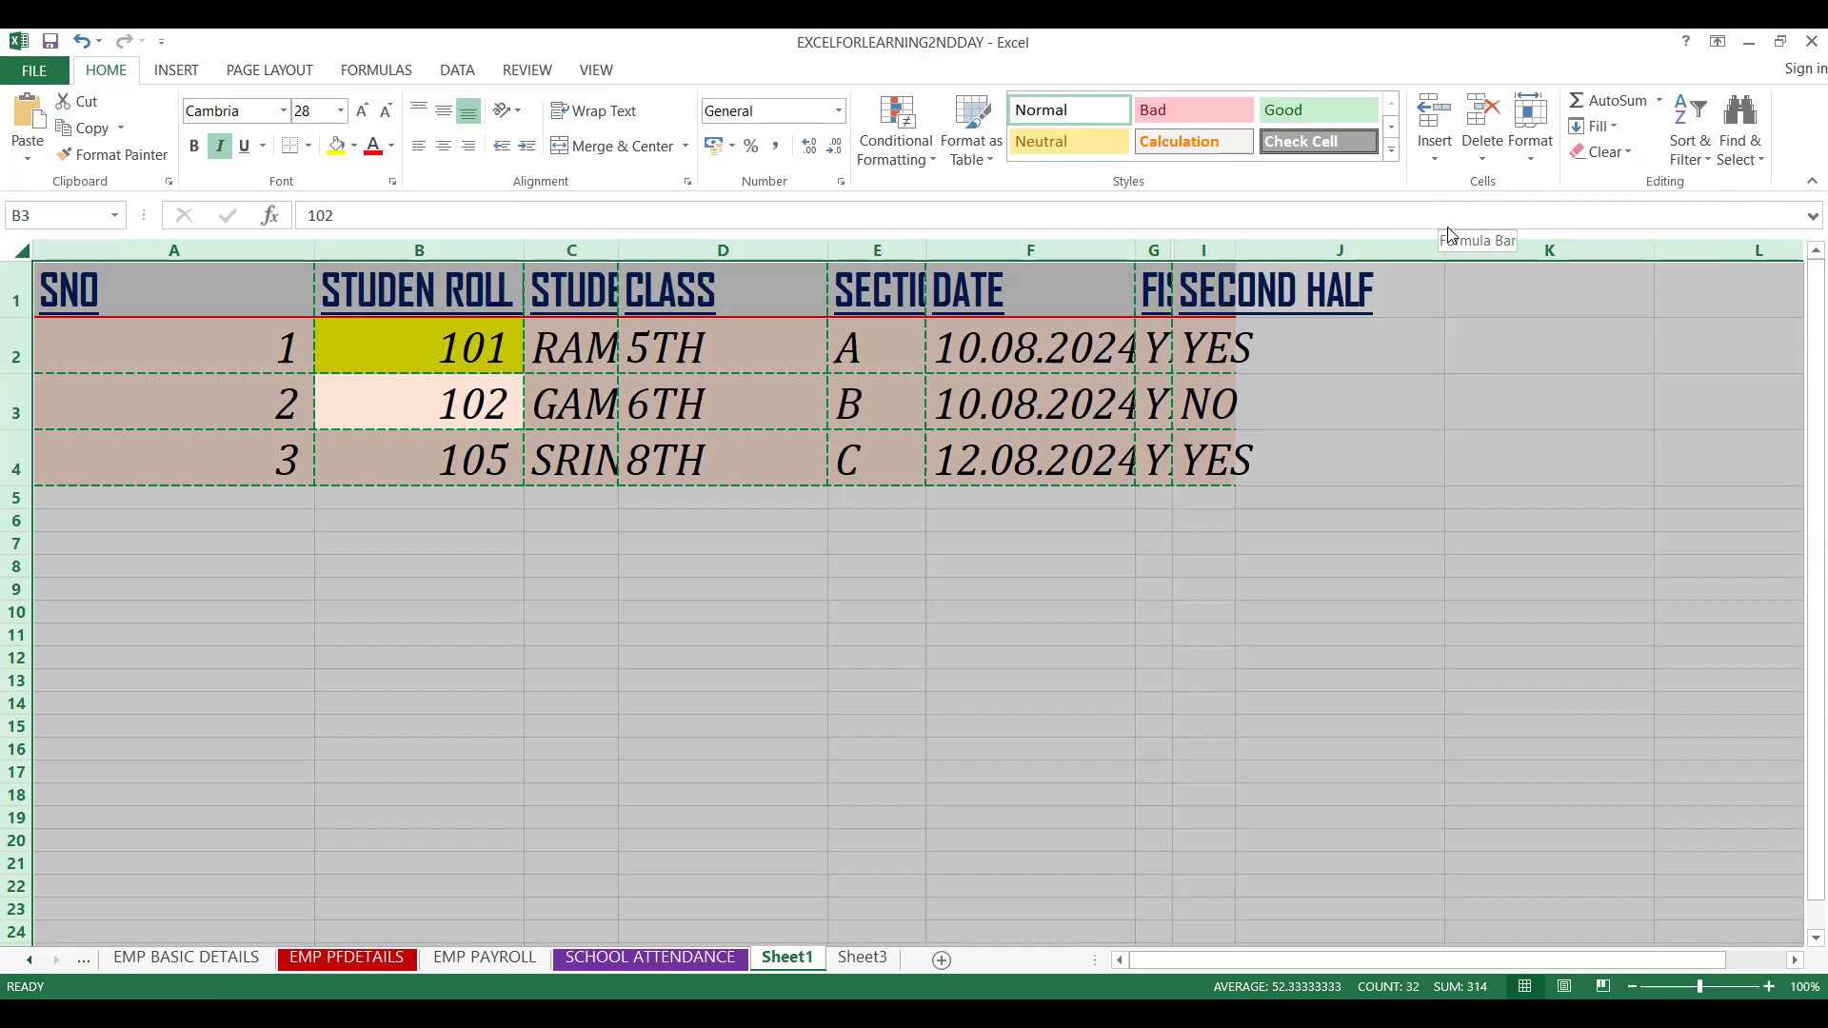
Autofit all column widths of the selected sheet using the ribbon keyboard shortcuts
key(alt+h)
key(o)
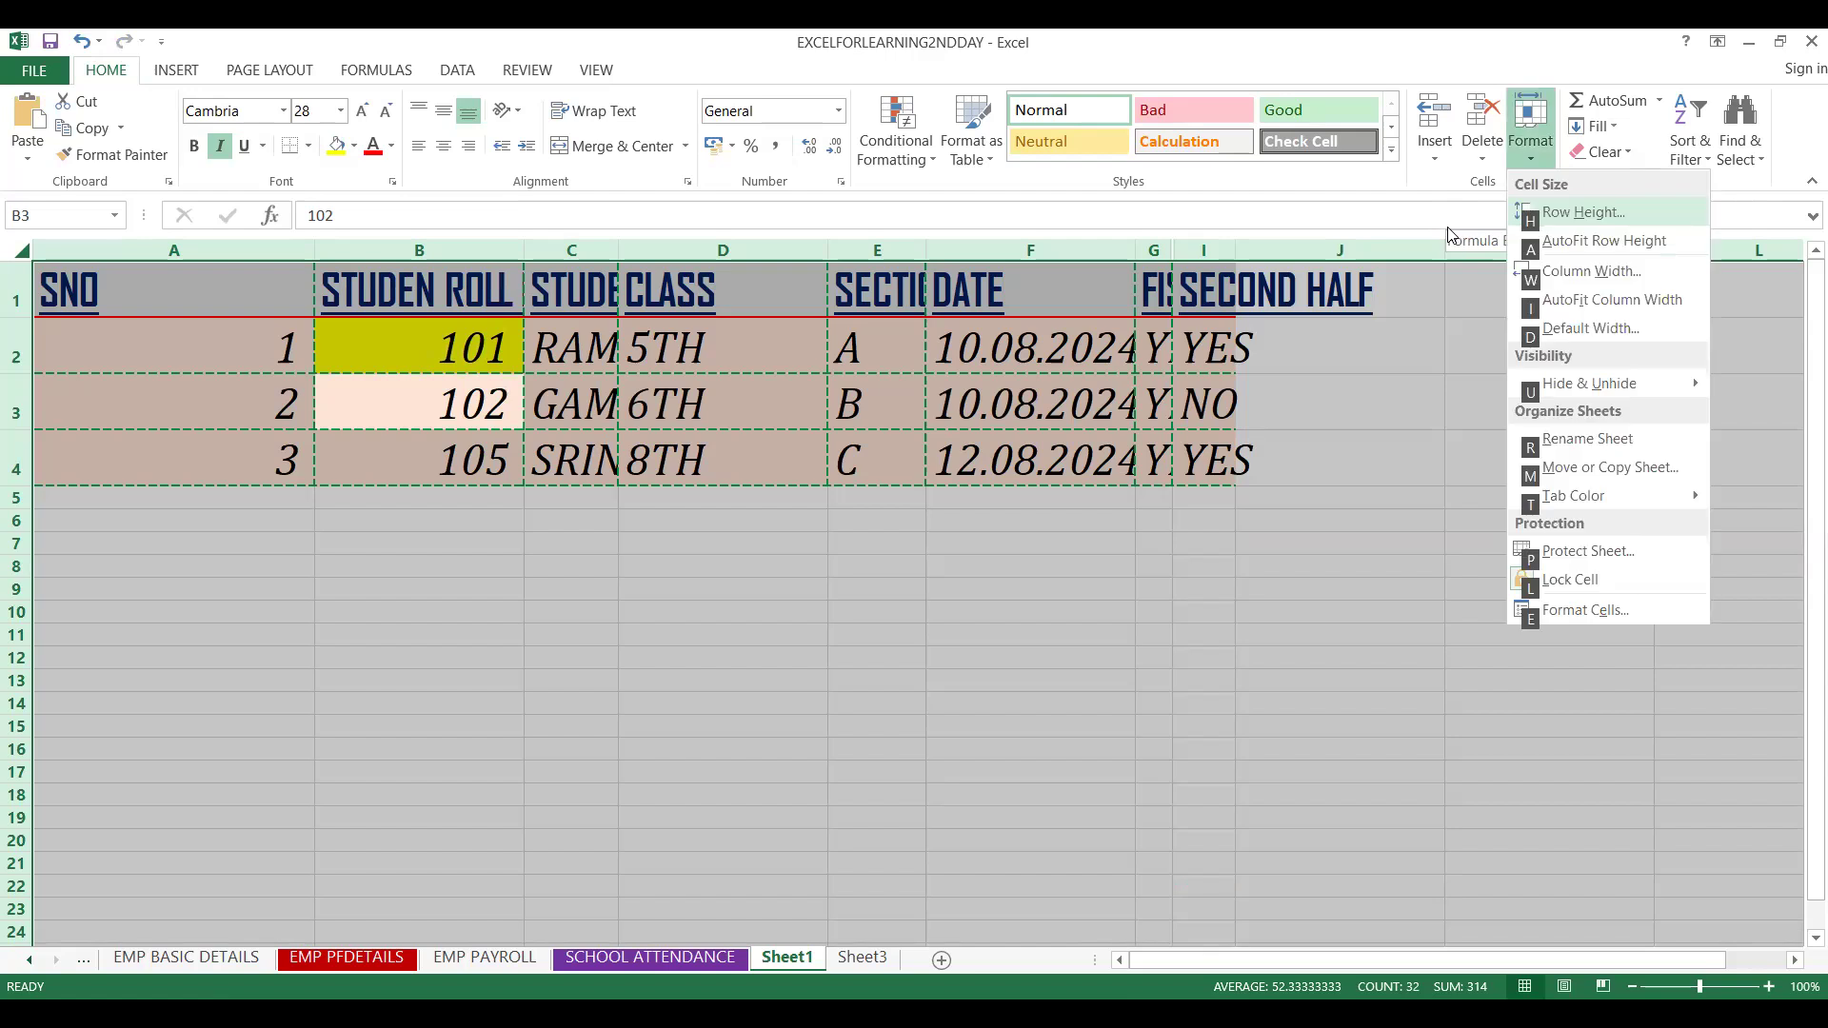
key(i)
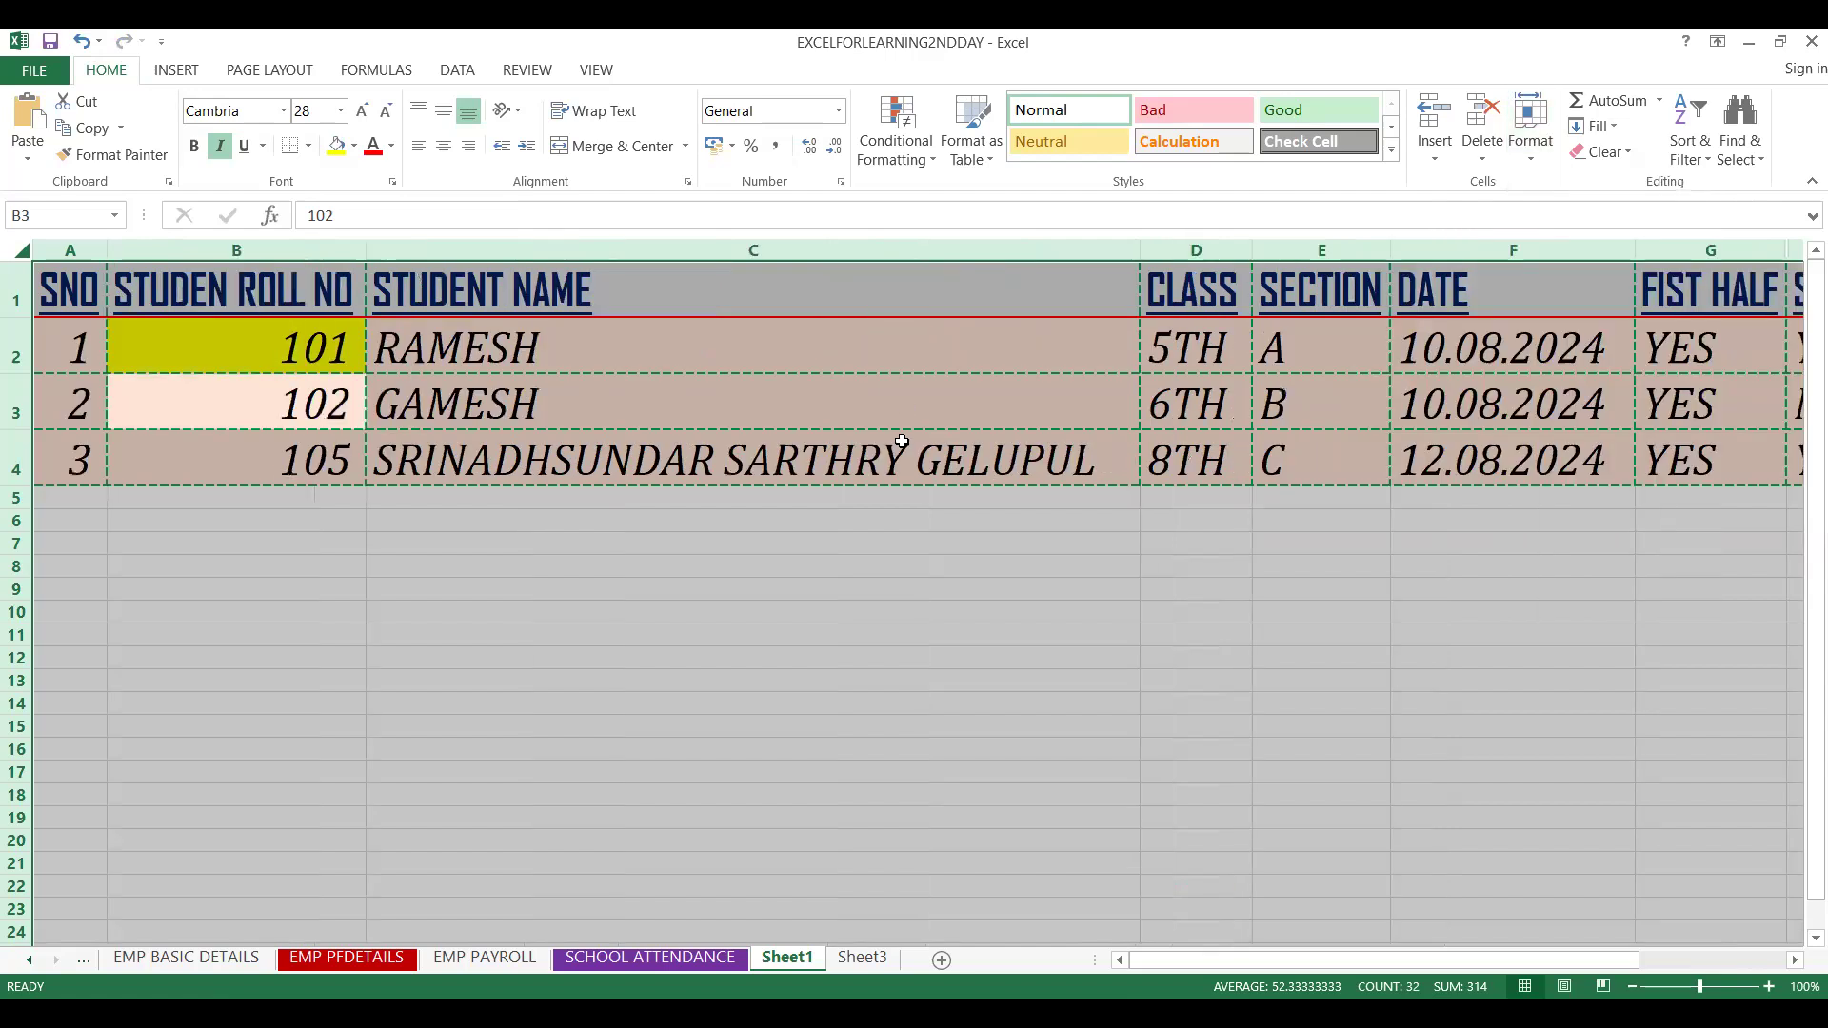
click(895, 436)
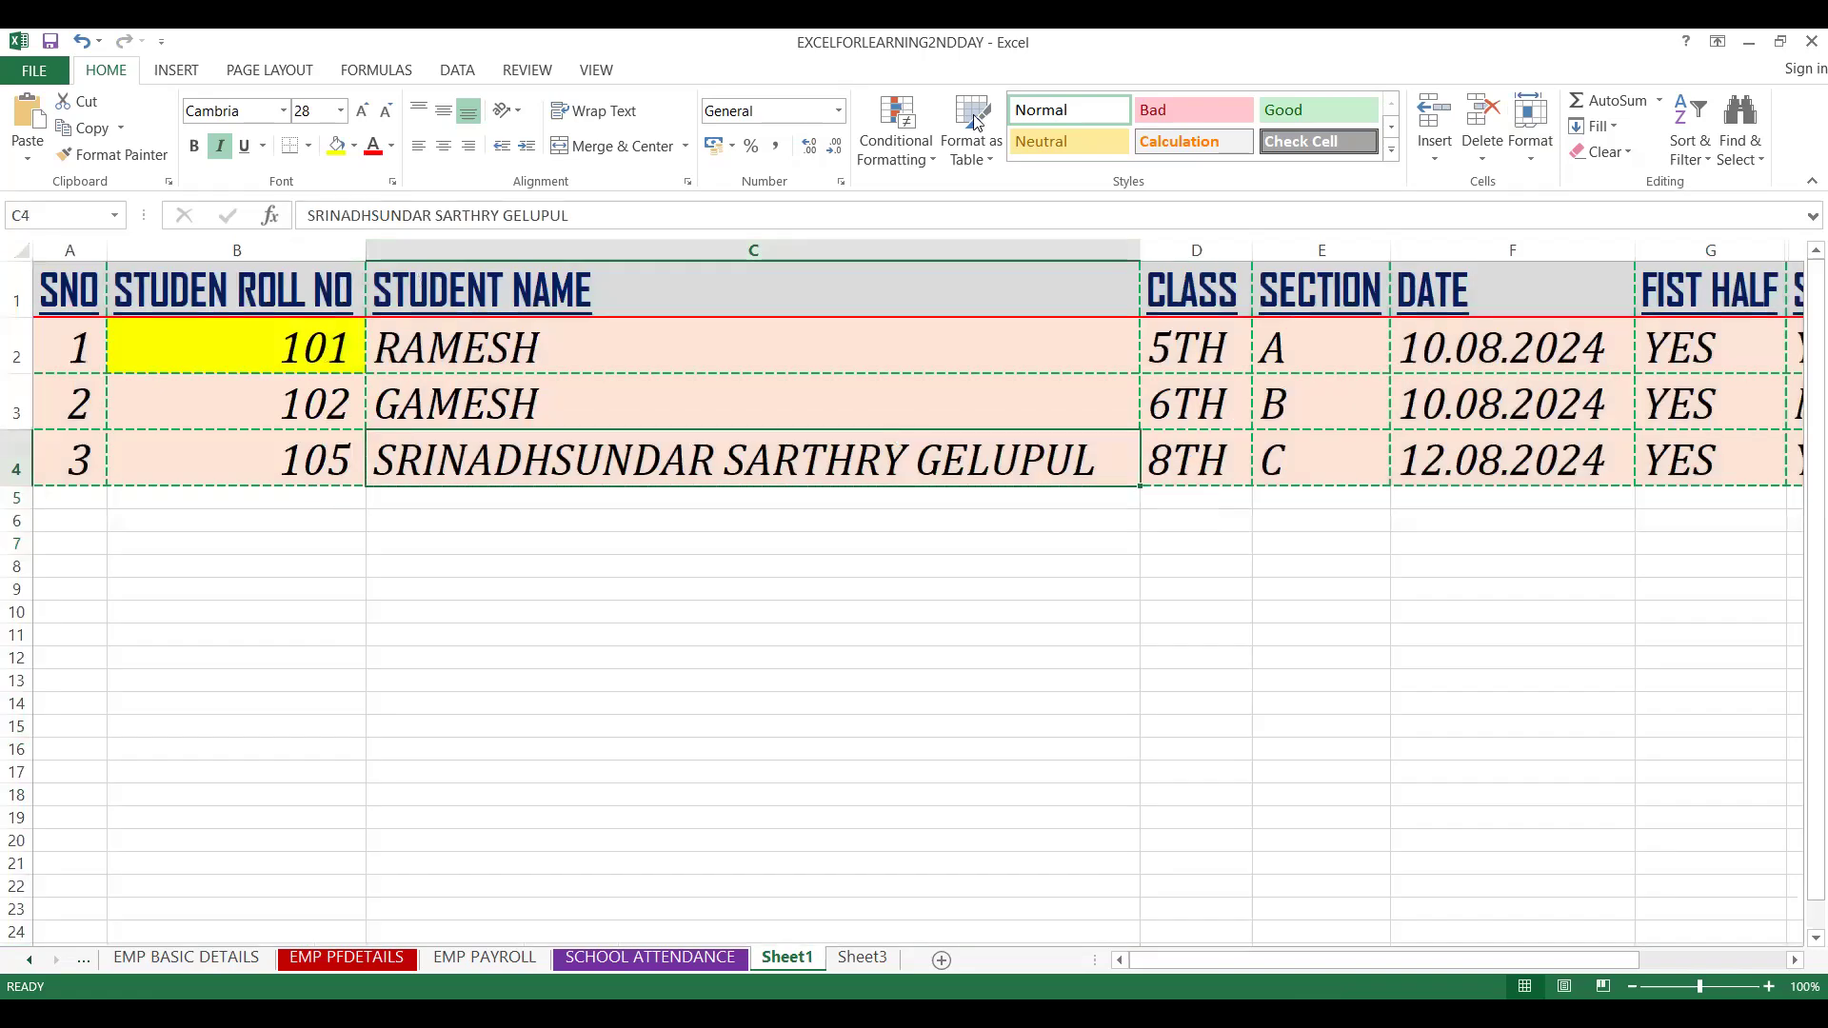